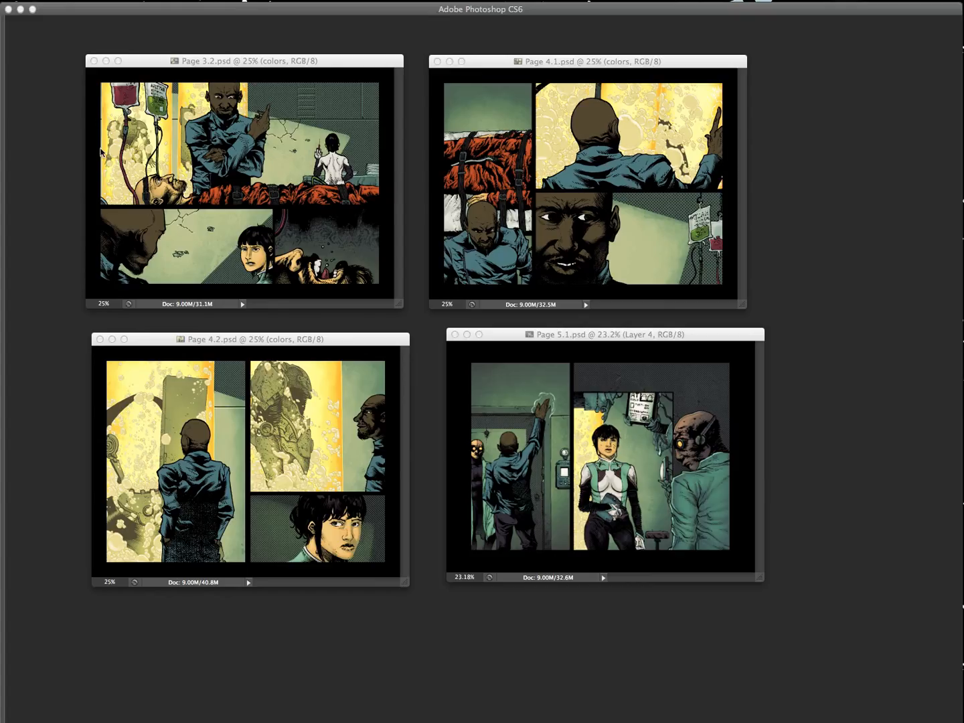
- Bring up Page 3.2 in full screen with the panels shown and hide its gradient map layer
left_click(331, 64)
left_click(352, 61)
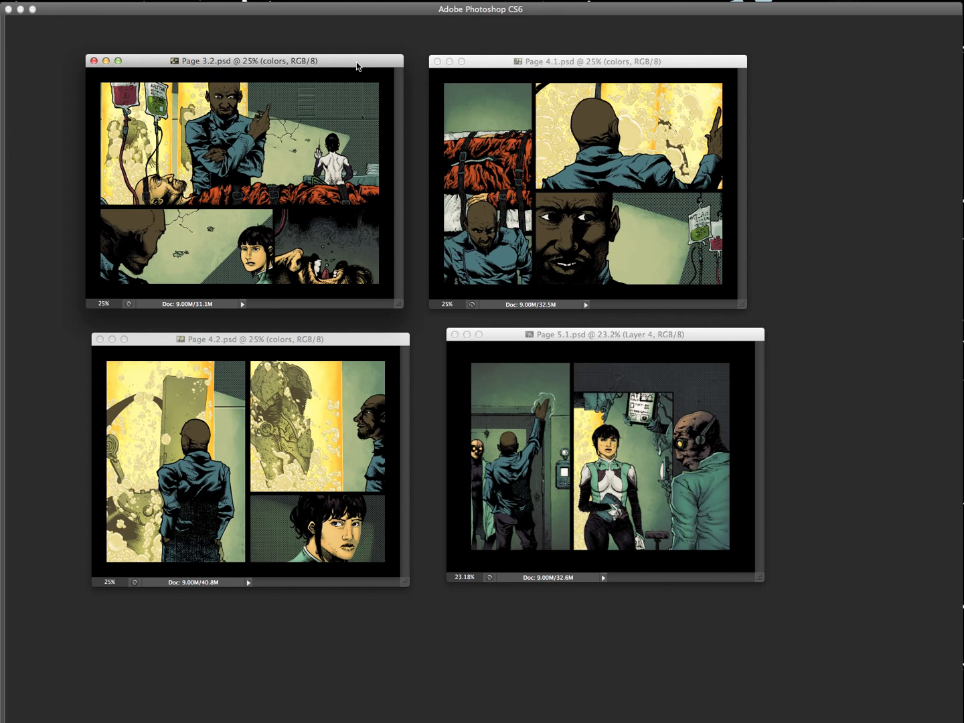
key("f")
key("f")
key("Tab")
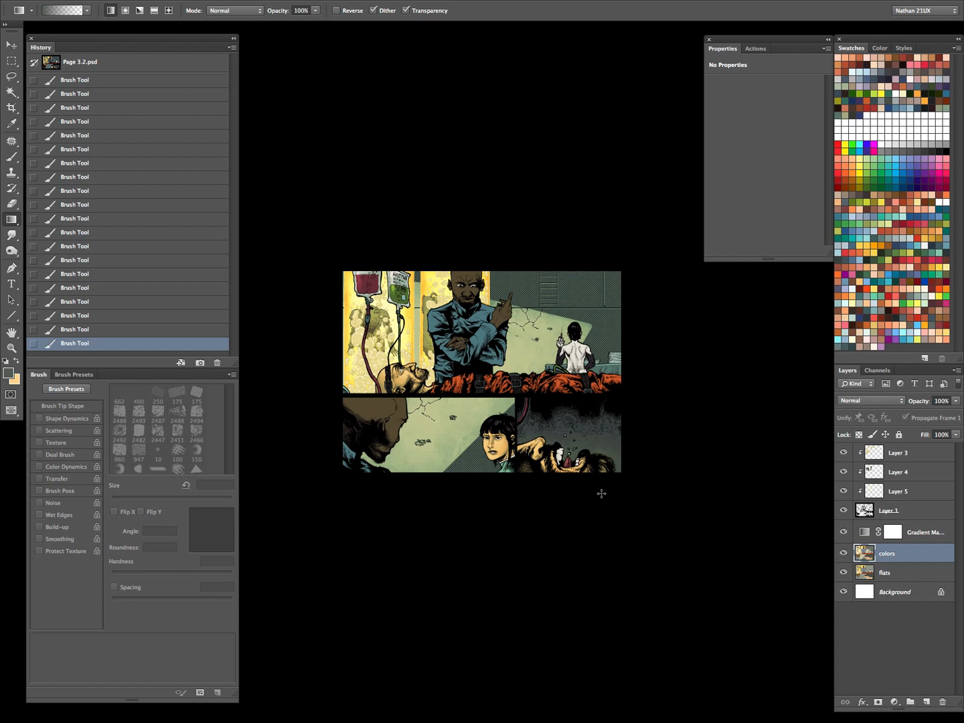
left_click(845, 534)
key("f")
key("f")
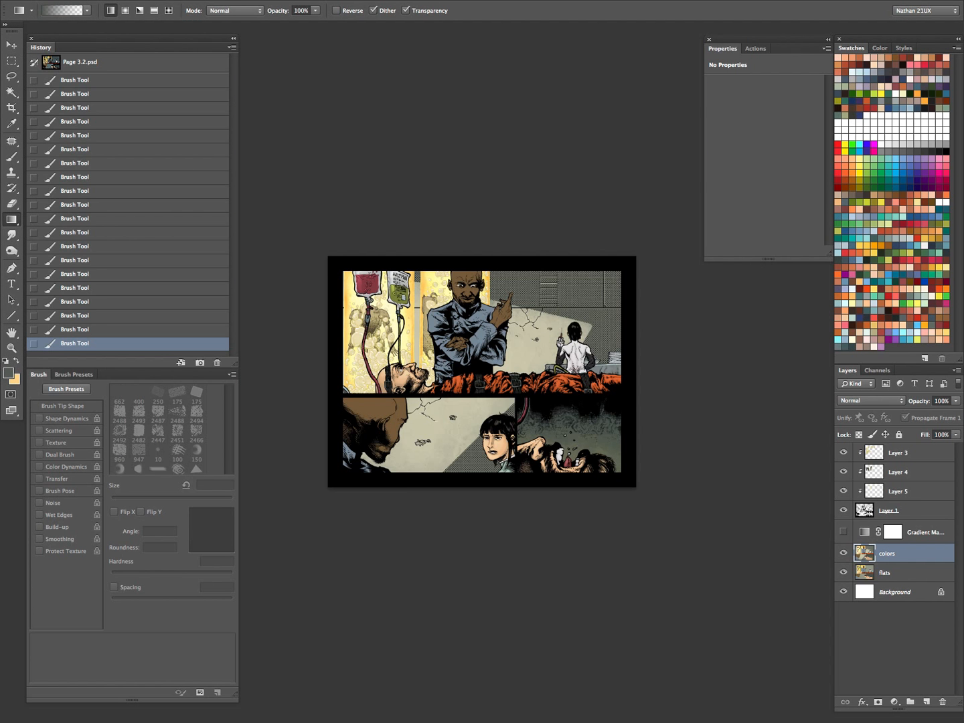
- Bring Page 91 into the workspace in full screen and hide its Gradient Map 1 layer
left_click_drag(181, 0, 465, 114)
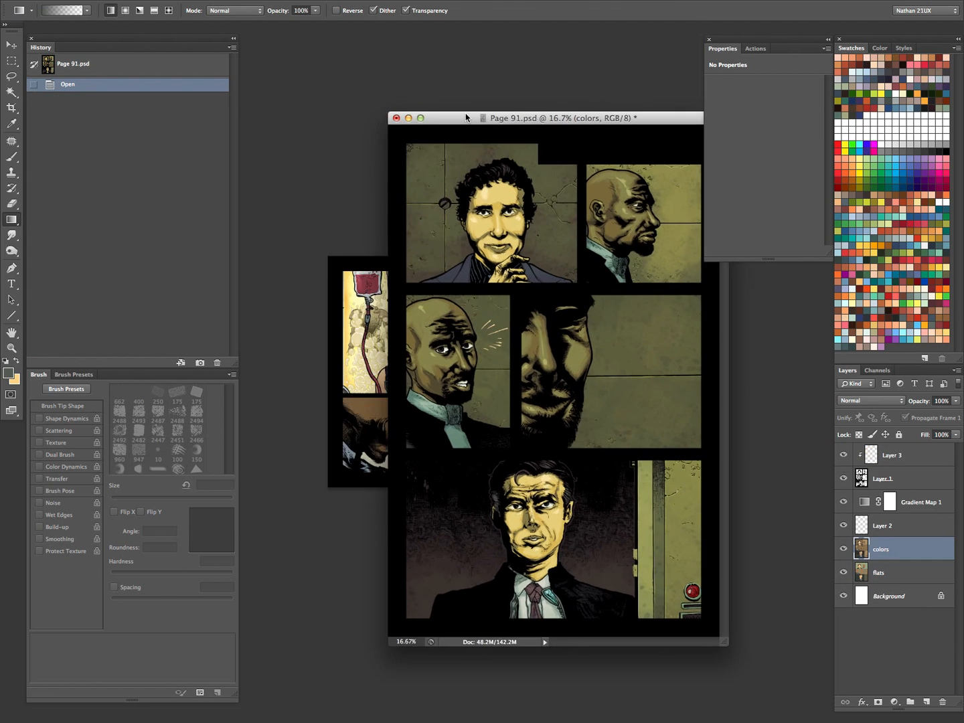
key("f")
left_click(844, 501)
- Sample the brown skin tone from the bald man's forehead in the middle-row panel of Page 91
key("z")
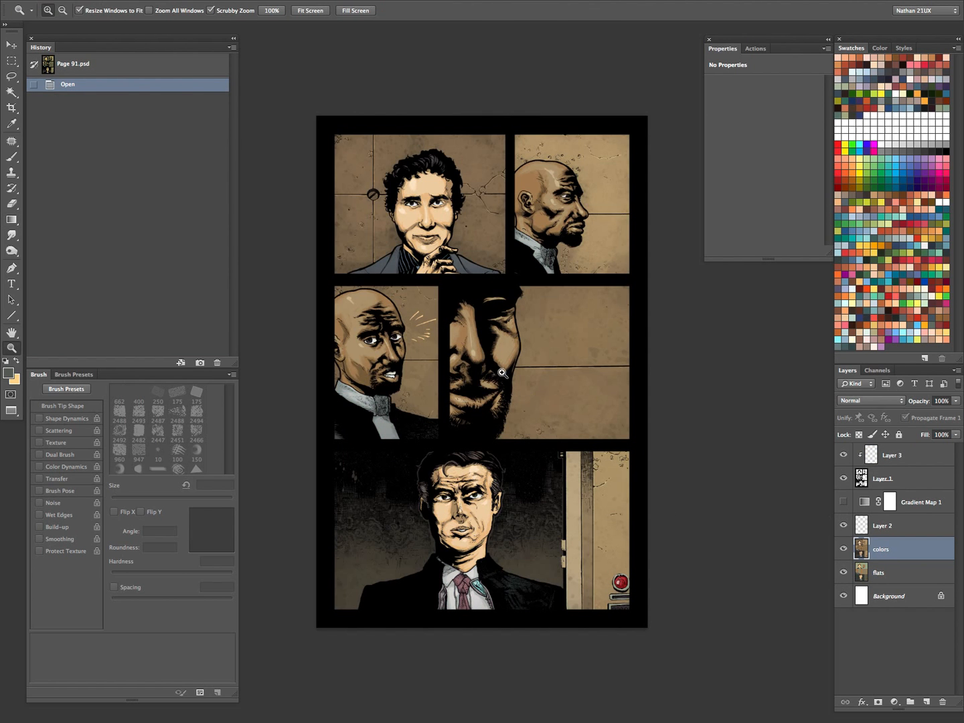
left_click(373, 320)
key("i")
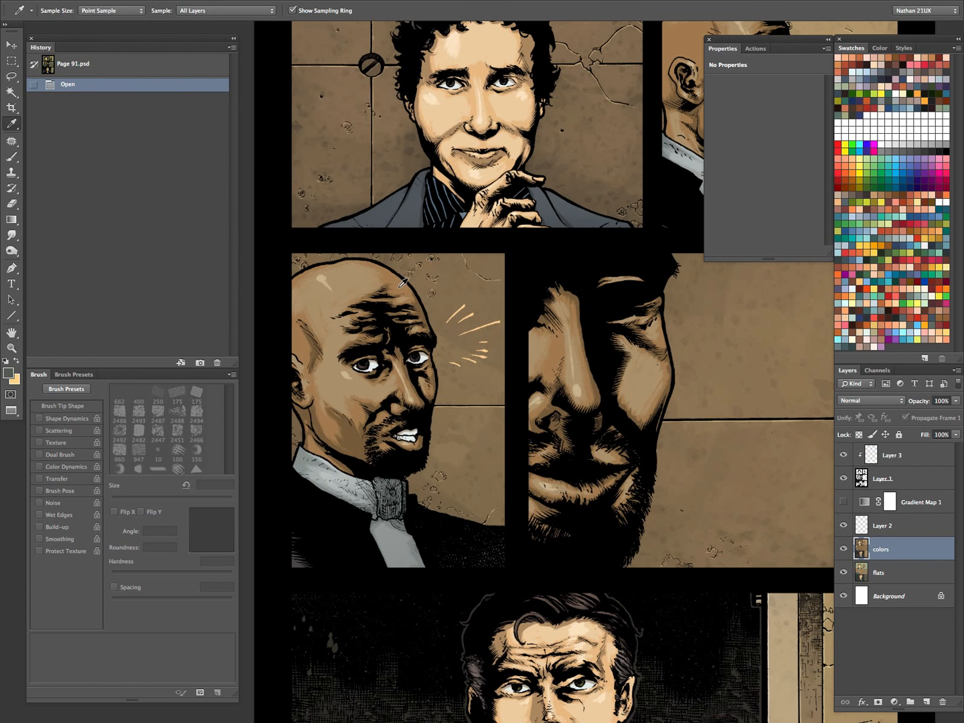
left_click(417, 305)
left_click(403, 284)
- Return Page 91 to a floating window and move it aside so Page 3.2 is uncovered, with the panels hidden
key("f")
key("f")
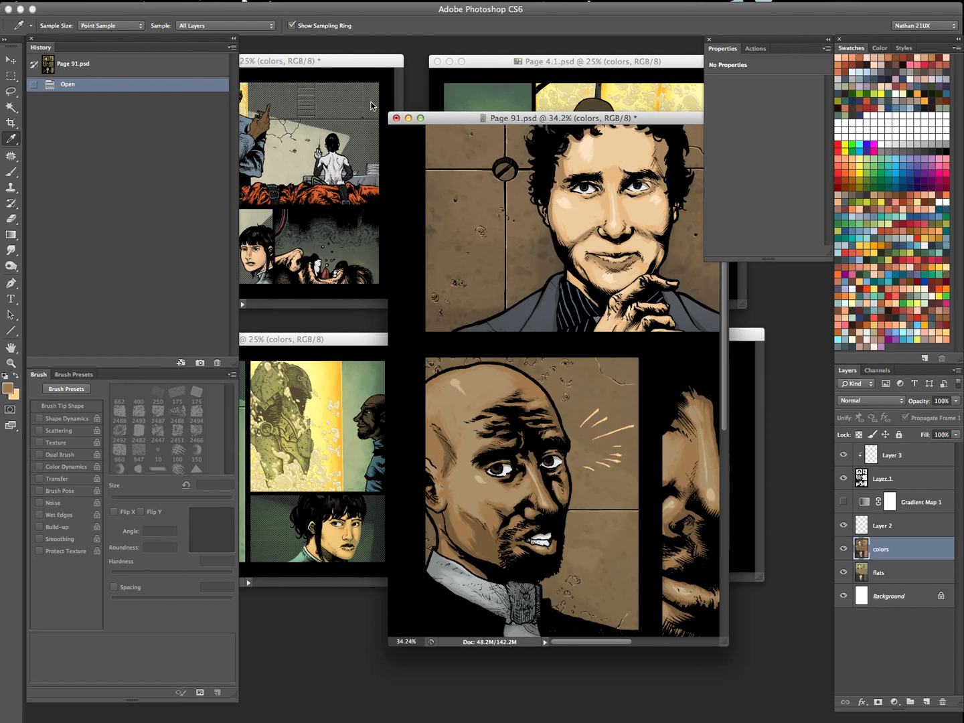
key("Tab")
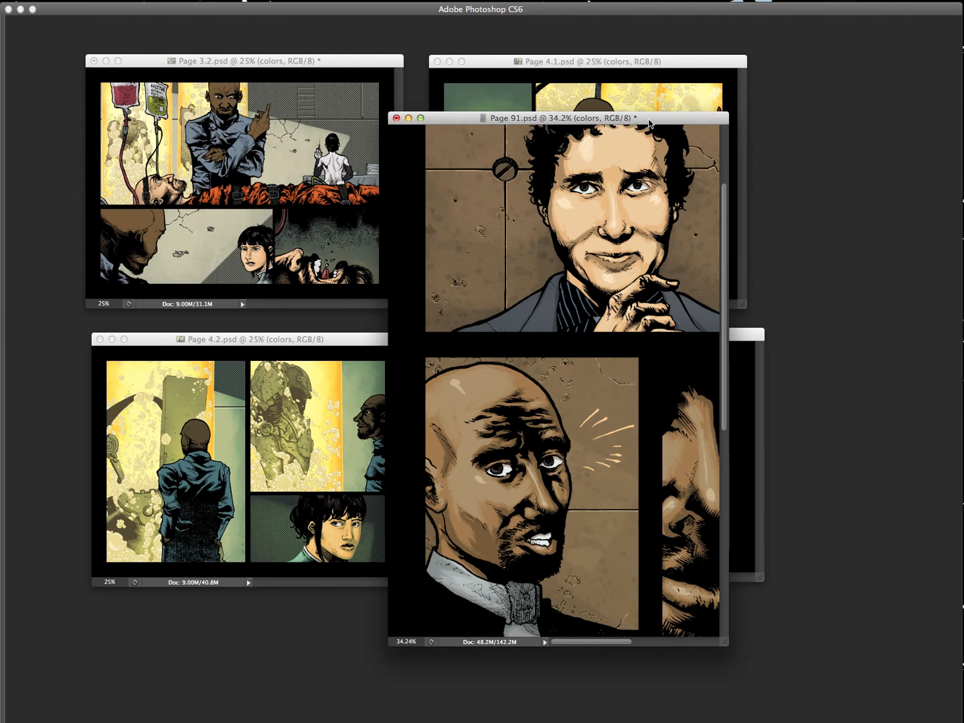
left_click_drag(650, 119, 814, 121)
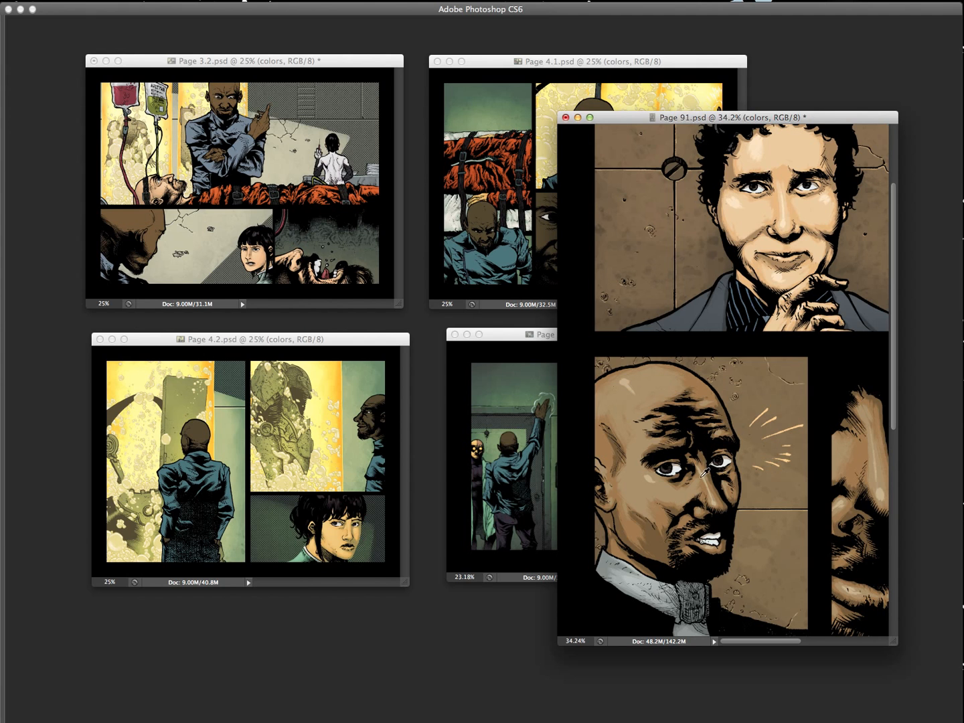
key("Tab")
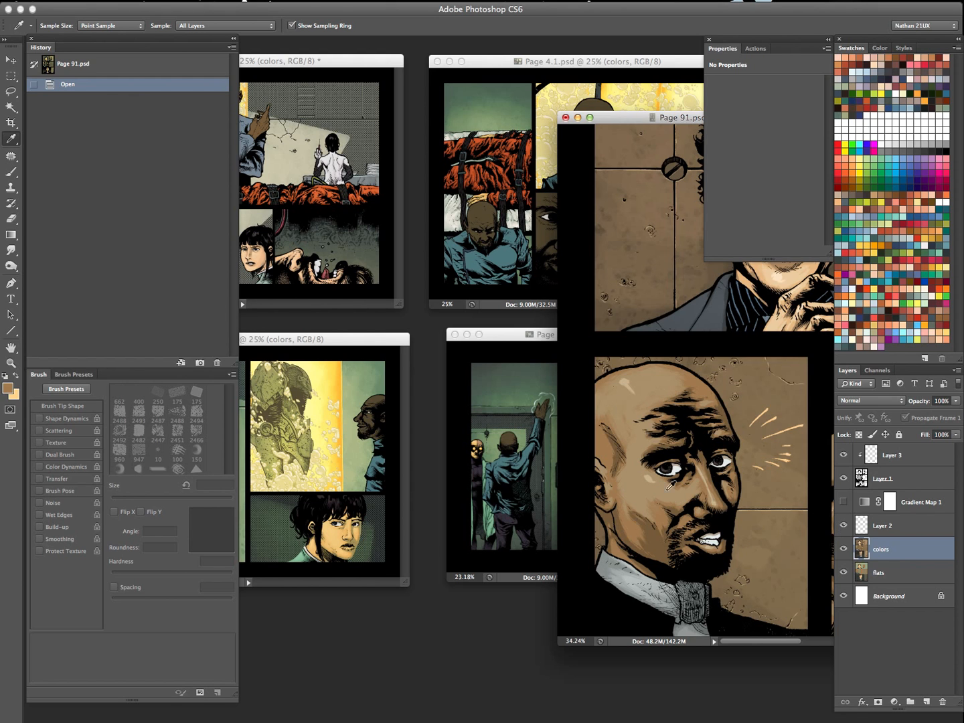
key("Tab")
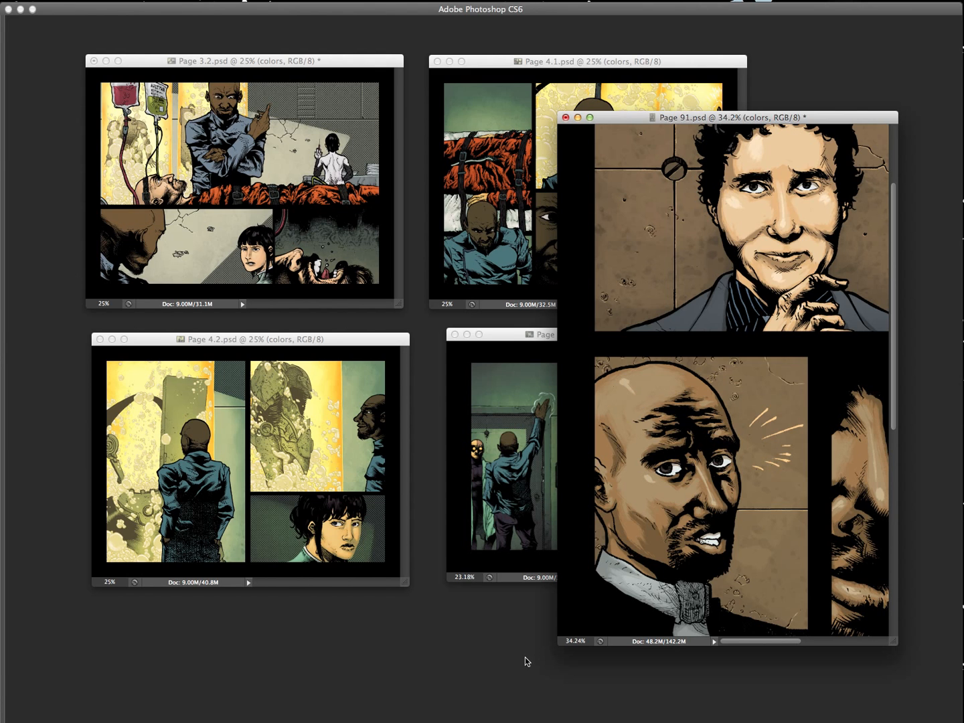
- Select the bald man's brown skin areas on Page 3.2 with the Magic Wand and hide the selection edges
left_click(374, 61)
key("f")
key("Tab")
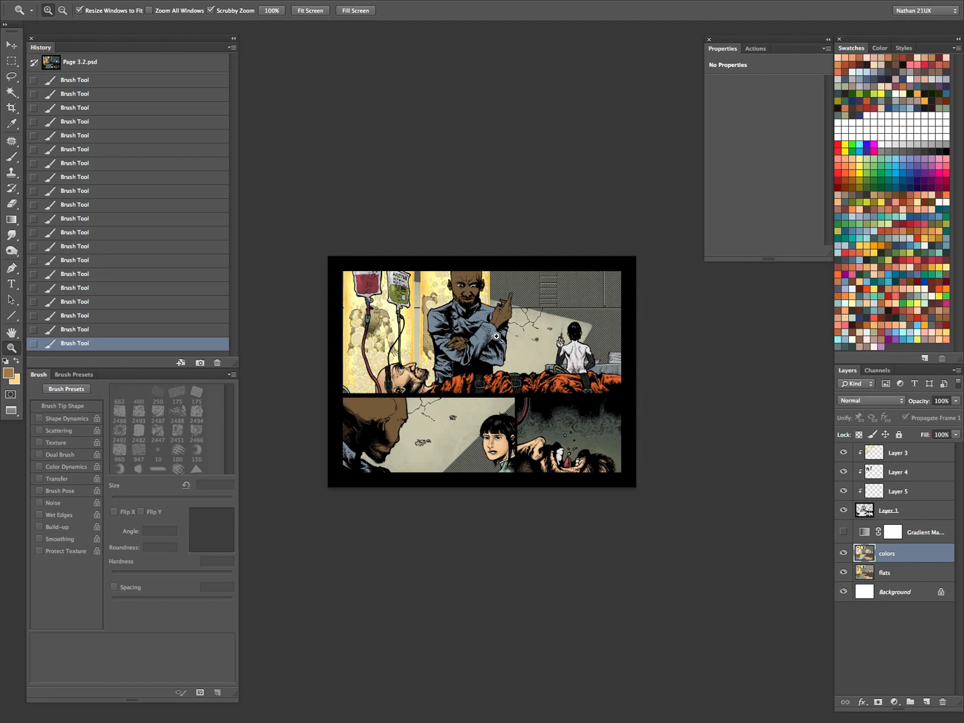
key("w")
left_click(472, 301)
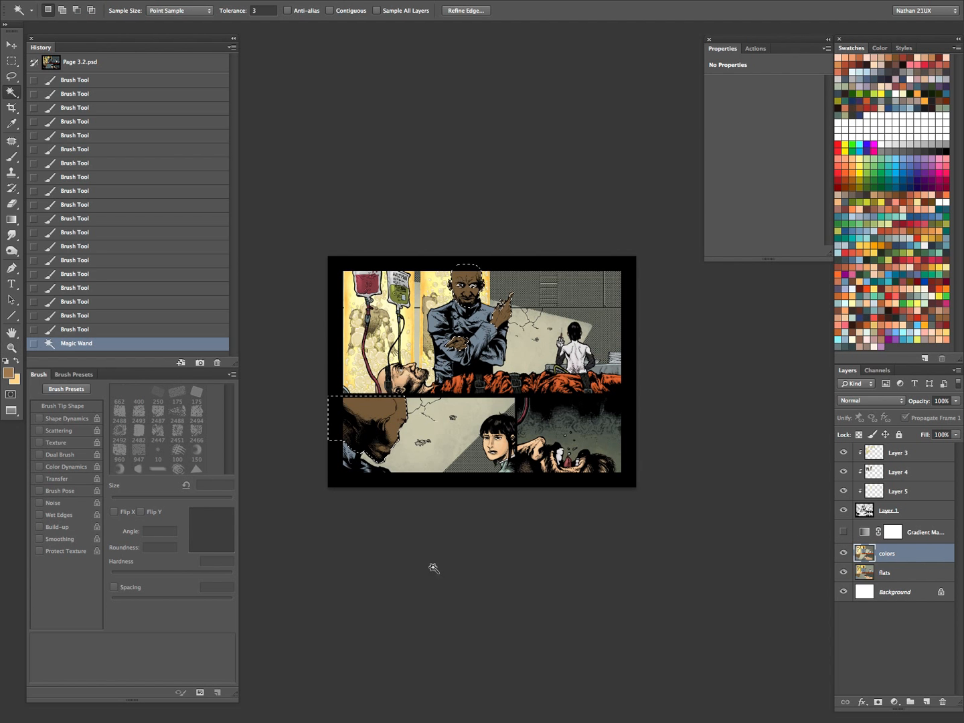
key("z")
left_click_drag(478, 297, 544, 281)
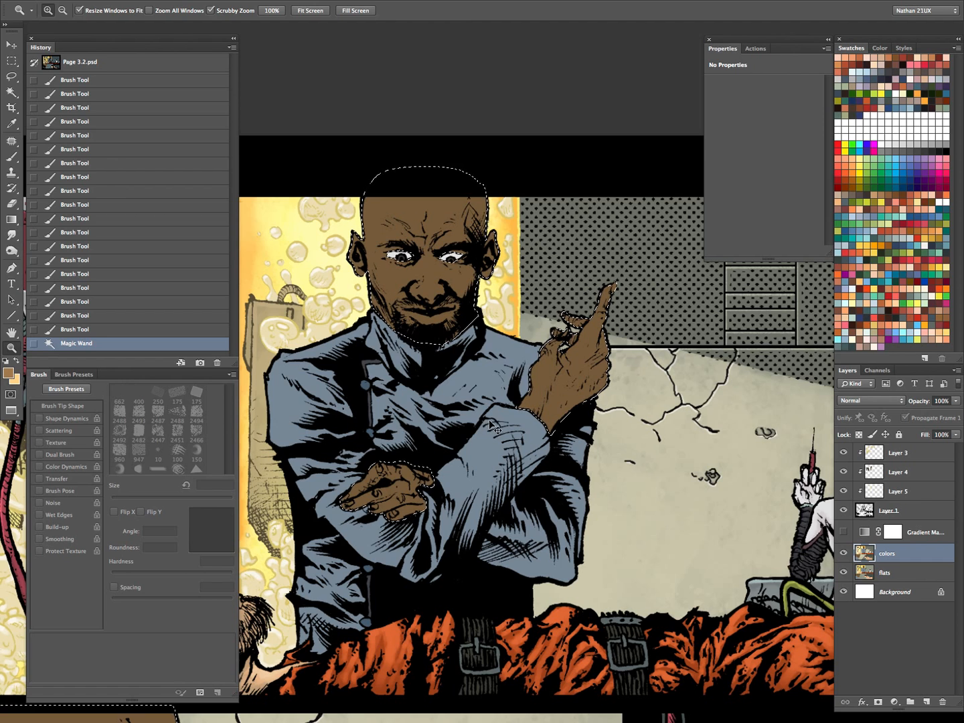
key("super+h")
- Try a brush stroke on the shadowed side of the bald man's forehead, and undo it
key("b")
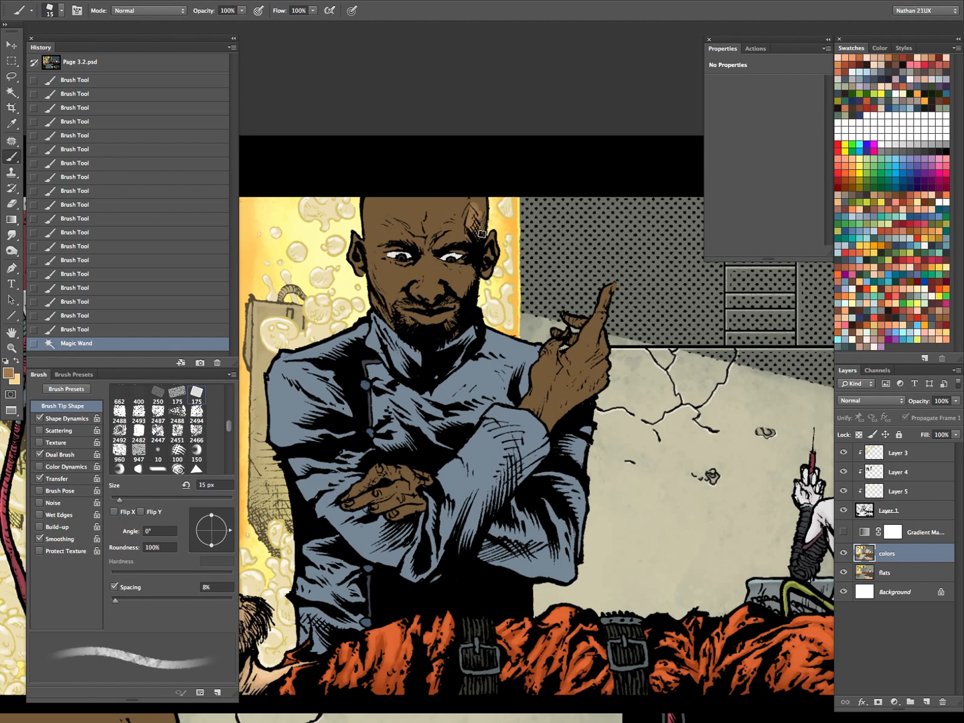
key("x")
left_click_drag(476, 195, 482, 225)
key("super+z")
- Return Page 3.2 to a floating window, enlarge it to 66.7% and place it for comparison with Page 91
key("f")
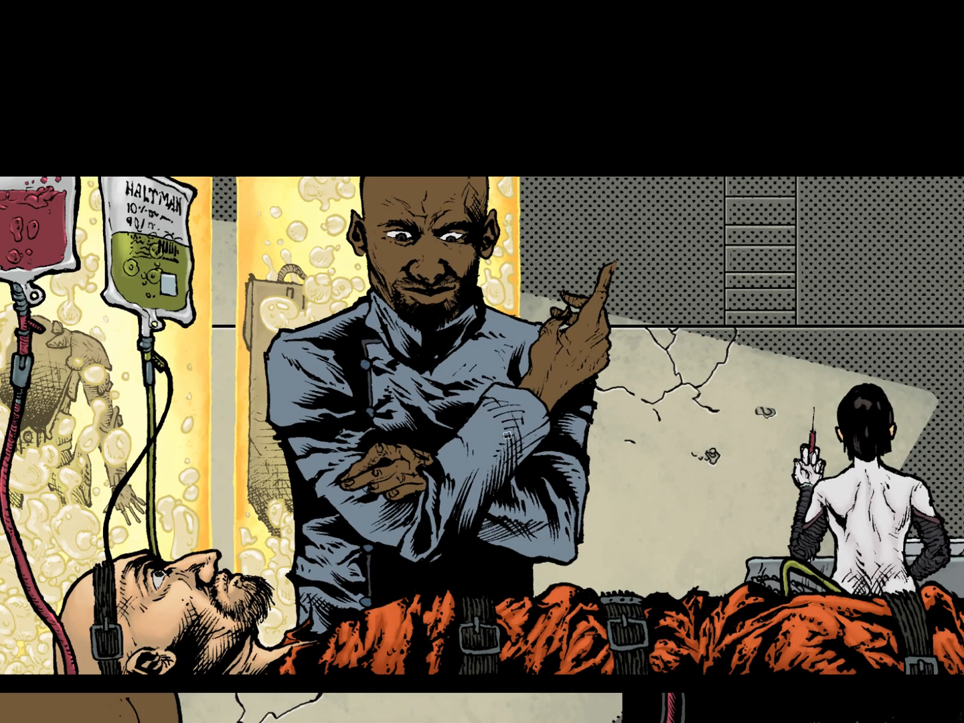
key("f")
key("Tab")
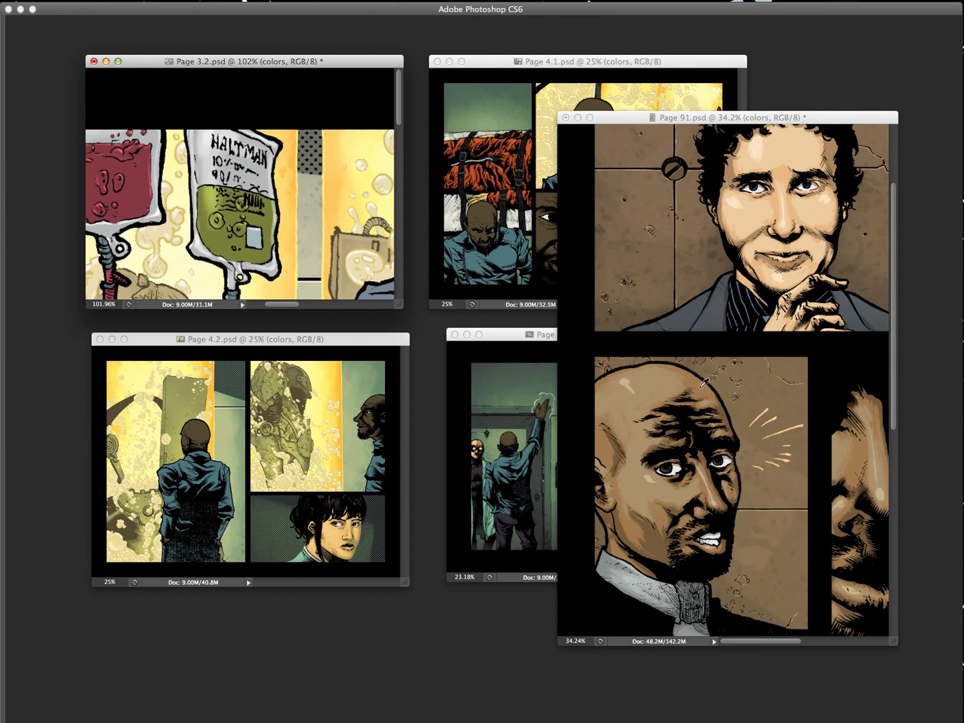
left_click_drag(306, 213, 248, 174)
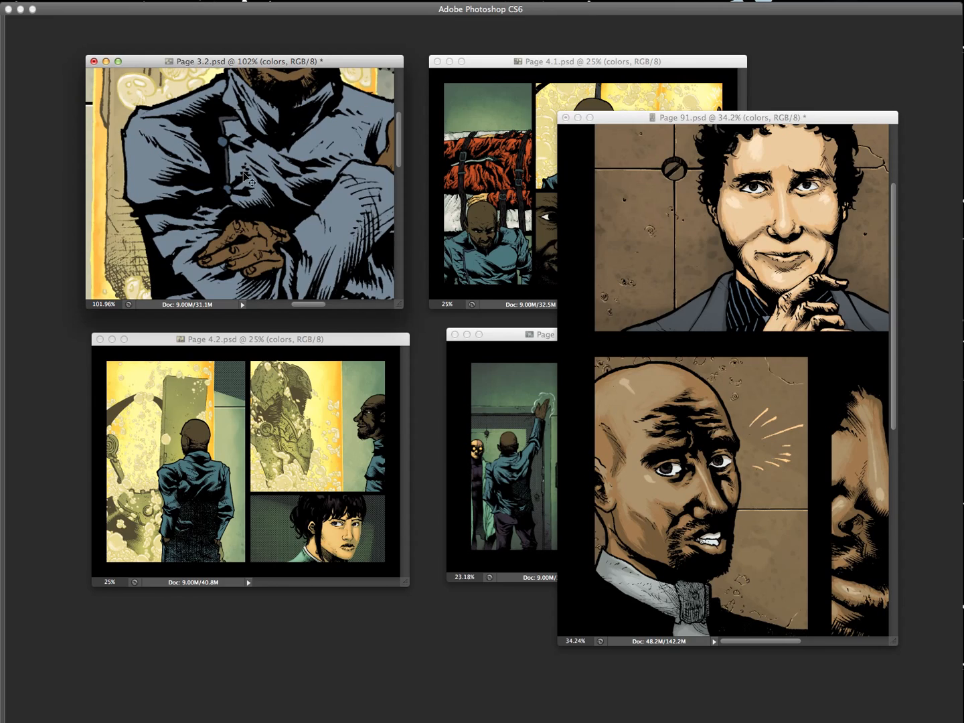
key("super+0")
left_click_drag(579, 26, 493, 221)
- Recolor the bald man's selected skin on Page 3.2 with the lighter brown sampled from Page 91
key("super+z")
key("super+z")
key("super+z")
- Sample the darker skin shadow tone from the bald man's neck on Page 91 and return to Page 3.2
left_click(775, 260)
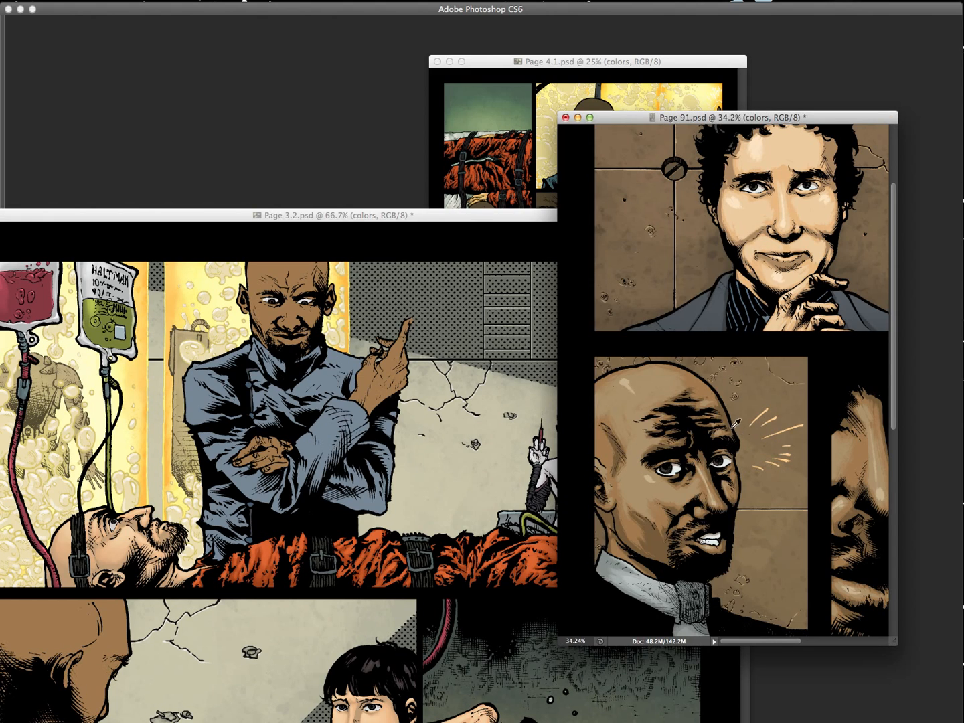
left_click(656, 553)
left_click(472, 522)
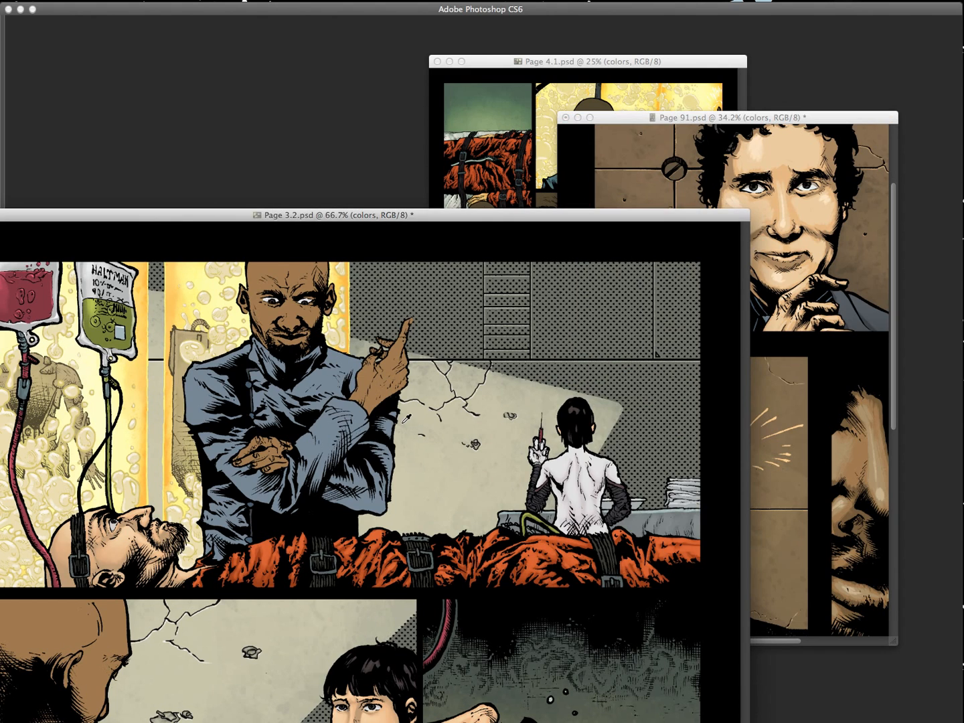
- Paint darker brown shadows on the bald man's raised hand, face and folded hand in full screen
key("f")
left_click_drag(437, 259, 616, 387)
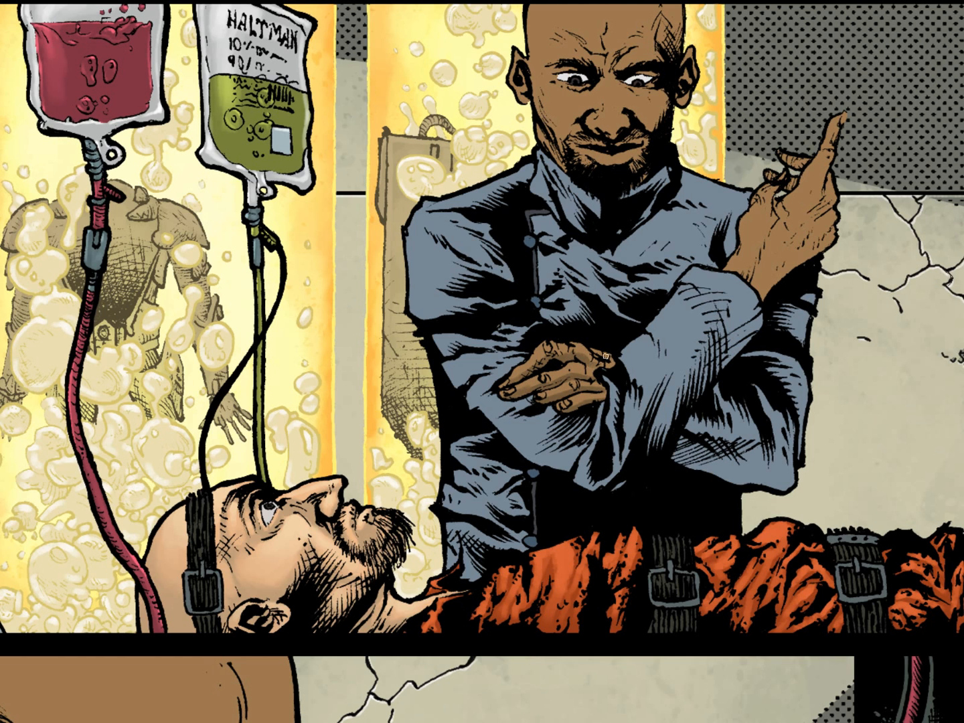
left_click_drag(797, 281, 607, 413)
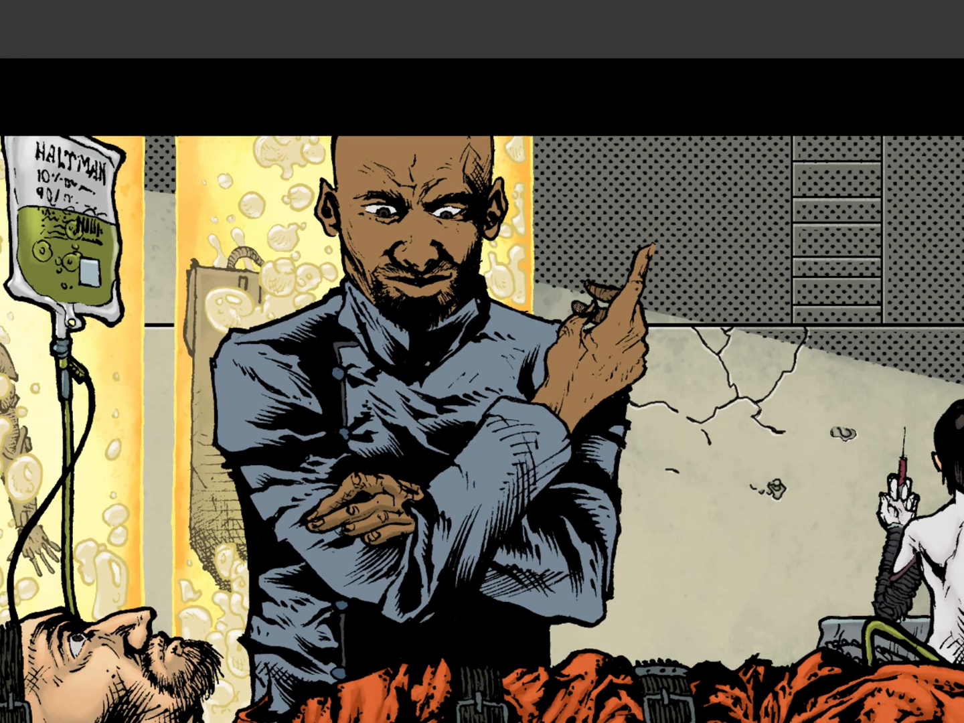
mouse_move(646, 251)
left_mouse_down()
mouse_move(625, 330)
mouse_move(595, 357)
mouse_move(638, 332)
mouse_move(616, 349)
mouse_move(643, 346)
mouse_move(613, 393)
mouse_move(601, 391)
mouse_move(624, 357)
mouse_move(586, 367)
mouse_move(561, 424)
mouse_move(601, 386)
mouse_move(612, 347)
mouse_move(583, 317)
mouse_move(593, 309)
mouse_move(575, 330)
mouse_move(581, 355)
mouse_move(571, 373)
left_mouse_up()
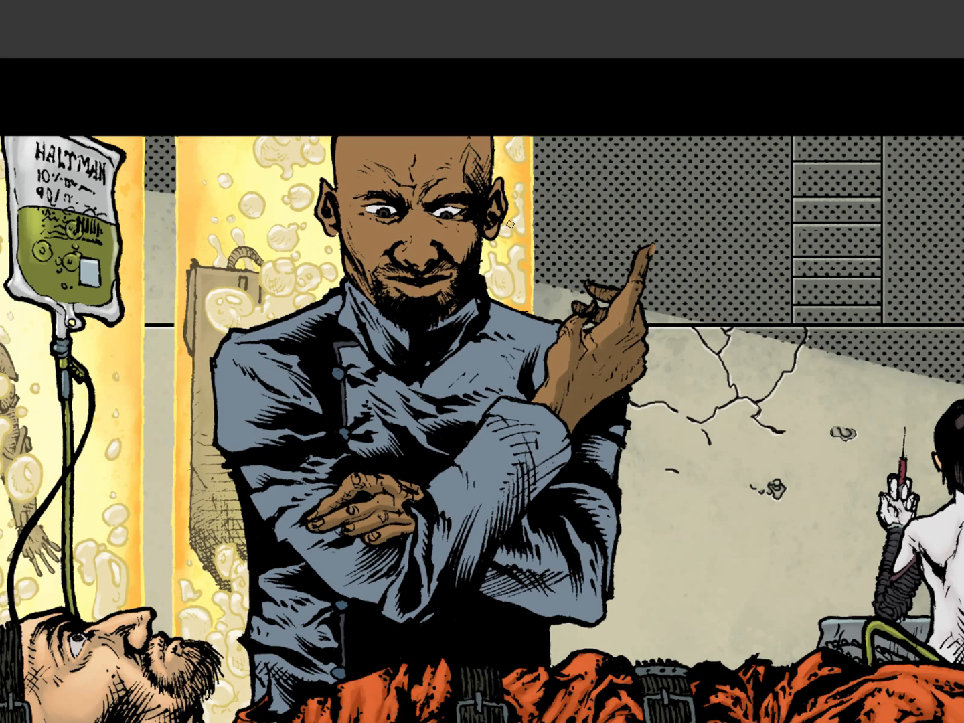
mouse_move(511, 223)
left_mouse_down()
mouse_move(499, 171)
mouse_move(482, 150)
mouse_move(473, 164)
mouse_move(483, 256)
left_mouse_up()
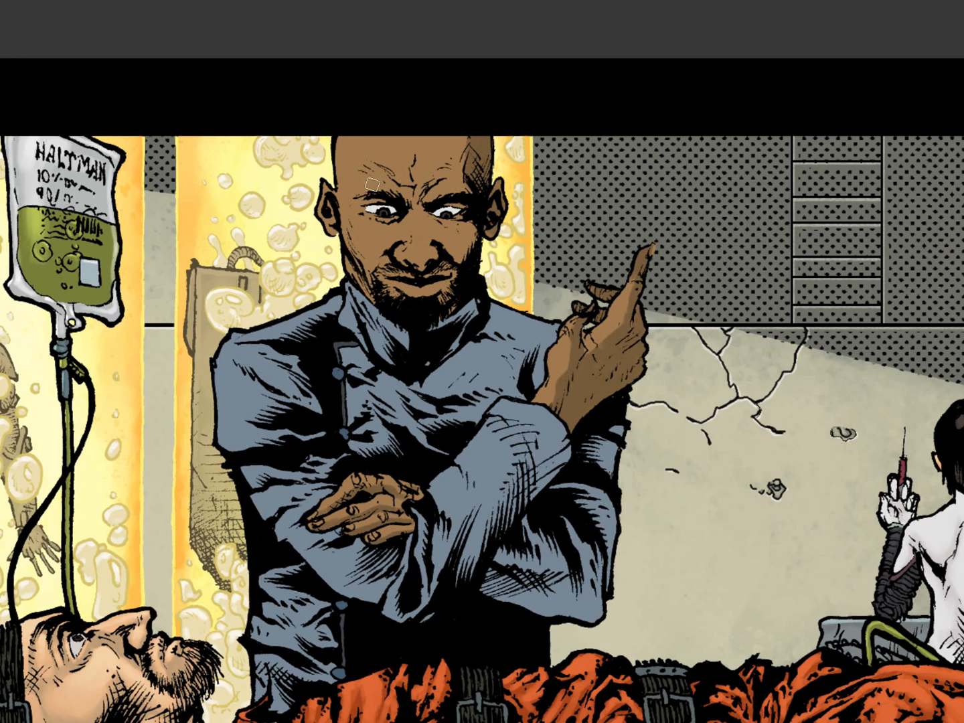
mouse_move(352, 174)
left_mouse_down()
mouse_move(353, 141)
mouse_move(349, 231)
mouse_move(370, 300)
mouse_move(340, 202)
mouse_move(327, 217)
mouse_move(340, 174)
mouse_move(340, 193)
left_mouse_up()
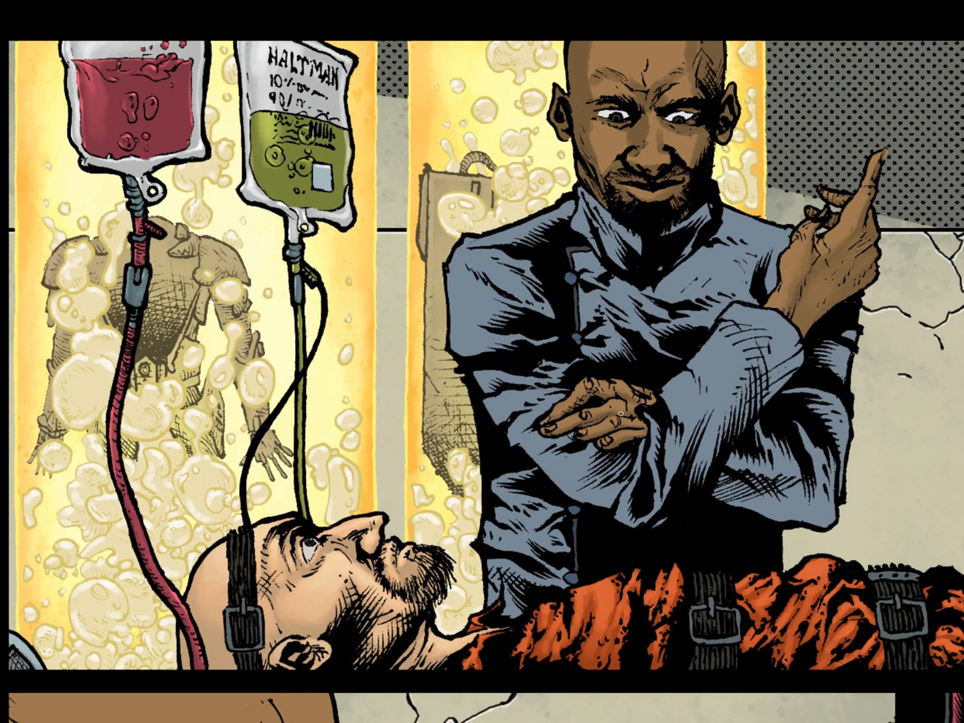
left_click(592, 383)
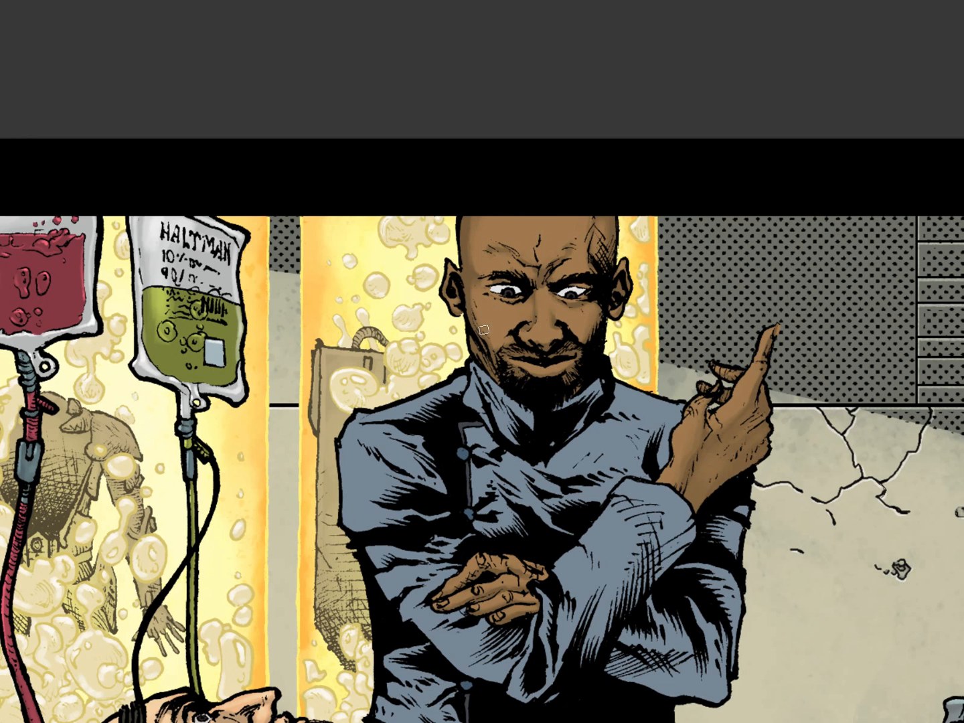
left_click_drag(775, 561, 725, 448)
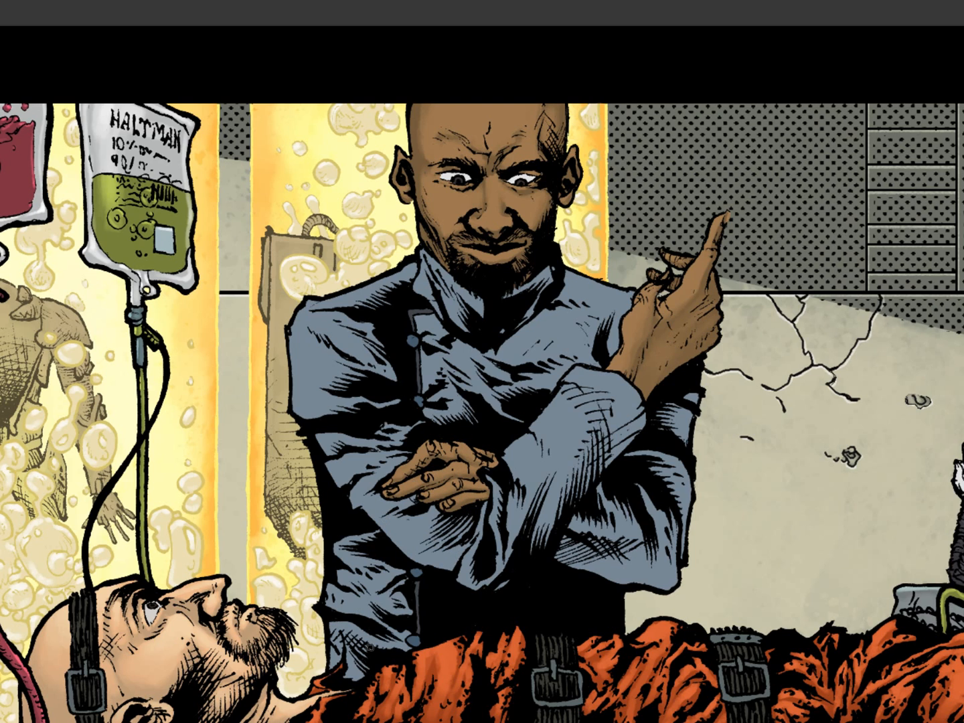
- Show the panels, set the brush size to 15 px and sample the lighter brown from the man's raised hand
key("Tab")
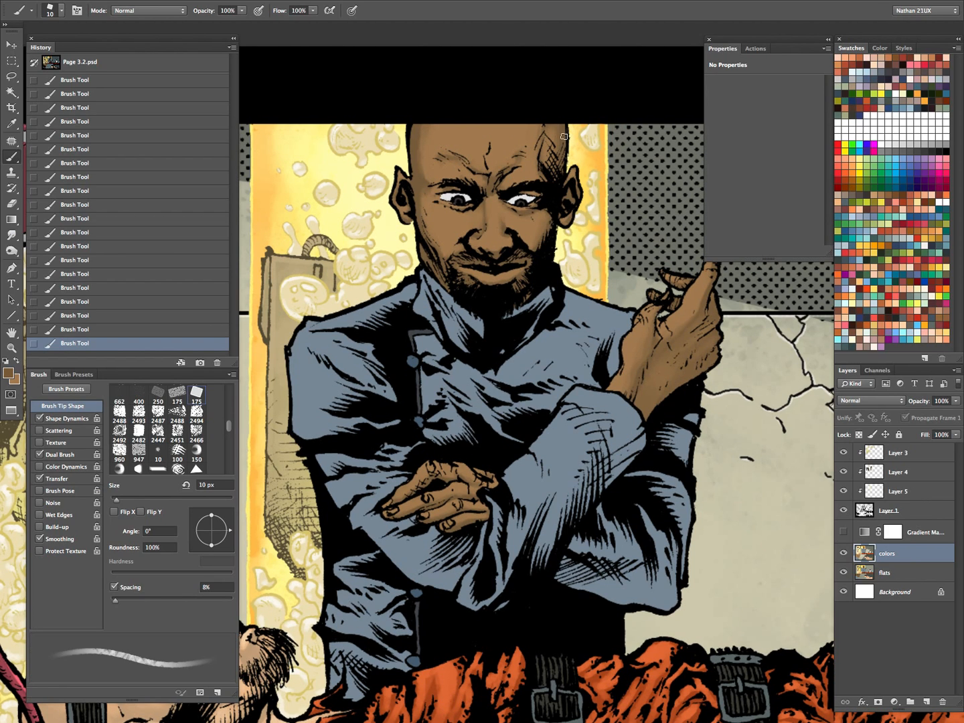
key("bracketright")
key("bracketright")
key("bracketright")
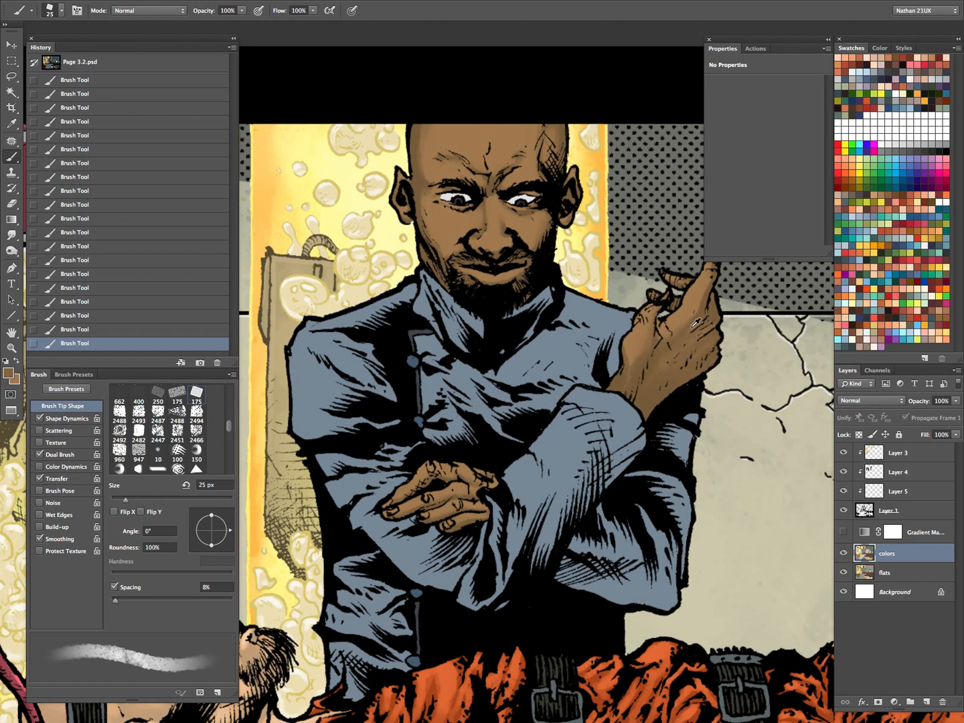
key("bracketleft")
key("bracketleft")
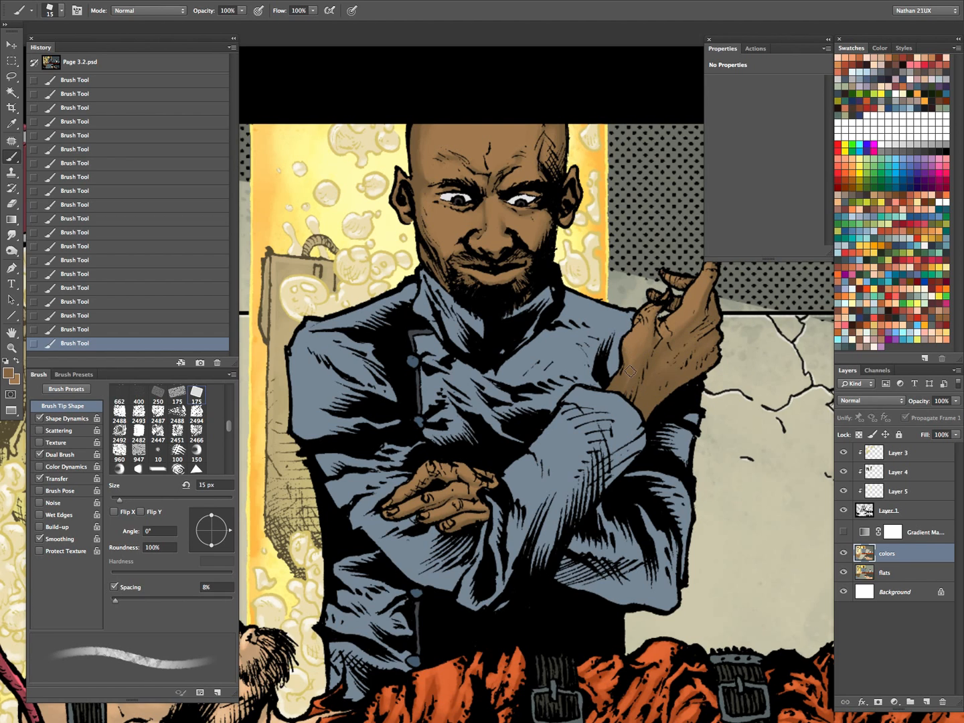
left_click(637, 328, "alt")
left_click(683, 313, "alt")
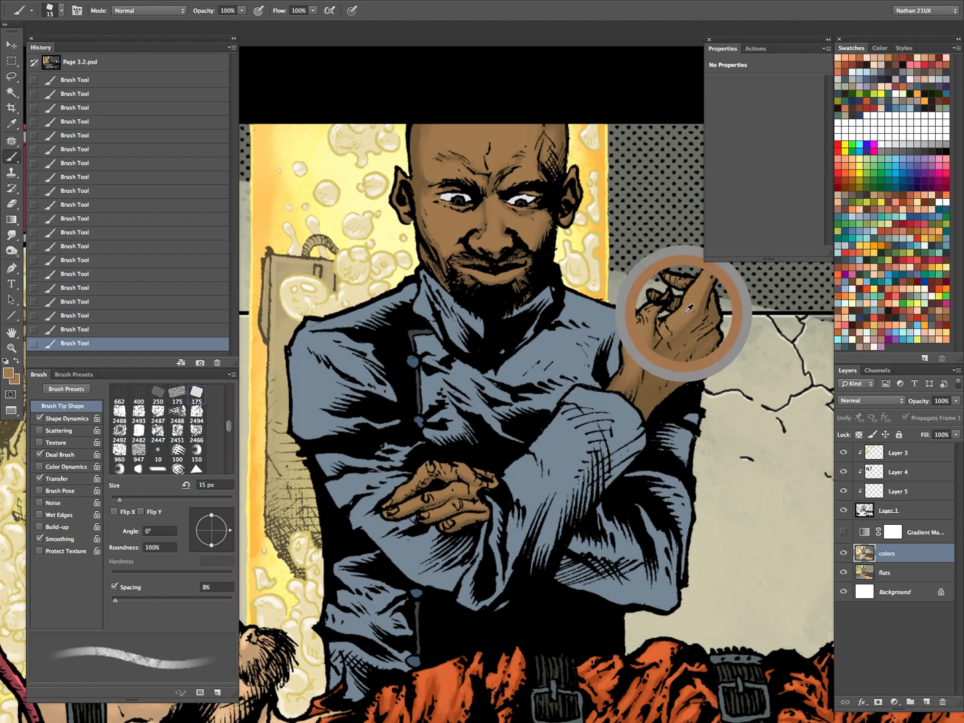
- Reduce the brush to 10 px and sample the darker brown near the wrist of the raised hand
key("bracketleft")
key("bracketleft")
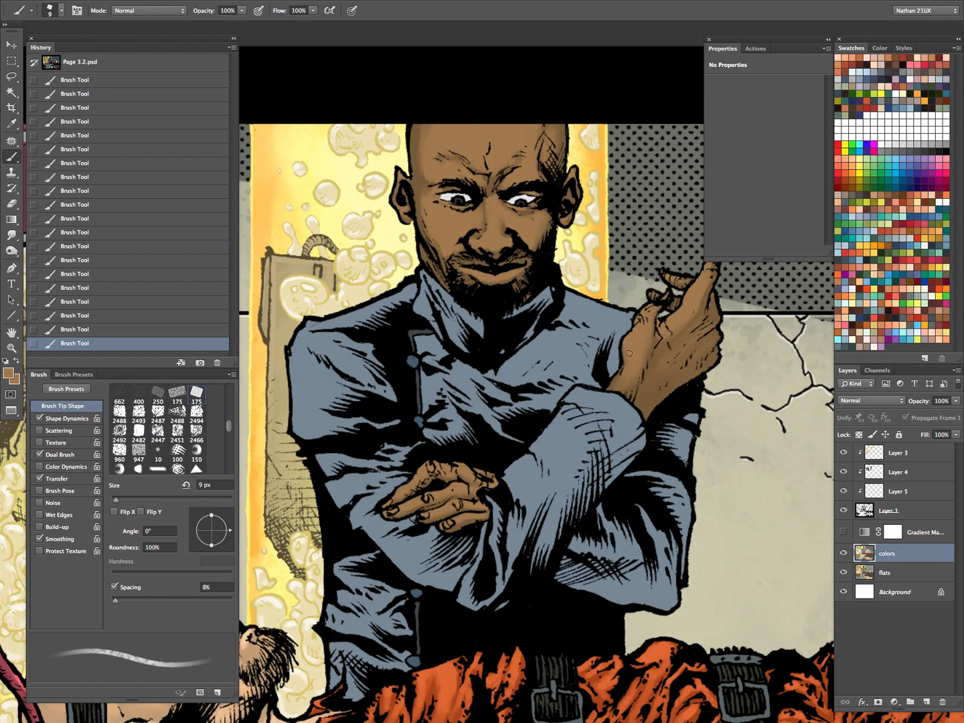
key("bracketright")
left_click(660, 379, "alt")
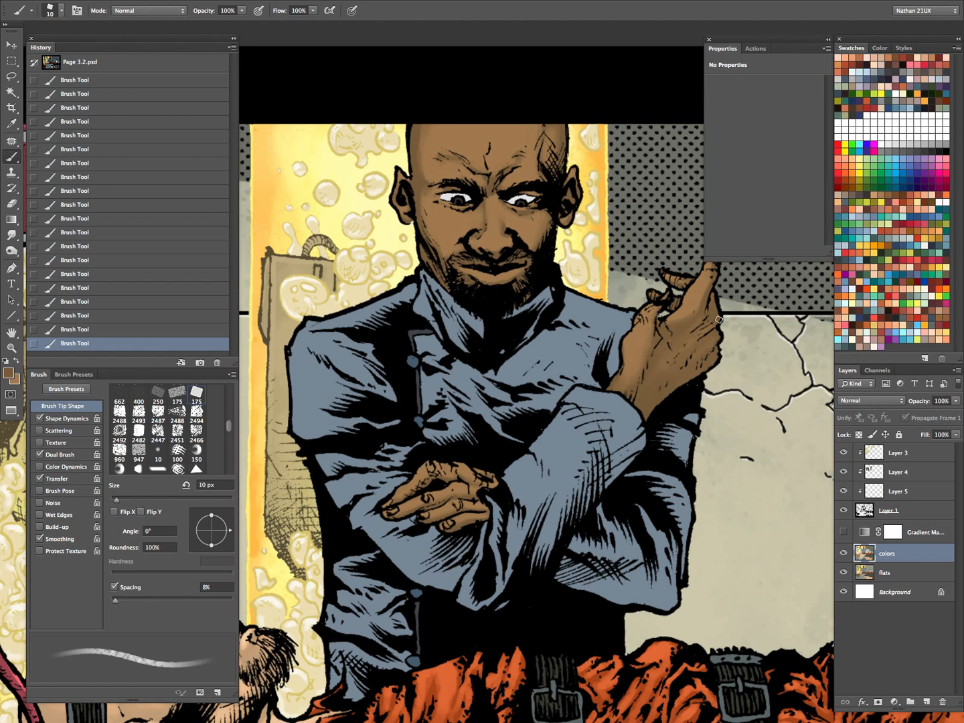
- Try a 30 px brush over the raised hand and set the brush size to 15 px
key("bracketright")
key("bracketright")
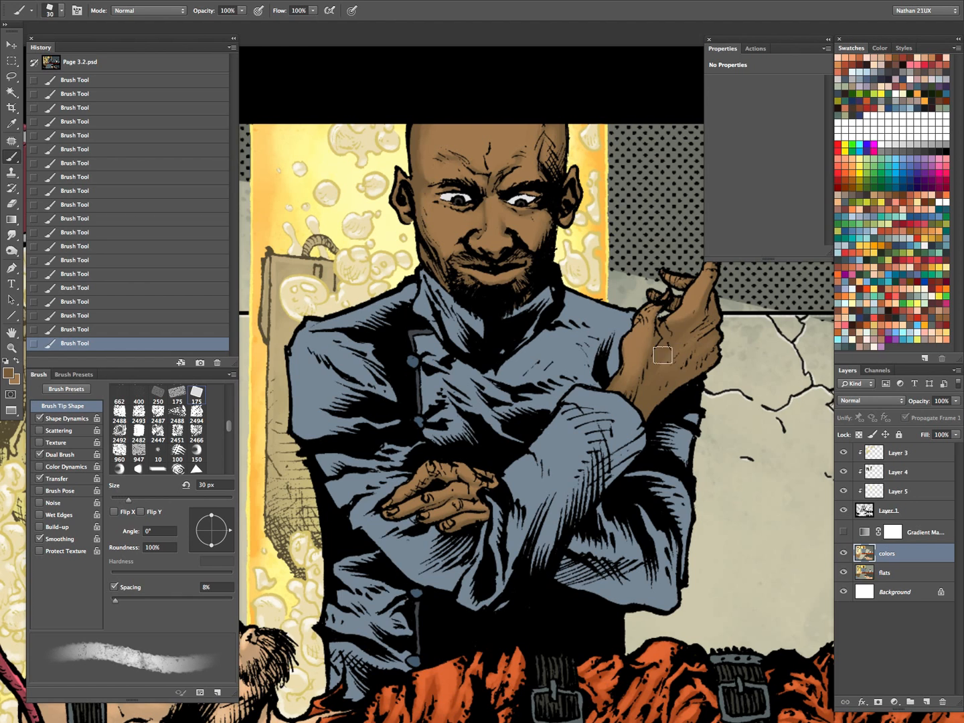
key("bracketleft")
key("bracketleft")
key("bracketleft")
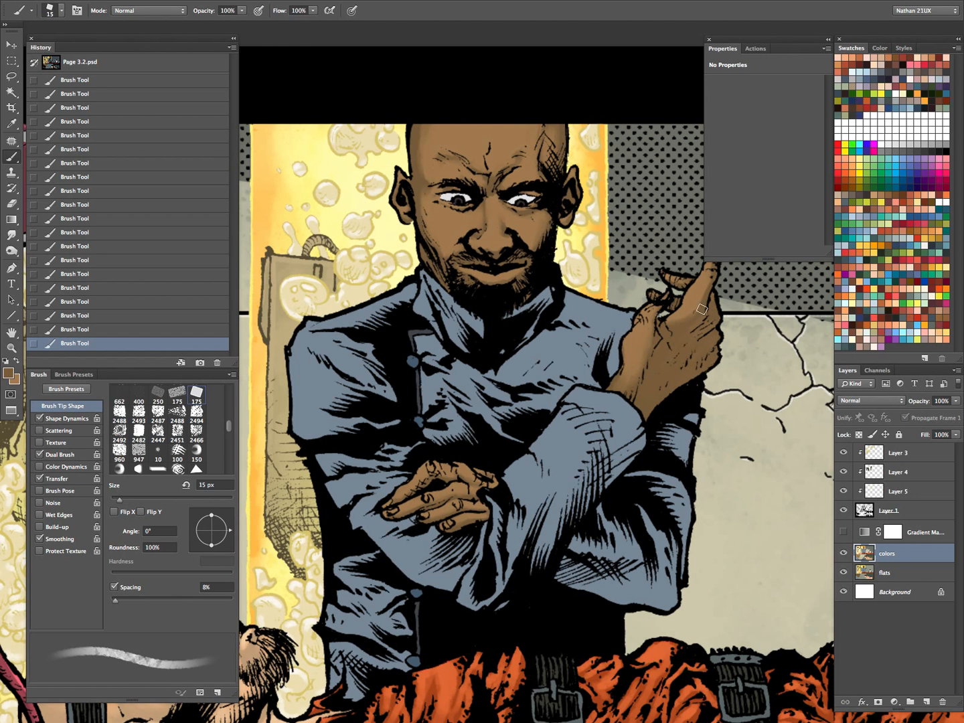
- Sample brown tones from the bald man's raised hand and refine its shading with the 15 px brush
left_click_drag(760, 294, 685, 364)
key("bracketright")
key("bracketright")
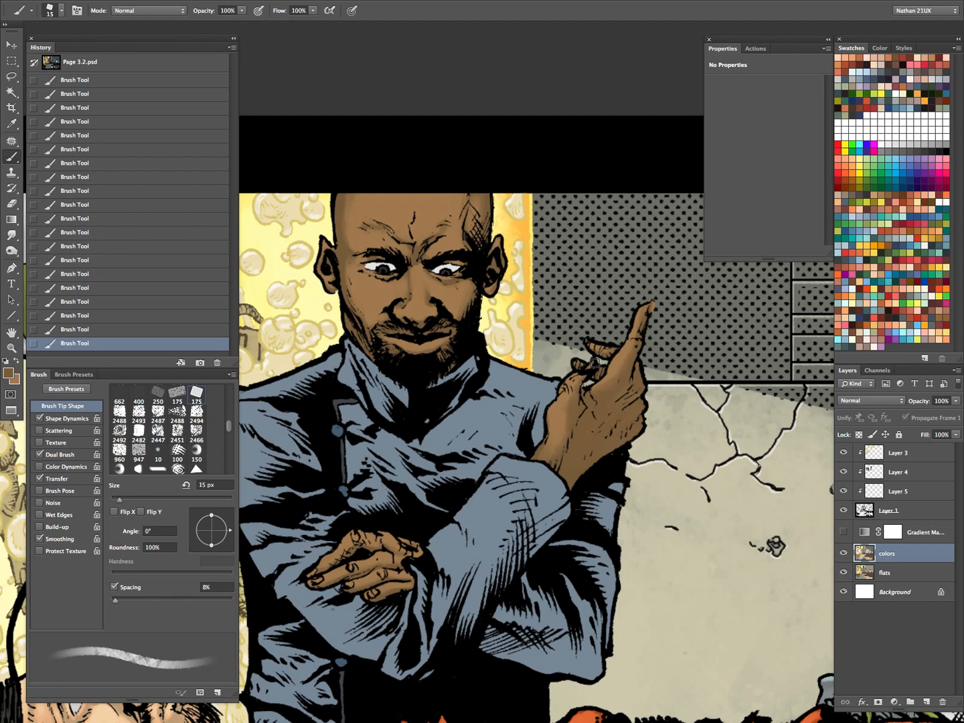
left_click(570, 392, "alt")
left_click(585, 416, "alt")
left_click(560, 419, "alt")
key("z")
mouse_move(595, 546)
left_mouse_down()
mouse_move(620, 405)
mouse_move(627, 539)
left_mouse_up()
left_click(688, 289)
key("b")
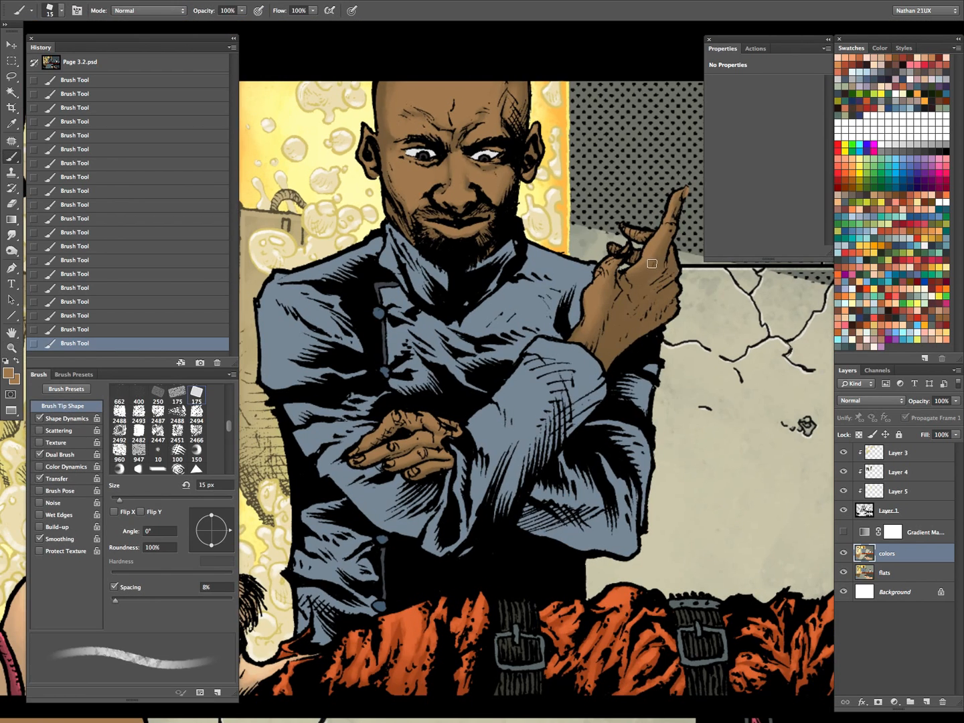
left_click(642, 282, "alt")
key("z")
left_click(589, 448, "alt")
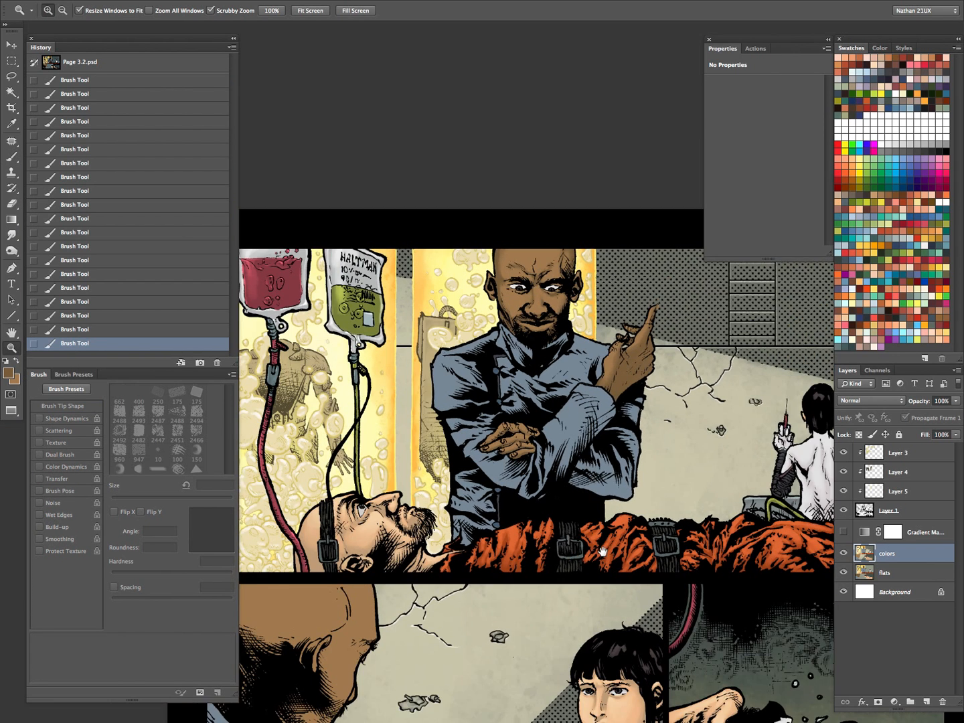
- Paint darker brown over the back of the bald man's head in the lower panel, using 20, 35 and 60 px brushes
left_click_drag(598, 554, 574, 489)
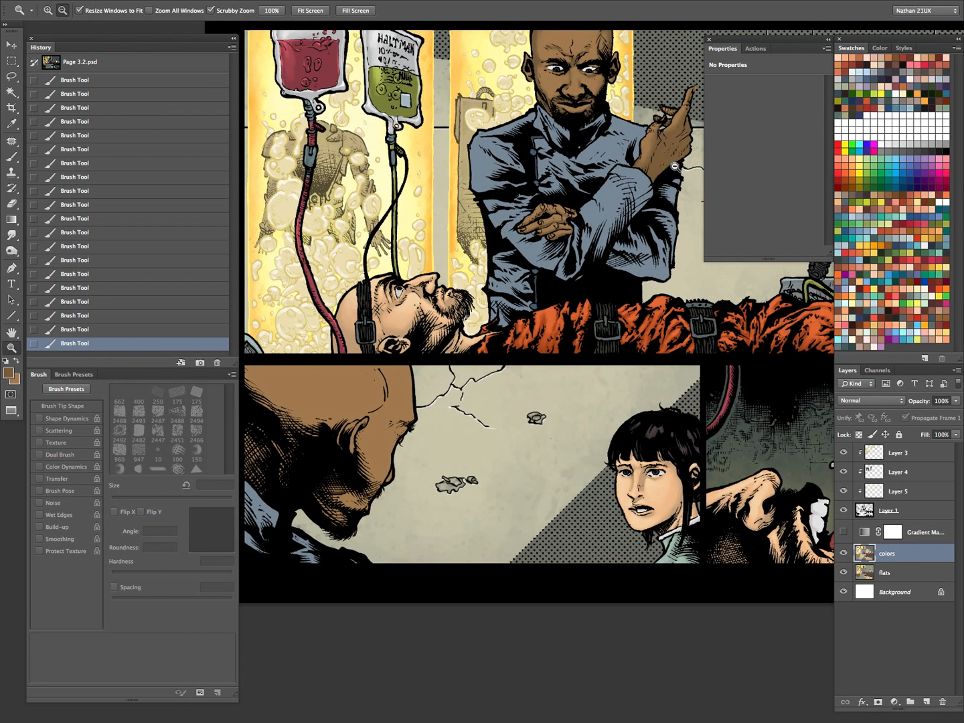
key("b")
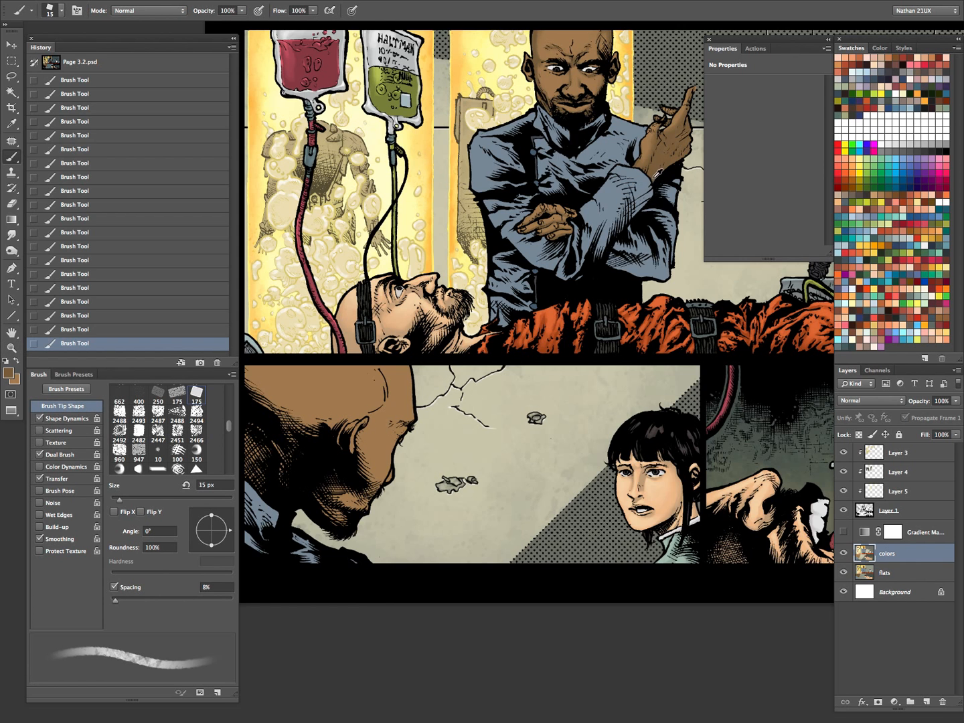
left_click_drag(453, 423, 571, 356)
key("bracketright")
key("bracketright")
key("bracketright")
key("bracketright")
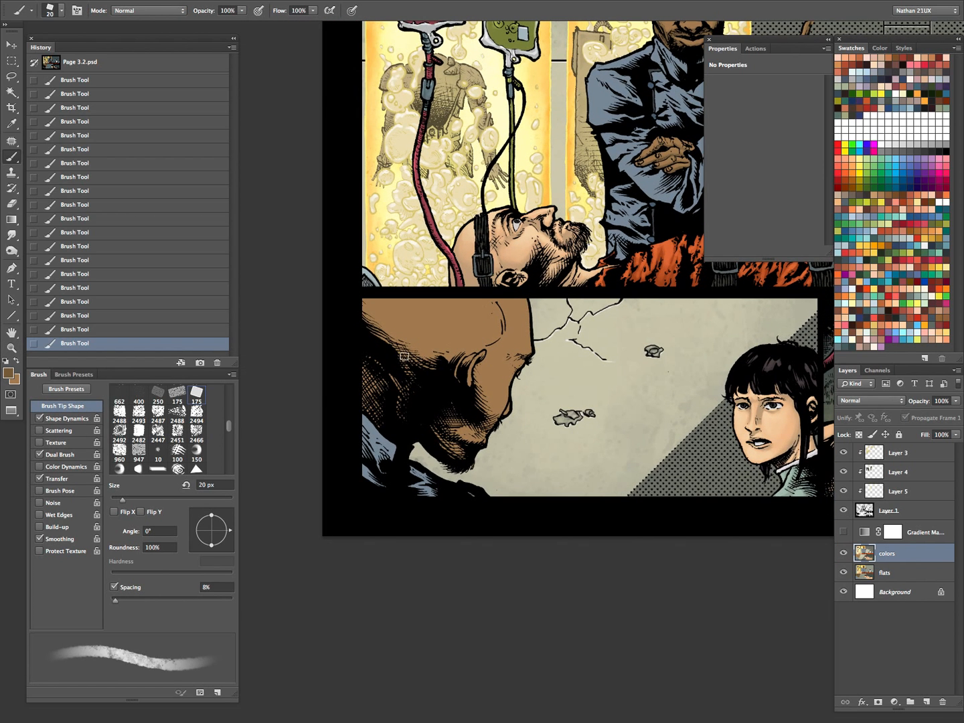
key("bracketright")
key("bracketright")
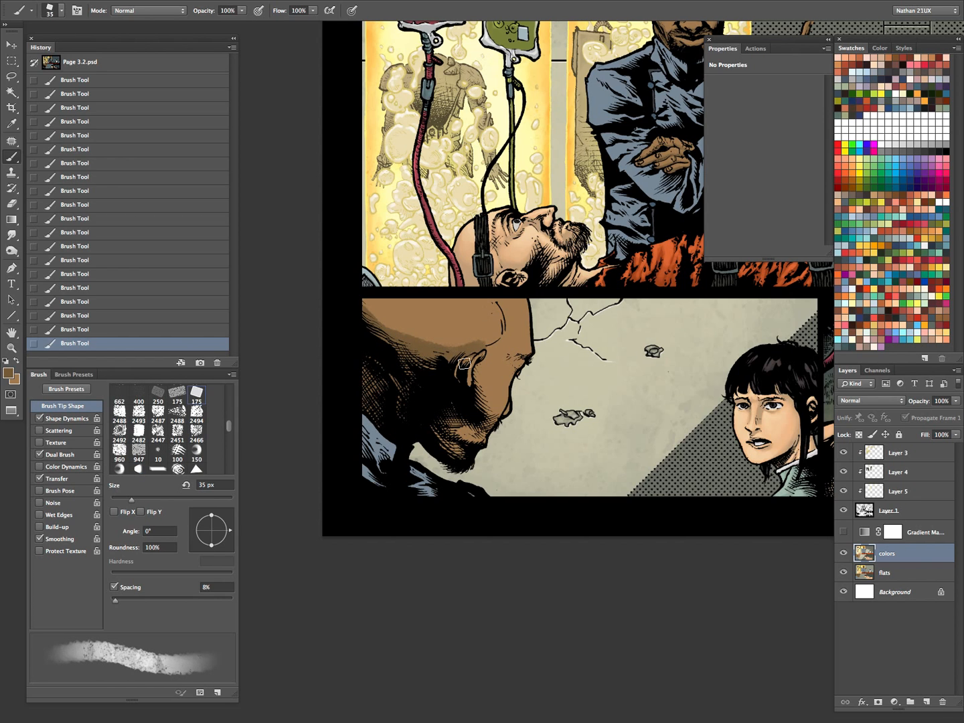
key("bracketright")
key("bracketright")
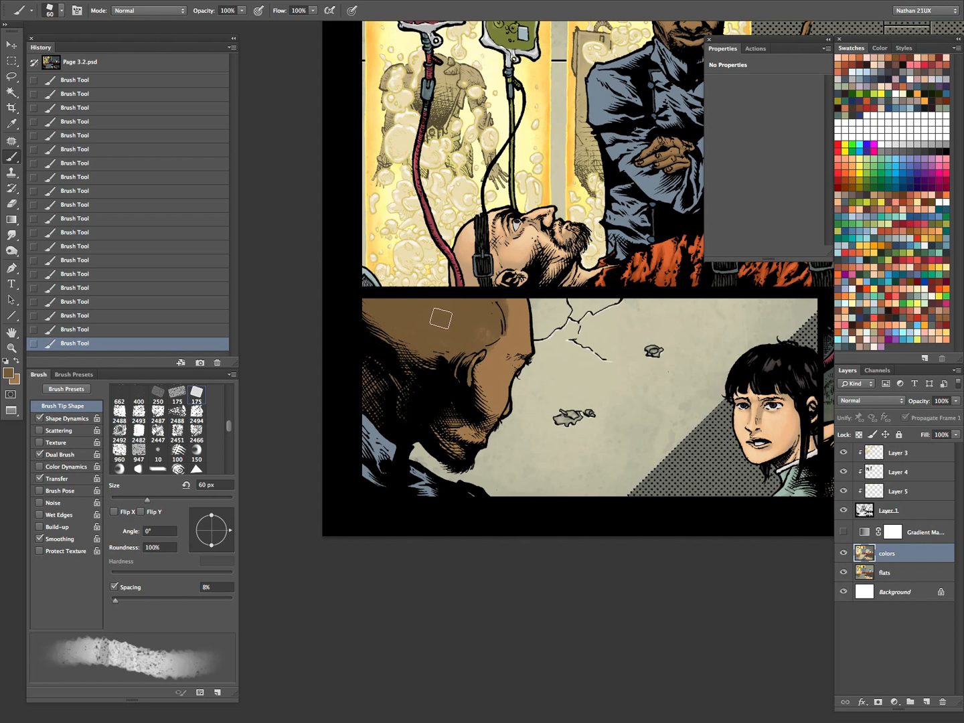
- Shade the man's jaw and temple in the lower panel with darker brown at 30 px and 40 px
key("bracketleft")
key("bracketleft")
key("bracketleft")
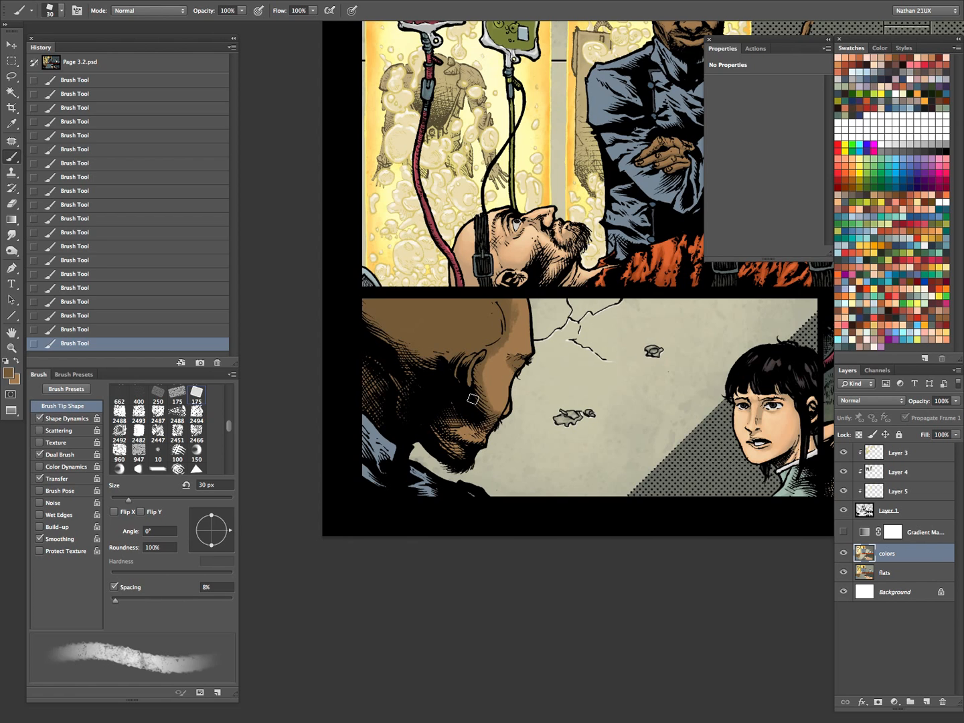
key("bracketright")
key("bracketright")
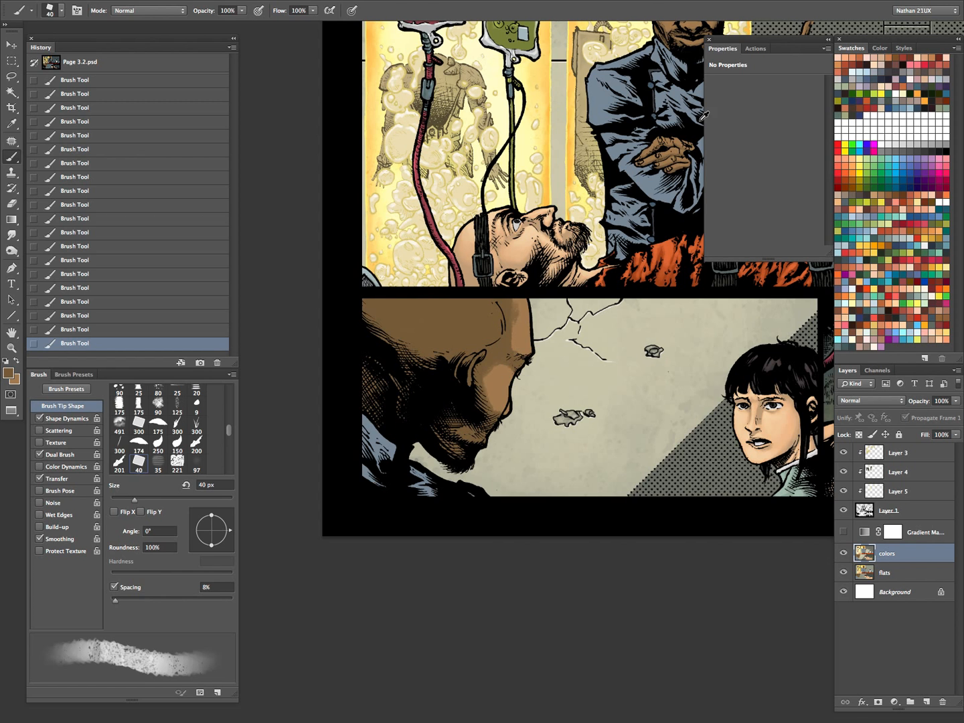
- Switch to the lighter brown and blend the shadow edges on the man's forehead and cheek with 20 px and 30 px brushes
left_click_drag(589, 237, 519, 406)
left_click(461, 492, "super")
left_click_drag(462, 492, 534, 335)
key("x")
key("period")
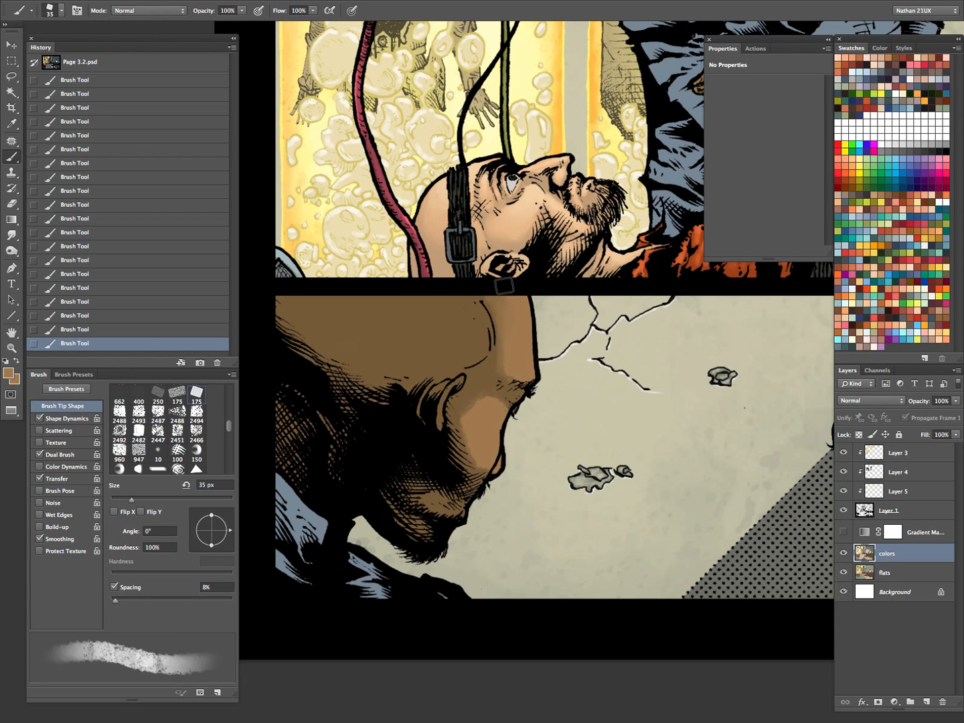
key("bracketleft")
key("bracketleft")
key("bracketleft")
key("bracketleft")
key("bracketleft")
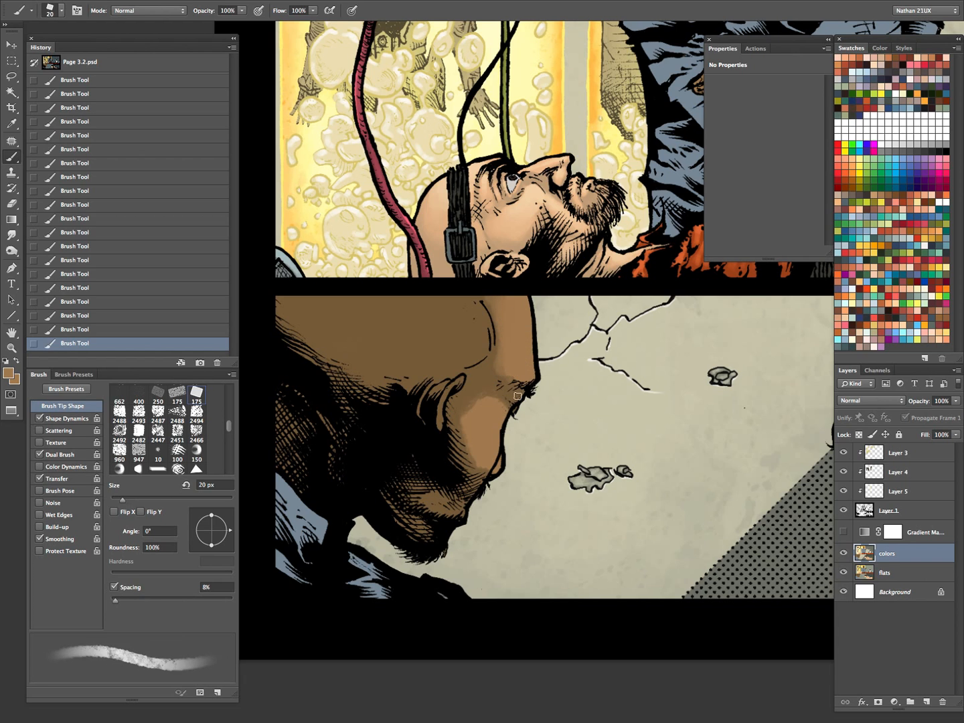
key("bracketright")
key("bracketright")
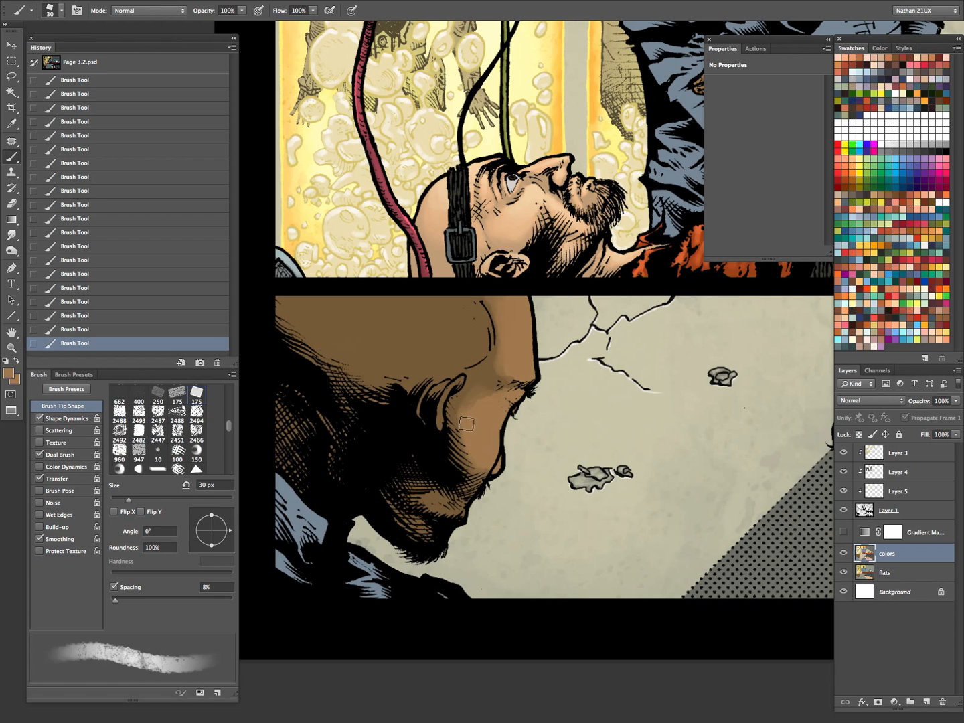
- Reduce the brush to 7 px and touch up the man's ear with the lighter brown
key("bracketleft")
key("bracketleft")
key("bracketleft")
key("bracketleft")
key("bracketleft")
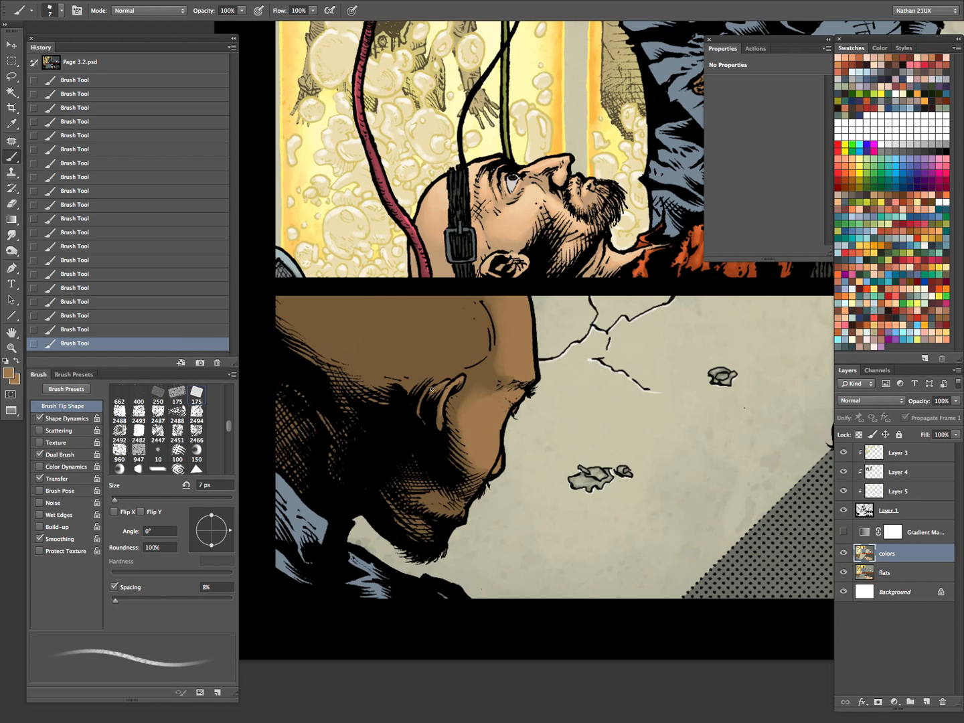
- Paint lighter brown touches along the man's bearded jaw with a 15 px brush and set the brush size to 25 px
key("bracketright")
key("bracketright")
key("bracketright")
key("bracketright")
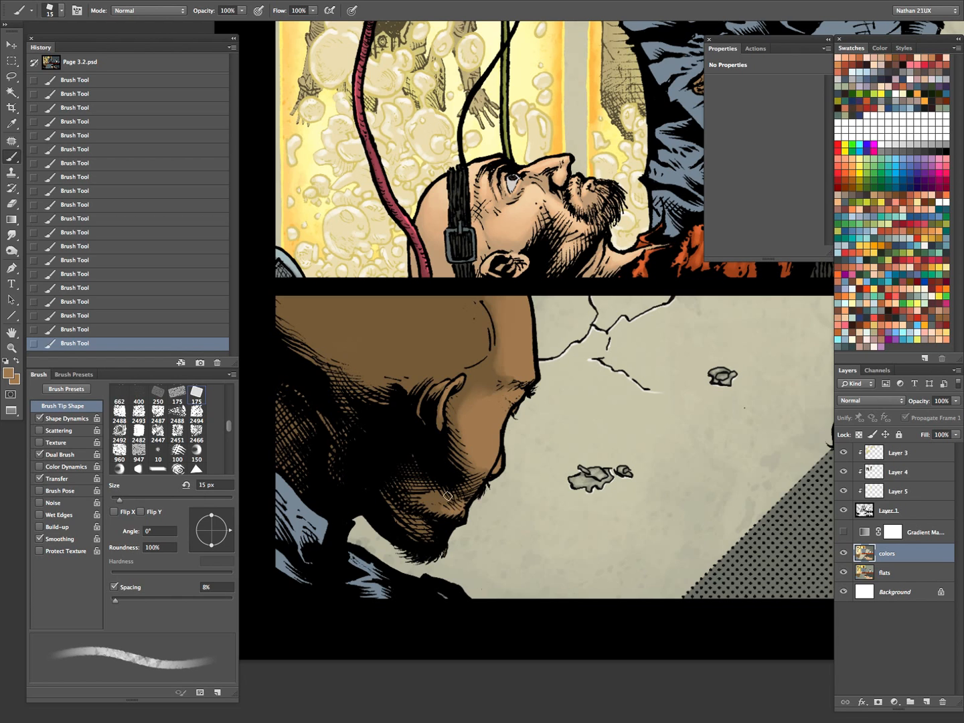
key("bracketleft")
key("bracketright")
key("bracketright")
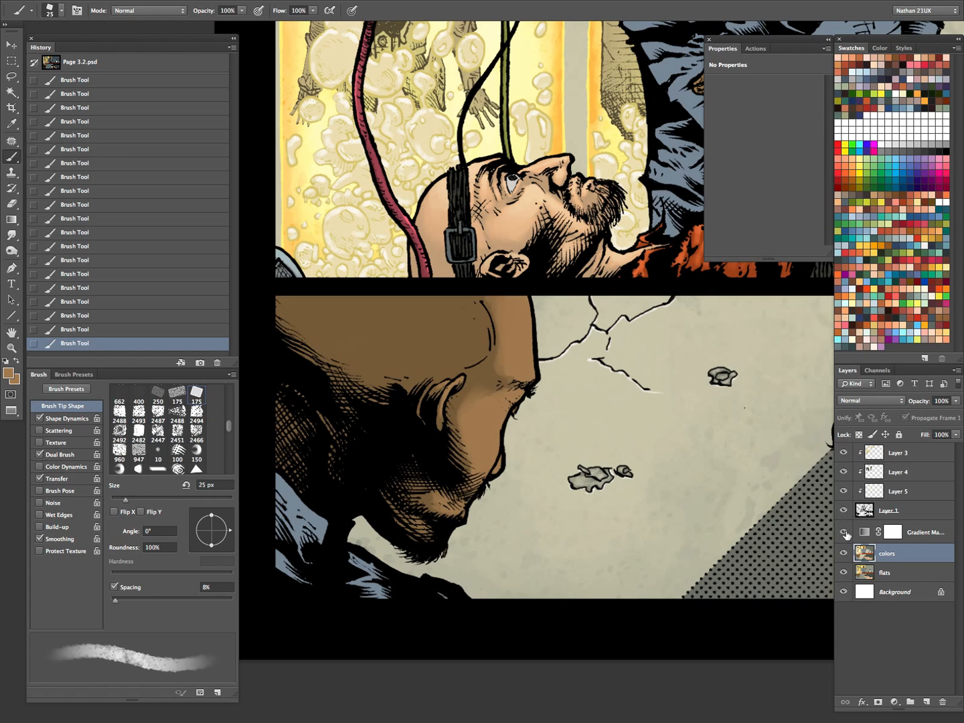
- Show the Gradient Map layer and set the brush size to 45 px
left_click(844, 533)
key("bracketright")
key("bracketright")
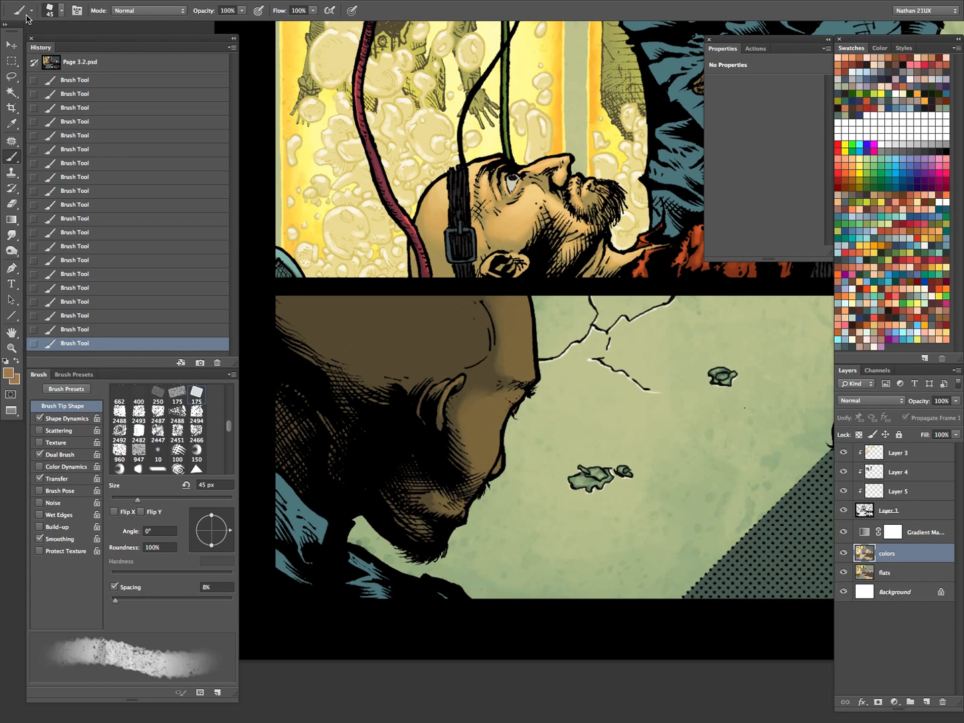
- Choose the soft brush preset, paint over the man's cheek at 60 px and enlarge the brush to 90 px
left_click(19, 10)
scroll(113, 200, "down", 10)
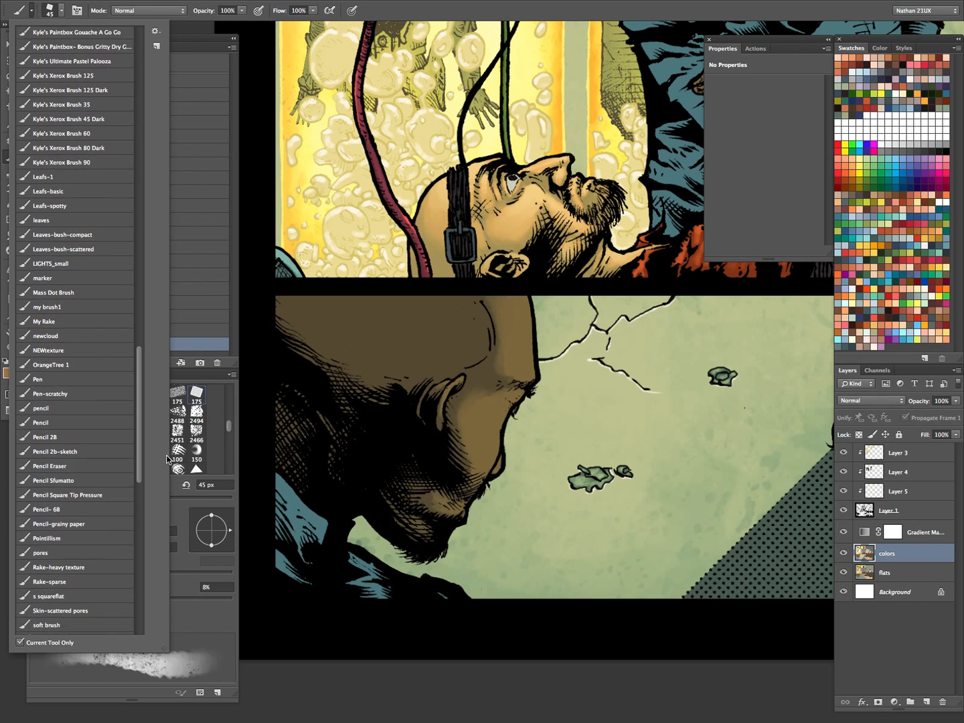
left_click(98, 552)
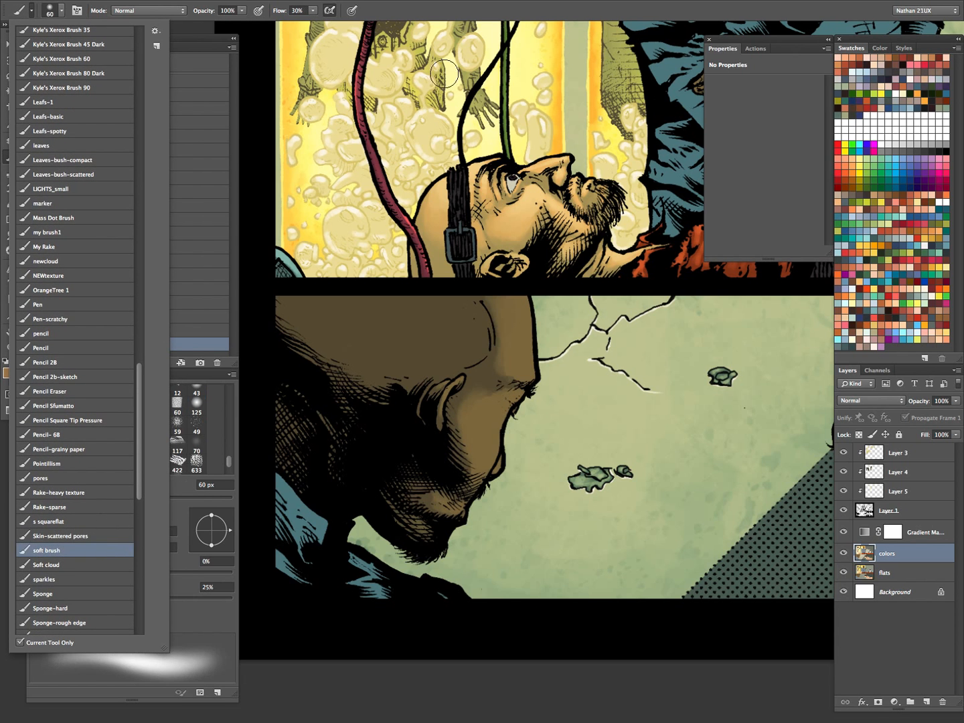
key("bracketleft")
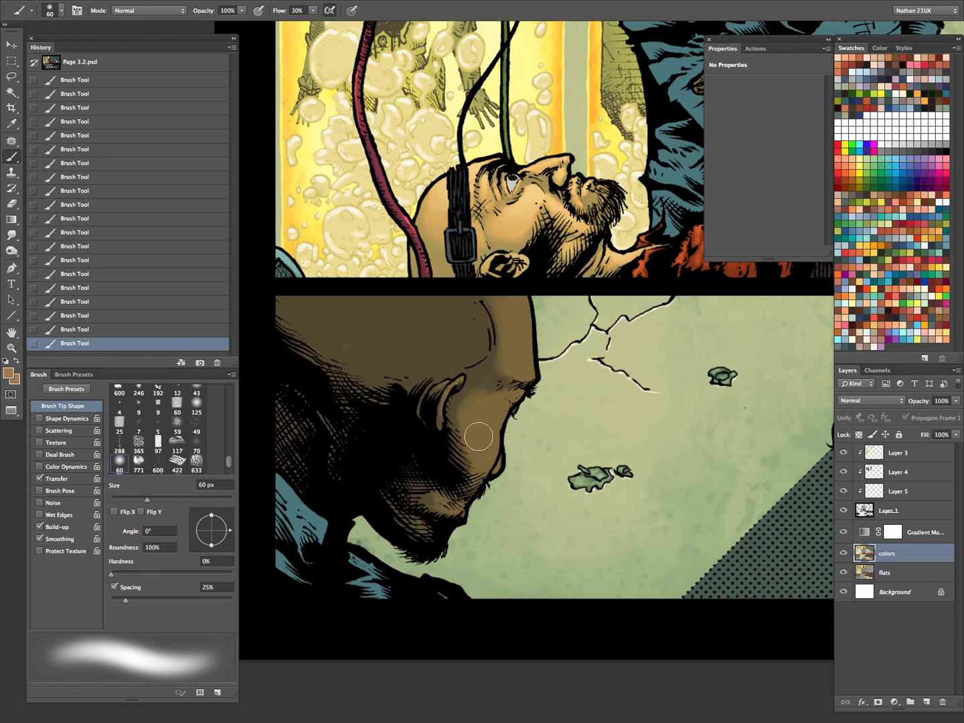
left_click_drag(491, 428, 466, 440)
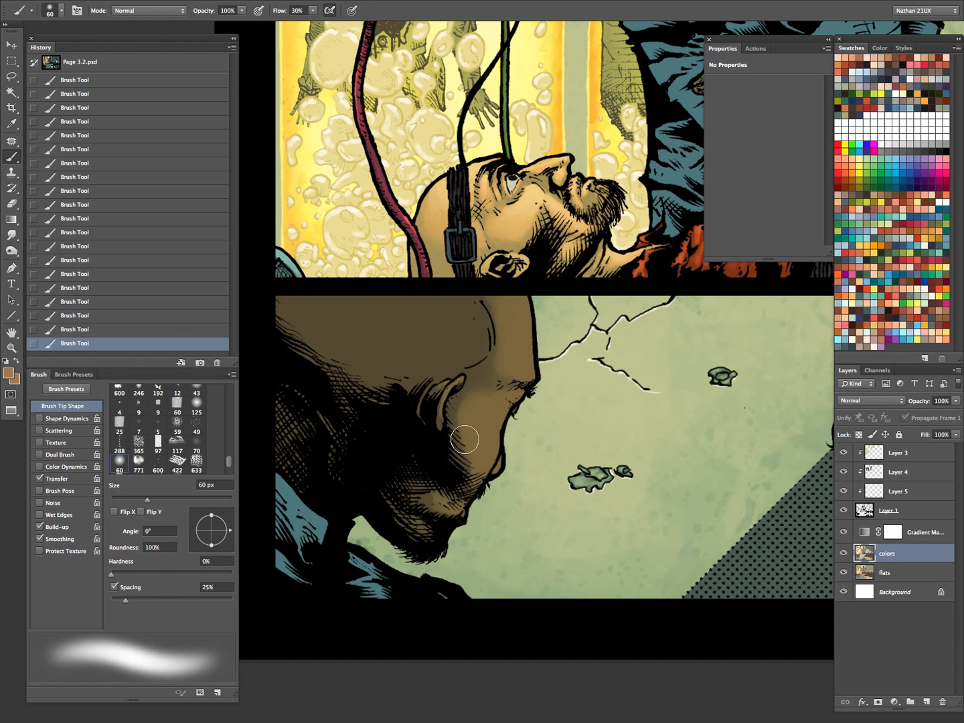
key("bracketright")
key("bracketright")
key("bracketright")
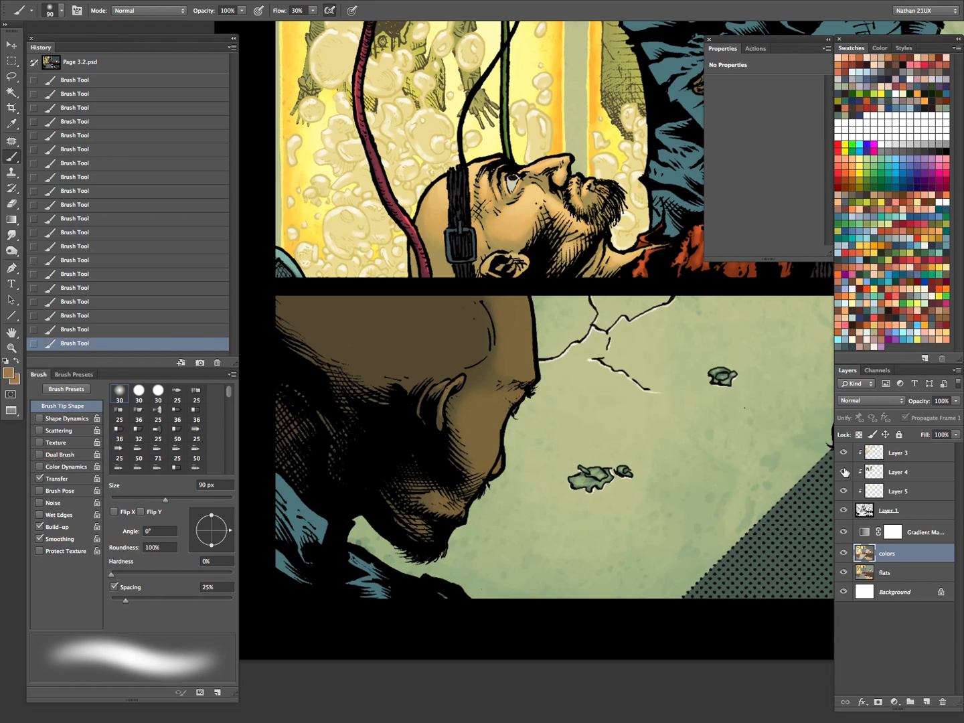
- Switch from the soft brush back to the textured square brush preset
left_click(31, 11)
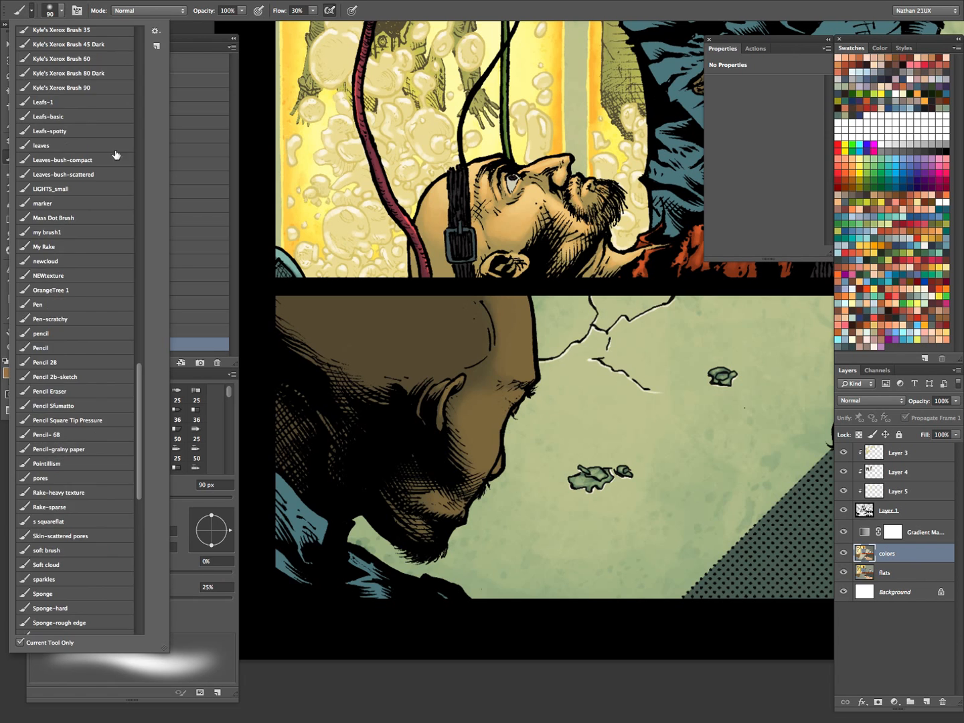
scroll(144, 365, "up", 15)
left_click(89, 55)
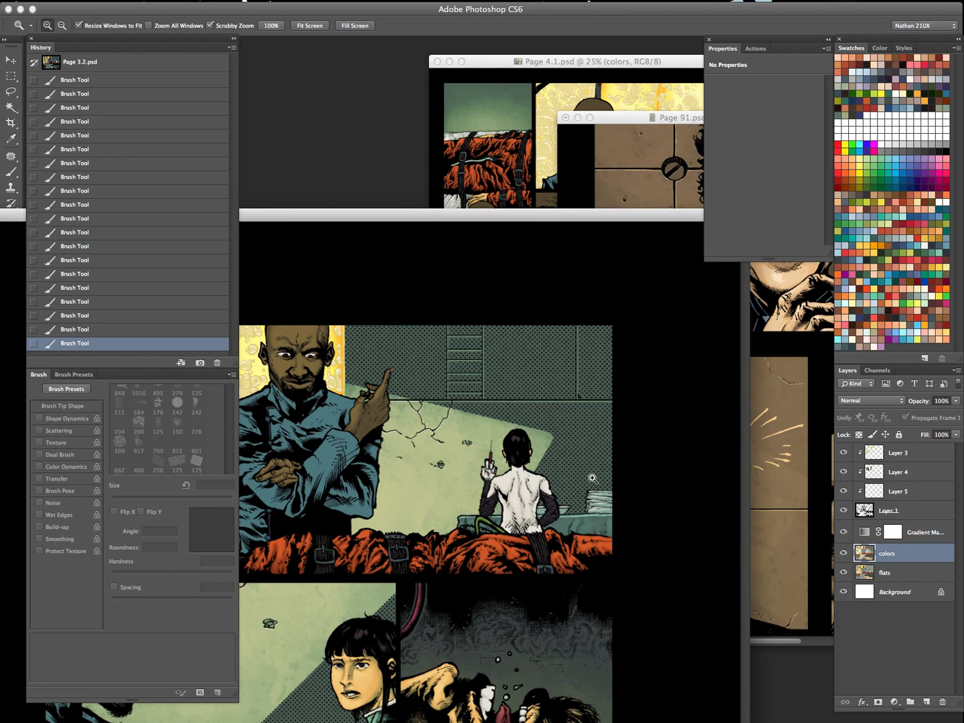
- Sample a light skin tone from the bald man on Page 91 and return to the lower panel of Page 3.2
left_click(788, 456)
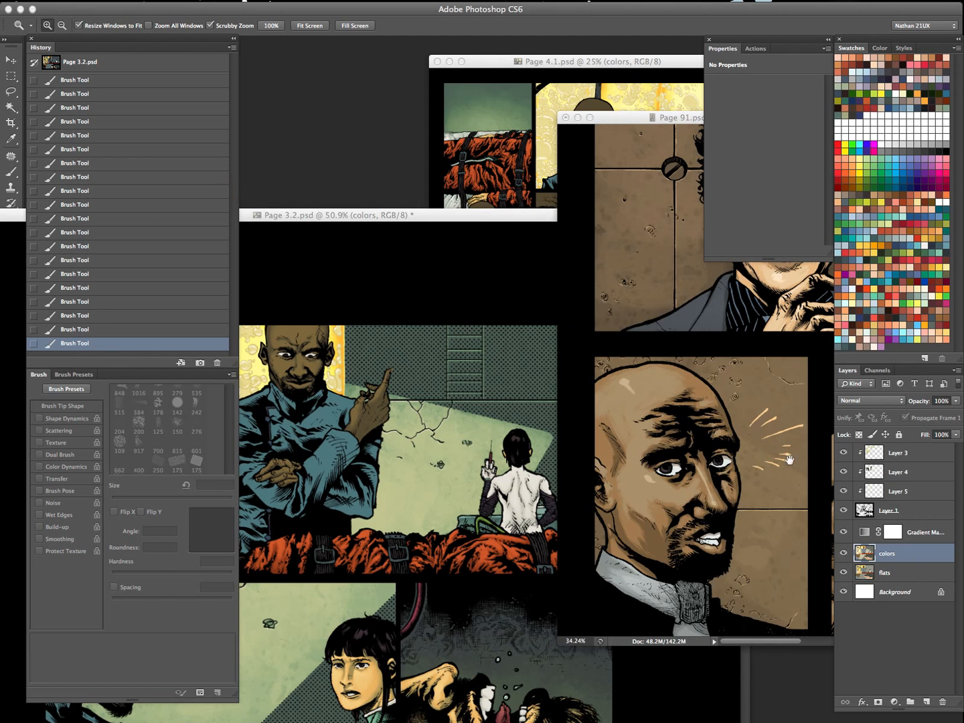
key("Tab")
key("i")
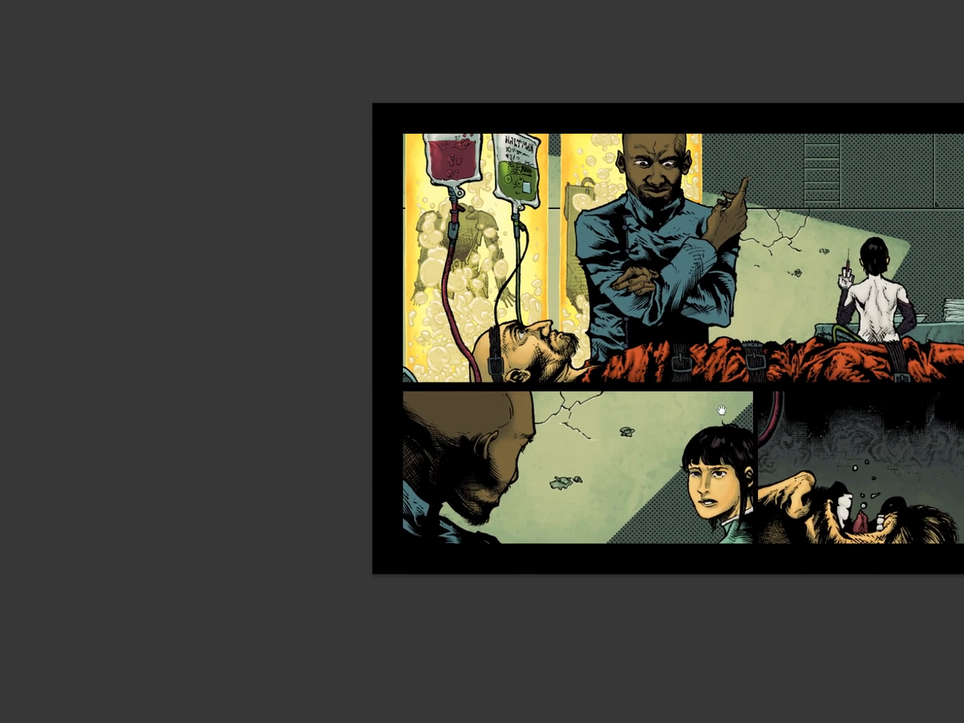
left_click(579, 416)
key("Tab")
- Set the textured brush to 45 px and compare the page with the Gradient Map layer on and off, leaving it hidden
left_click(843, 532)
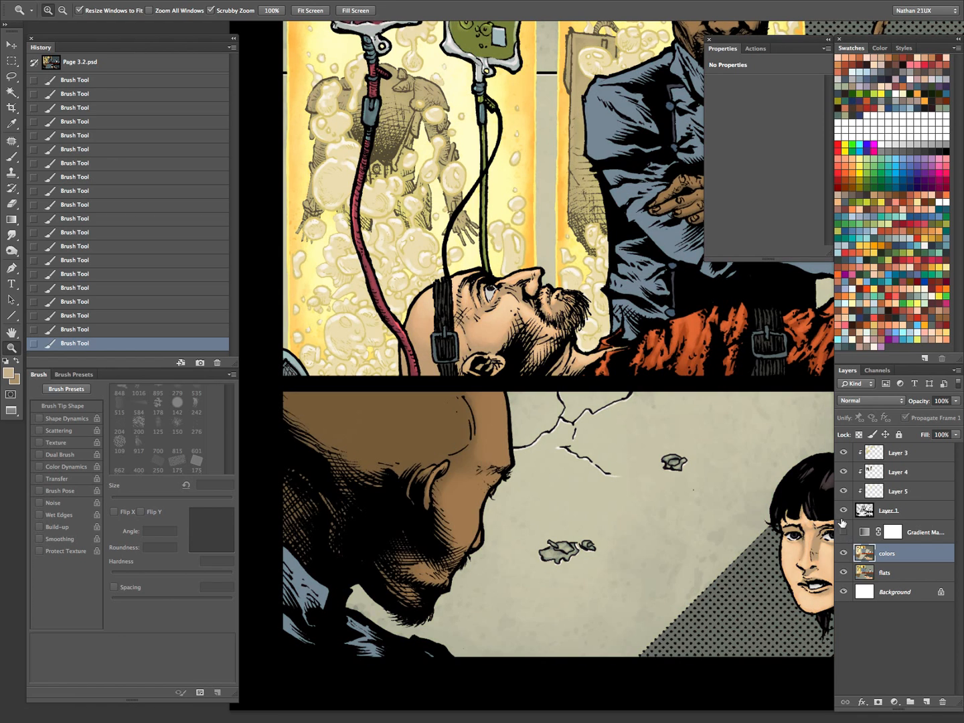
key("b")
key("bracketleft")
key("bracketleft")
key("bracketleft")
key("bracketleft")
key("bracketleft")
key("bracketleft")
key("bracketleft")
key("bracketleft")
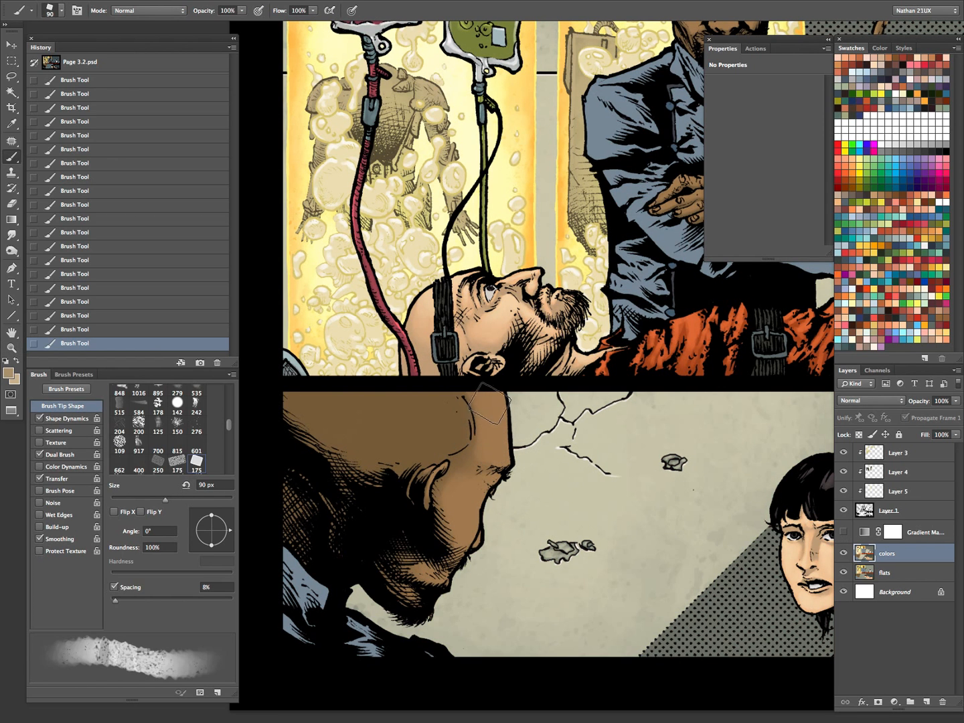
left_click(843, 532)
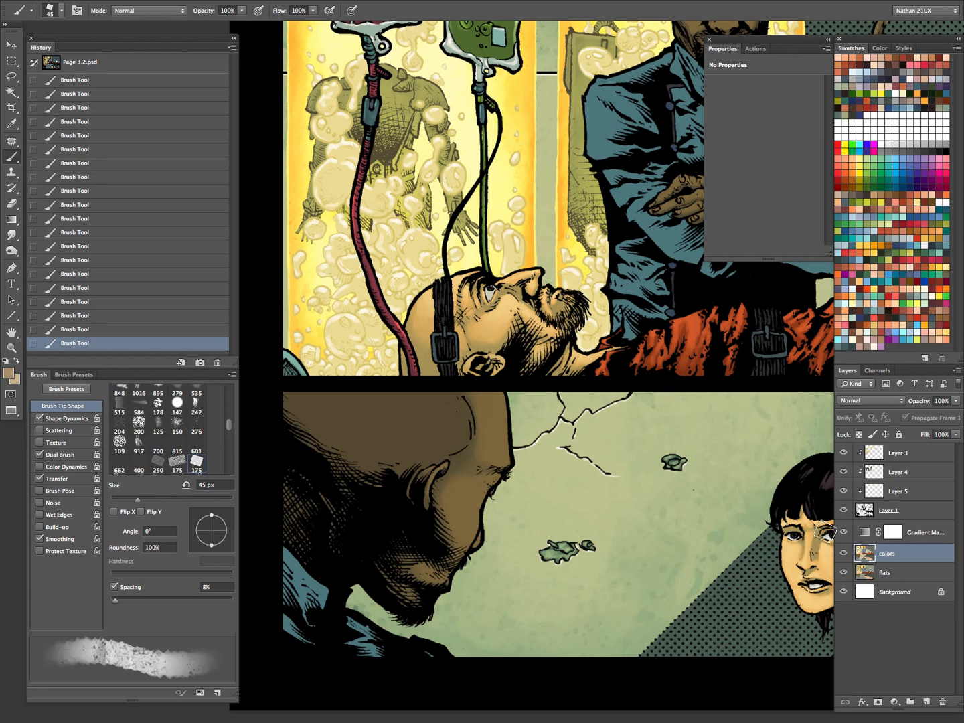
left_click(843, 532)
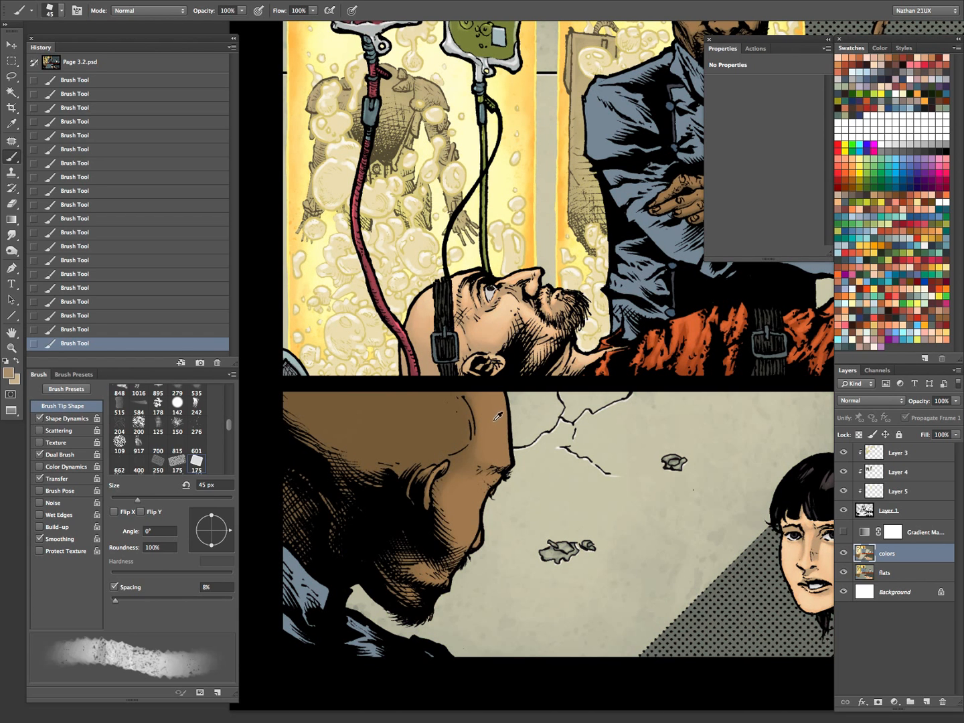
- Choose a lighter tan foreground color, paint the man's forehead highlight at 30 px and preview it with the Gradient Map layer
left_click(8, 372)
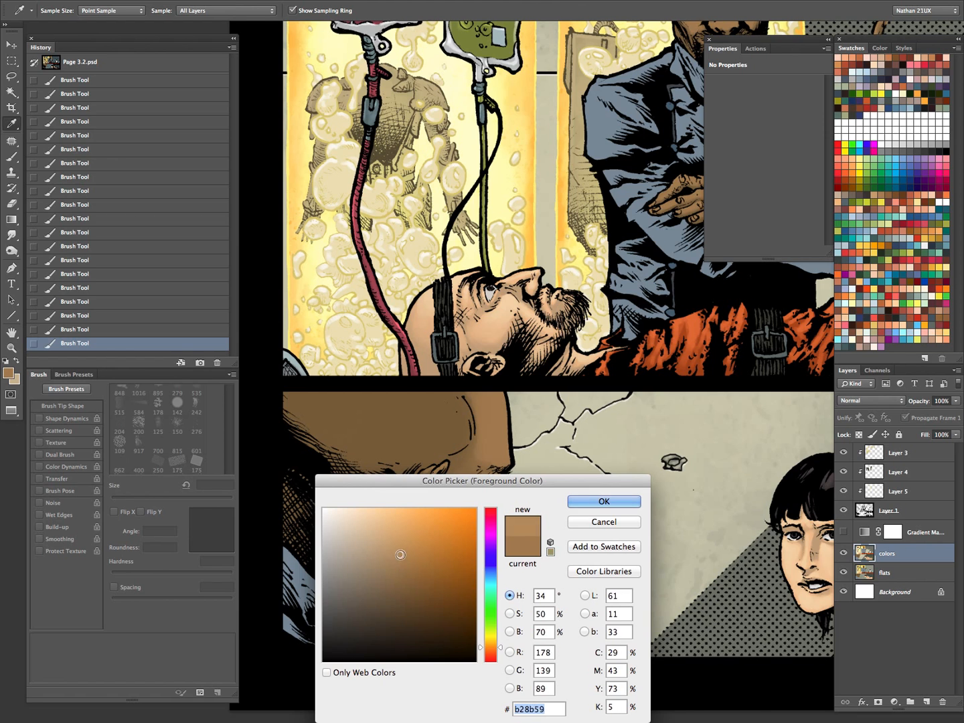
left_click_drag(401, 555, 393, 544)
left_click(604, 502)
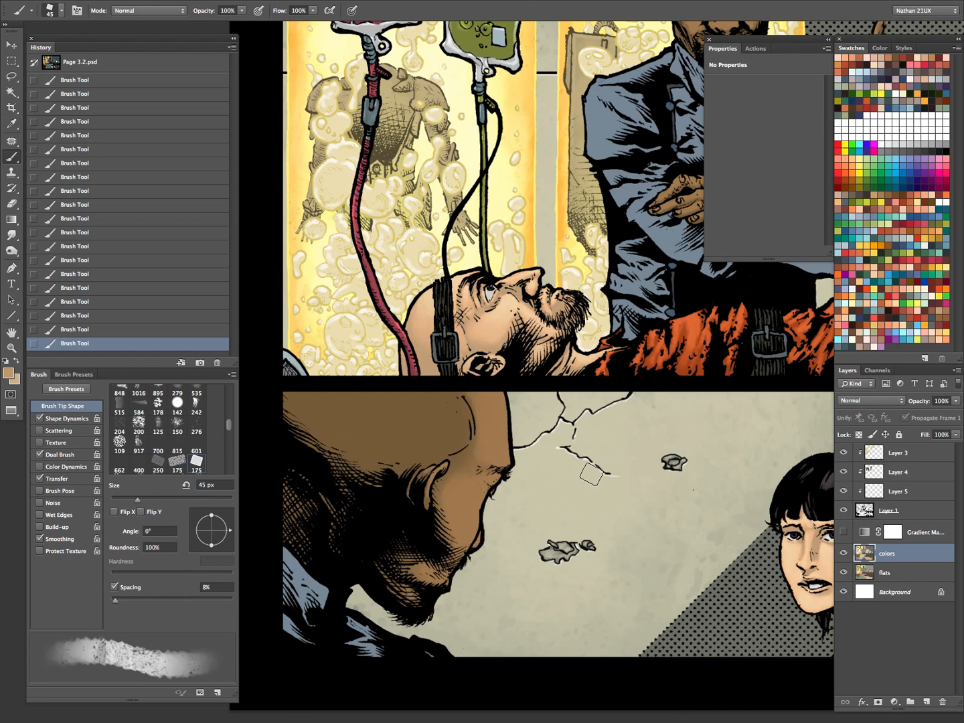
key("bracketleft")
key("bracketleft")
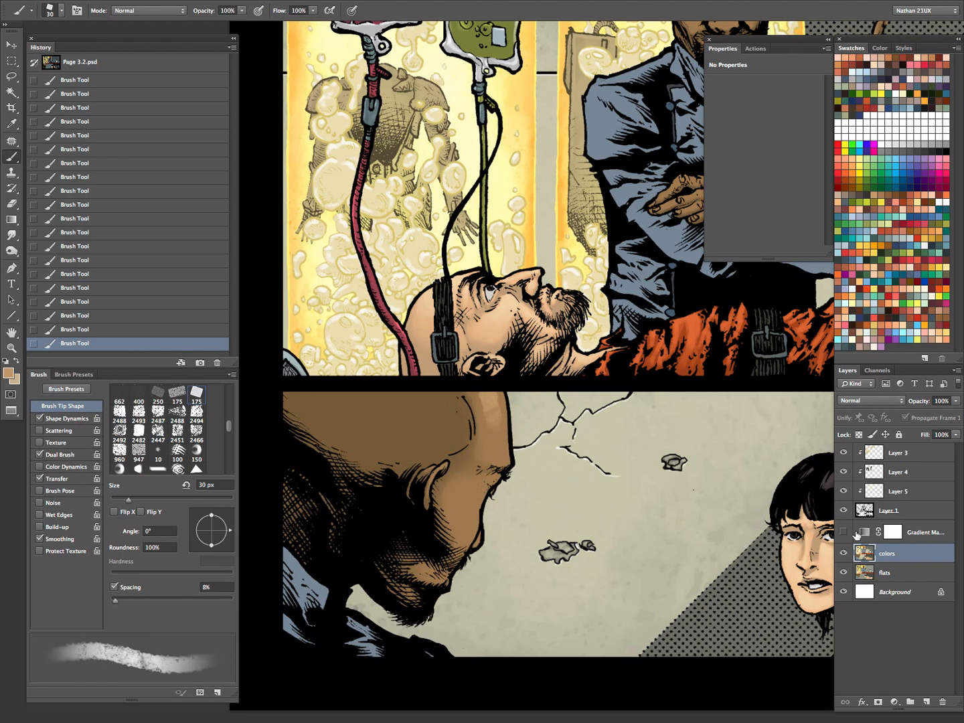
left_click(844, 532)
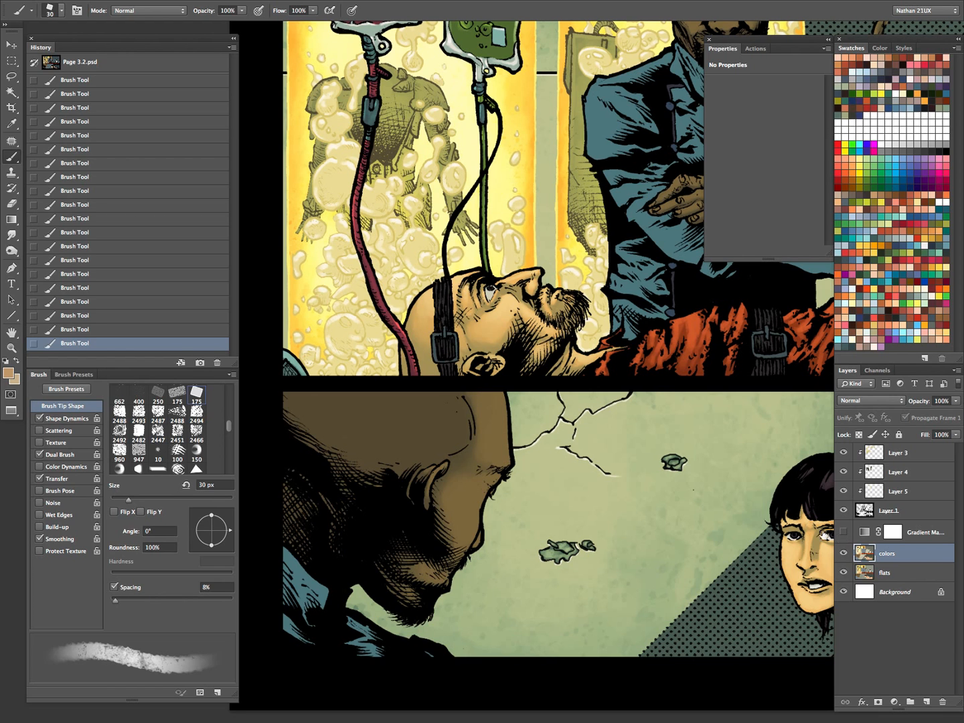
left_click(844, 532)
- Sample the tan highlight on the bald man's forehead as foreground color and show the Gradient Map layer again
left_click(503, 437, "alt")
left_click(10, 373)
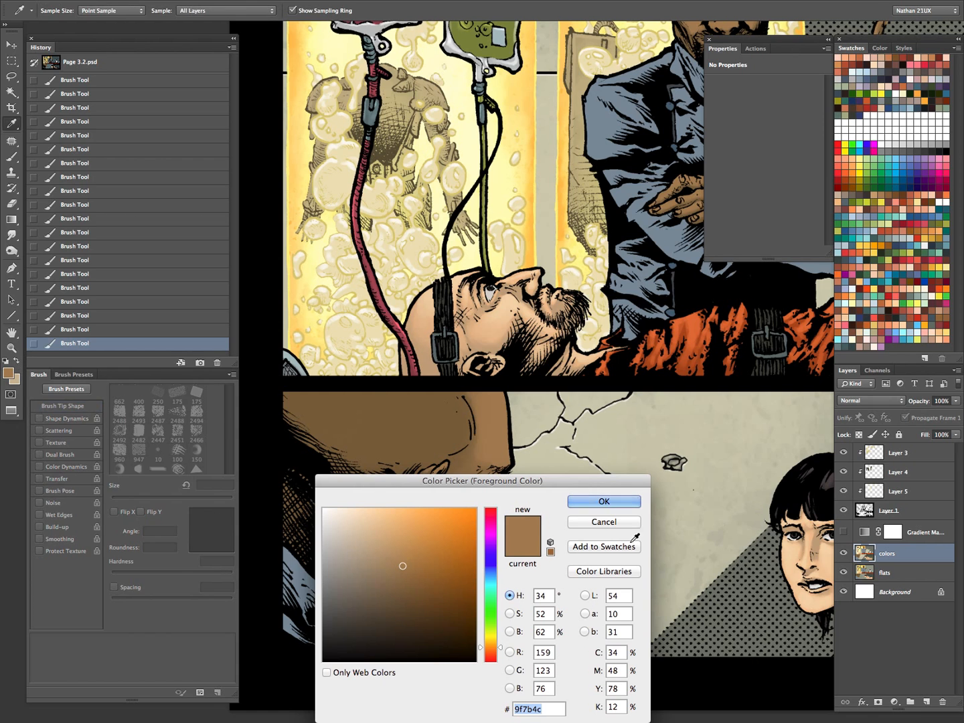
left_click(604, 502)
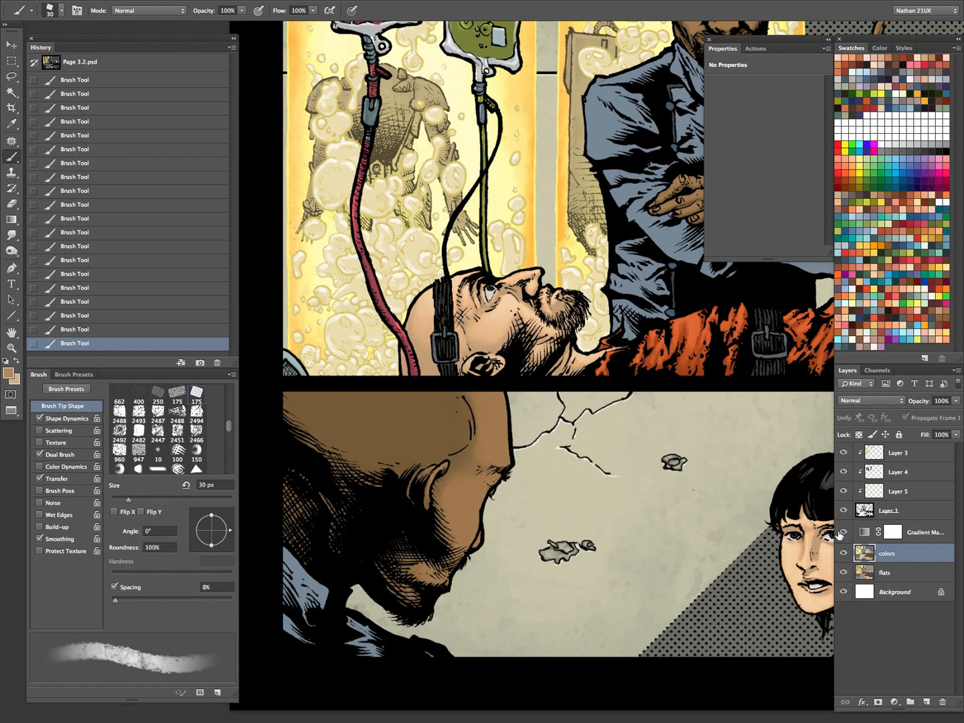
left_click(844, 533)
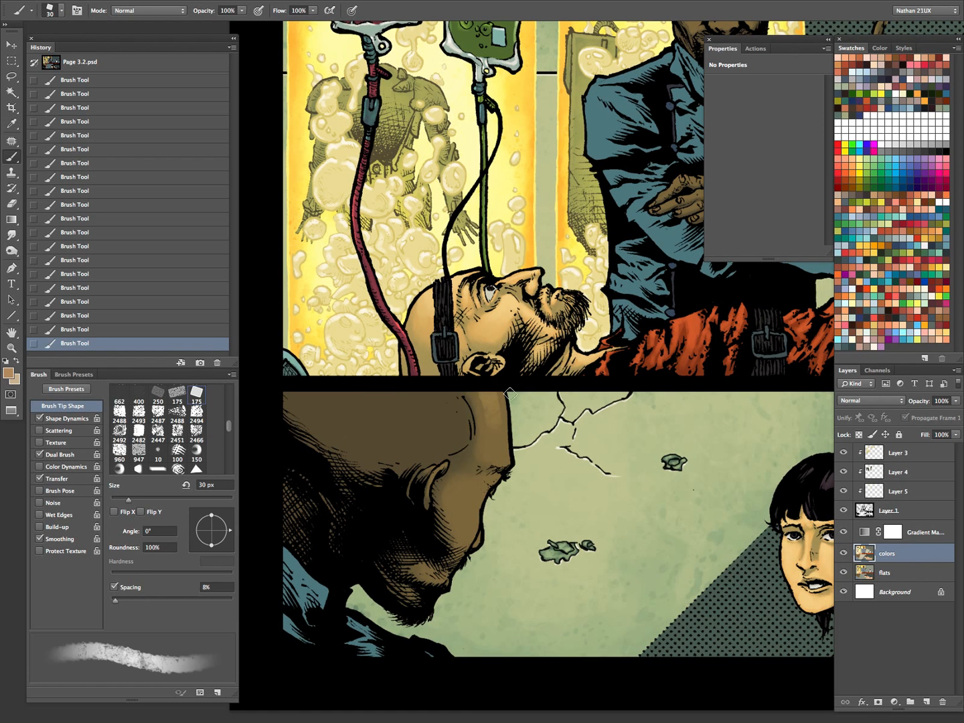
- Paint forehead and brow highlights on the bald man in the lower panel, using brush sizes of 25 px and 9 px
key("bracketleft")
key("bracketright")
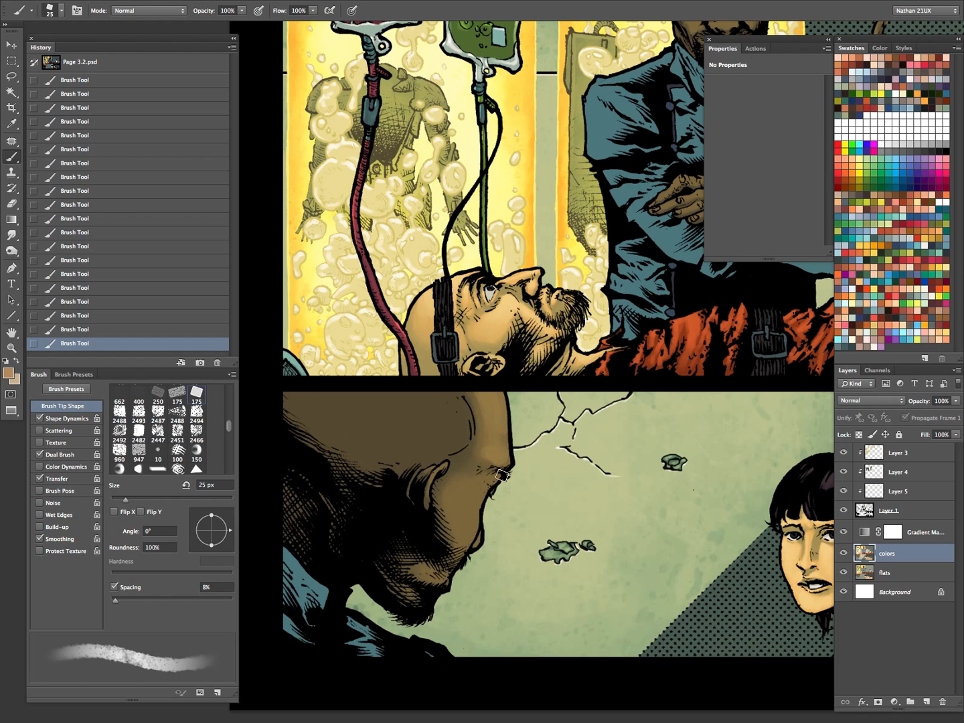
key("bracketleft")
key("bracketleft")
key("bracketleft")
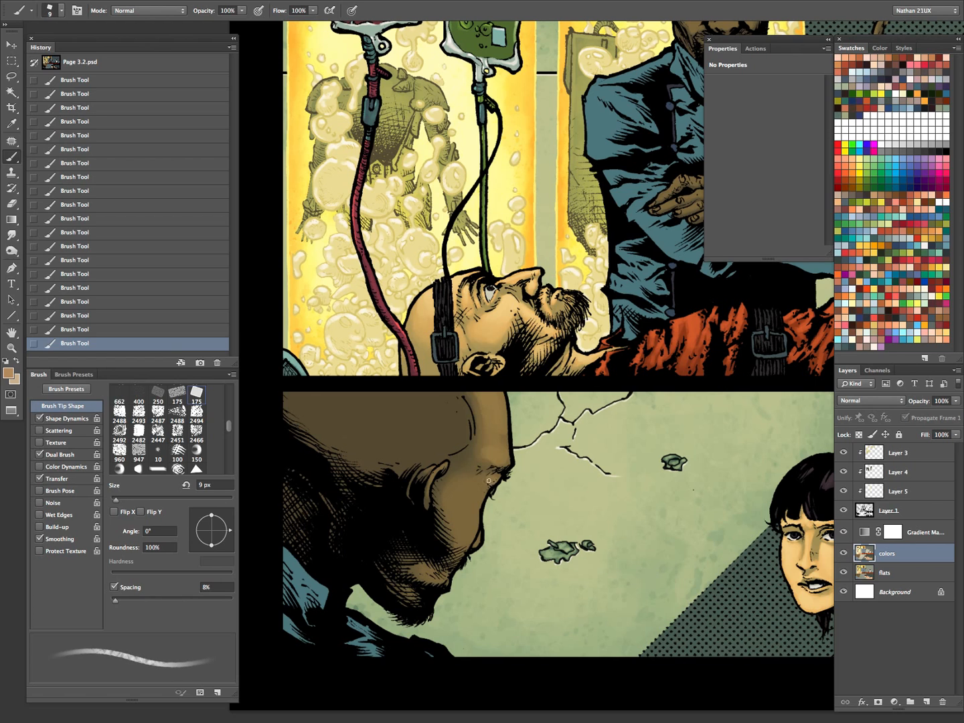
- Paint the lower-panel man's cheek highlight at 30 px and his nose highlight at 20 px
key("bracketright")
key("bracketright")
key("bracketright")
key("bracketright")
key("bracketright")
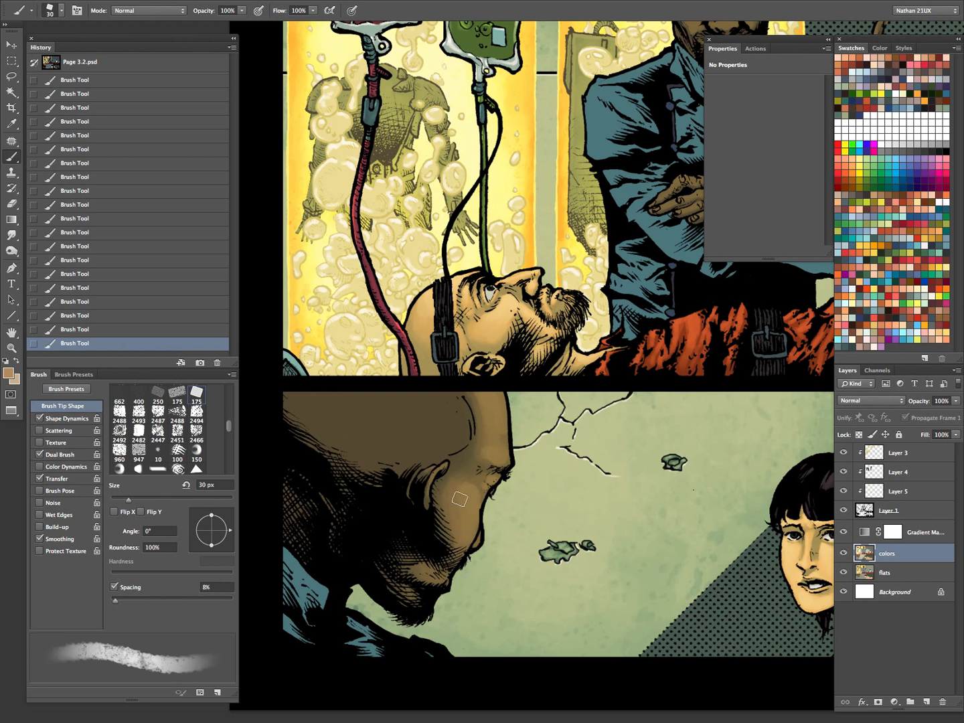
key("bracketleft")
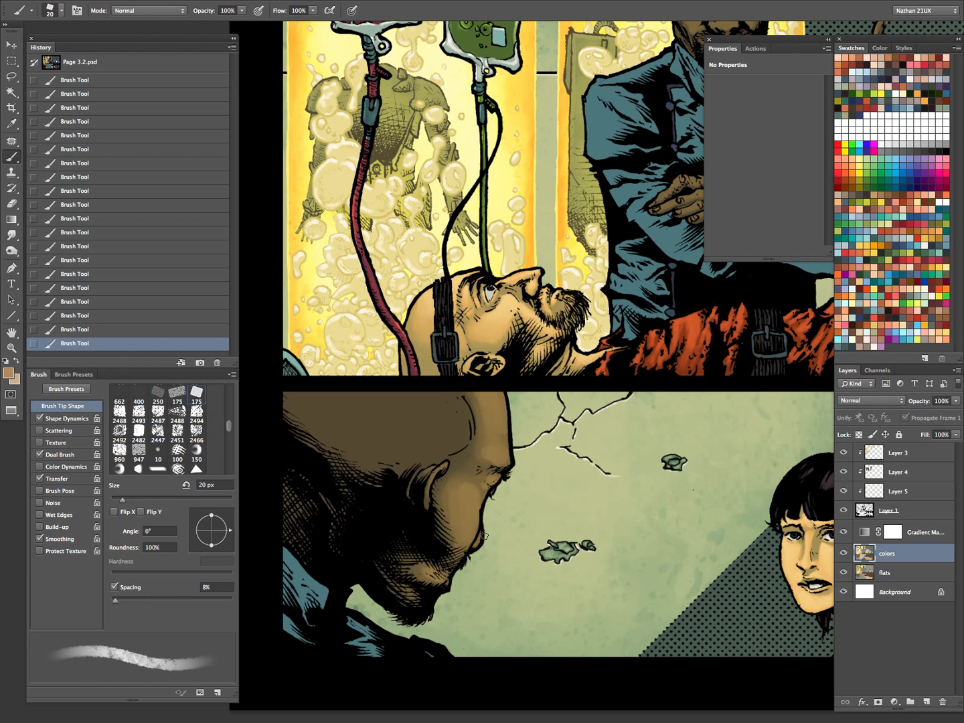
- Add a fine 7 px highlight to the lower-panel man's ear and build up his brow area at 25 px
key("bracketleft")
key("bracketleft")
key("bracketleft")
key("bracketleft")
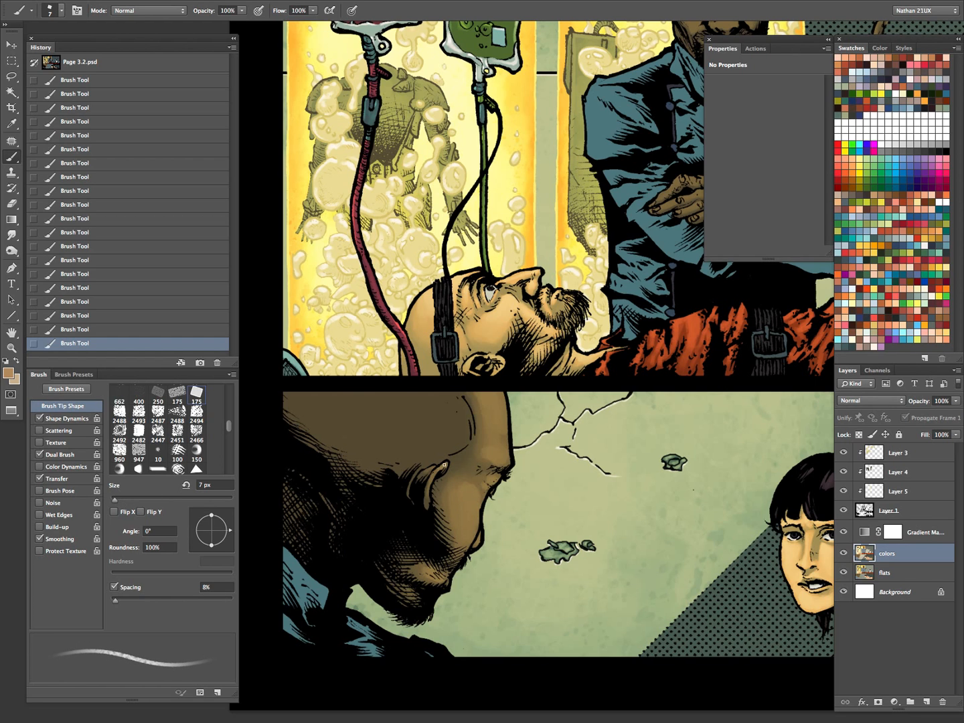
key("bracketright")
key("bracketright")
key("bracketright")
key("bracketright")
key("bracketright")
key("bracketright")
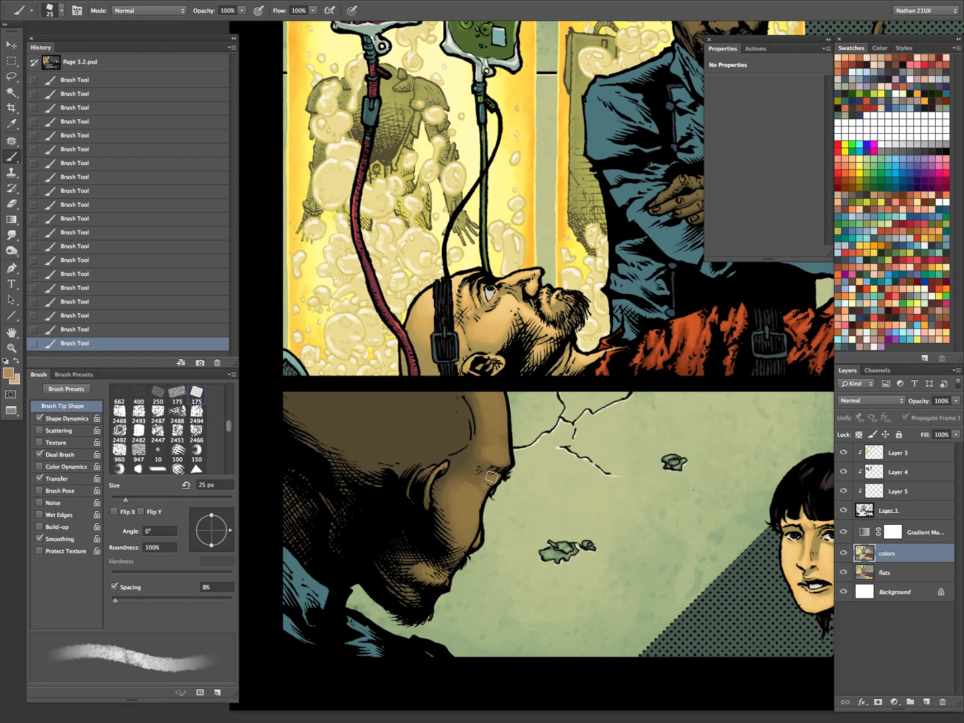
- Paint small highlights on the fingers of the bald man's folded hand in the upper panel, using a 9 px brush
left_click_drag(650, 422, 546, 650)
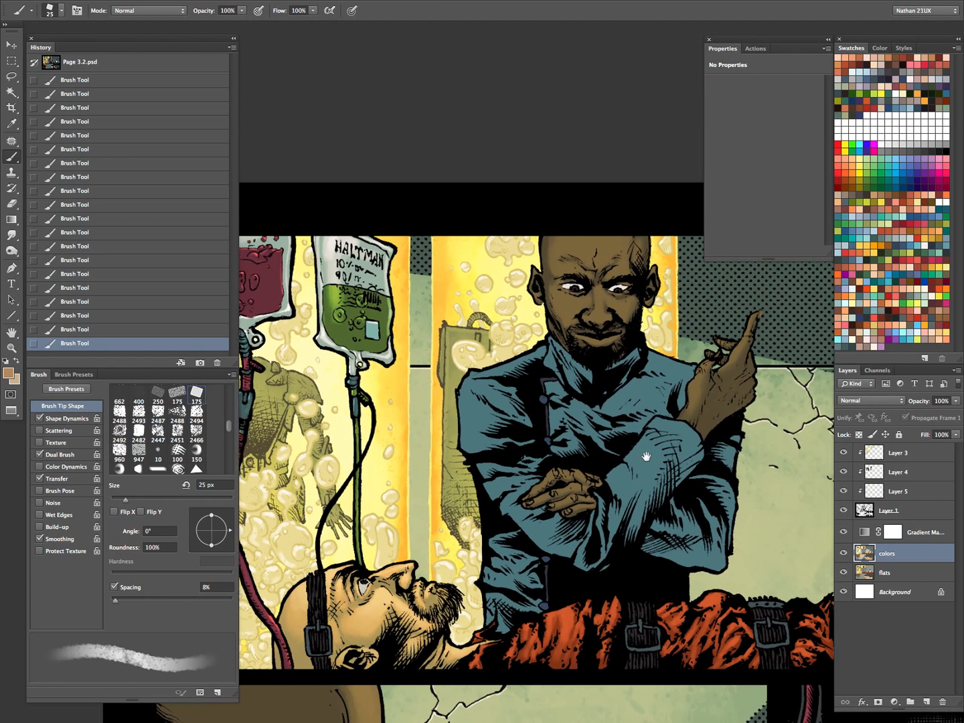
left_click_drag(646, 457, 636, 455)
key("bracketleft")
key("bracketleft")
key("bracketleft")
key("bracketleft")
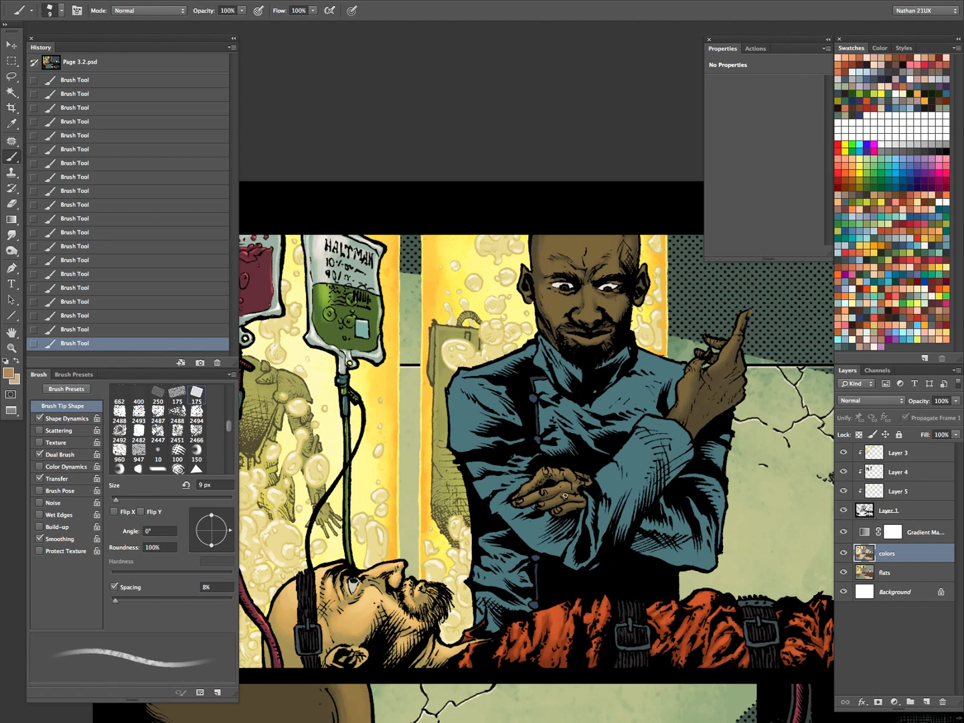
key("bracketleft")
- Paint tan highlights on the upper-panel man's raised hand with the 9 px brush
left_click_drag(703, 487, 558, 524)
key("bracketright")
key("bracketright")
key("bracketleft")
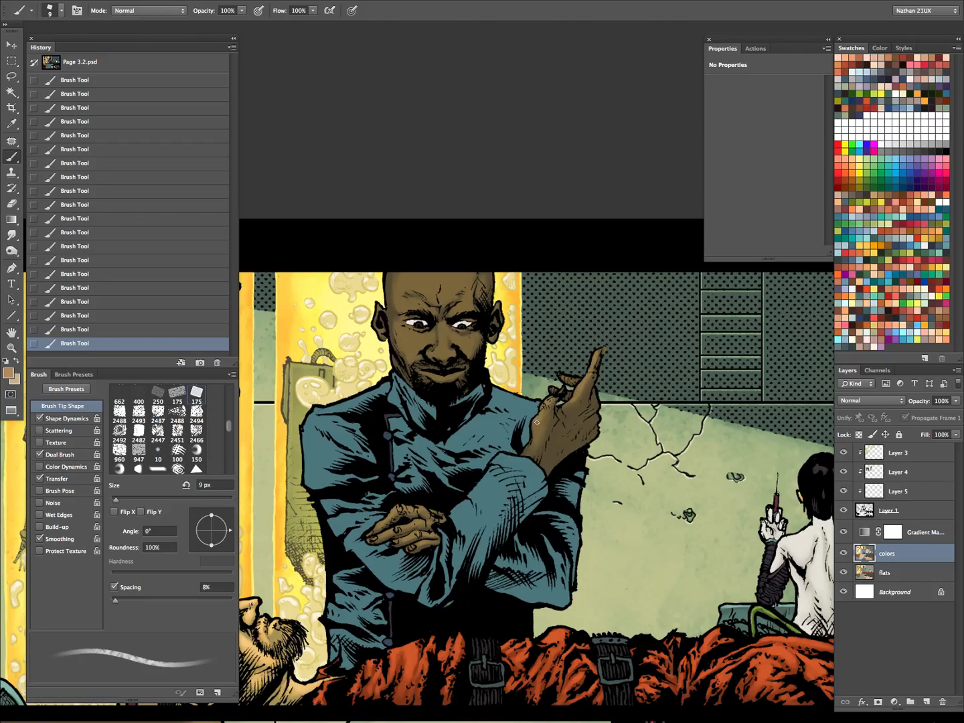
- Paint highlights on the upper-panel man's cheek, nose and lower face, using brush sizes of 10, 15 and 8 px
key("bracketright")
key("bracketright")
key("bracketleft")
key("bracketleft")
key("bracketright")
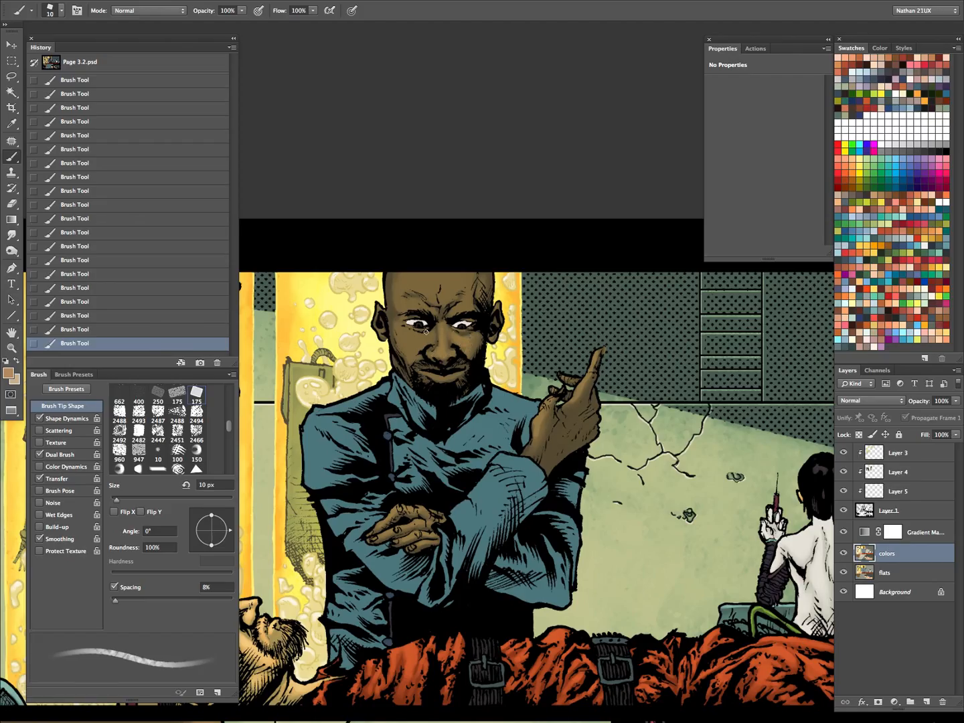
key("bracketright")
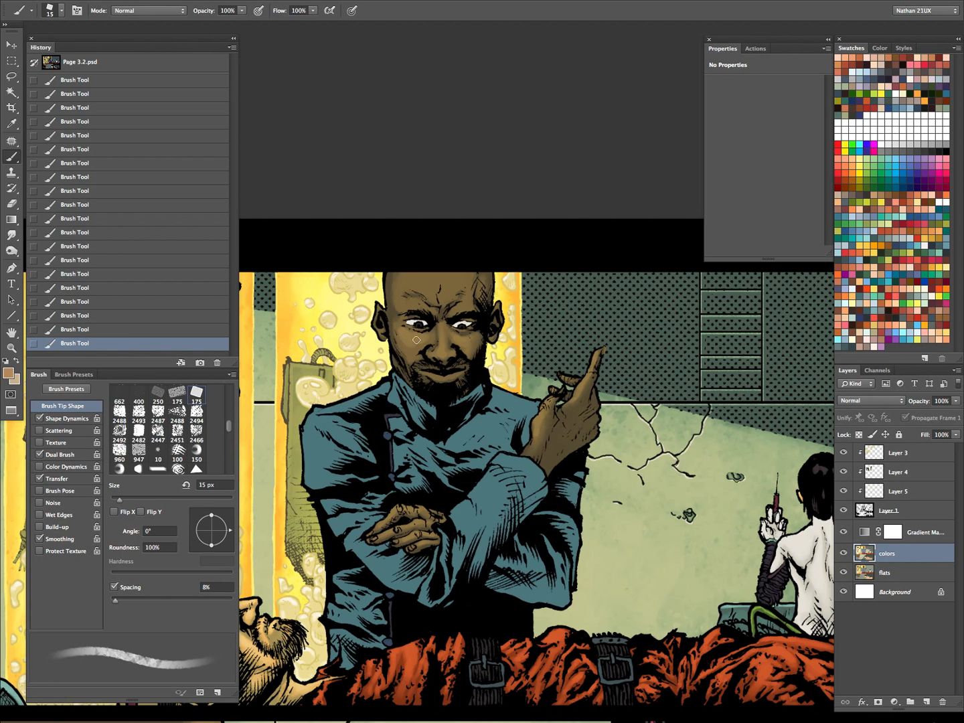
key("bracketleft")
key("bracketleft")
key("bracketleft")
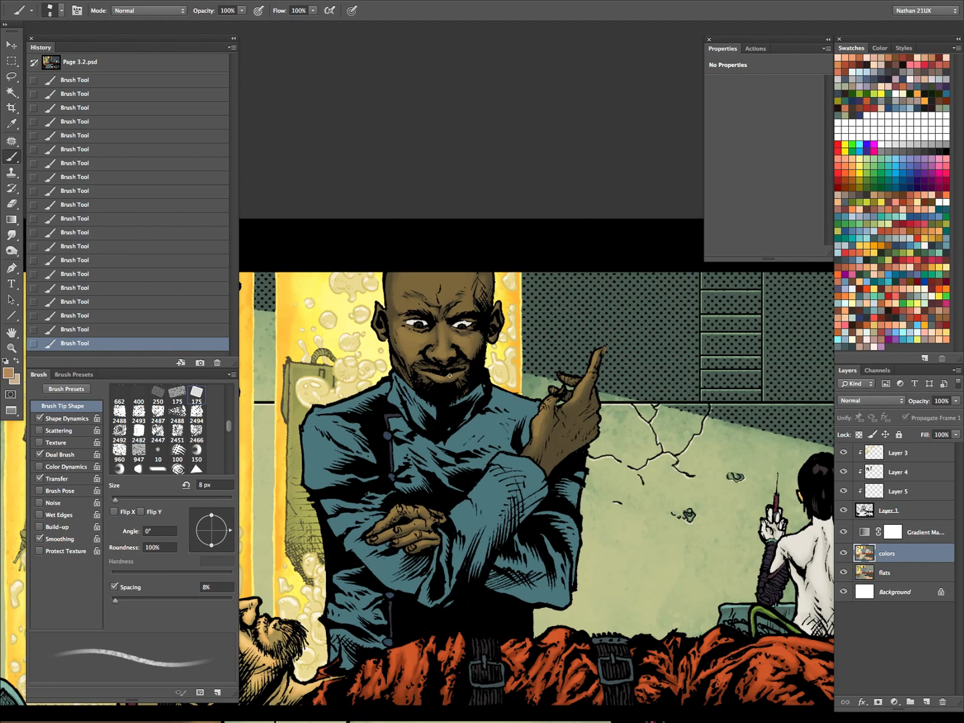
- Paint highlights on the upper-panel man's brow at 10 px and across his forehead at 20 px
key("bracketright")
key("bracketright")
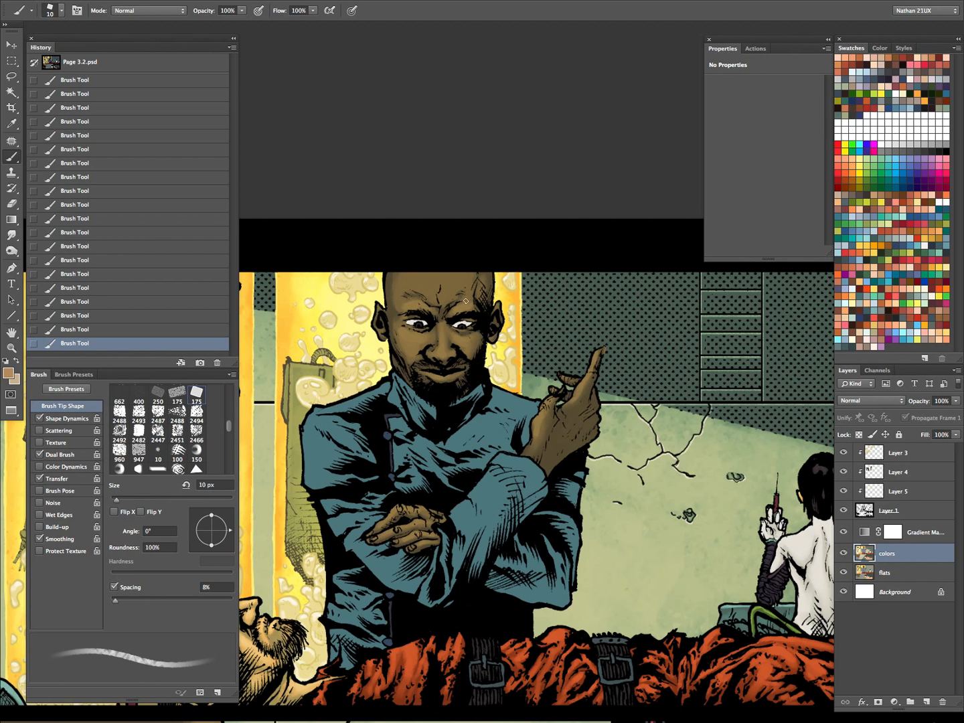
key("bracketright")
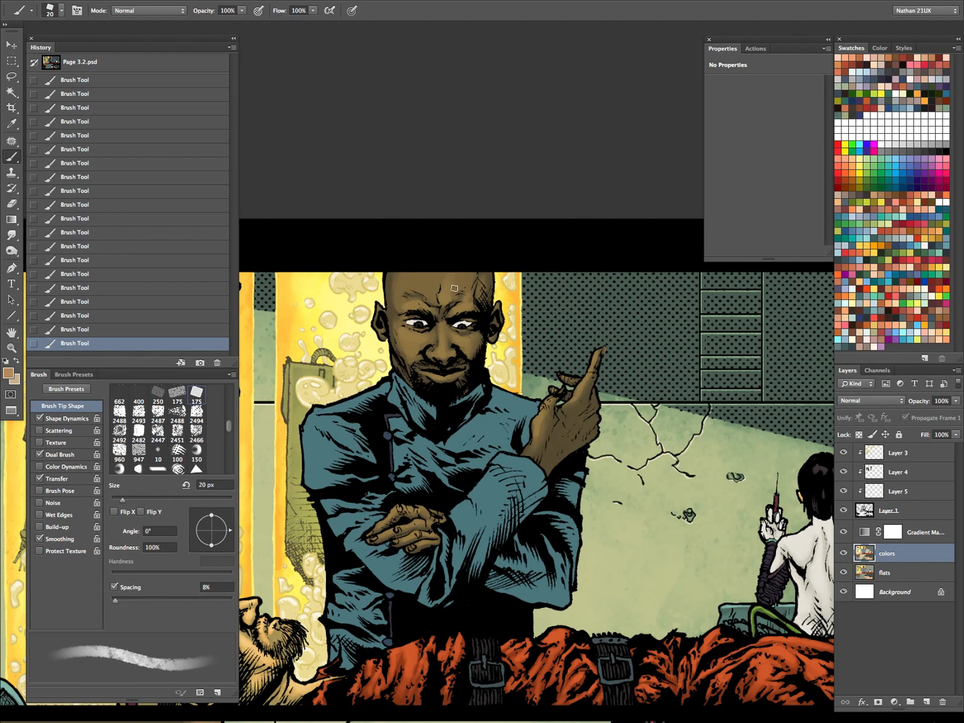
key("bracketright")
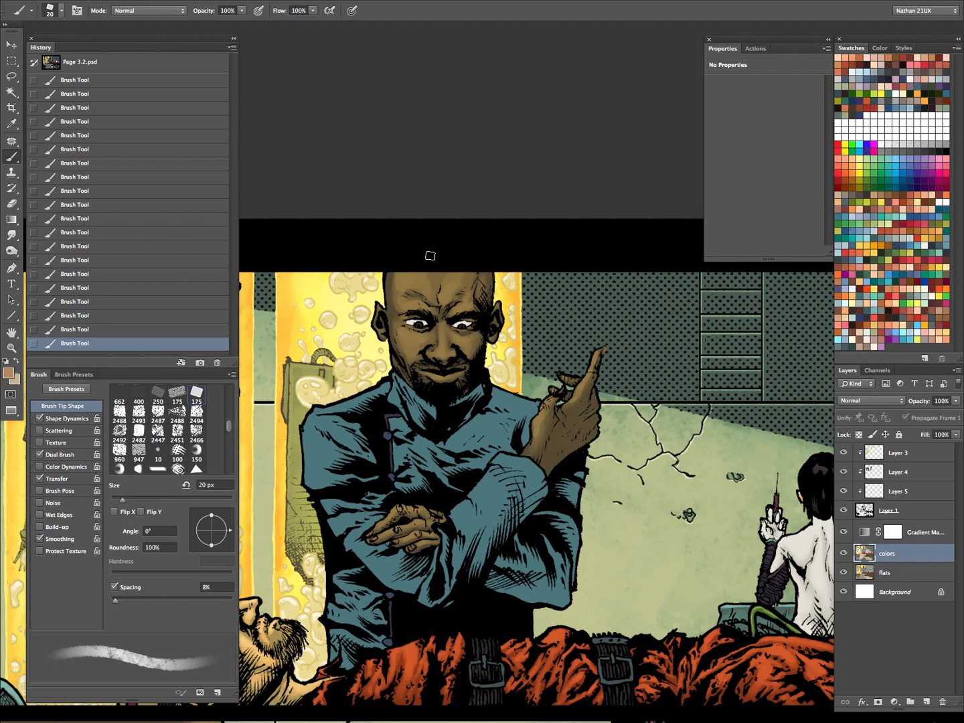
- Refine the upper-panel man's forehead at 9 and 15 px and add an 8 px highlight around his ear
key("bracketleft")
key("bracketleft")
key("bracketleft")
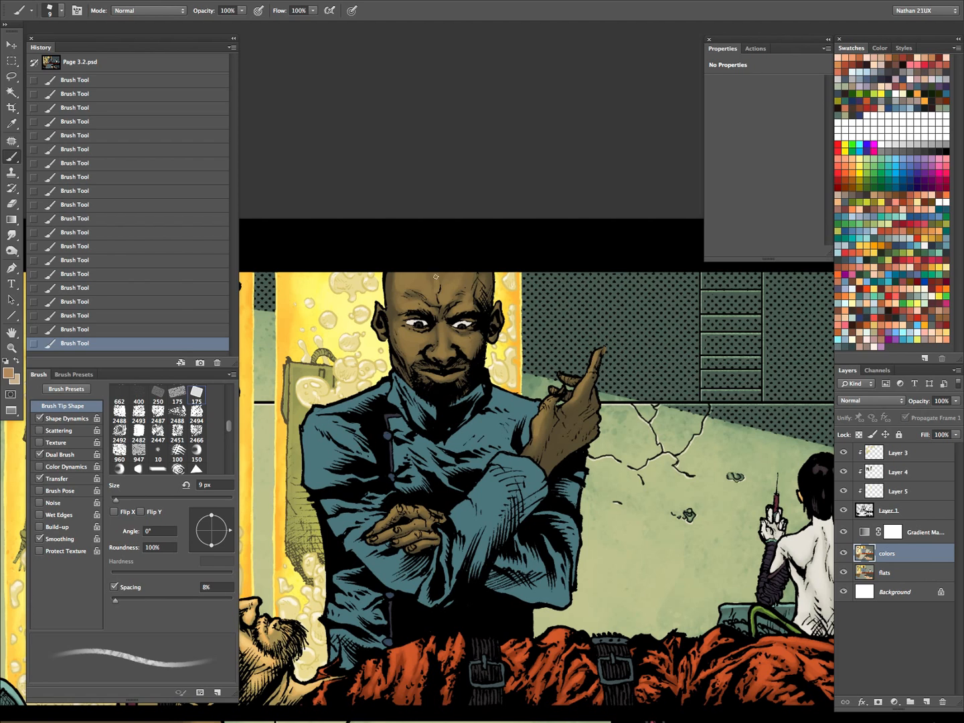
key("bracketright")
key("bracketright")
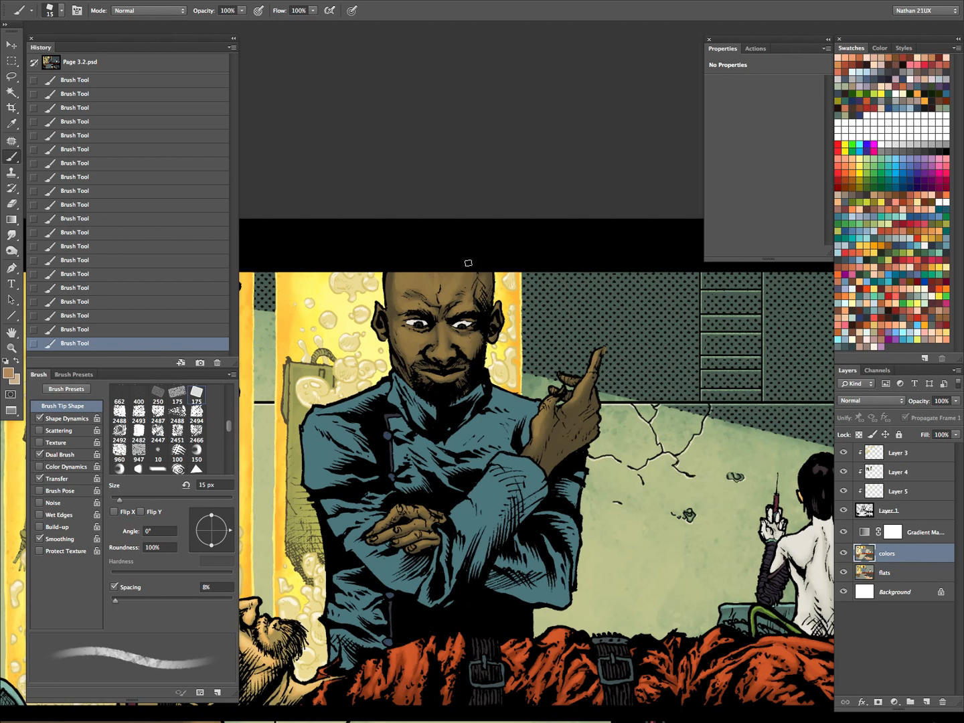
key("bracketleft")
key("bracketleft")
key("bracketleft")
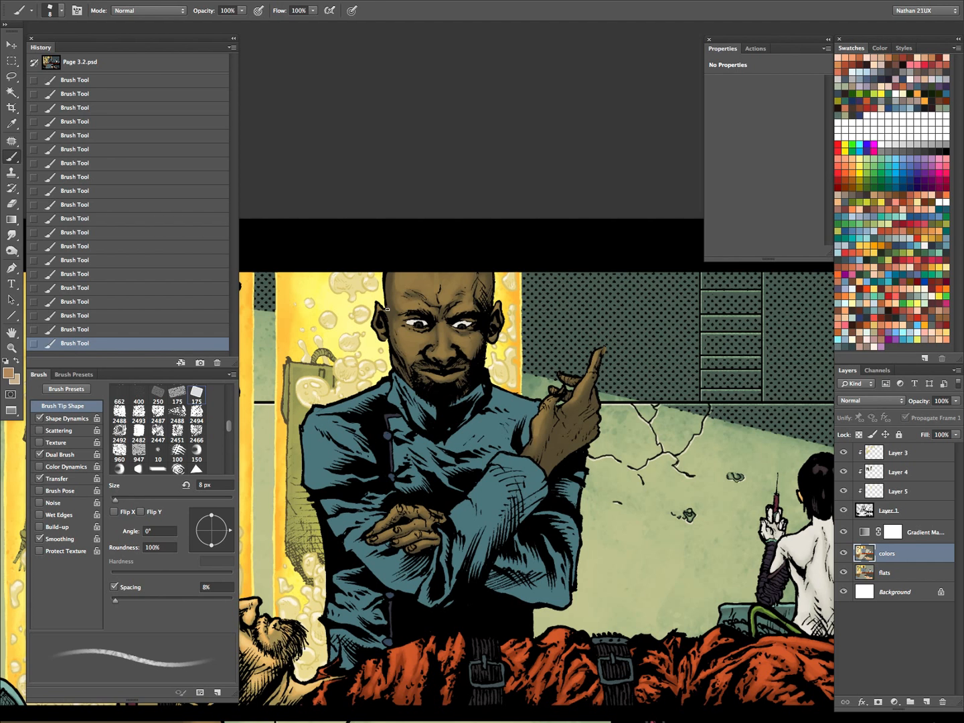
- Switch to the lighter tan color and paint fine highlights on the upper-panel man's nose and face at 5 px
key("z")
left_click_drag(538, 433, 556, 449)
left_click_drag(556, 449, 610, 468)
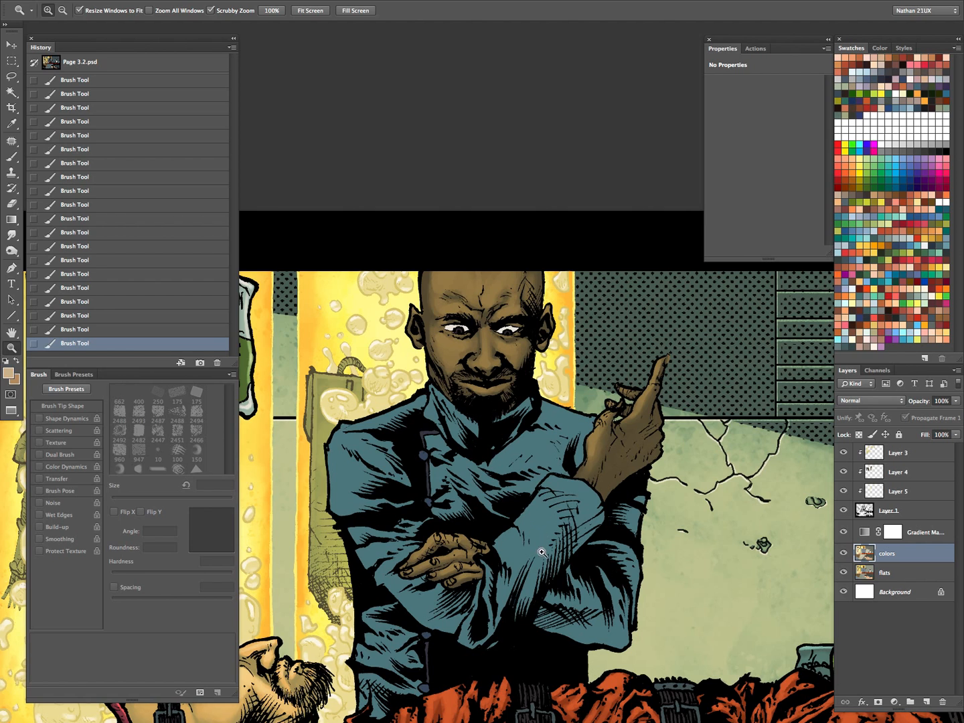
key("b")
key("bracketleft")
key("bracketleft")
key("bracketleft")
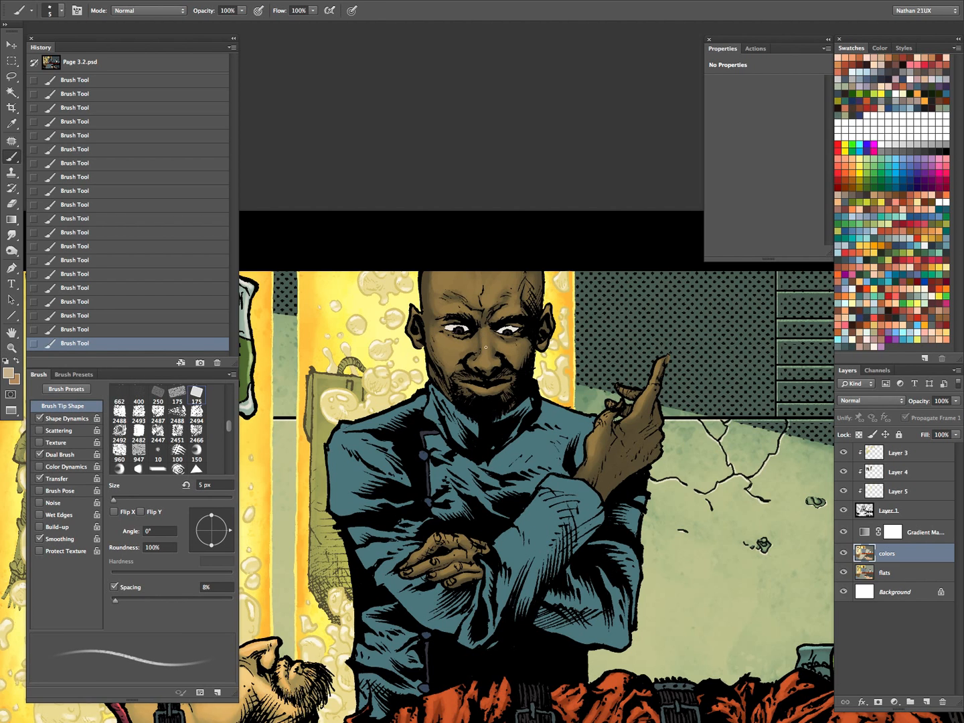
- Add brighter light-tan highlights to the upper-panel man's forehead with the brush at 10 px
key("bracketright")
key("bracketright")
key("bracketright")
key("bracketright")
key("bracketright")
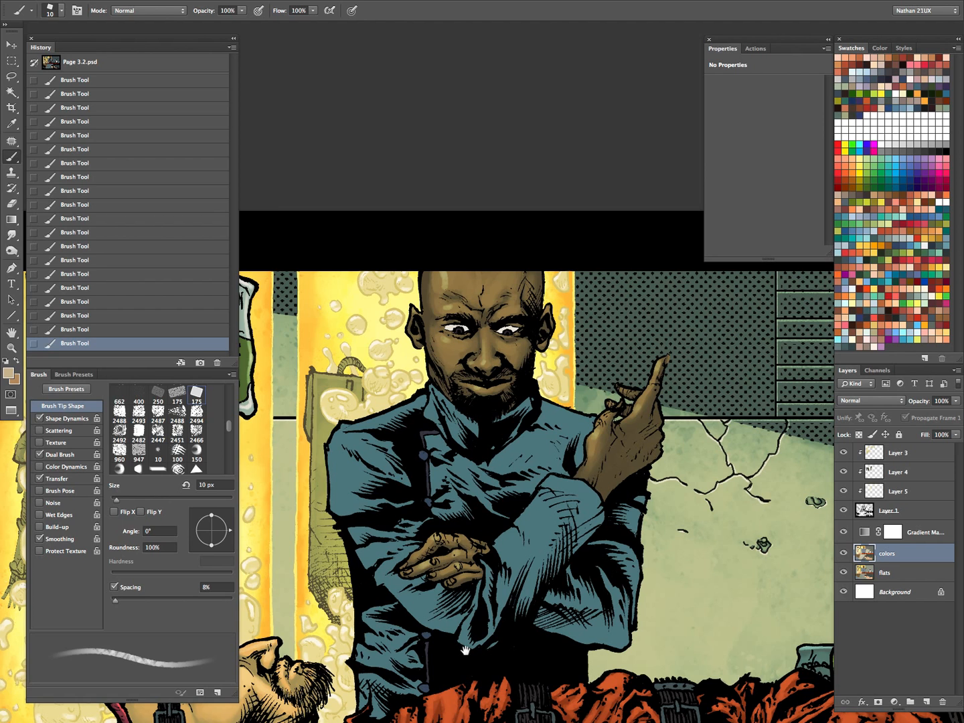
- Paint light-tan highlights on the lower-panel man's forehead and face, enlarging the brush to 15 px and 20 px
left_click_drag(496, 606, 534, 537)
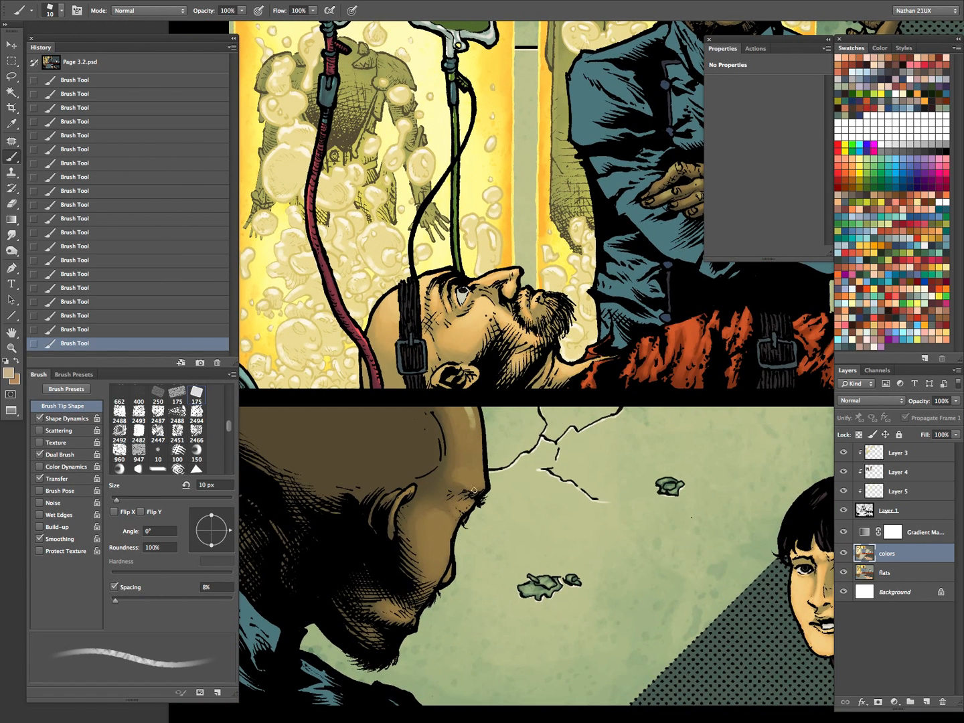
left_click_drag(444, 531, 445, 545)
left_click_drag(543, 516, 448, 620)
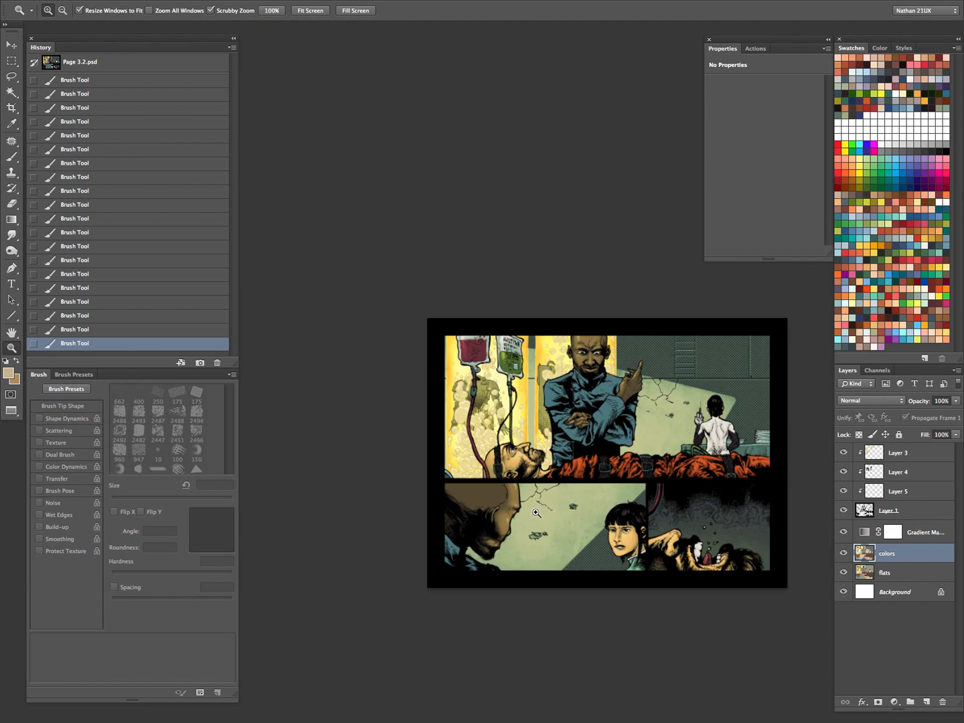
left_click_drag(536, 514, 626, 498)
key("bracketright")
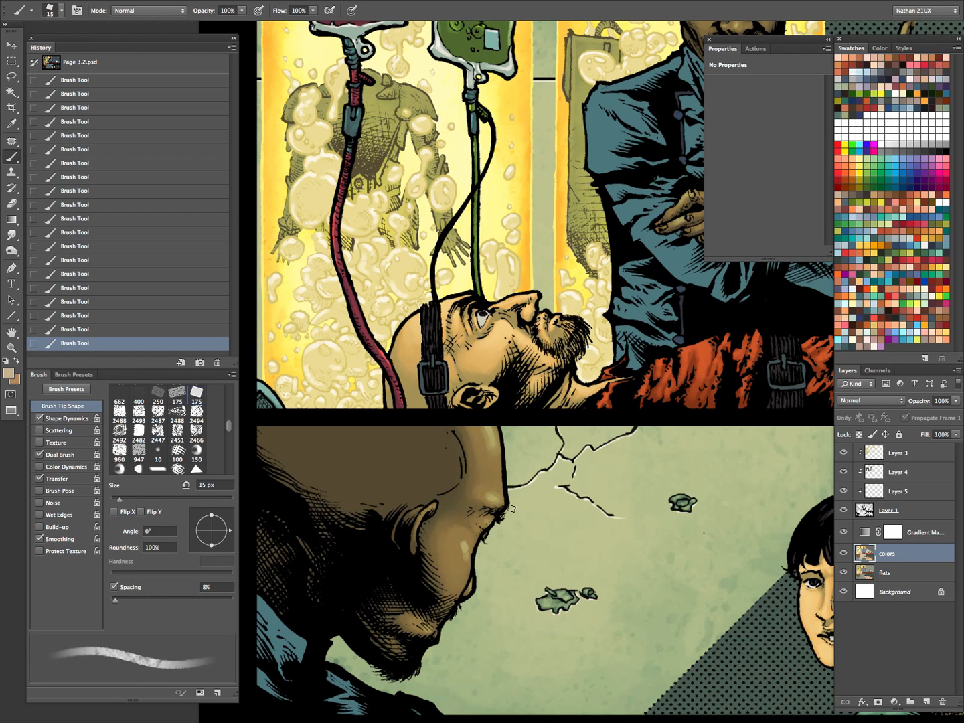
key("bracketright")
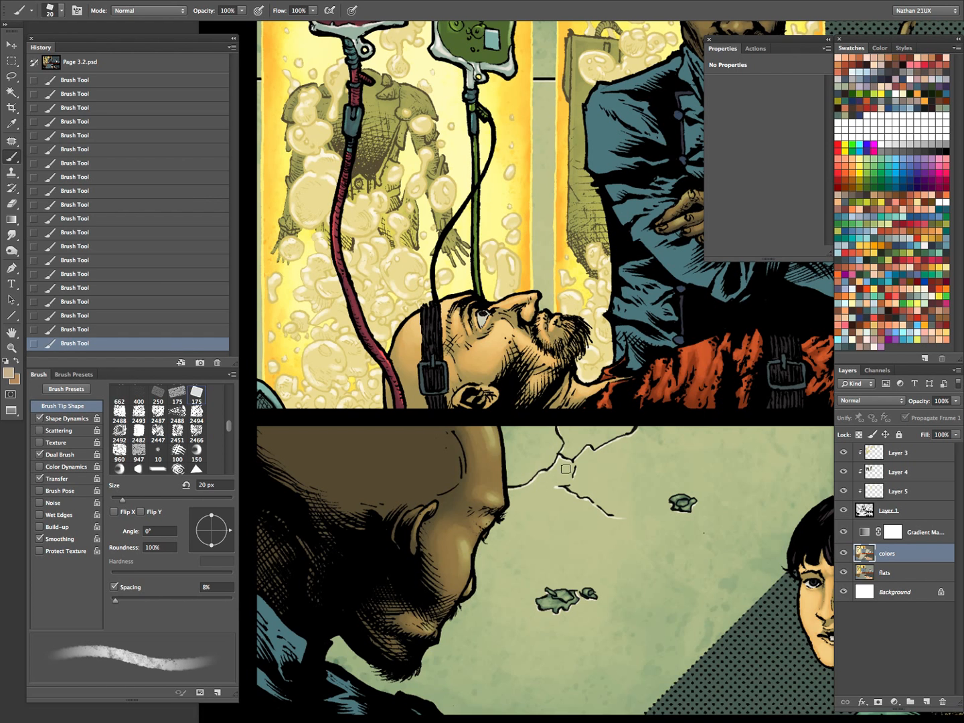
- Sample the upper-panel man's forehead with the Gradient Map layer hidden, choose a lighter peach foreground color and show the layer again
left_click_drag(566, 469, 538, 549)
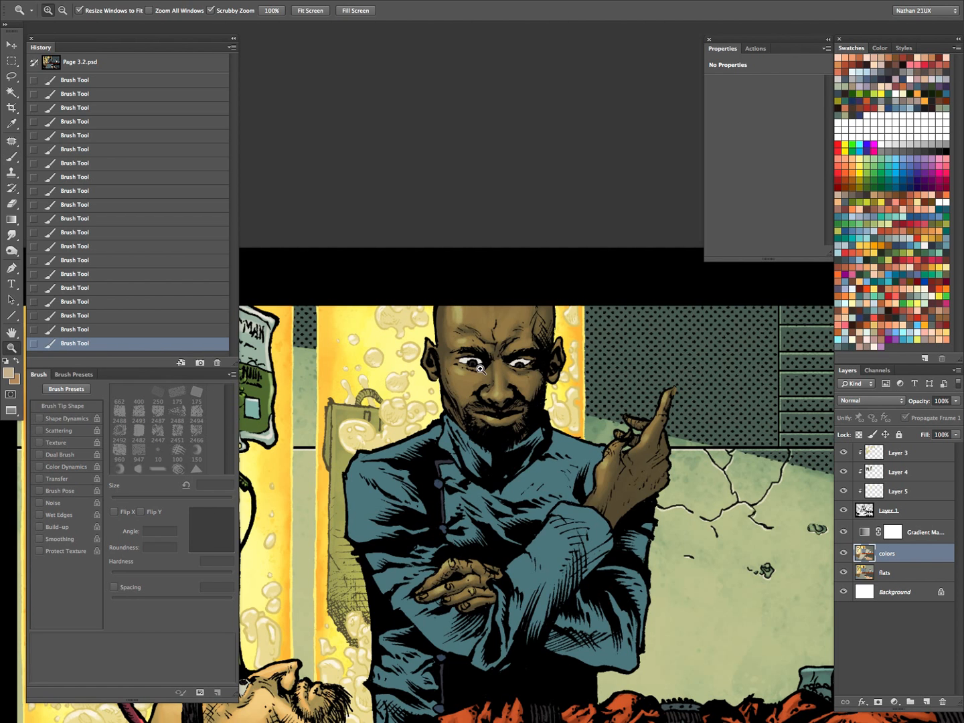
left_click_drag(462, 354, 495, 358)
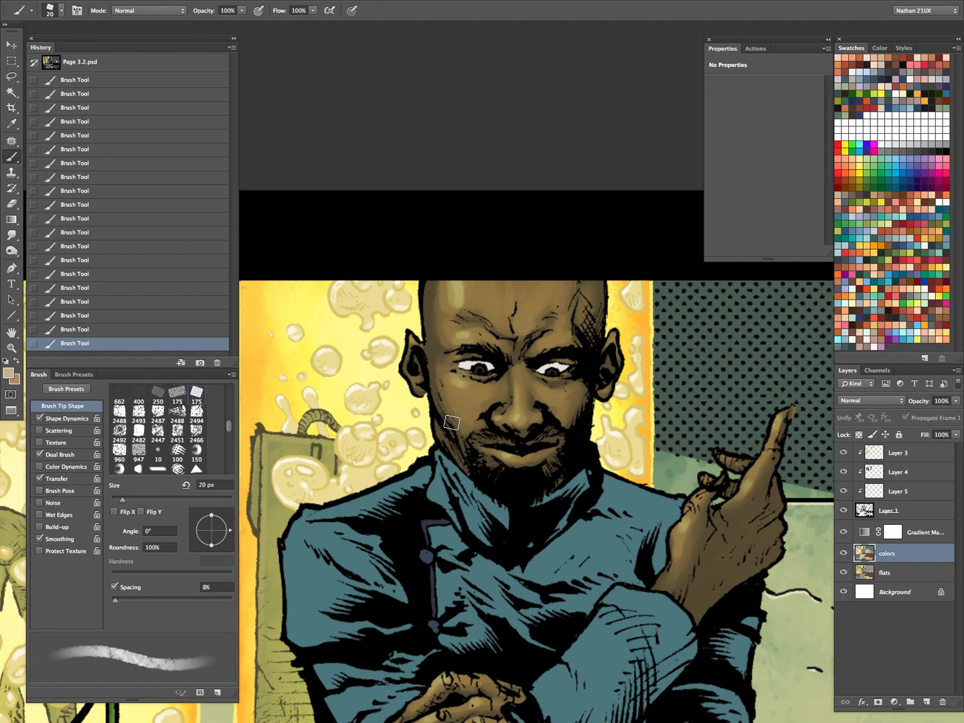
left_click(843, 532)
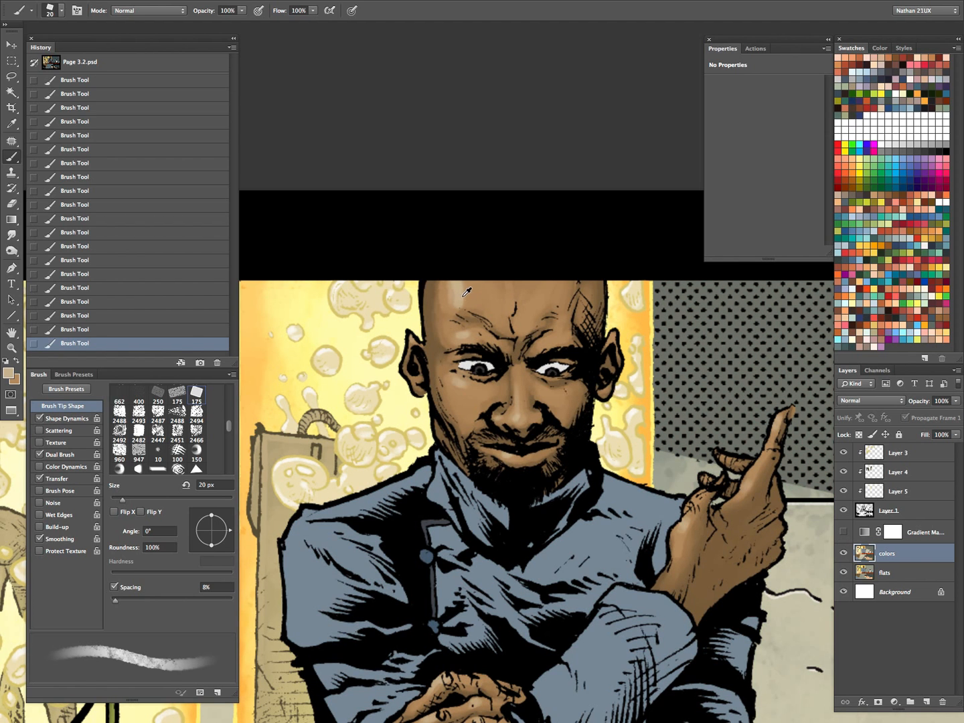
left_click(468, 292, "alt")
left_click(8, 373)
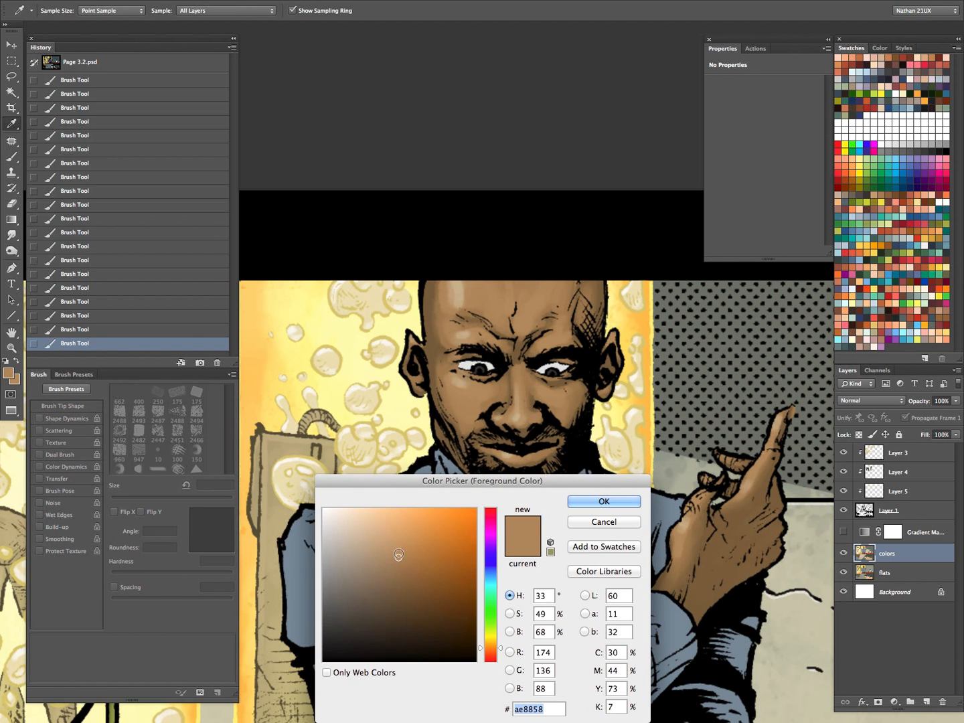
left_click(386, 524)
left_click(604, 501)
left_click(843, 532)
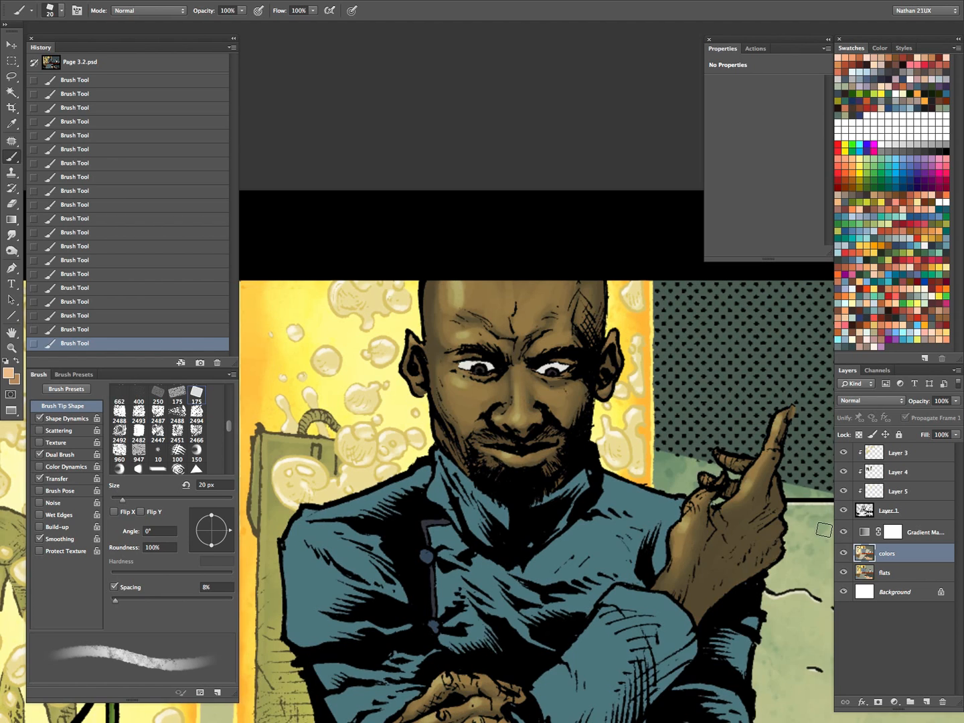
- Paint a thin peach rim light down the left edge of the upper-panel man's head and jaw at 7 px
key("bracketleft")
key("bracketleft")
key("bracketleft")
key("bracketleft")
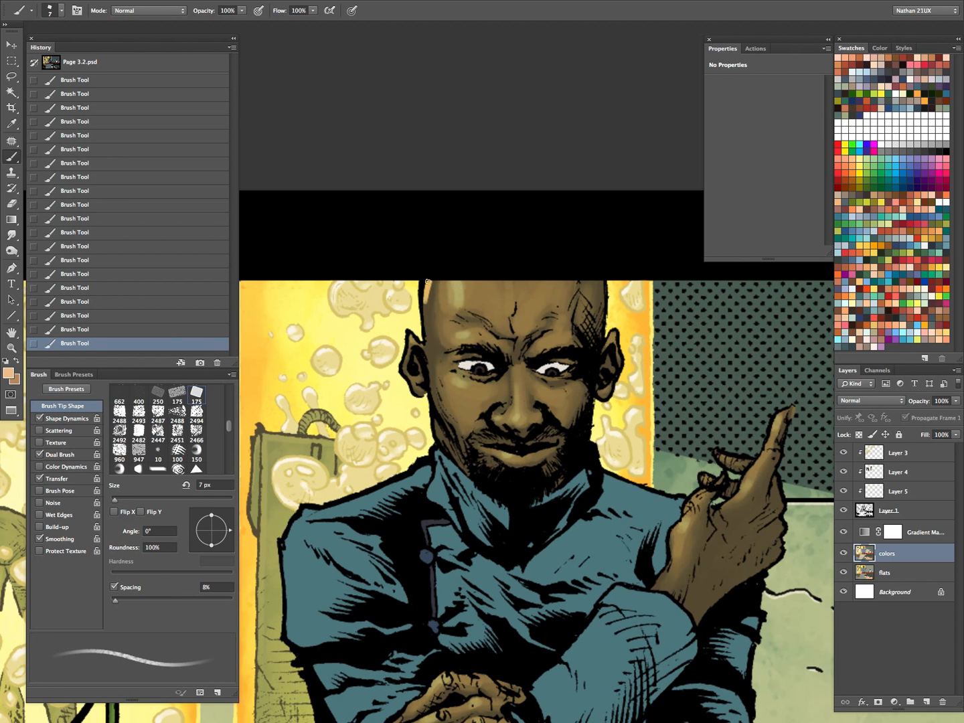
mouse_move(425, 342)
left_mouse_down()
mouse_move(406, 360)
mouse_move(408, 338)
mouse_move(419, 342)
mouse_move(405, 370)
mouse_move(439, 443)
left_mouse_up()
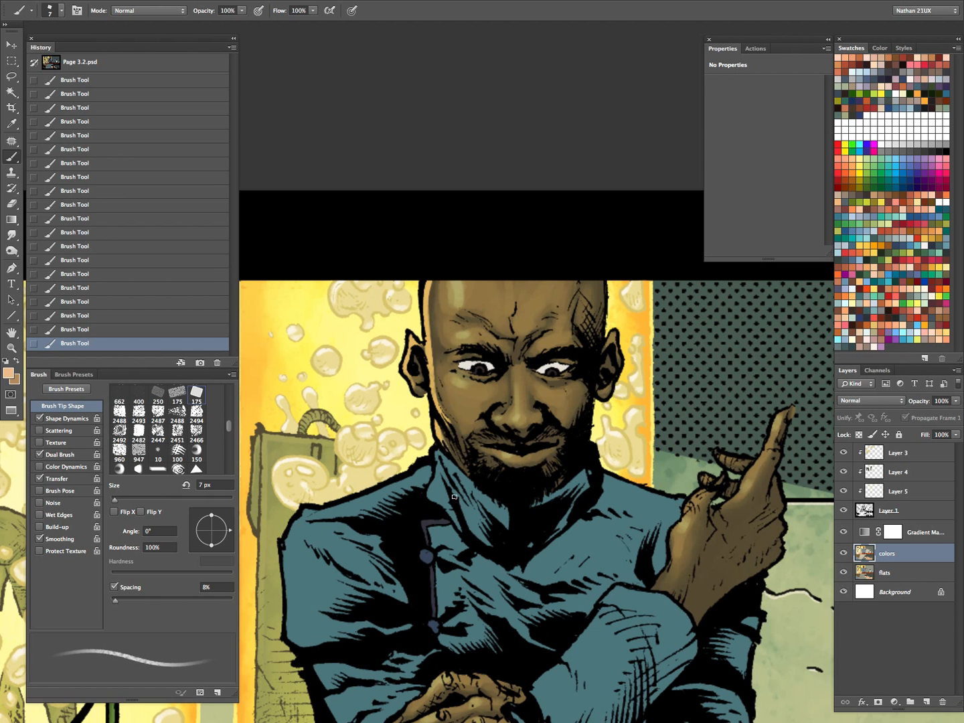
- Drop the current selection and select the bald man's blue coat in both panels from the flats layer with the Magic Wand
left_click_drag(508, 566, 566, 375)
key("z")
left_click_drag(630, 479, 559, 568)
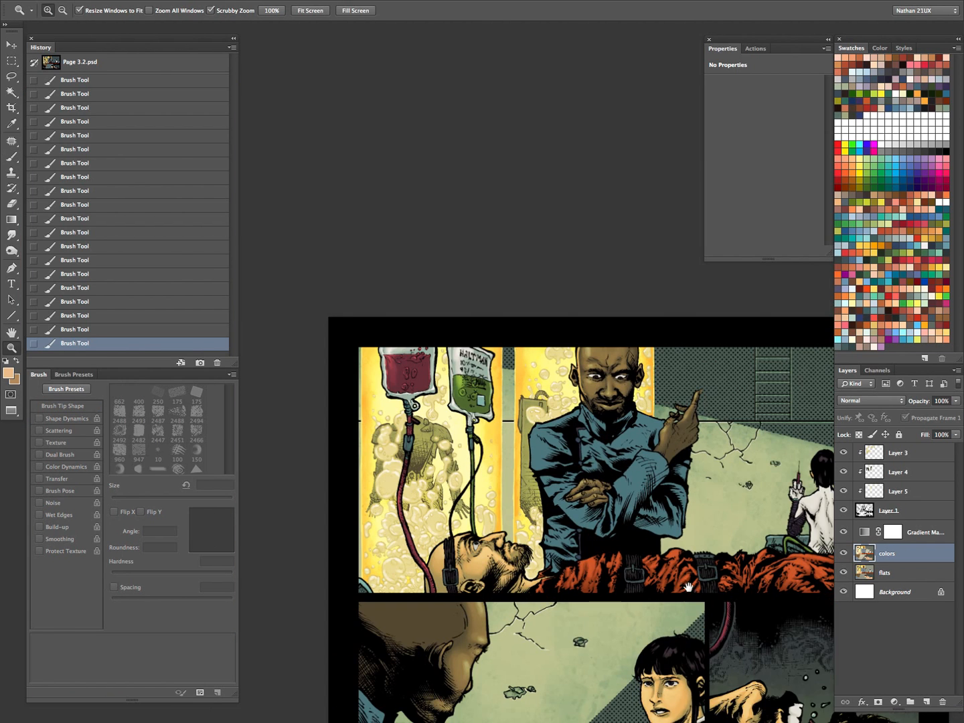
left_click_drag(689, 587, 617, 501)
key("ctrl+d")
left_click(884, 572)
key("w")
left_click(580, 388)
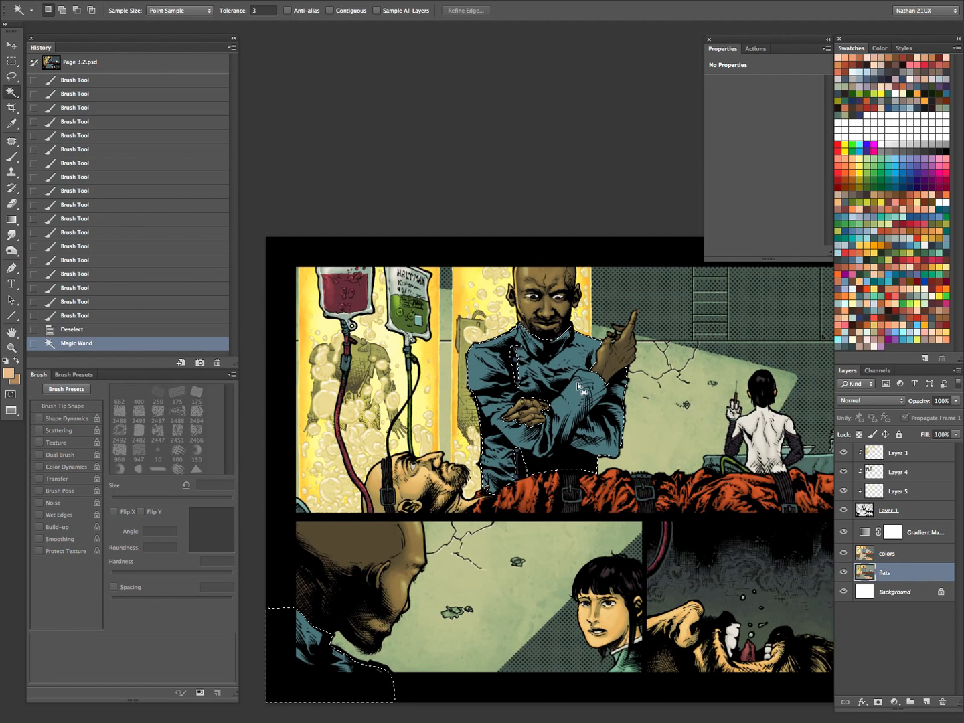
- On the colors layer, sample the coat with the Gradient Map hidden, set the foreground color to 8ca2b4 and show the Gradient Map again
left_click(843, 532)
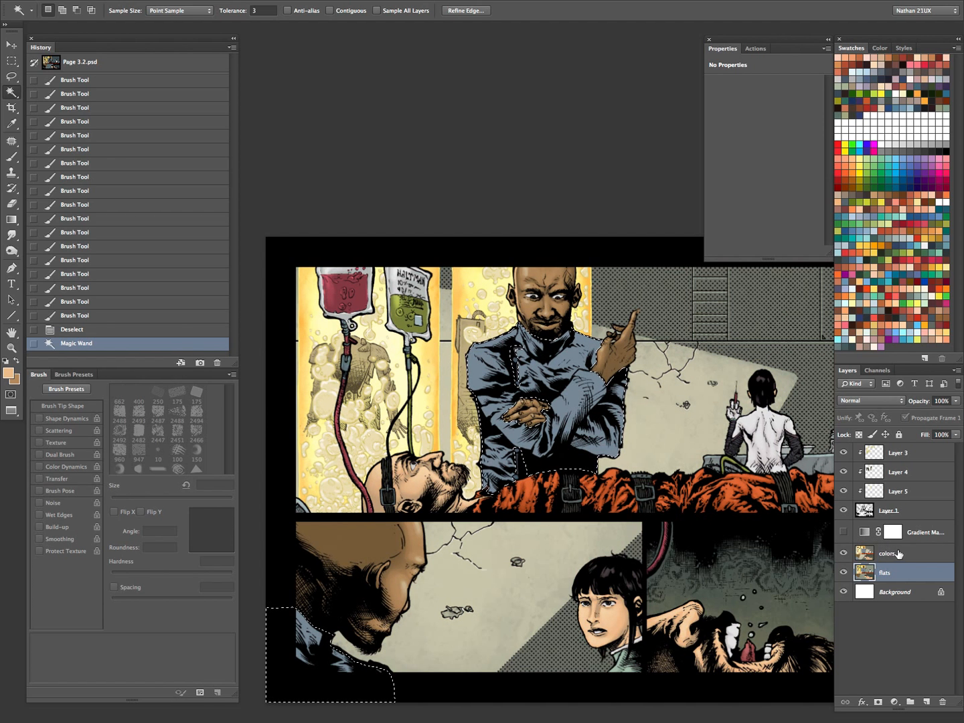
left_click(899, 554)
key("i")
left_click(502, 416)
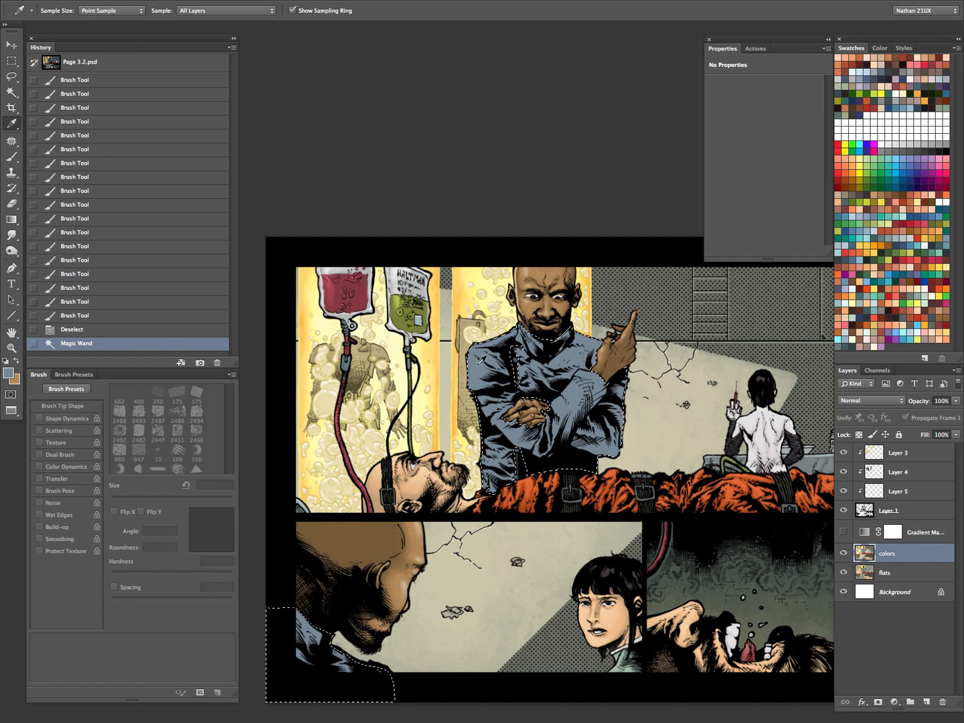
left_click(9, 373)
left_click_drag(357, 570, 356, 553)
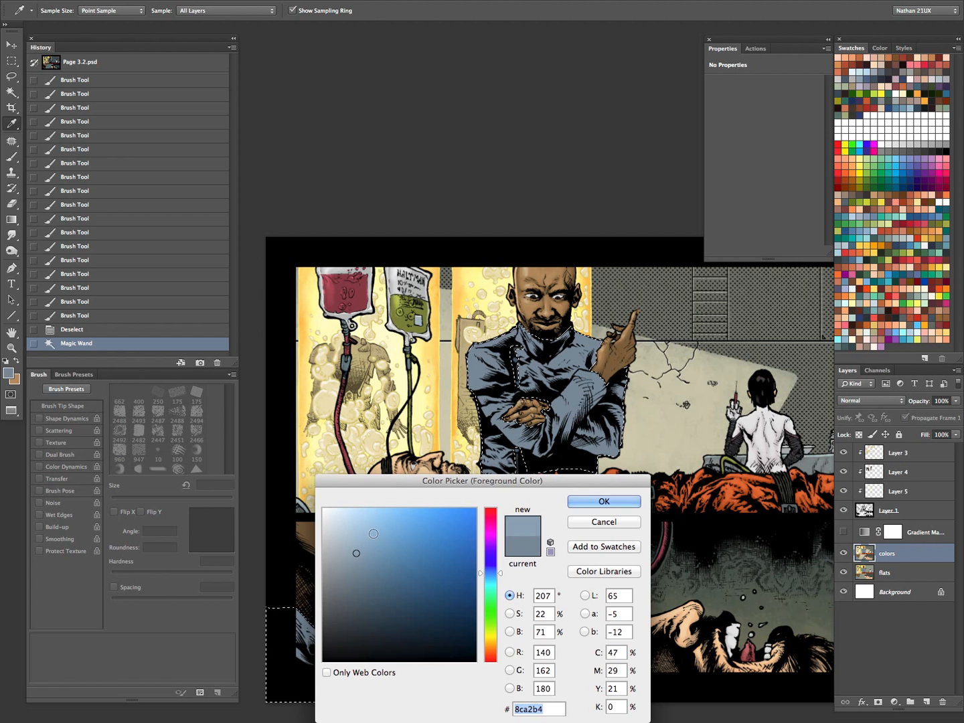
left_click(604, 501)
left_click(843, 532)
- Paint lighter blue highlights on the upper-panel coat's collar and upper chest with the brush at about 9 to 10 px
key("b")
scroll(583, 372, "up", 3)
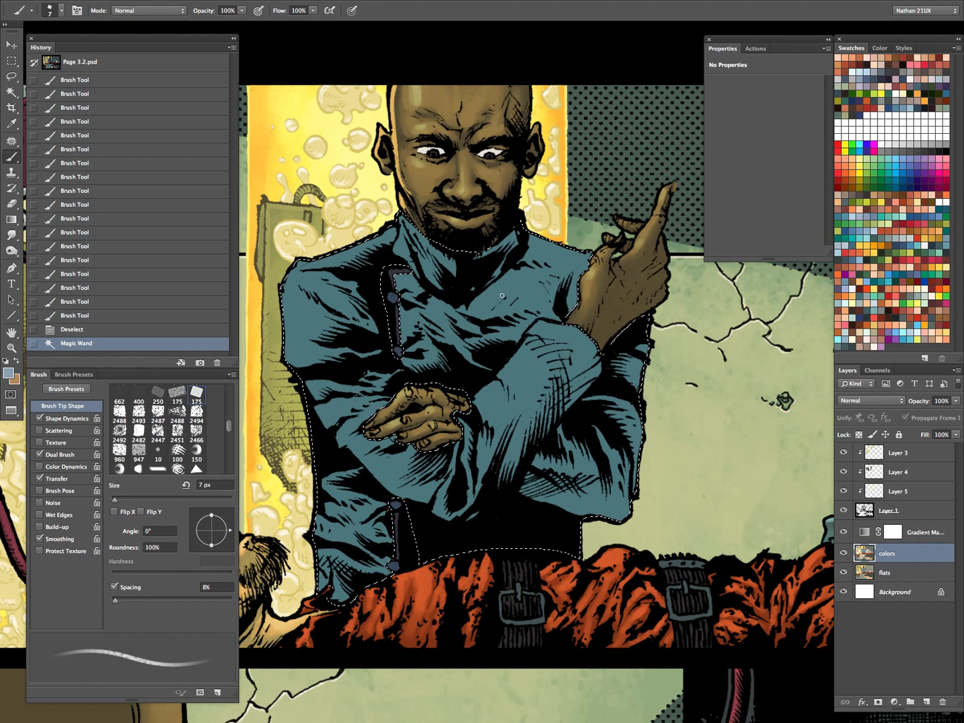
key("bracketright")
key("bracketright")
key("bracketright")
mouse_move(503, 295)
left_mouse_down()
mouse_move(446, 256)
mouse_move(451, 265)
left_mouse_up()
key("bracketleft")
mouse_move(430, 246)
left_mouse_down()
mouse_move(442, 255)
mouse_move(421, 240)
mouse_move(433, 272)
left_mouse_up()
left_click_drag(402, 232, 411, 263)
key("bracketright")
left_click_drag(510, 239, 482, 259)
mouse_move(402, 276)
left_mouse_down()
mouse_move(436, 291)
mouse_move(440, 319)
mouse_move(468, 352)
left_mouse_up()
- Extend the light-blue highlights over the coat's chest folds with the brush at 15 px and 20 px
key("bracketright")
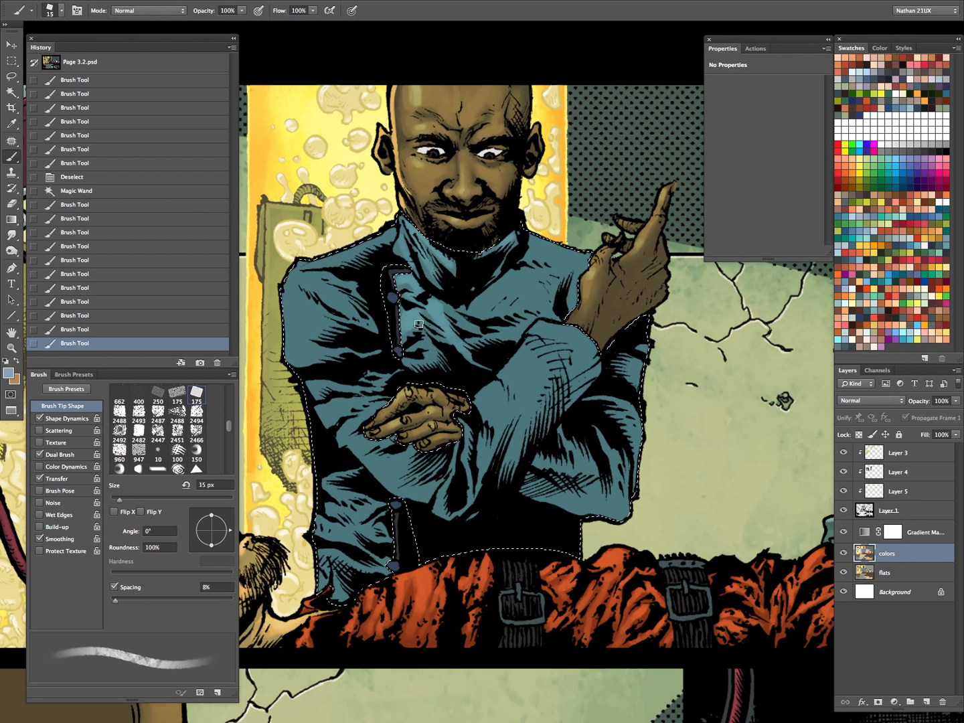
left_click_drag(419, 324, 423, 333)
left_click_drag(423, 335, 437, 342)
key("bracketright")
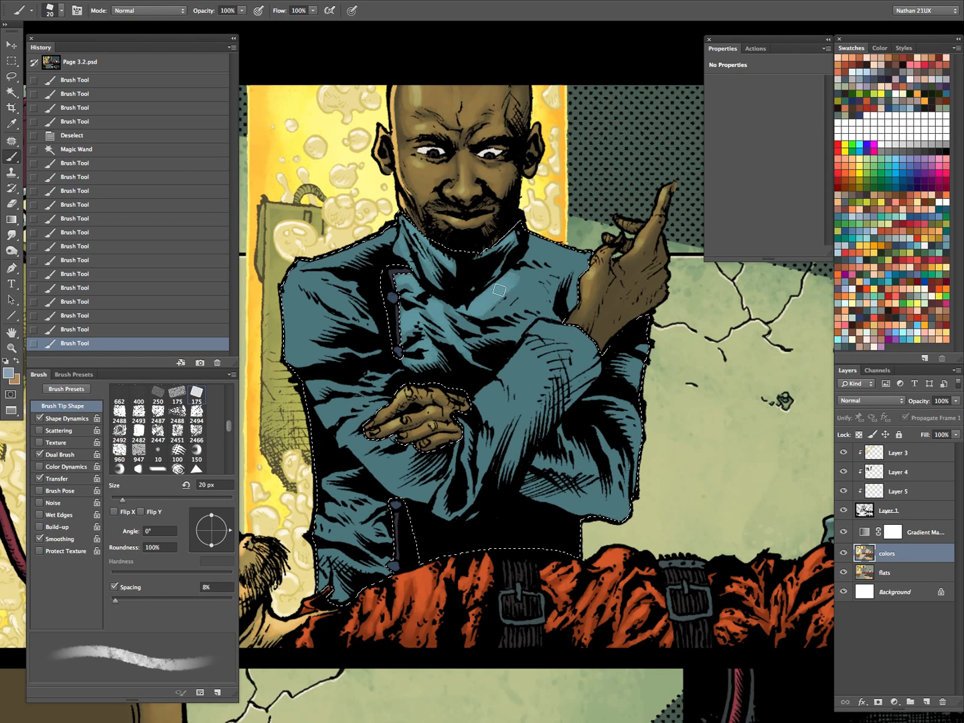
left_click_drag(533, 286, 546, 291)
key("bracketleft")
mouse_move(462, 315)
left_mouse_down()
mouse_move(474, 332)
mouse_move(488, 328)
left_mouse_up()
key("bracketright")
key("bracketleft")
left_click_drag(483, 315, 497, 322)
key("bracketright")
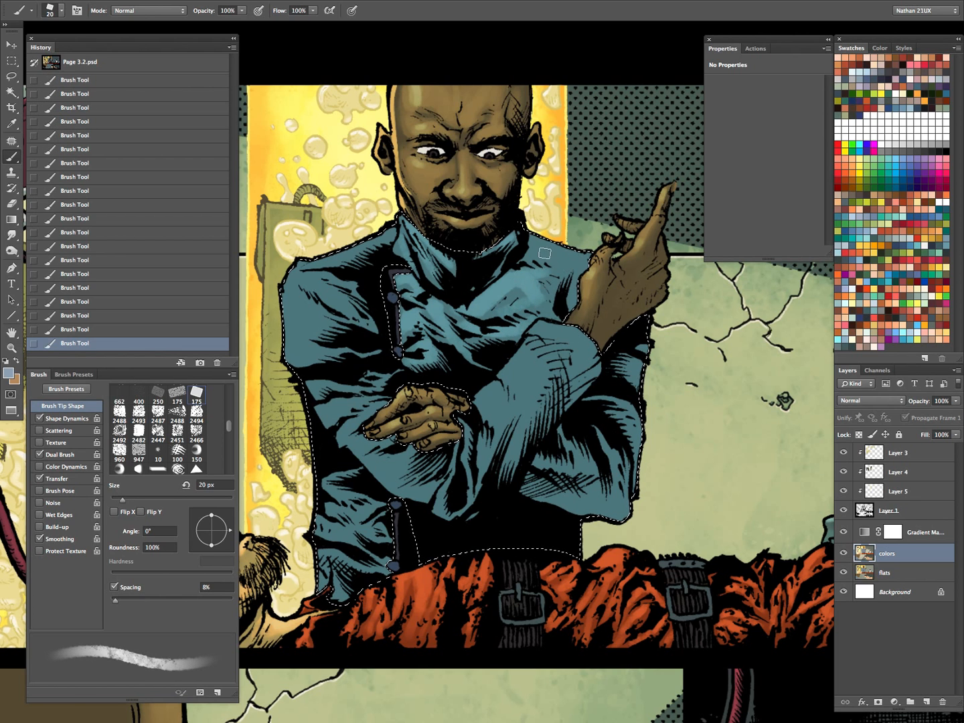
- Paint light-blue highlights on the crossed sleeves and the forearm below the hand, varying the brush between 25 px and 9 px
key("bracketright")
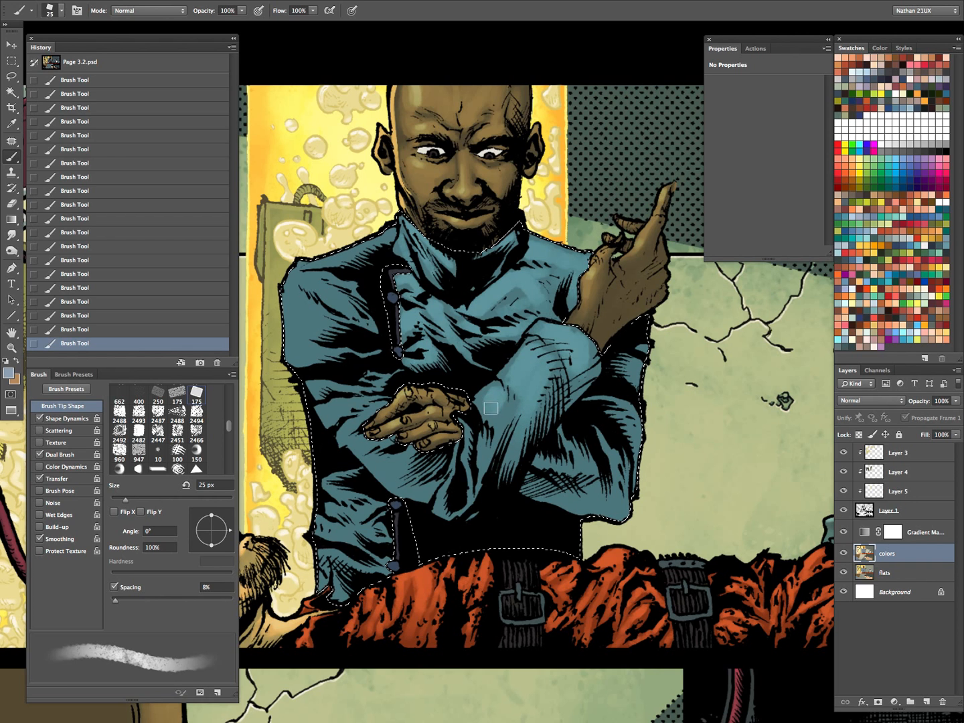
key("bracketleft")
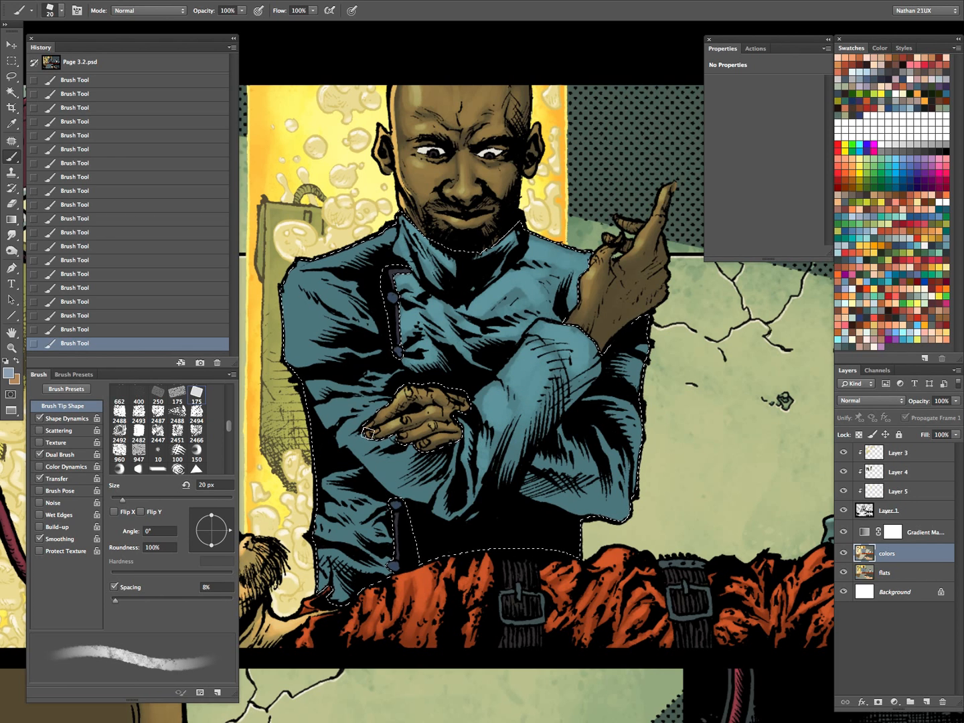
key("bracketleft")
key("bracketleft")
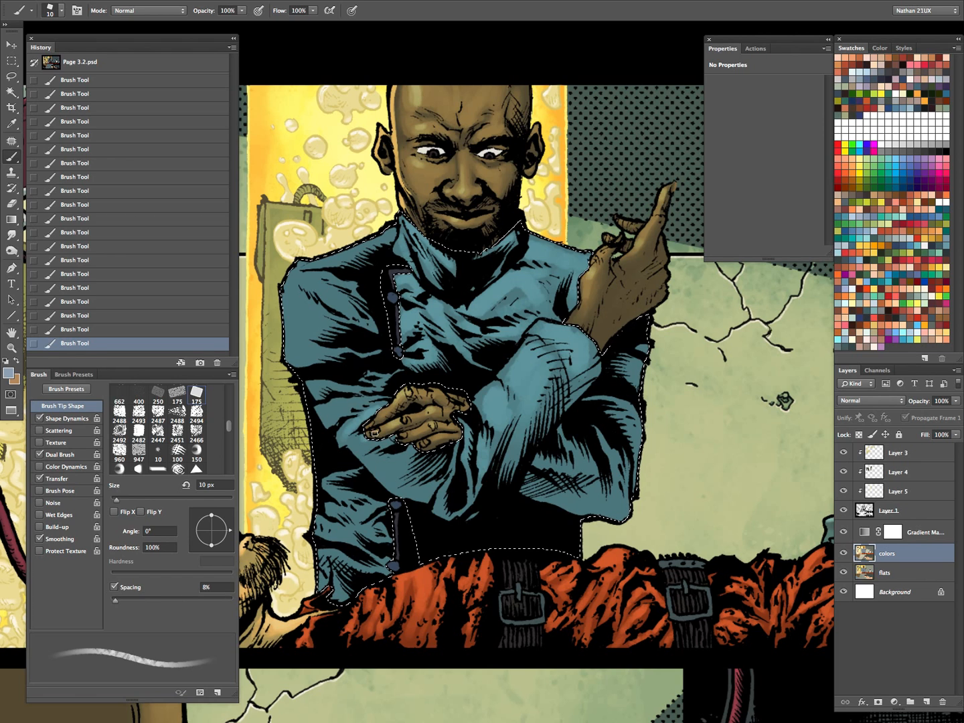
key("bracketright")
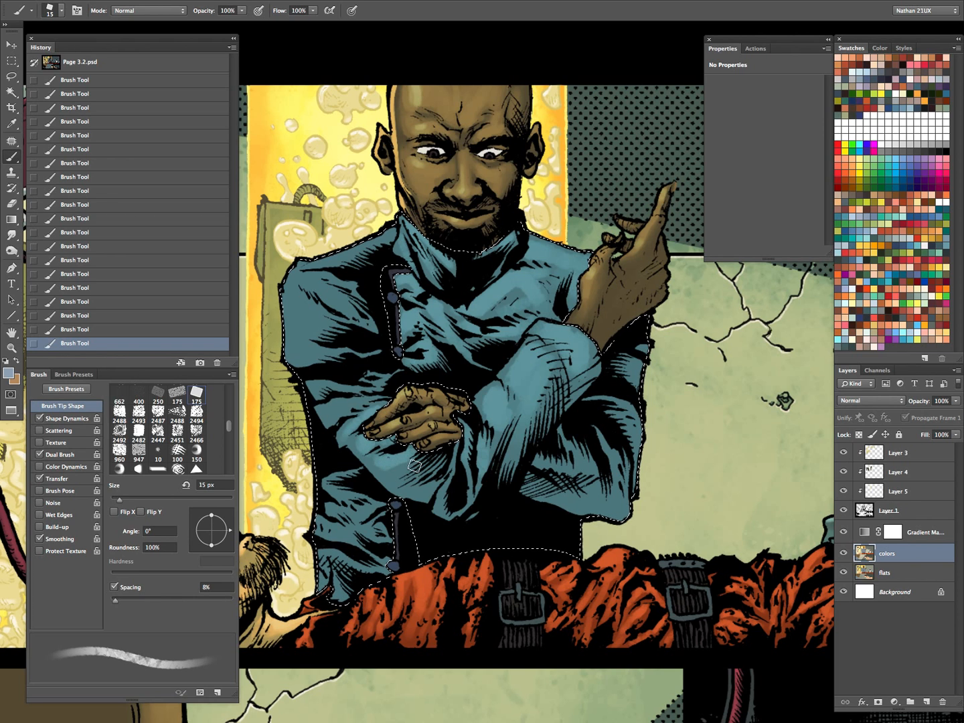
key("bracketright")
key("bracketright")
key("bracketleft")
key("bracketleft")
key("bracketleft")
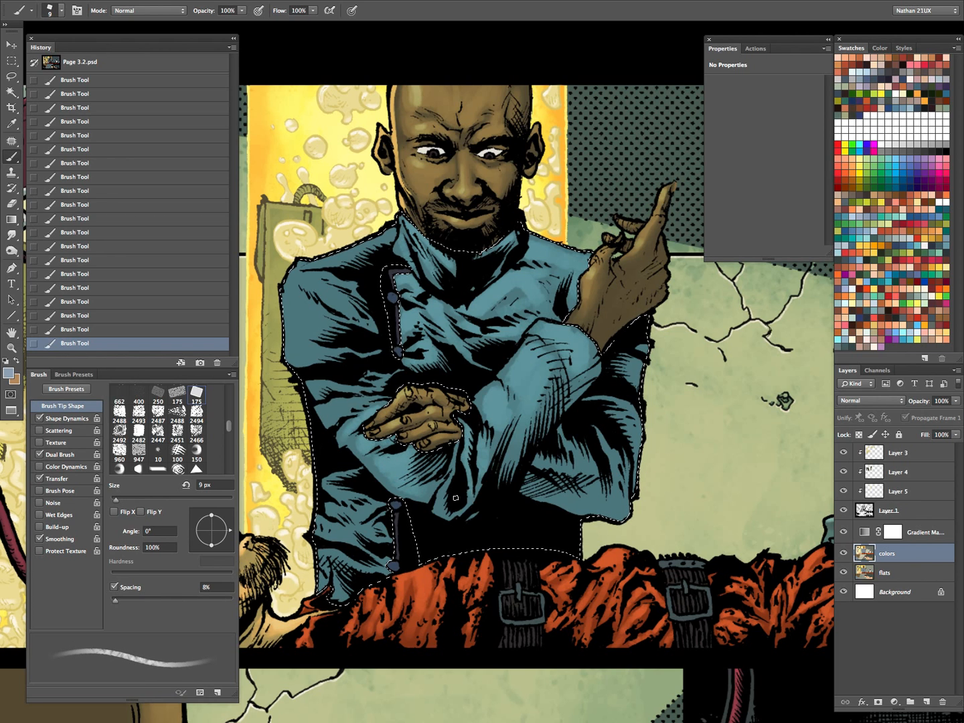
- Add light-blue highlights to the folds of the coat's left-hand sleeve with the brush at 10 px and 15 px
key("bracketright")
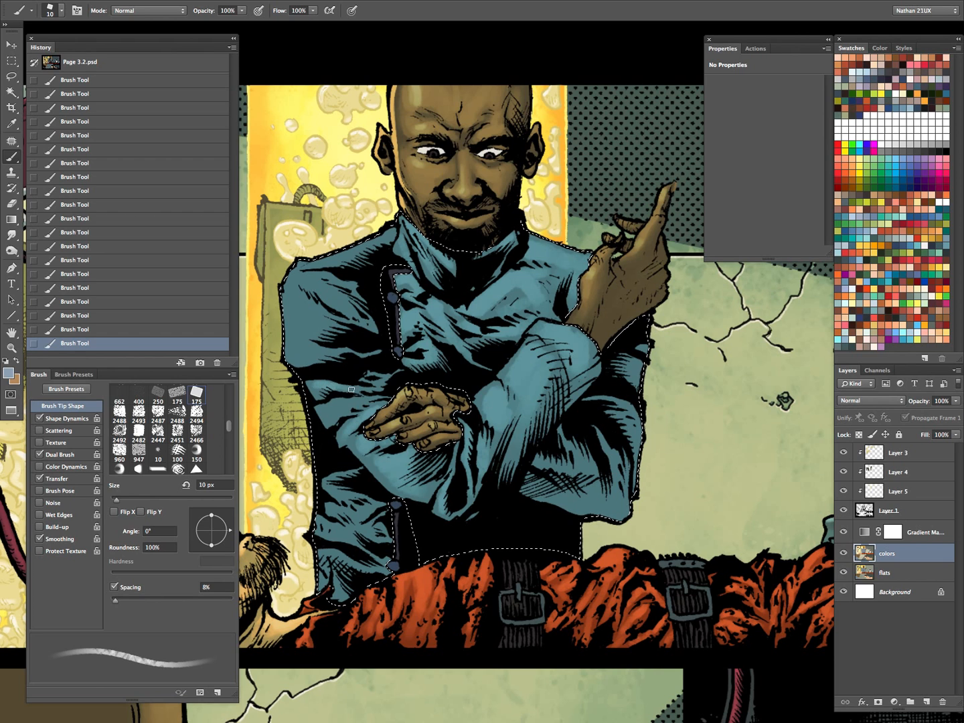
key("bracketright")
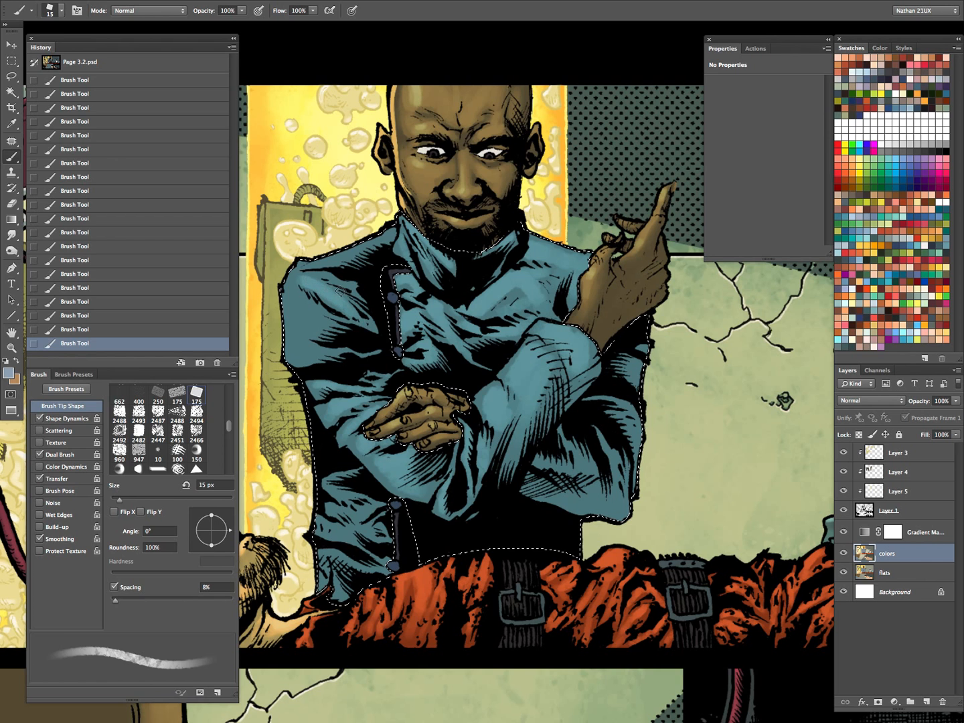
key("bracketleft")
key("bracketleft")
key("bracketleft")
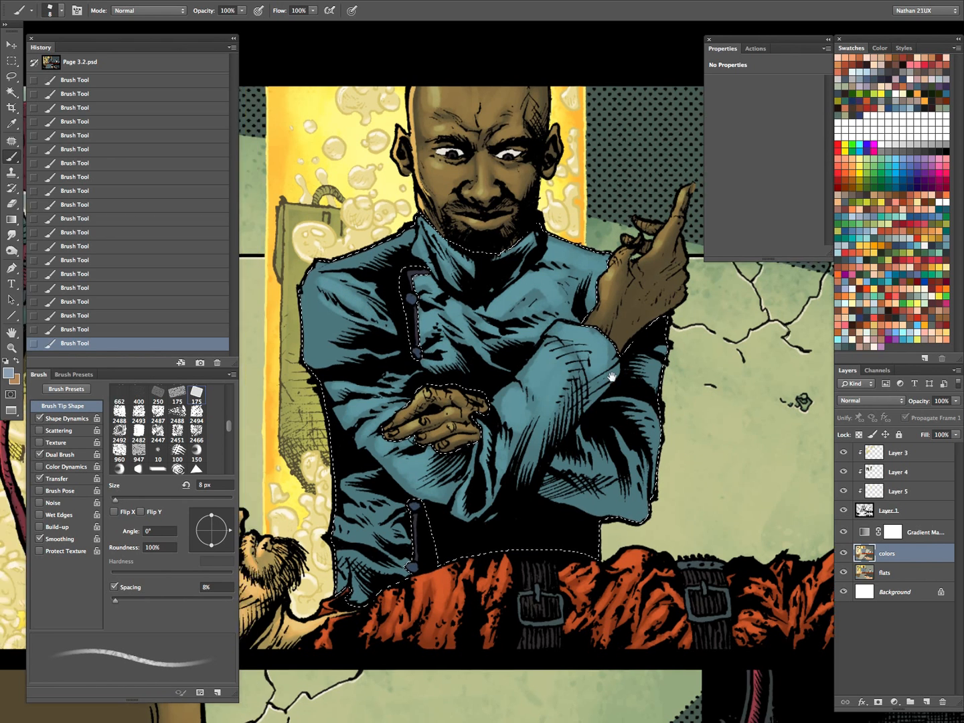
- Highlight the coat's left-hand shoulder and upper arm in light blue with the brush at 25 px and 15 px
scroll(406, 311, "left", 6)
key("bracketright")
key("bracketright")
key("bracketright")
key("bracketright")
key("bracketright")
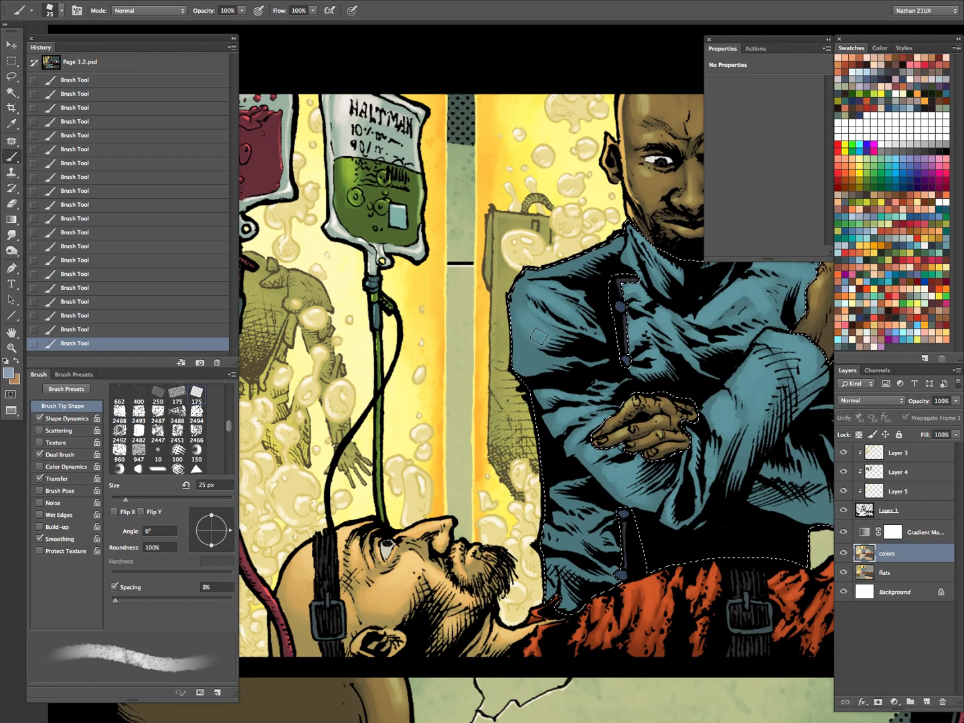
key("bracketleft")
key("bracketleft")
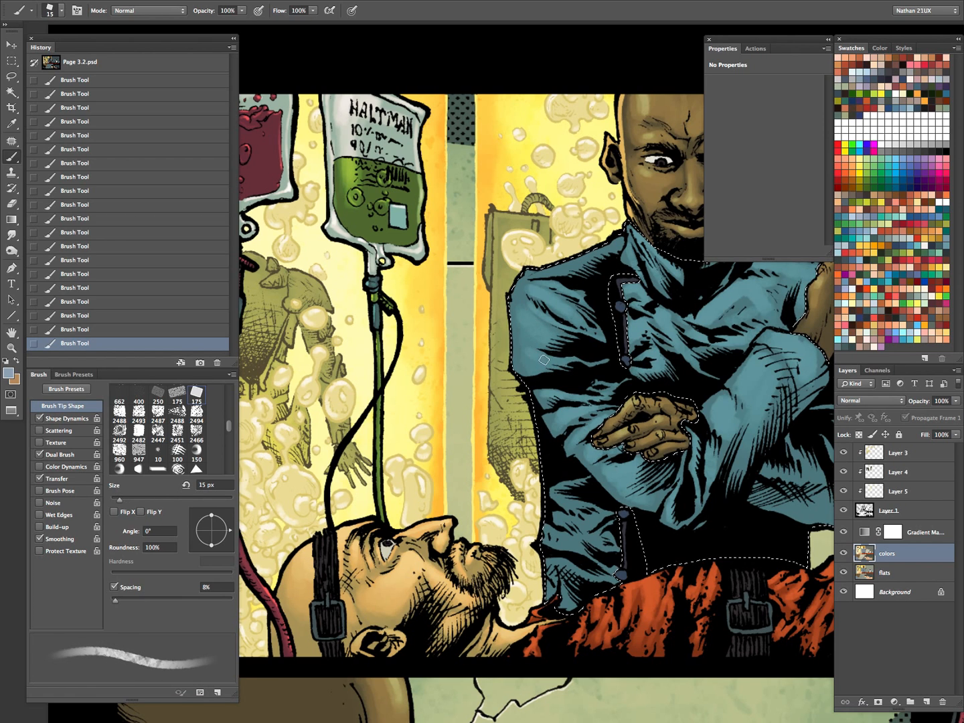
- Paint small light-blue highlights on the folds at the coat's lower hem with the brush at 8 px and 9 px
scroll(548, 344, "down", 5)
scroll(548, 344, "right", 2)
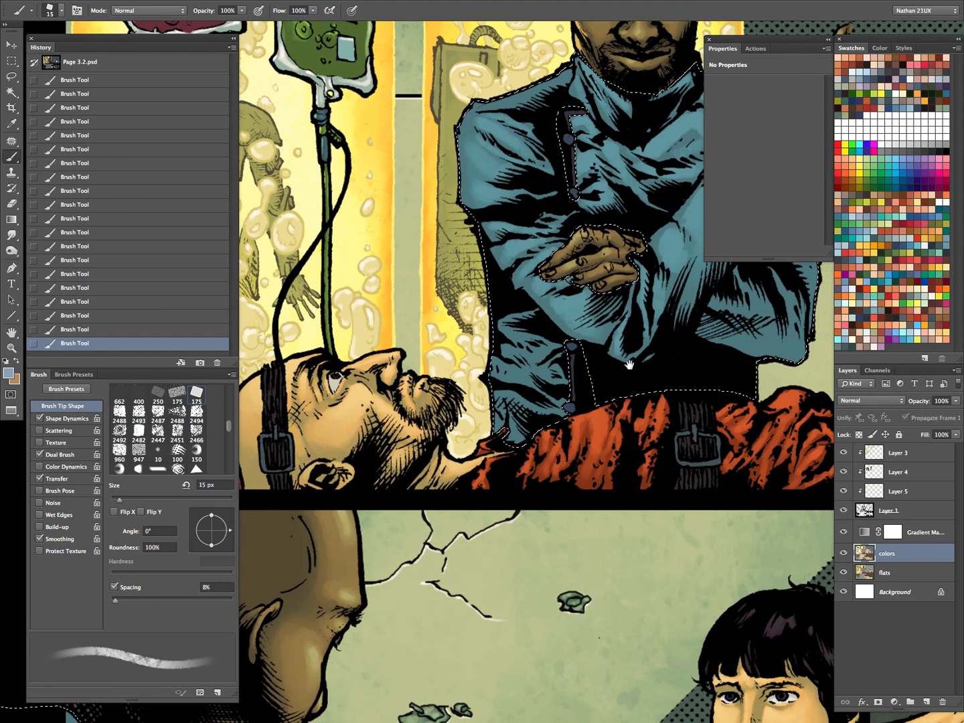
key("bracketleft")
key("bracketleft")
key("bracketleft")
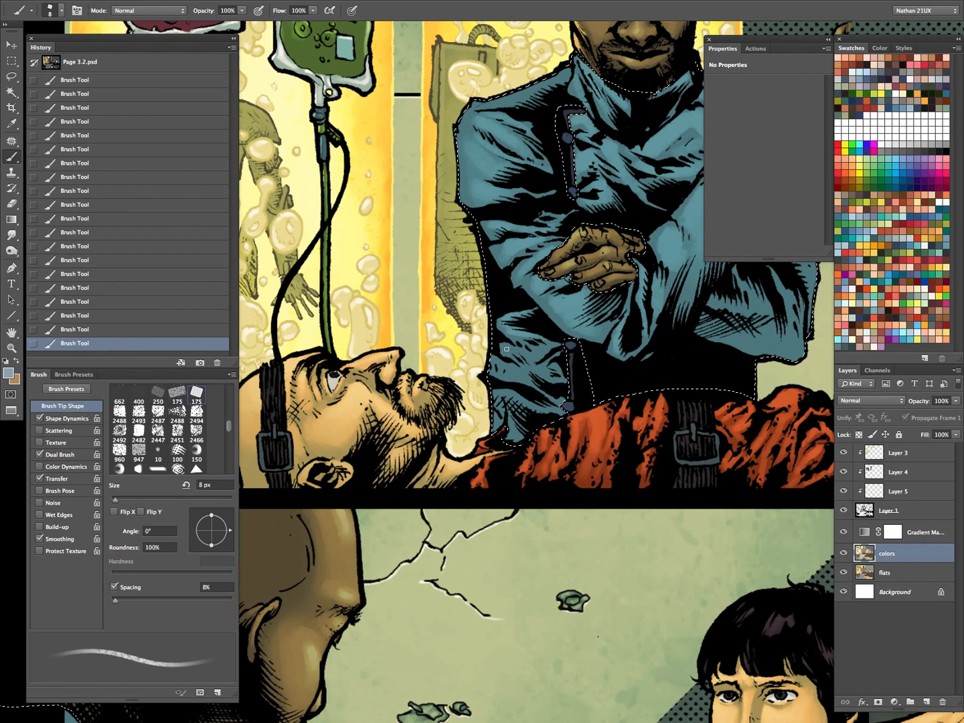
key("bracketright")
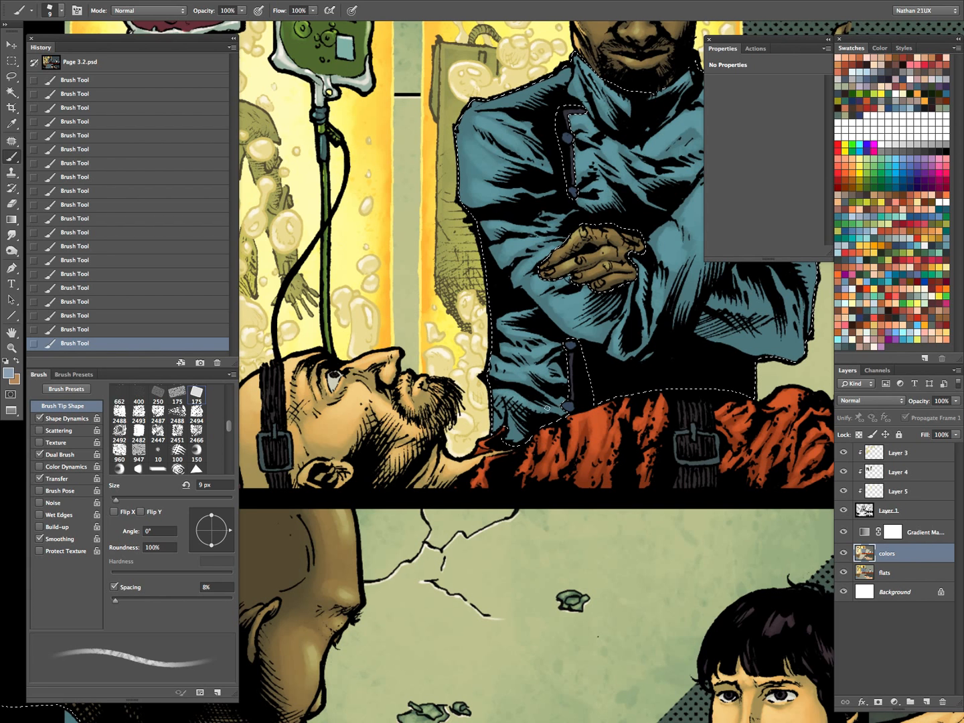
- Choose a paler blue foreground color and paint thin rim highlights along the coat's shoulder and sleeve edges at 7 px
left_click_drag(661, 379, 540, 532)
left_click(9, 373)
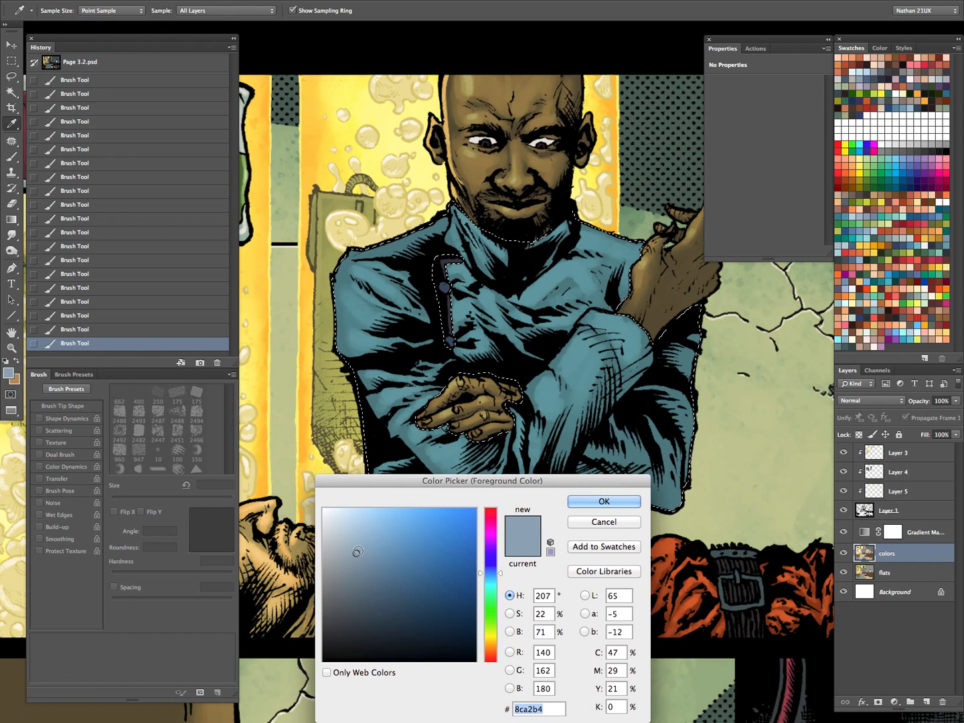
left_click(353, 534)
left_click(592, 502)
key("b")
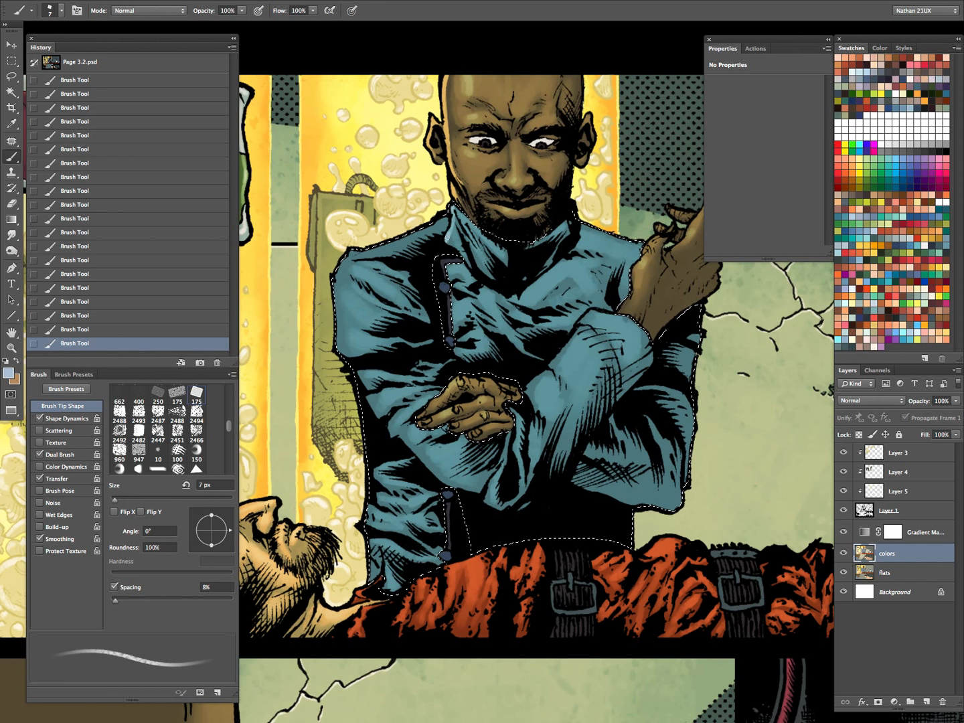
left_click_drag(502, 329, 619, 381)
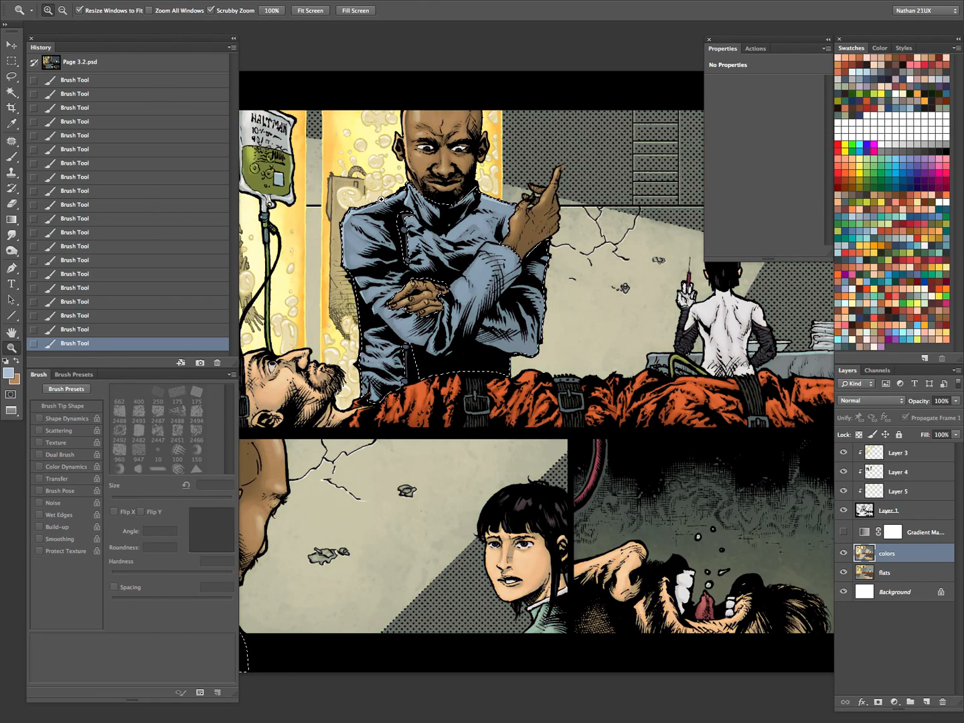
- Sample a darker slate blue from the coat with the Gradient Map layer hidden and show the layer again
left_click(381, 199)
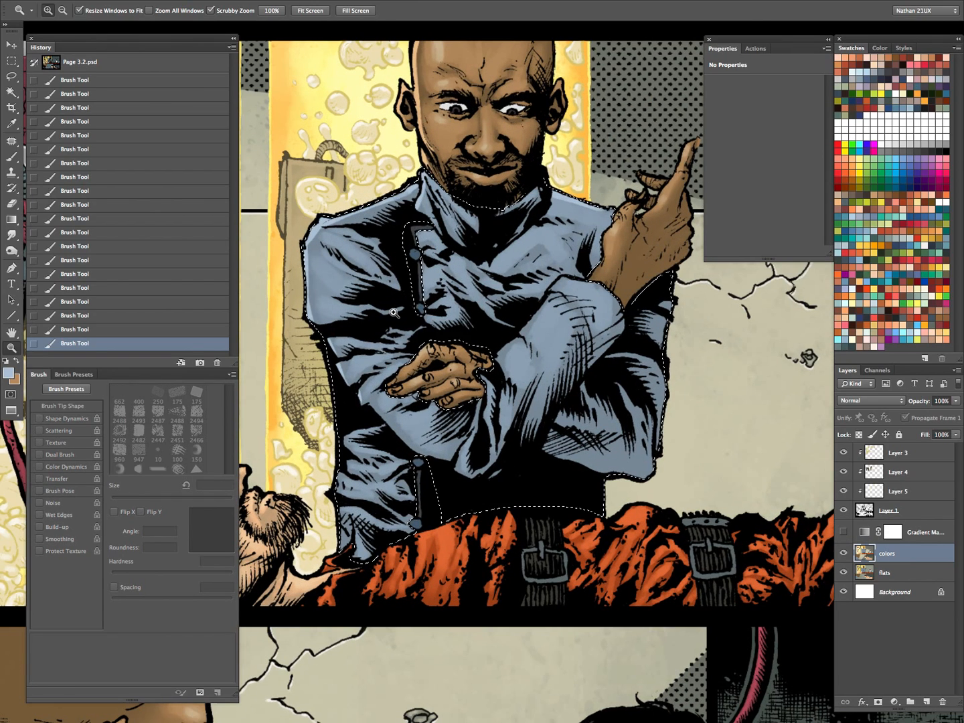
key("b")
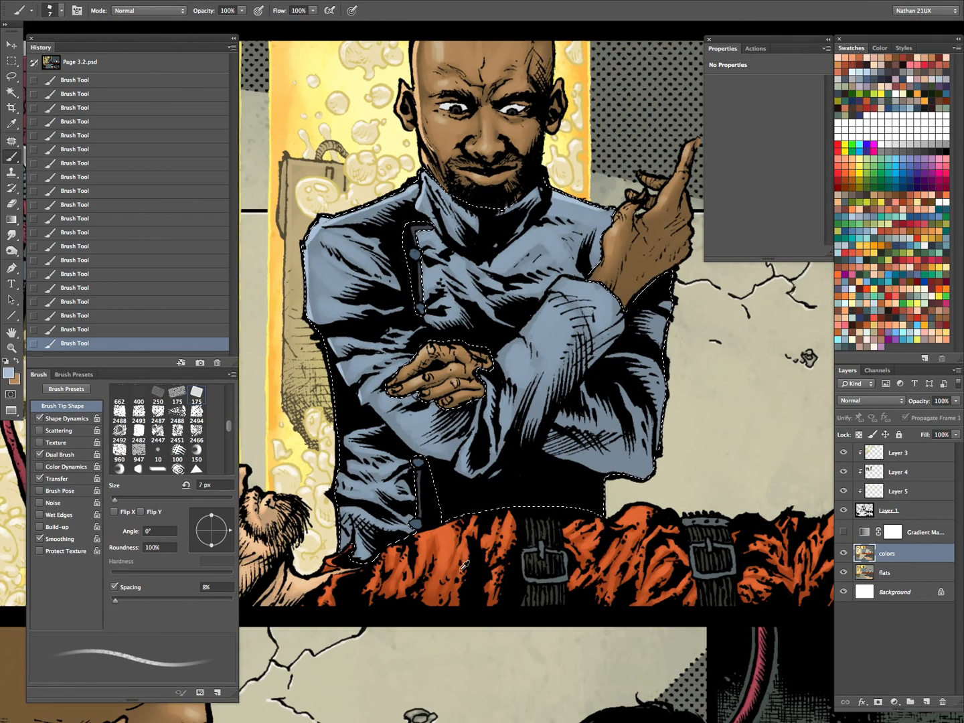
left_click_drag(715, 371, 749, 512)
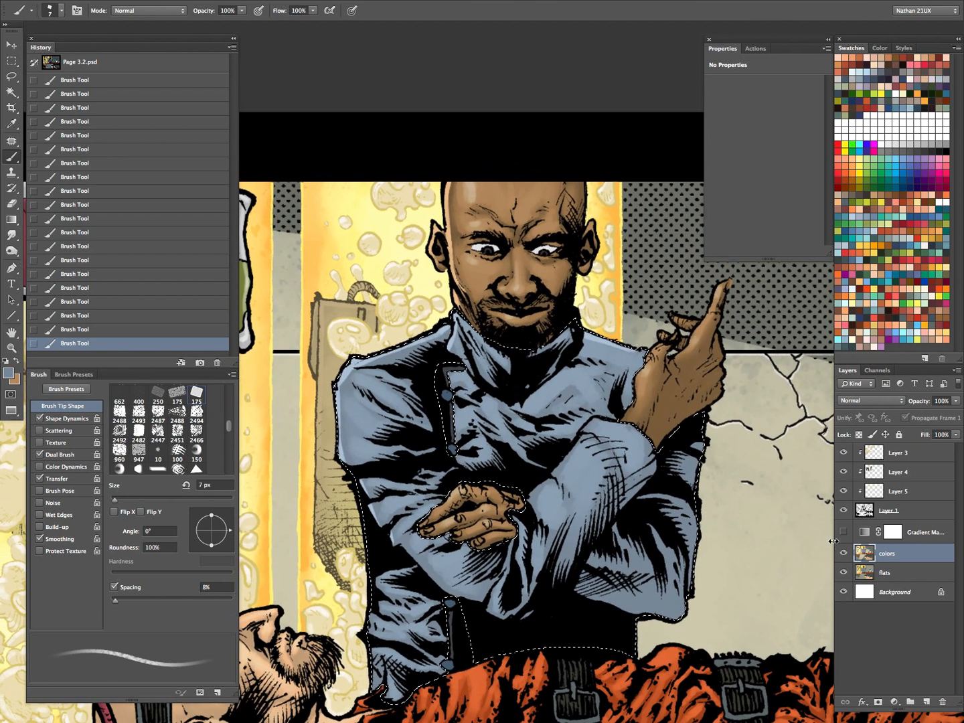
left_click(844, 533)
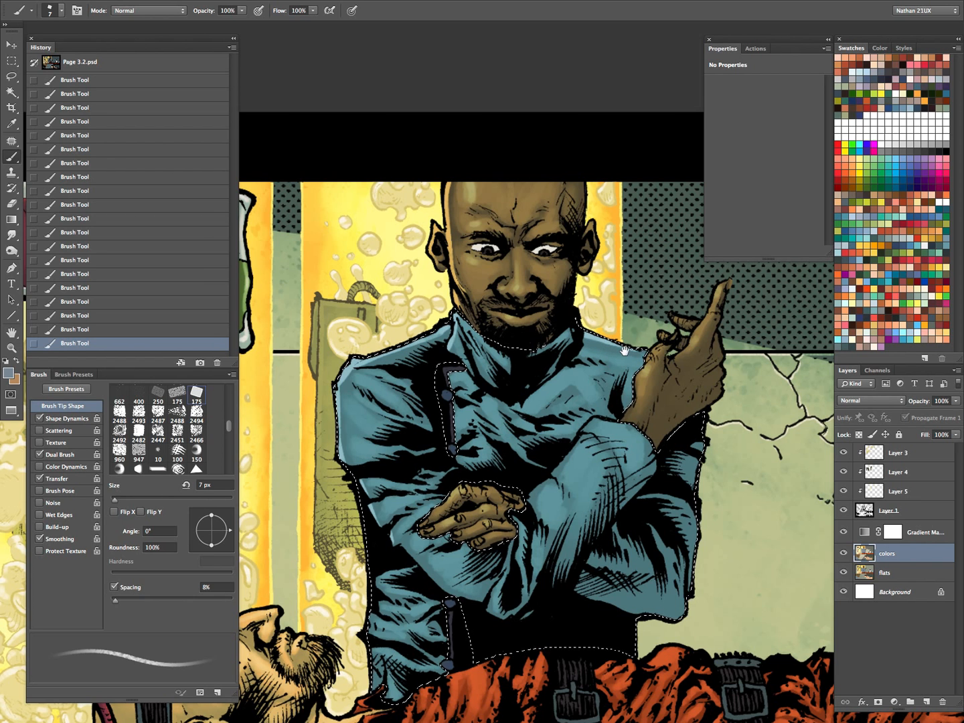
- Paint the sampled slate blue into the coat's left-hand shoulder with the brush at 20 px, reducing it to 10 px
left_click_drag(488, 397, 626, 374)
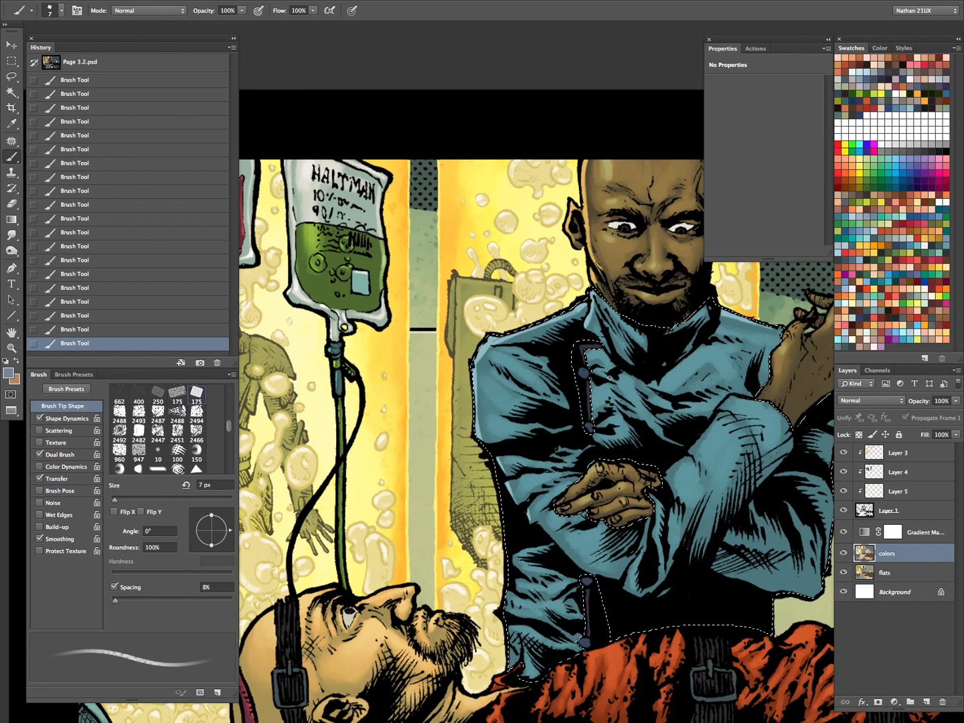
key("bracketright")
key("bracketright")
key("bracketright")
key("bracketright")
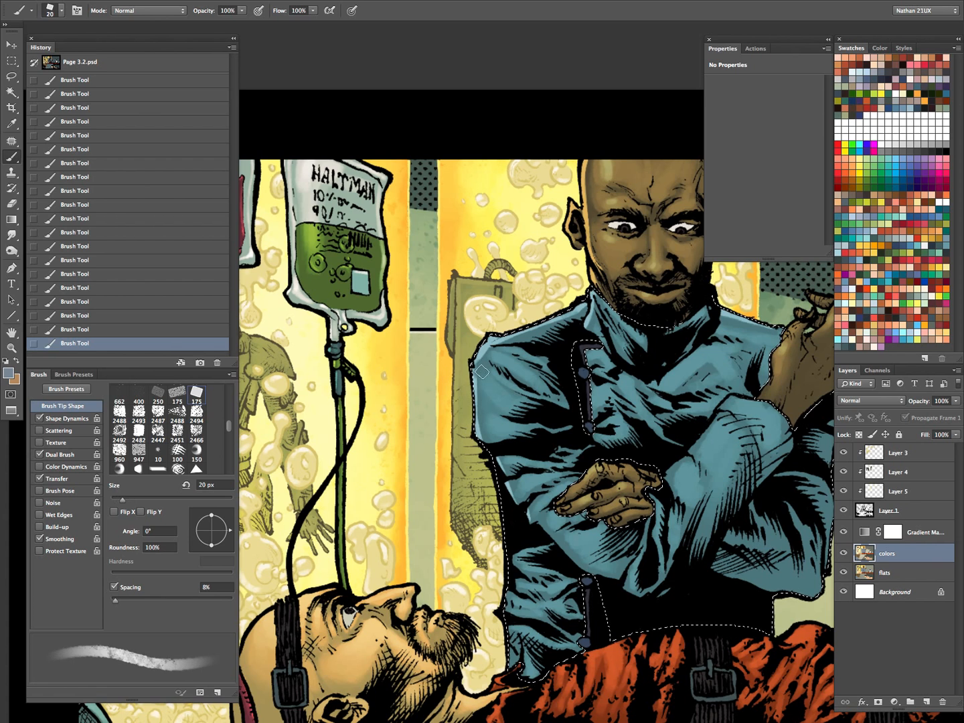
key("bracketleft")
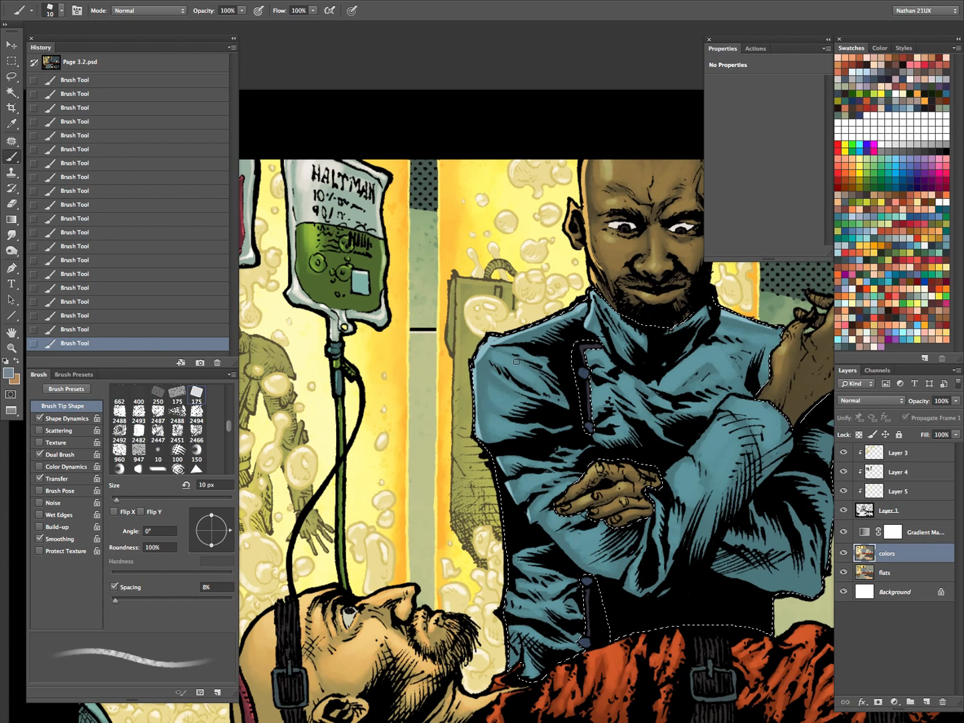
- Touch up the coat's left-hand sleeve with slate blue at 10 px and hide the Gradient Map layer
scroll(509, 357, "right", 3)
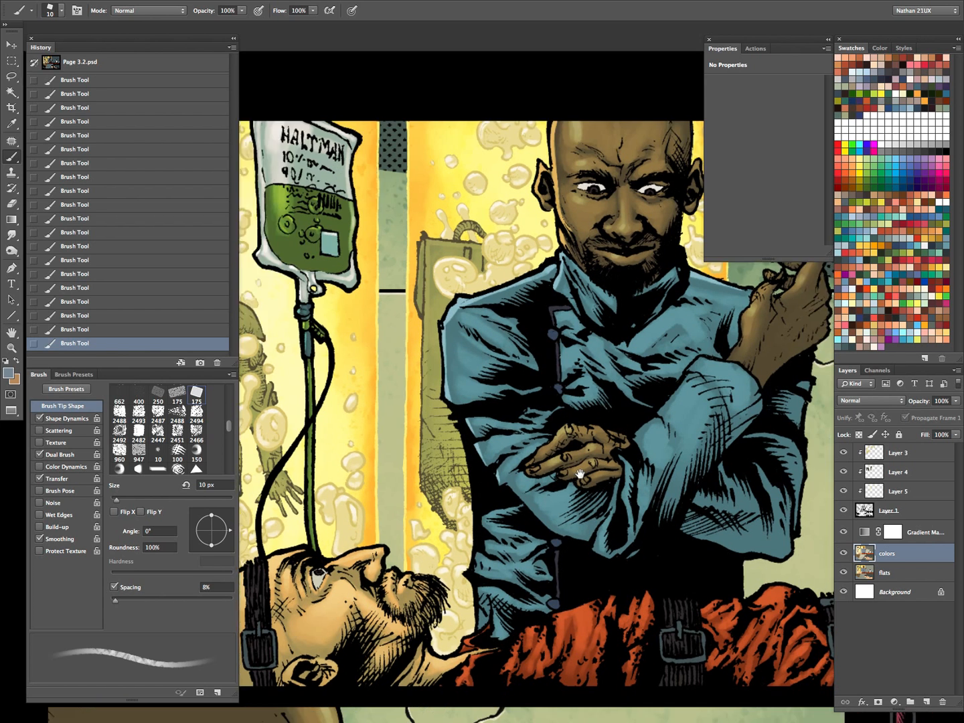
scroll(509, 357, "down", 3)
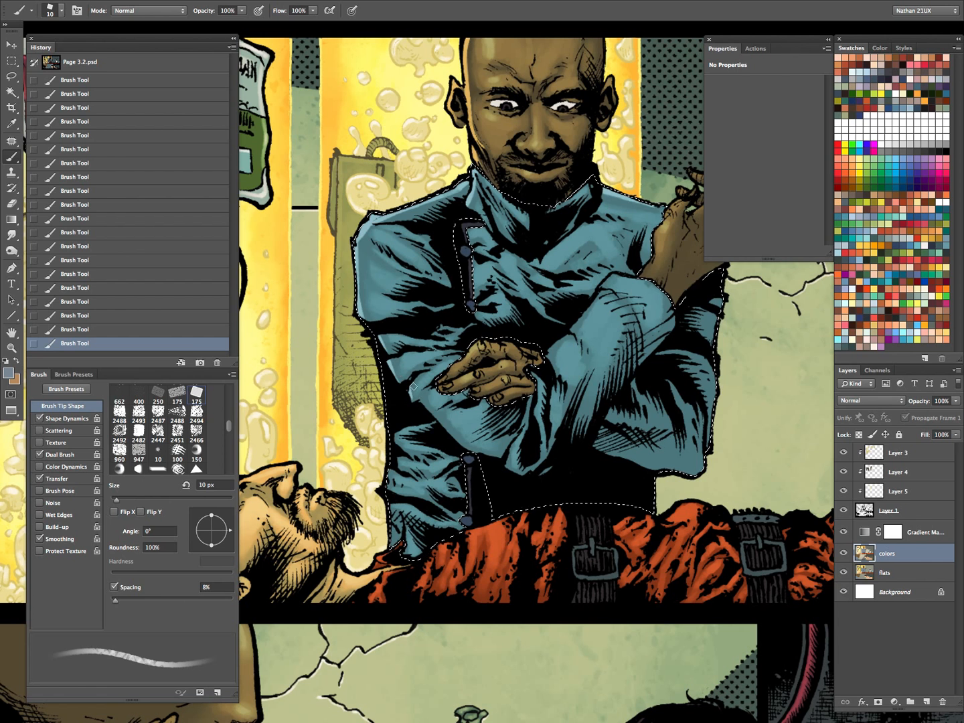
left_click(843, 532)
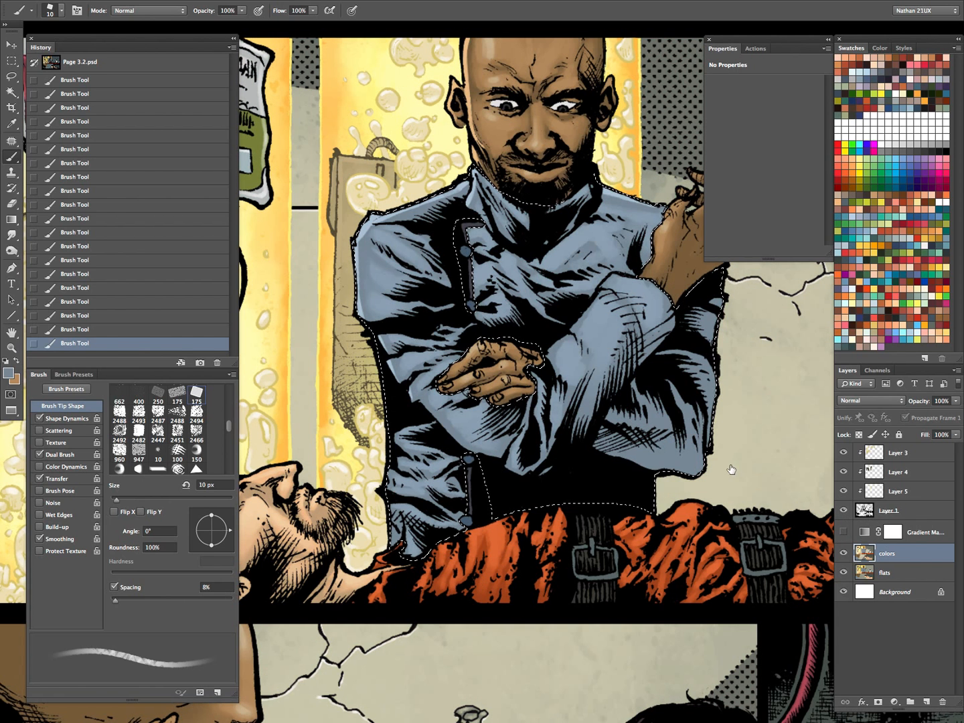
- Show the Gradient Map layer and touch up the coat's right-hand sleeve in slate blue, varying the brush between 15 and 25 px
left_click(843, 532)
scroll(620, 392, "right", 3)
scroll(620, 391, "down", 1)
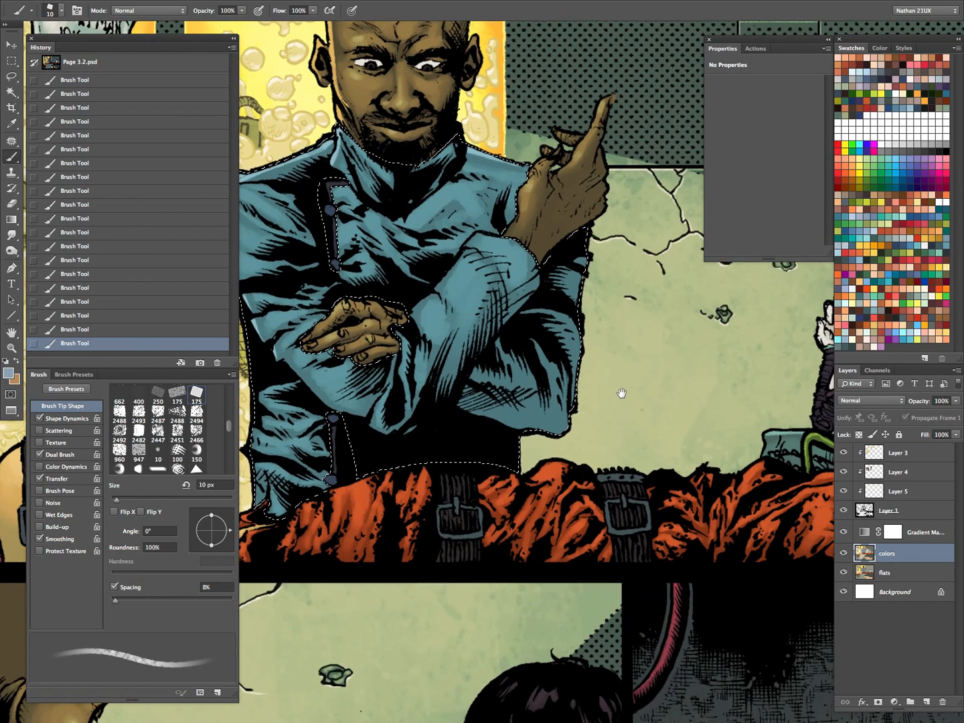
key("bracketright")
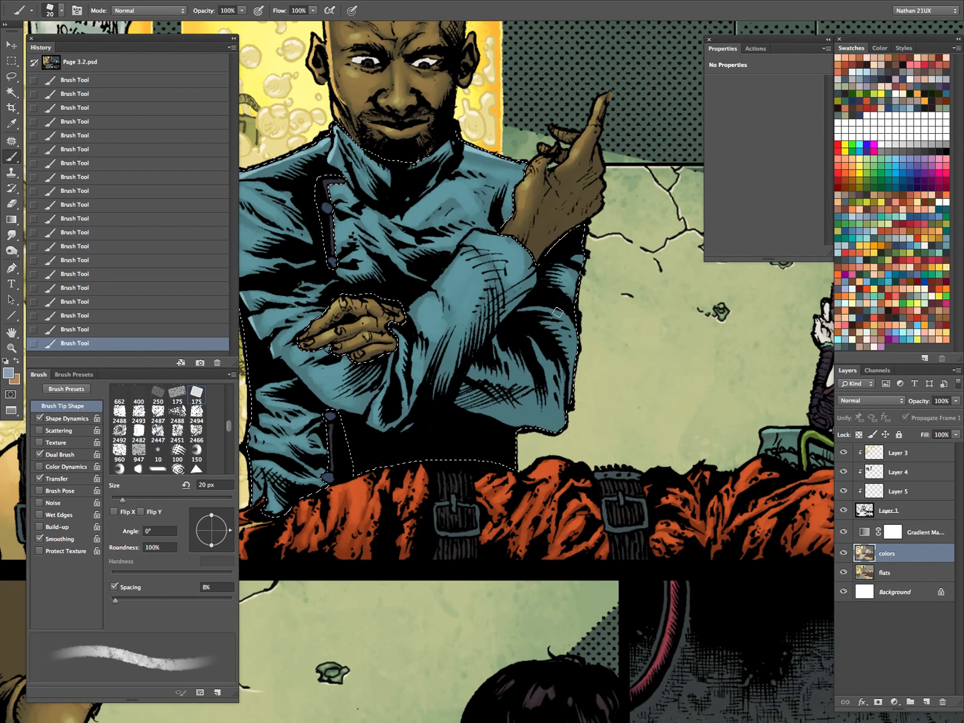
key("bracketleft")
key("bracketleft")
key("bracketright")
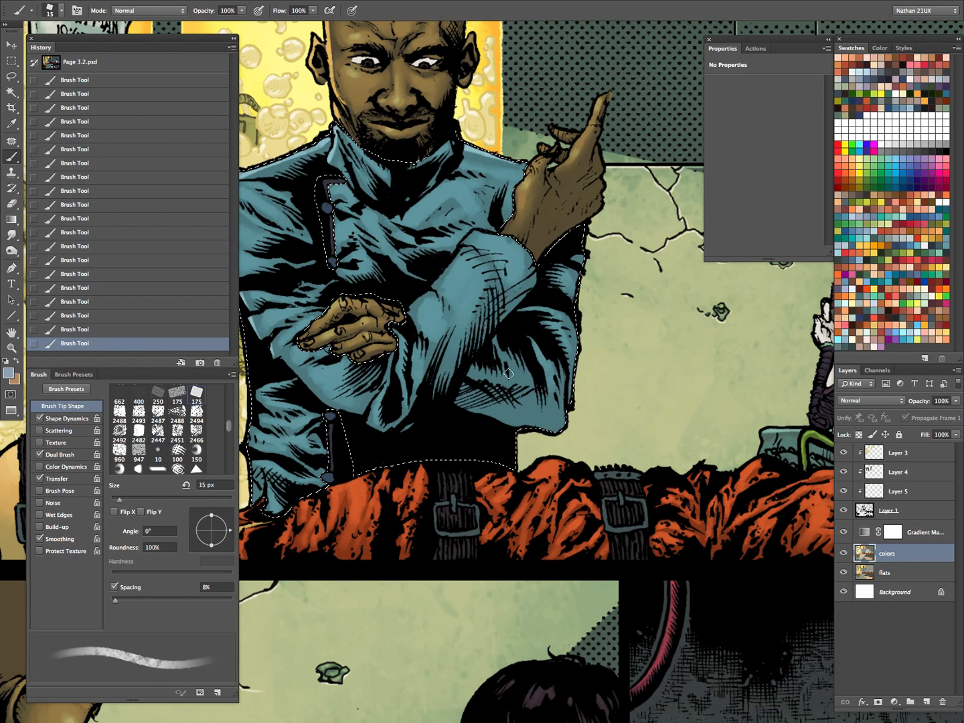
key("bracketright")
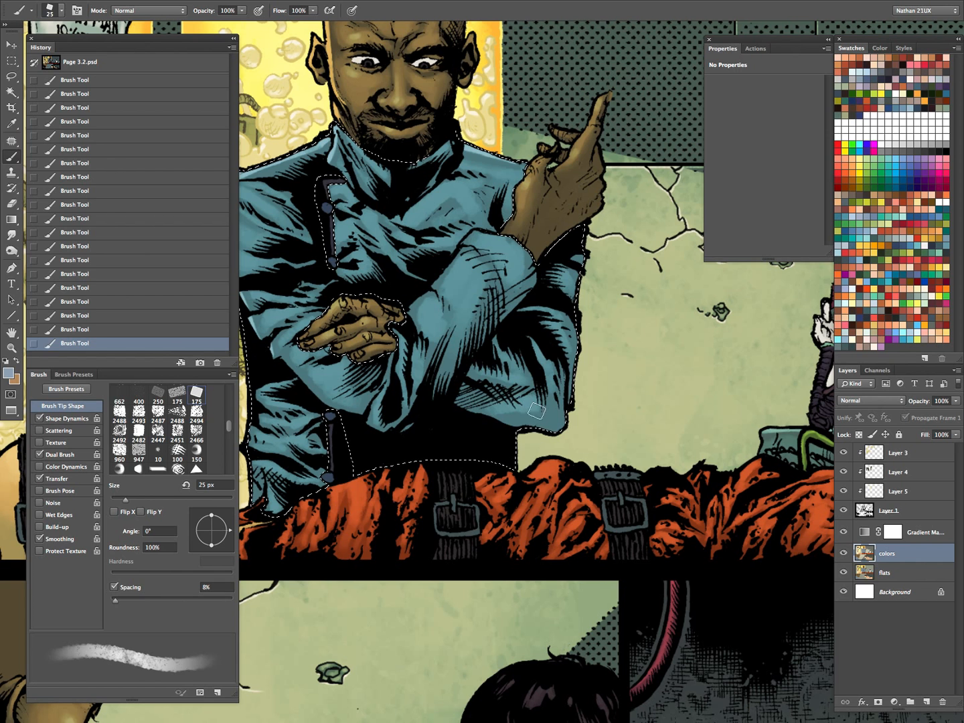
key("bracketleft")
key("bracketleft")
- Examine the coat's shading on the man in the lower-left panel and across the whole page
key("ctrl+space")
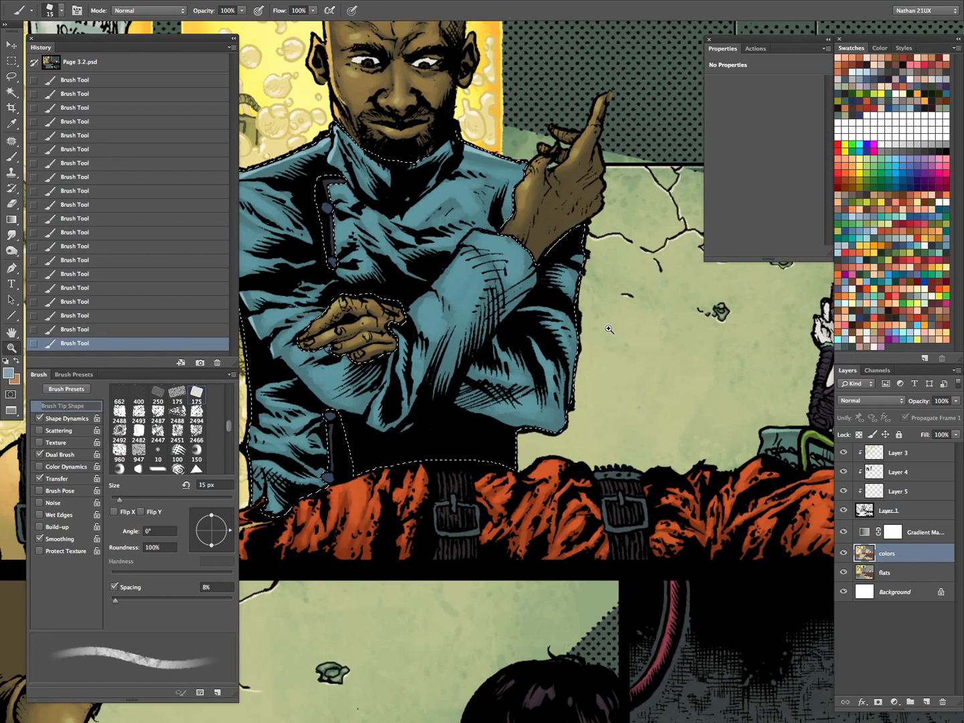
left_click_drag(616, 335, 555, 336)
key("Tab")
left_click_drag(622, 519, 830, 373)
left_click_drag(521, 409, 577, 402)
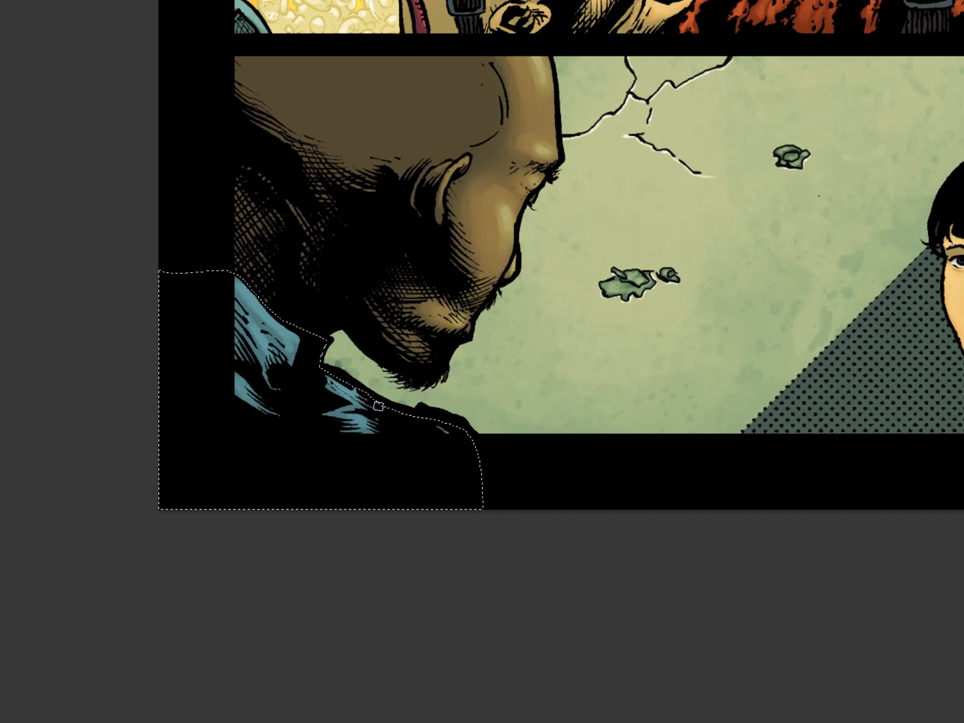
left_click_drag(525, 370, 465, 371)
left_click_drag(654, 398, 660, 434)
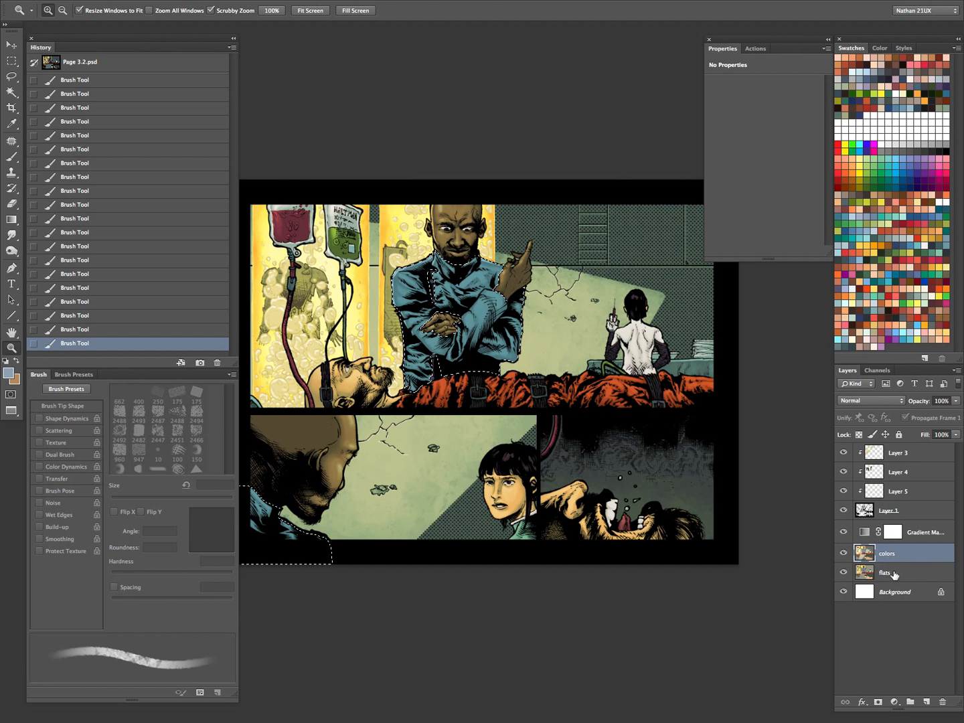
- Using the flats layer, add the bald man's skin to the coat selection and limit the selection to his lower-left panel figure
key("alt+bracketleft")
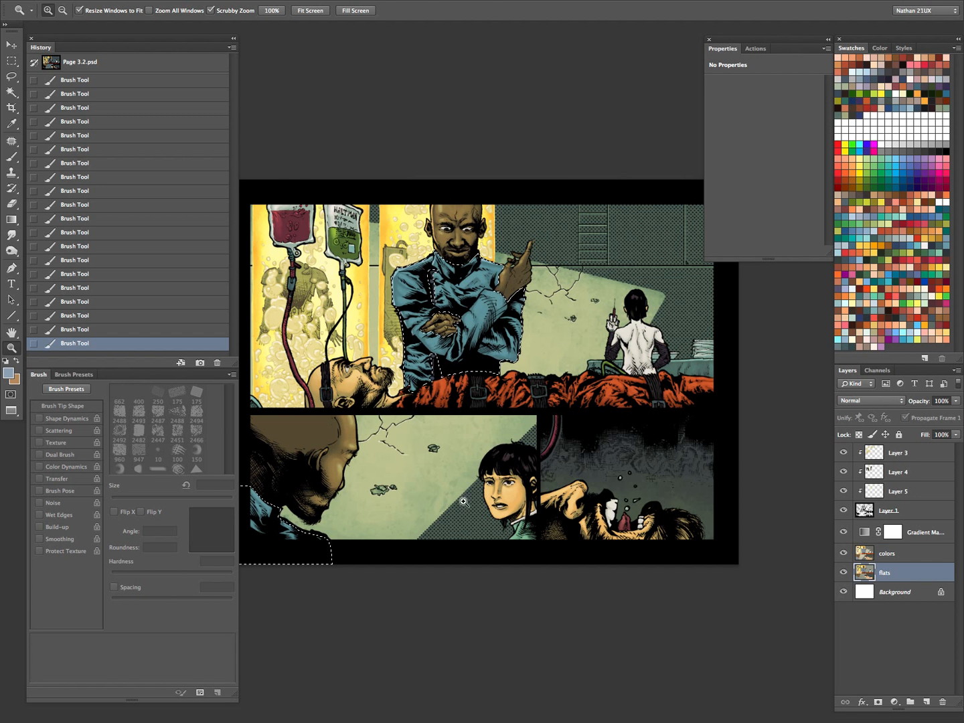
key("w")
left_click(340, 438, "shift")
key("l")
key("Tab")
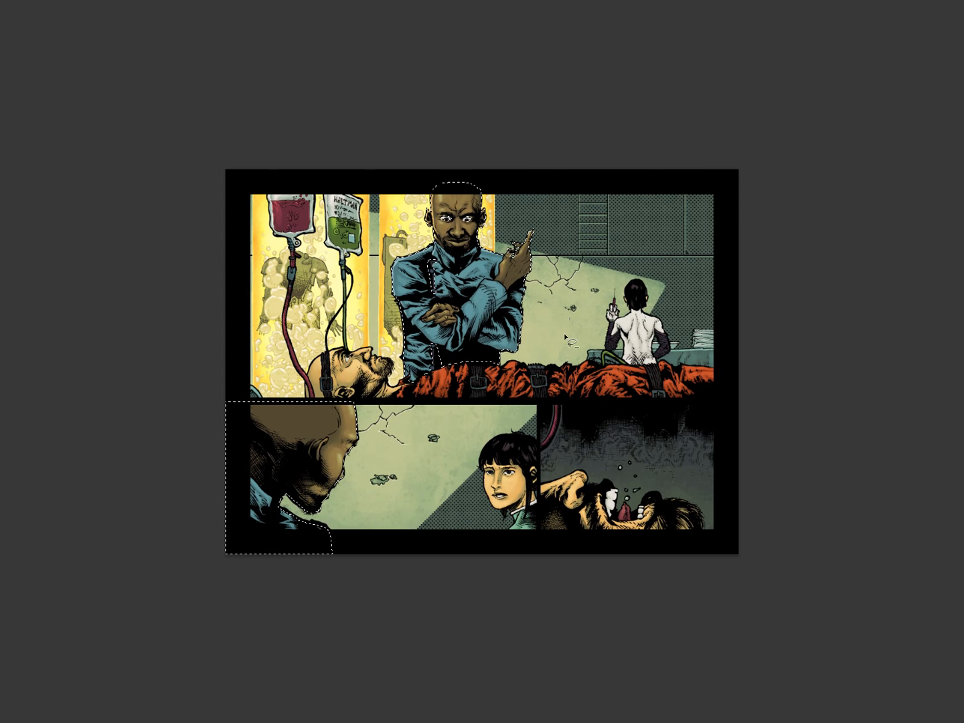
left_click_drag(367, 212, 561, 249)
left_click_drag(478, 442, 547, 371)
key("Tab")
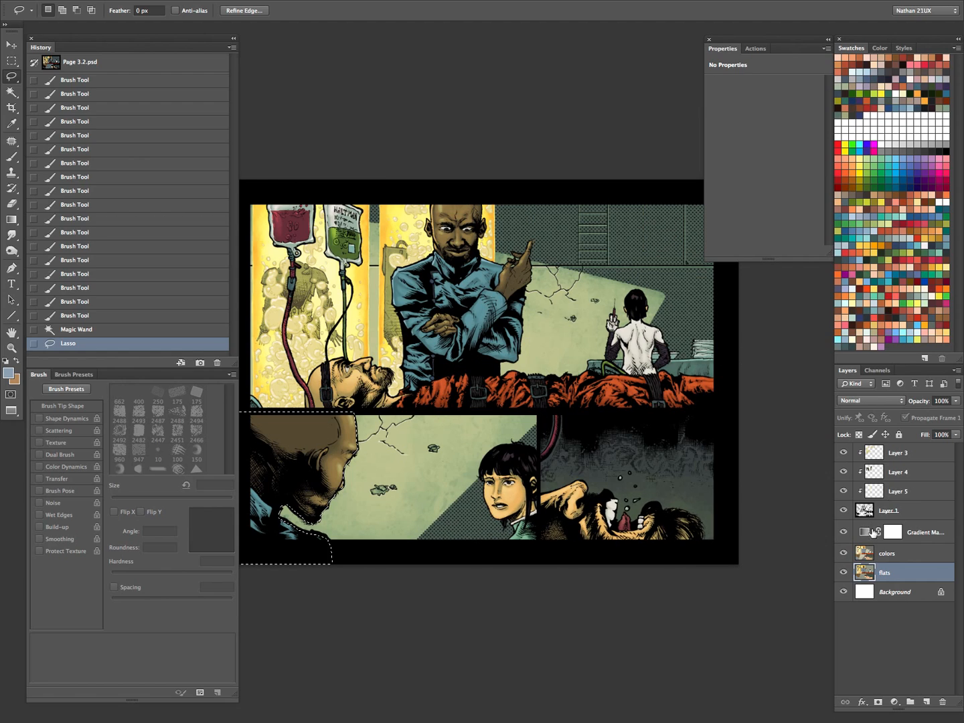
- Create a new layer in Multiply mode directly above the colors layer
key("alt+bracketright")
key("ctrl+shift+n")
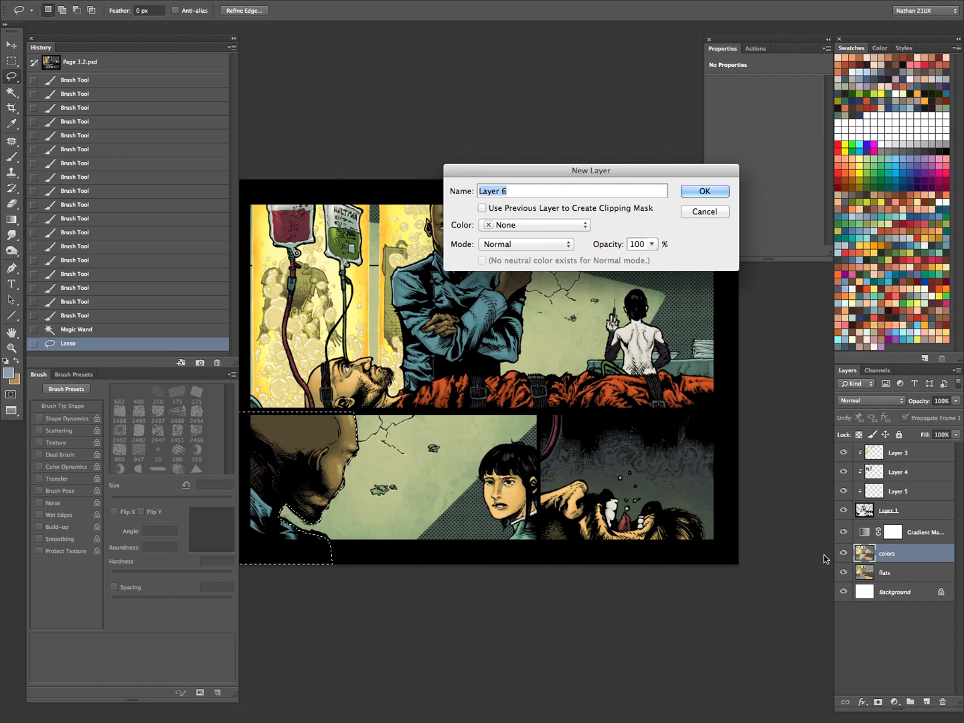
left_click(527, 244)
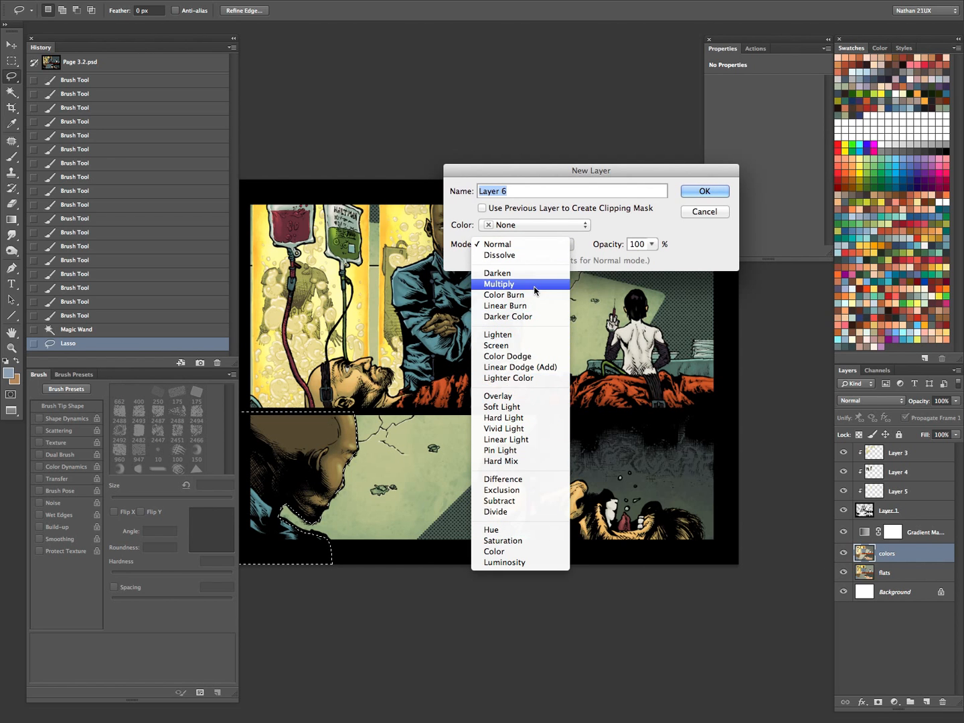
left_click(556, 285)
left_click(707, 192)
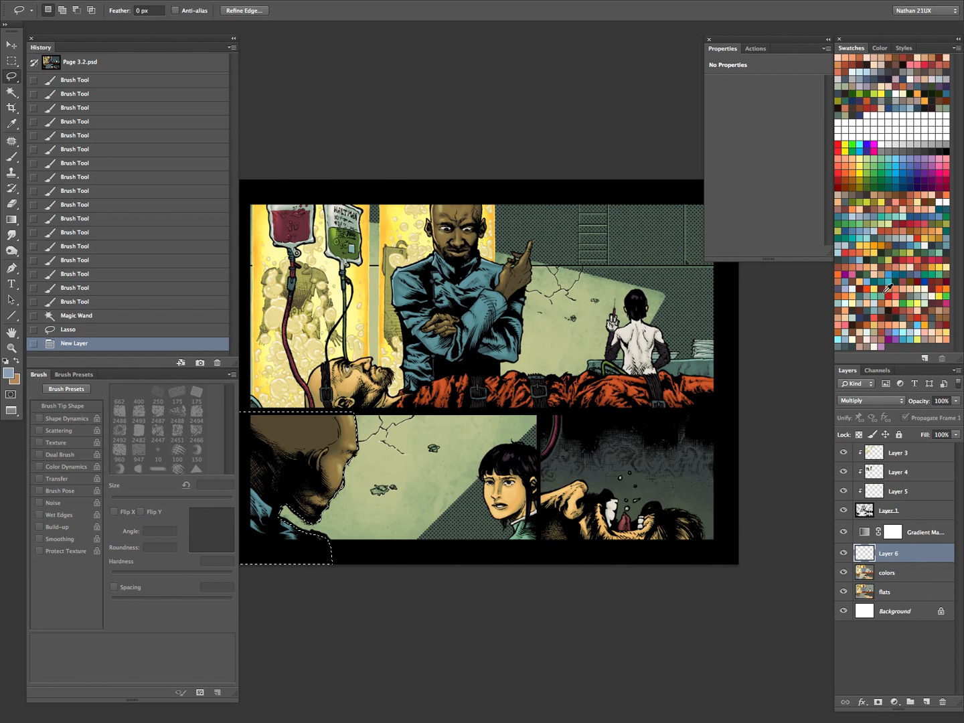
- Choose a dark blue foreground color and try a gradient across the selected man in the lower-left panel
scroll(456, 402, "down", 5)
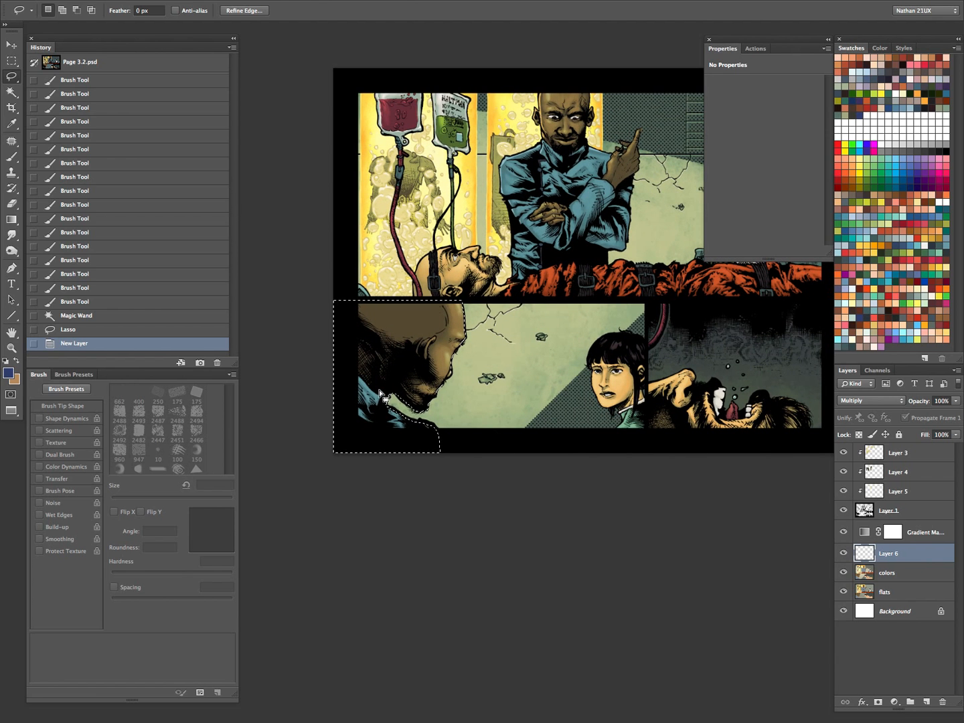
key("g")
left_click_drag(286, 299, 422, 382)
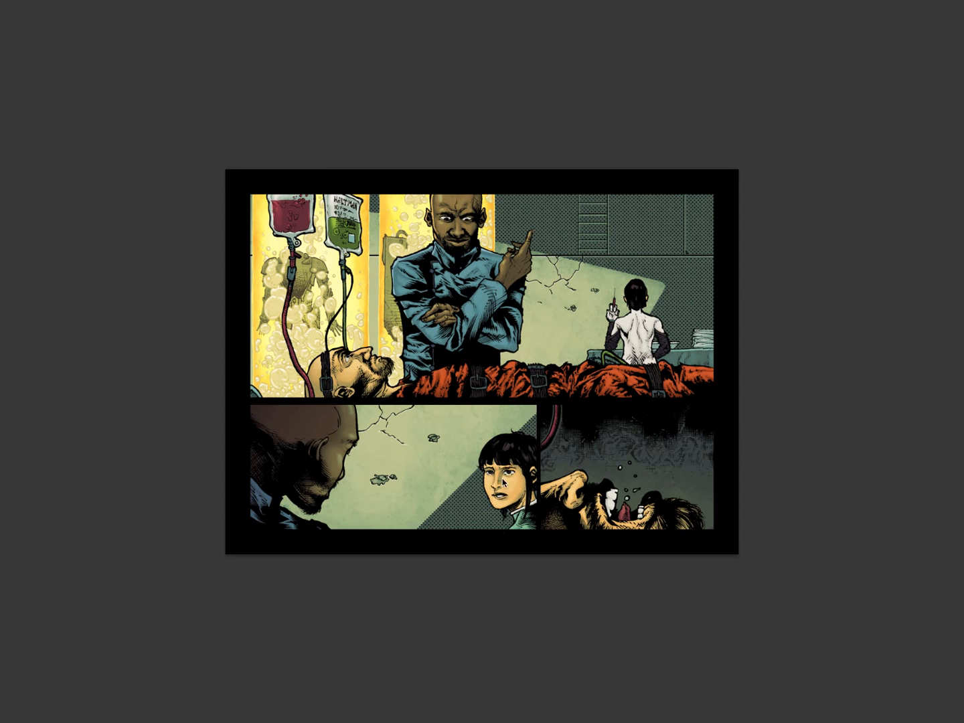
left_click_drag(535, 478, 577, 325)
key("ctrl+z")
- Try dark blue gradients of different lengths and directions over the man in the lower-left panel
left_click_drag(141, 514, 315, 335)
left_click_drag(491, 411, 654, 397)
key("ctrl+z")
left_click_drag(353, 314, 478, 381)
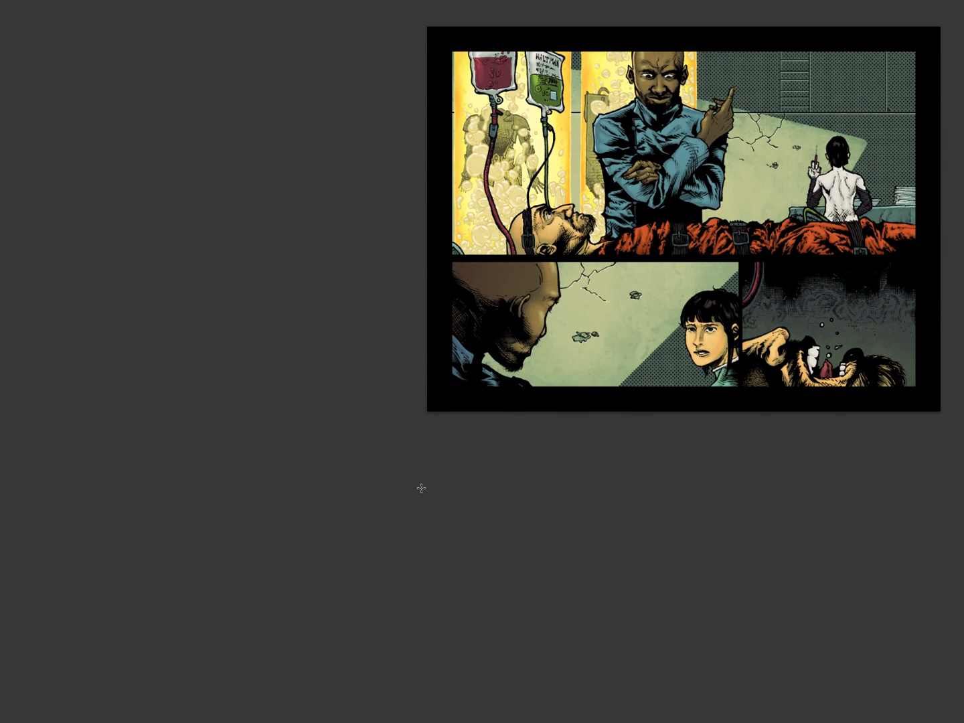
key("ctrl+z")
left_click_drag(275, 415, 574, 384)
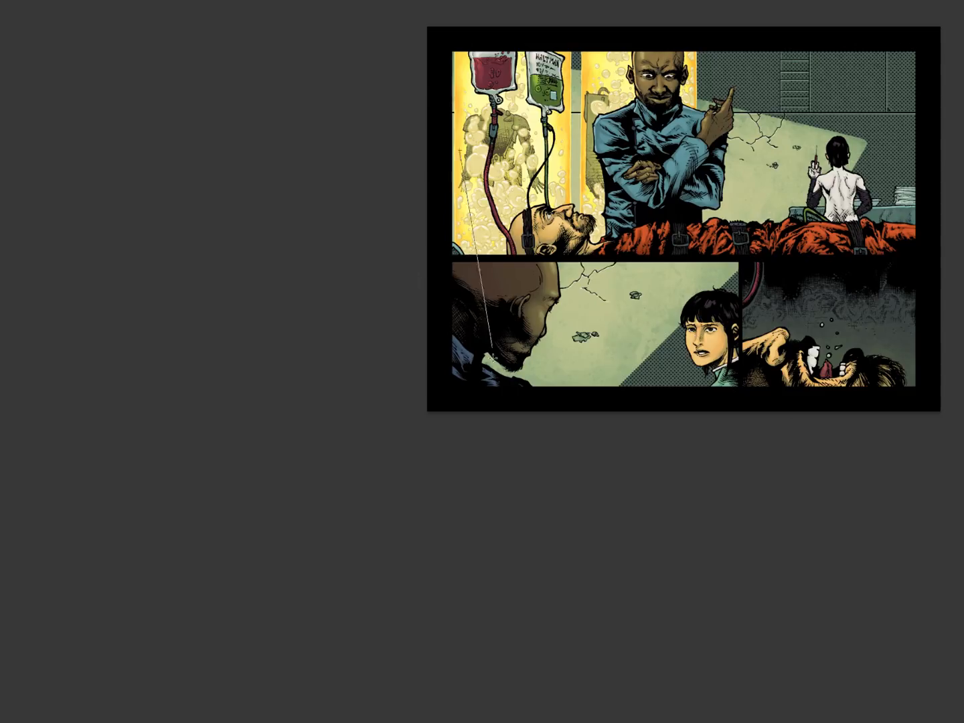
left_click_drag(492, 357, 497, 362)
key("ctrl+z")
left_click_drag(405, 119, 513, 318)
key("ctrl+z")
key("ctrl+z")
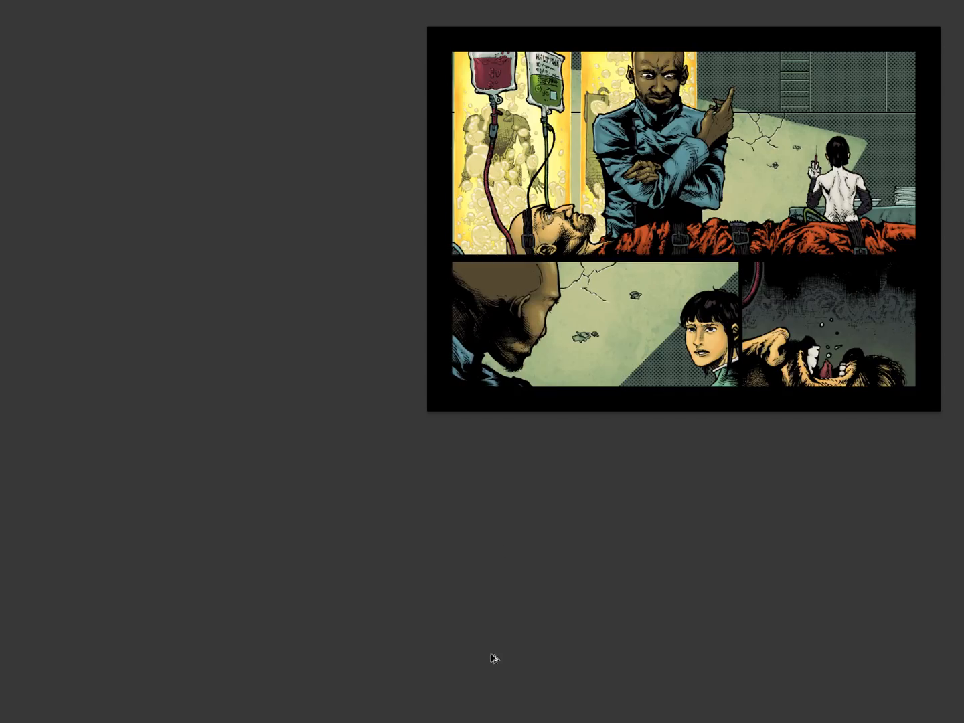
- Shade the man in the lower-left panel with a soft dark blue gradient on the Multiply layer, darkening his back and coat
left_click_drag(216, 439, 499, 375)
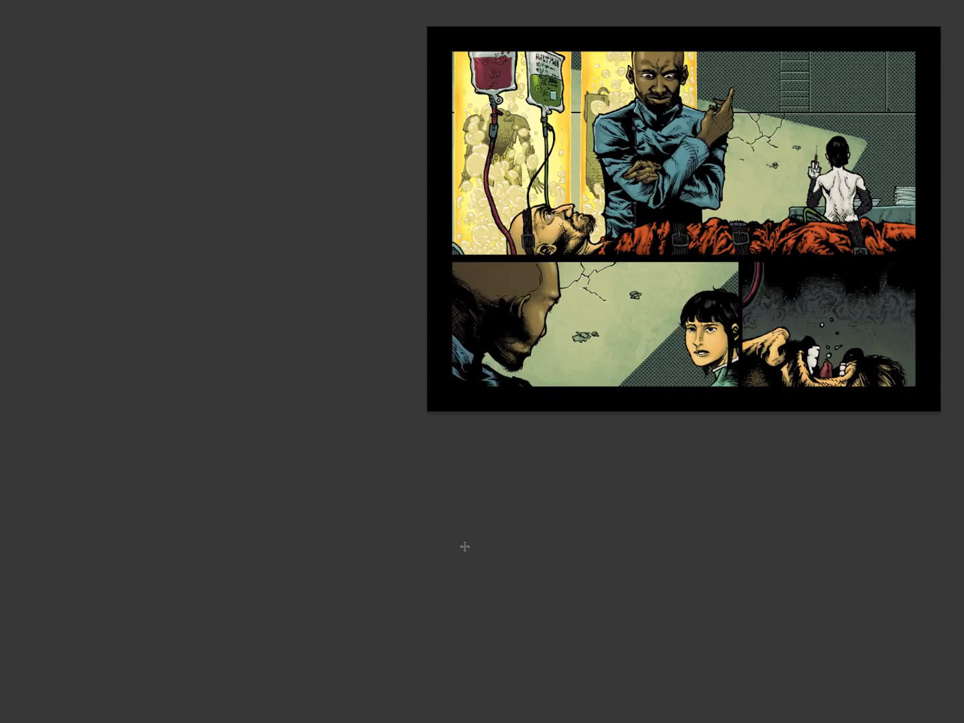
key("Tab")
left_click(895, 576)
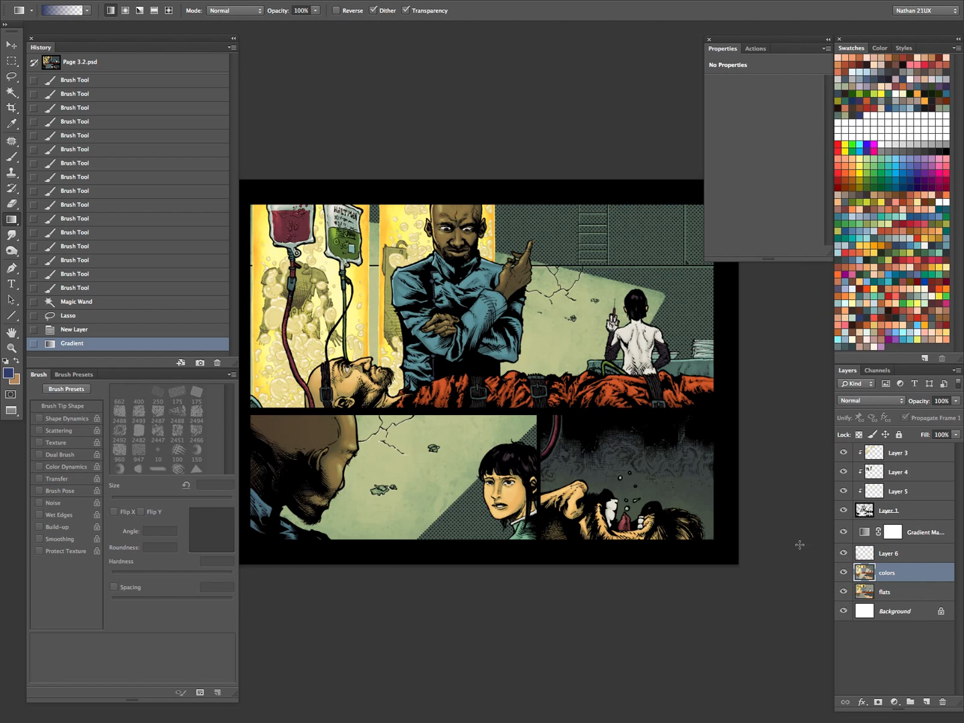
left_click_drag(799, 545, 933, 519)
left_click(914, 560)
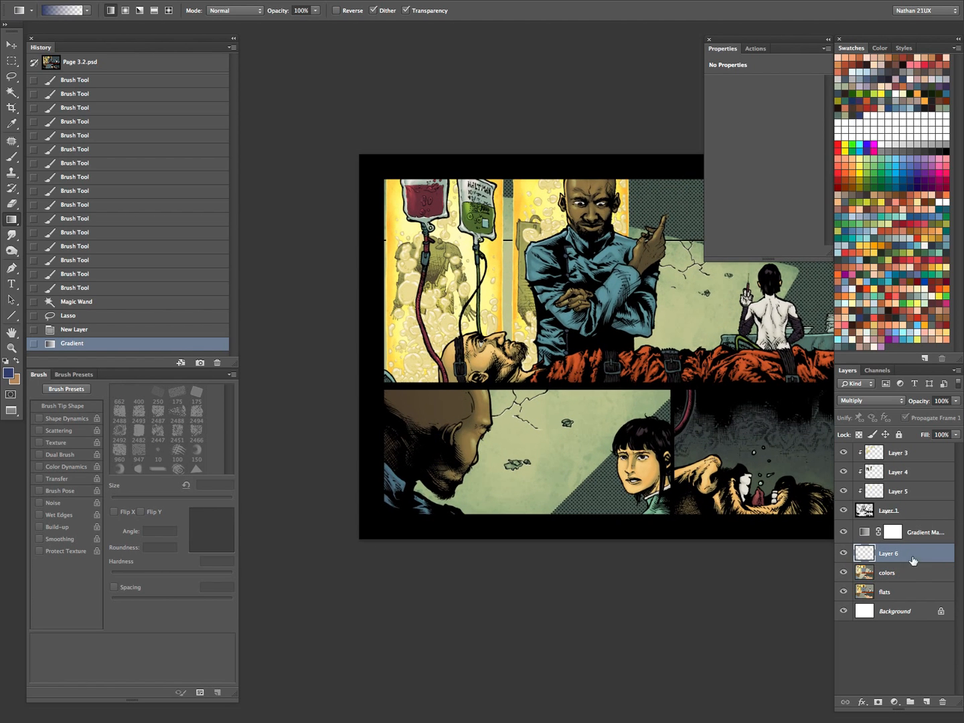
- Replace the selection with the bare-backed figure's skin and sleeves from the flats layer, excluding matching areas in the lower panels
left_click(895, 590)
key("super+d")
key("w")
left_click(784, 319)
left_click(794, 327, "shift")
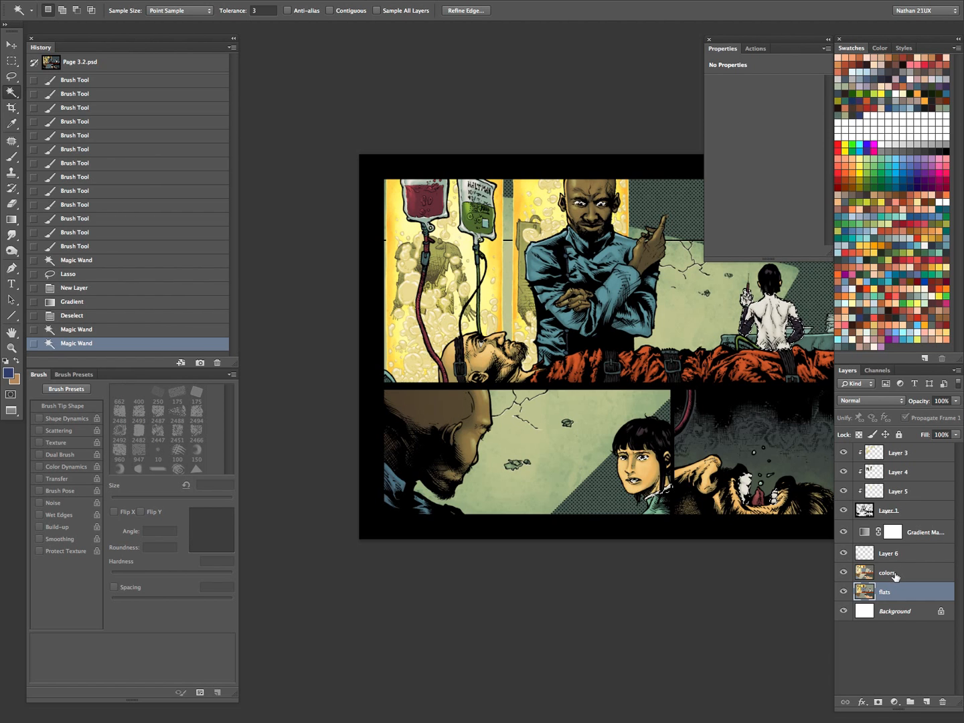
left_click_drag(814, 544, 644, 527)
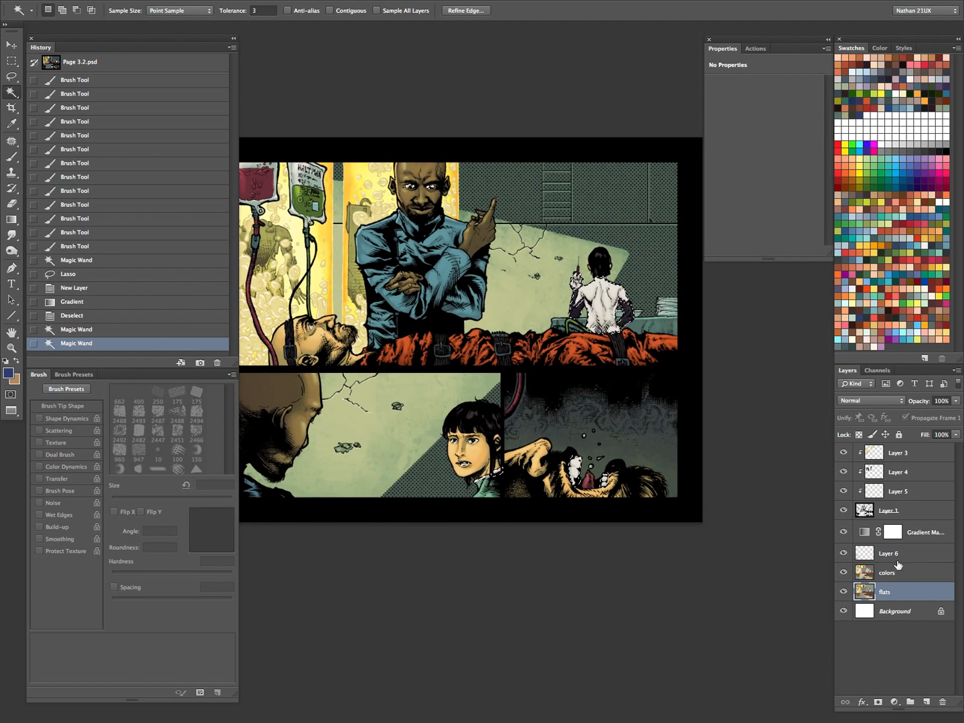
key("Tab")
key("m")
left_click_drag(335, 554, 798, 412)
- Try dark blue gradients over the bare-backed figure on the Multiply layer
key("ctrl+d")
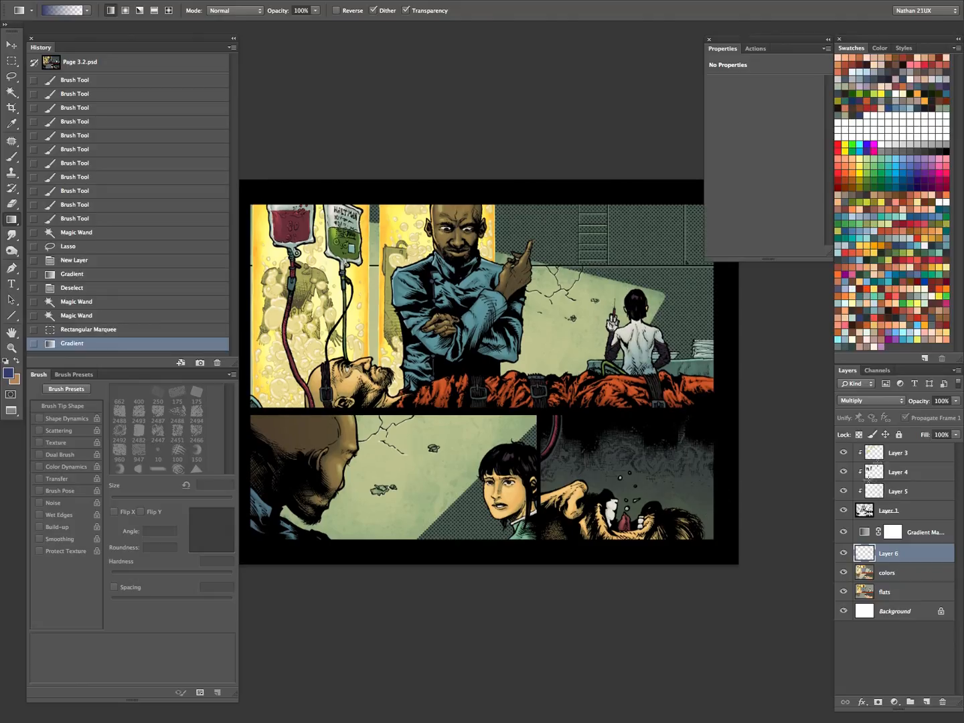
key("Tab")
left_click_drag(715, 480, 629, 322)
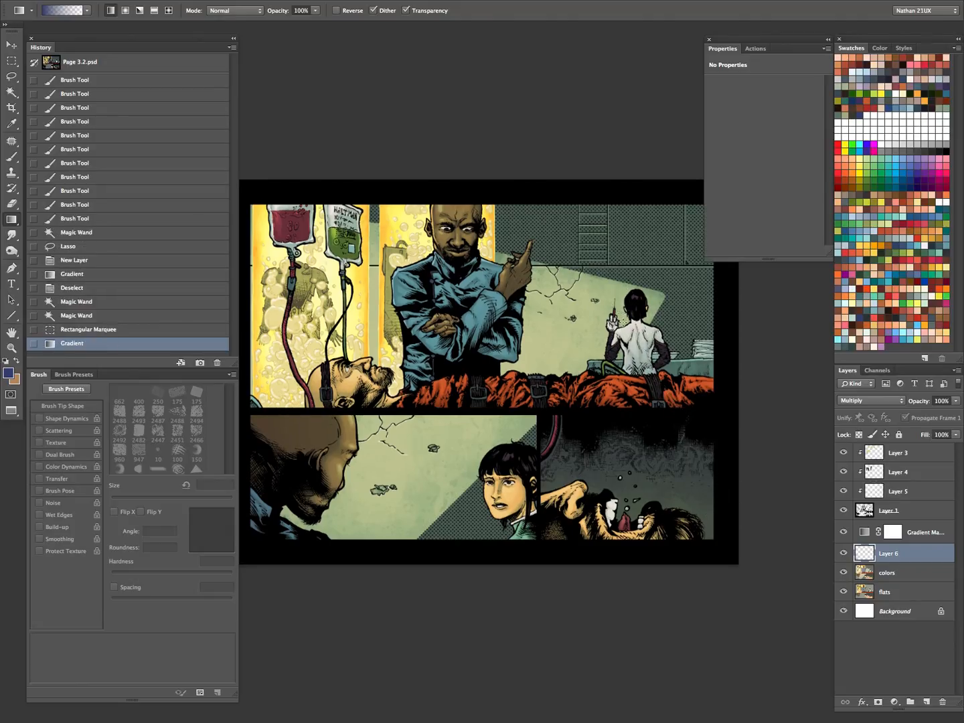
key("ctrl+z")
key("ctrl+z")
key("ctrl+z")
key("ctrl+z")
key("ctrl+z")
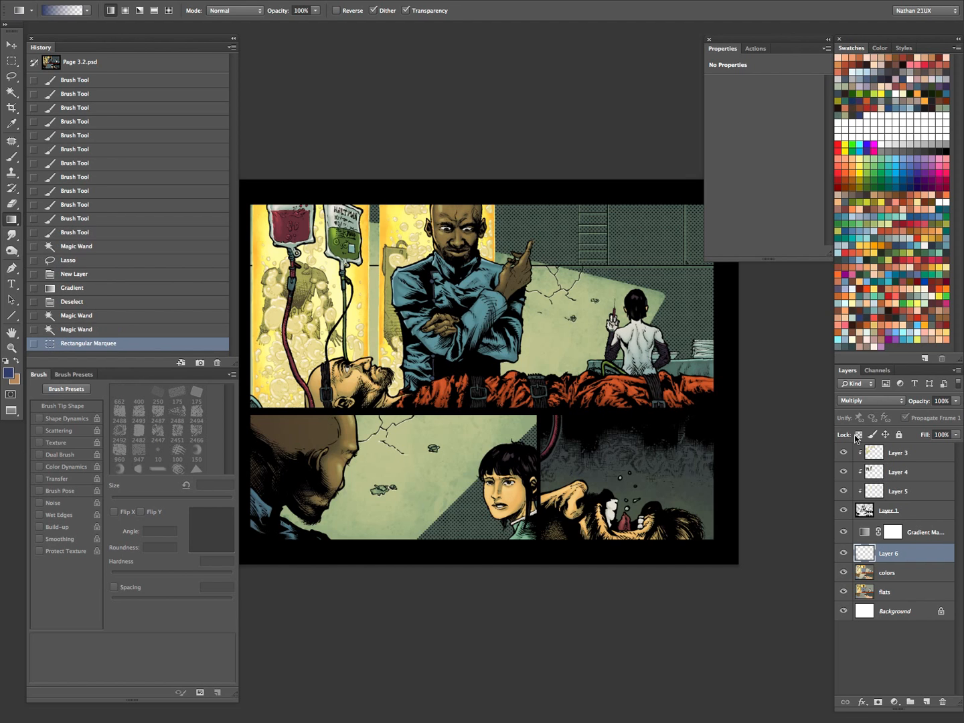
left_click_drag(724, 549, 643, 310)
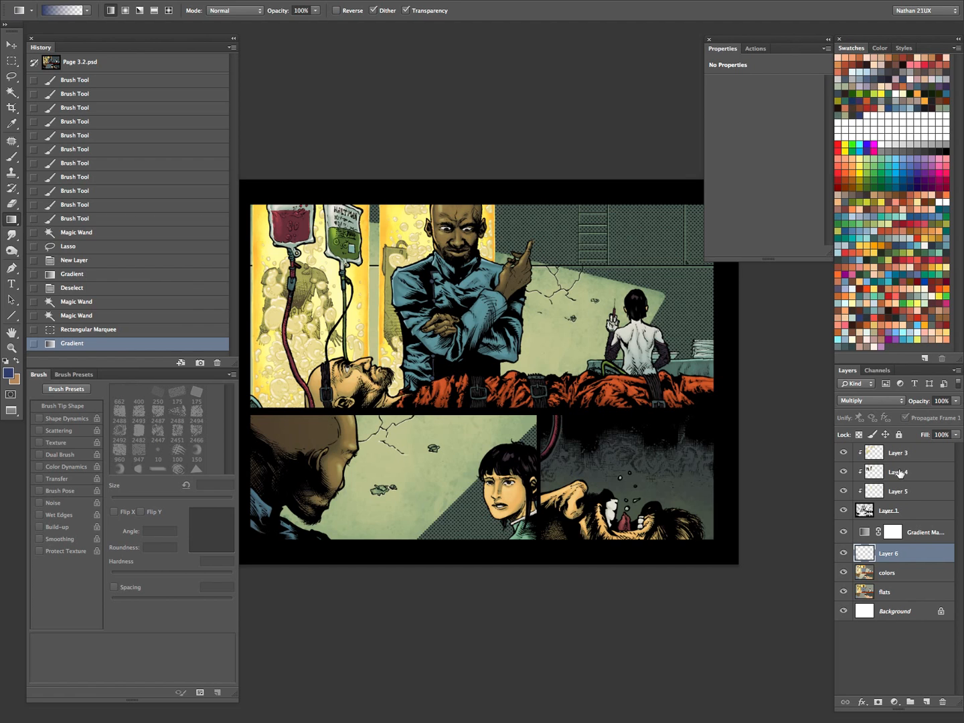
key("ctrl+z")
- Merge the Multiply layer down into the colors layer
left_click(871, 401)
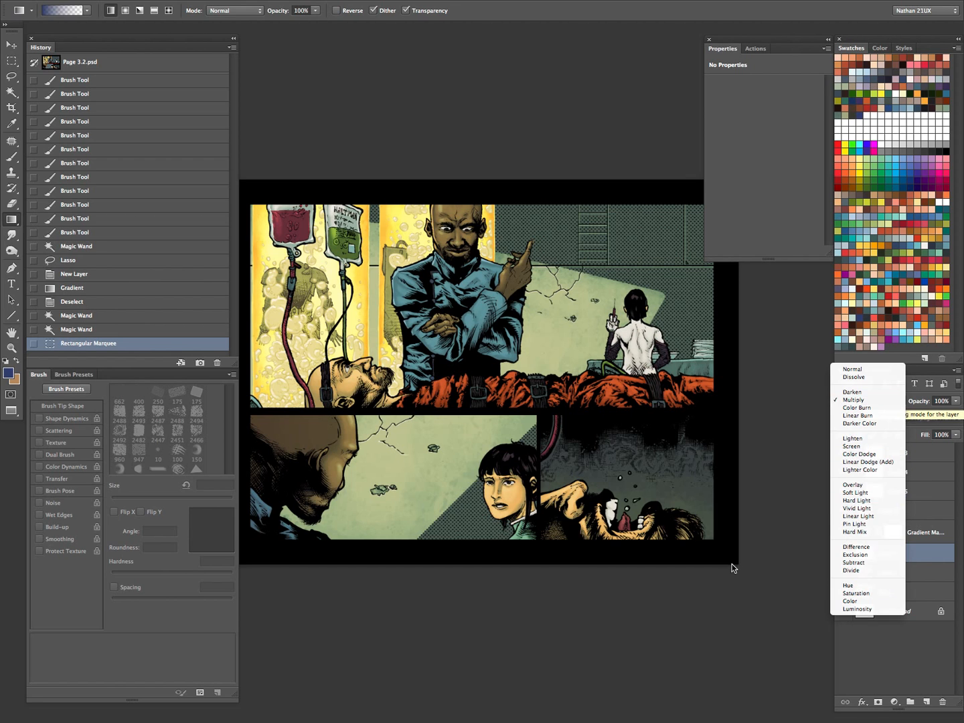
left_click(732, 568)
key("ctrl+e")
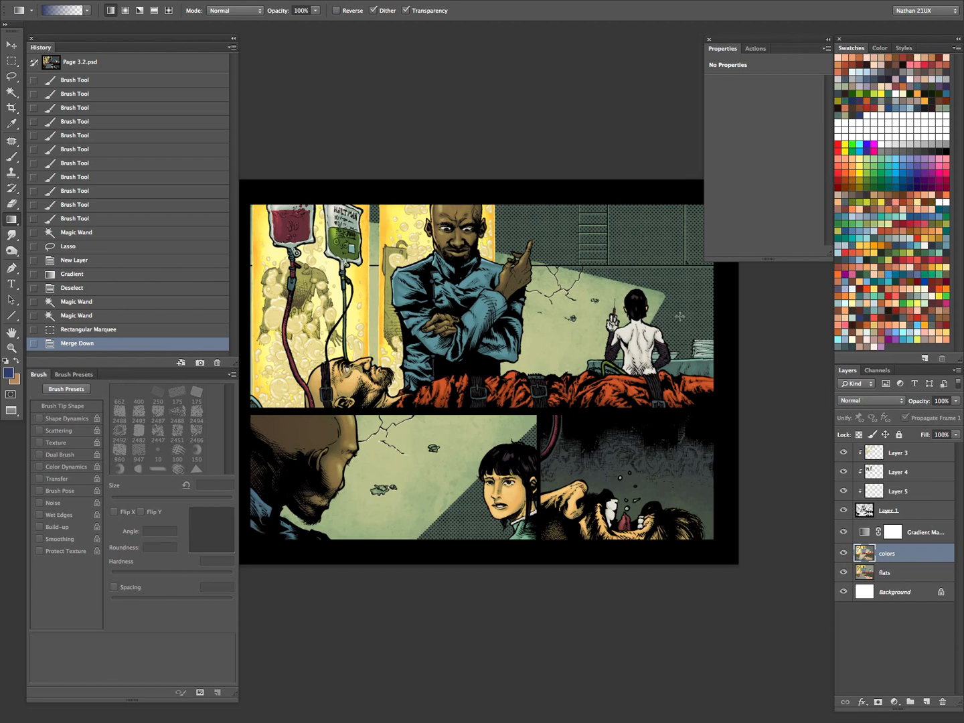
- Set the Gradient tool's blend mode to Color
left_click(261, 10)
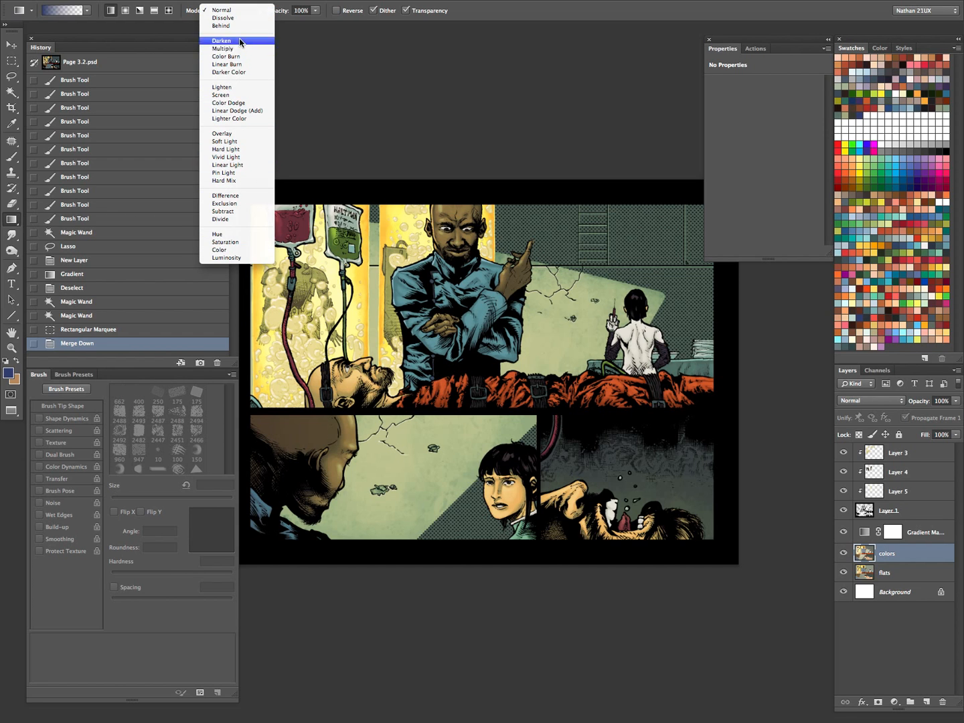
left_click(236, 244)
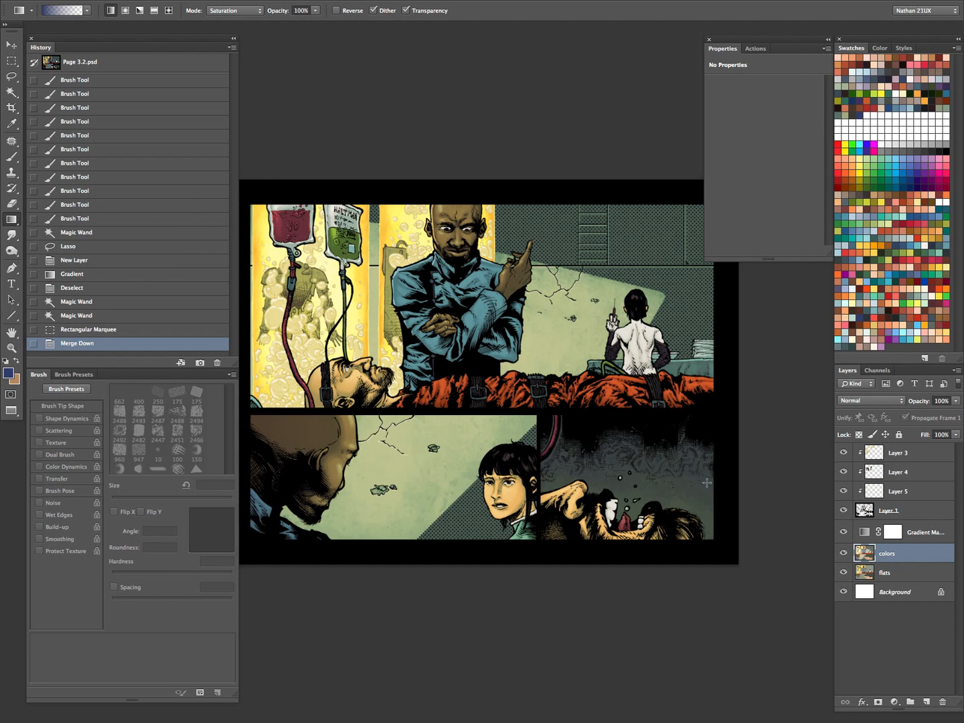
left_click(260, 11)
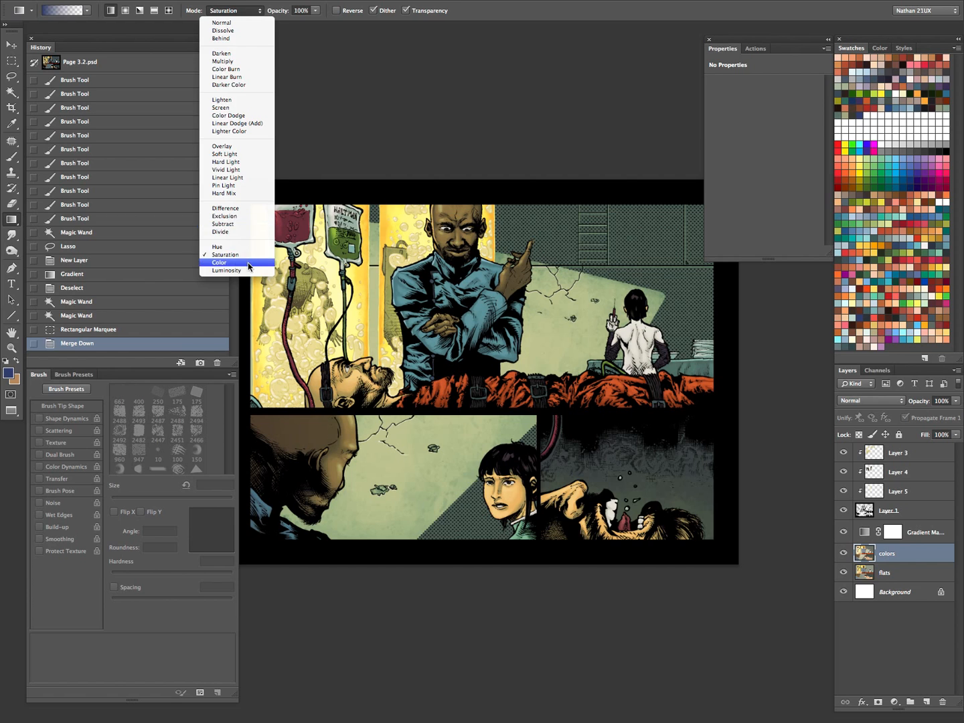
left_click(248, 258)
- Try Color-mode dark blue gradients over the bare-backed figure on the colors layer
left_click_drag(714, 490, 628, 252)
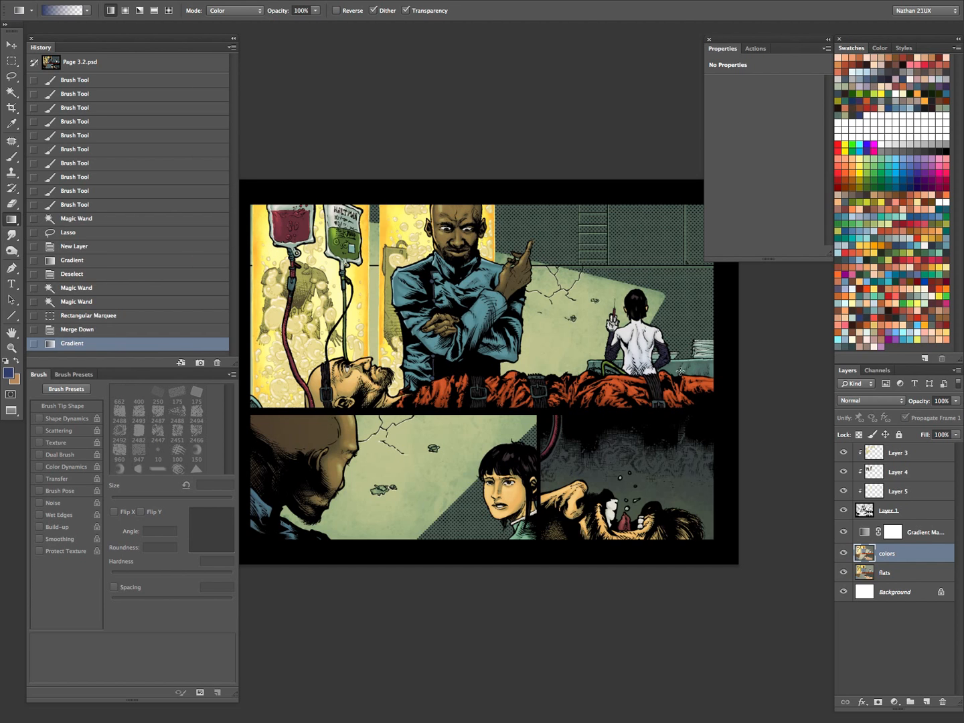
key("super+z")
left_click_drag(724, 426, 614, 322)
key("super+z")
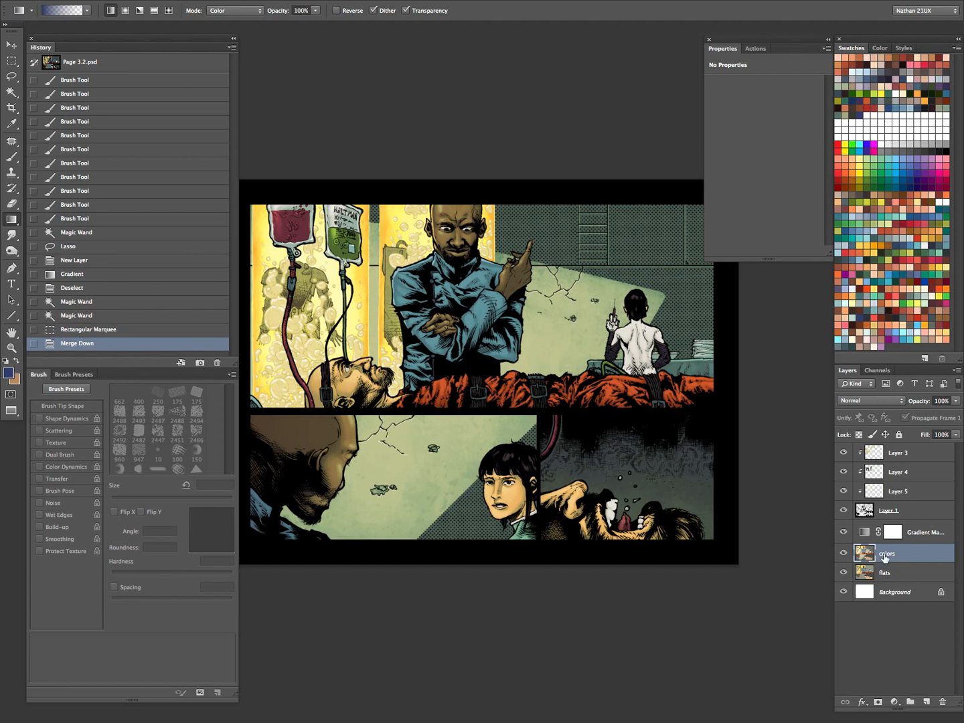
- Select the bare-backed figure's skin from the flats layer with the Magic Wand and make the colors layer active
left_click(897, 576)
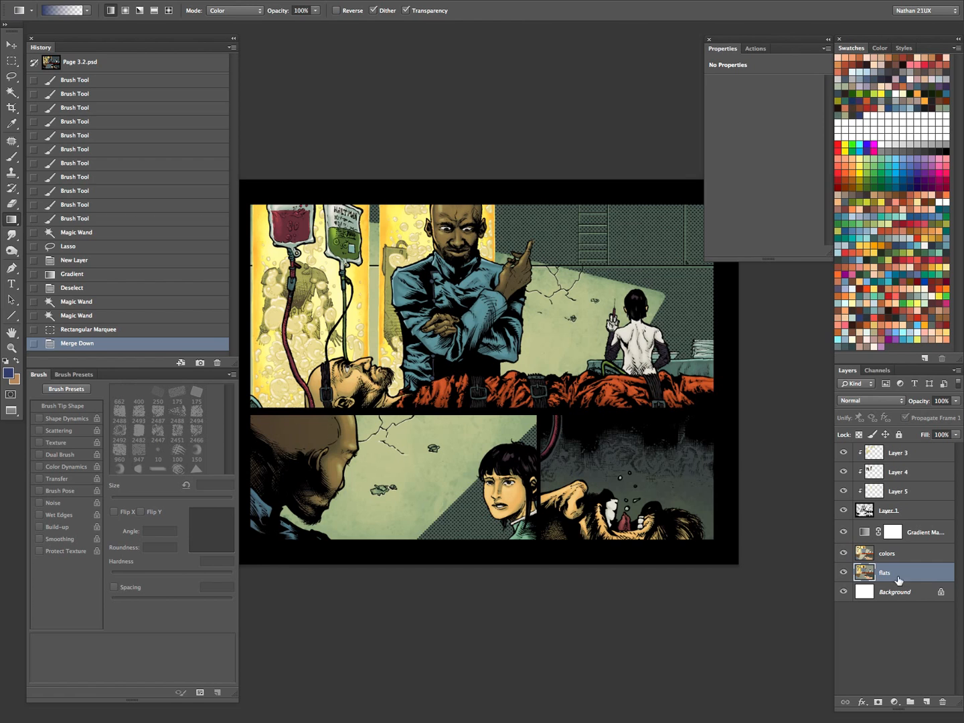
key("w")
left_click(651, 379)
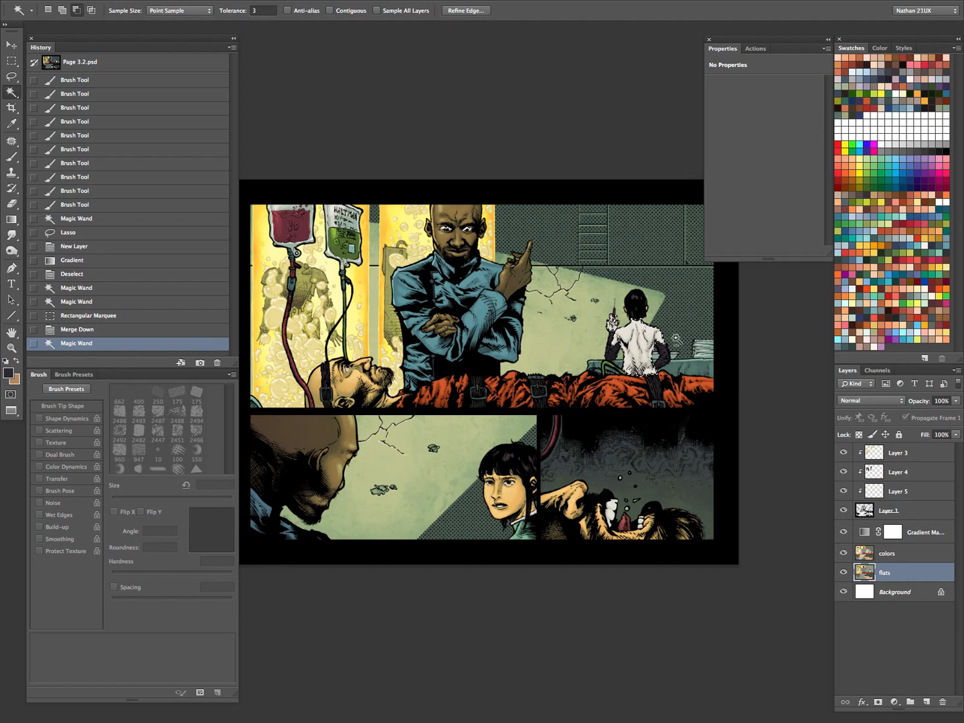
left_click(890, 554)
key("super+g")
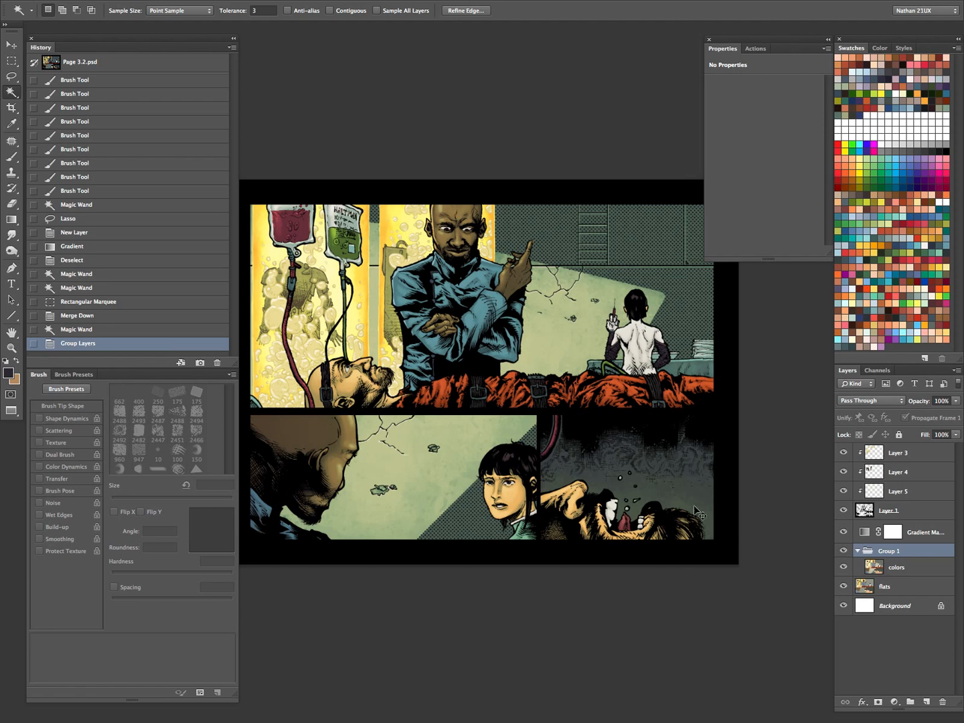
key("super+z")
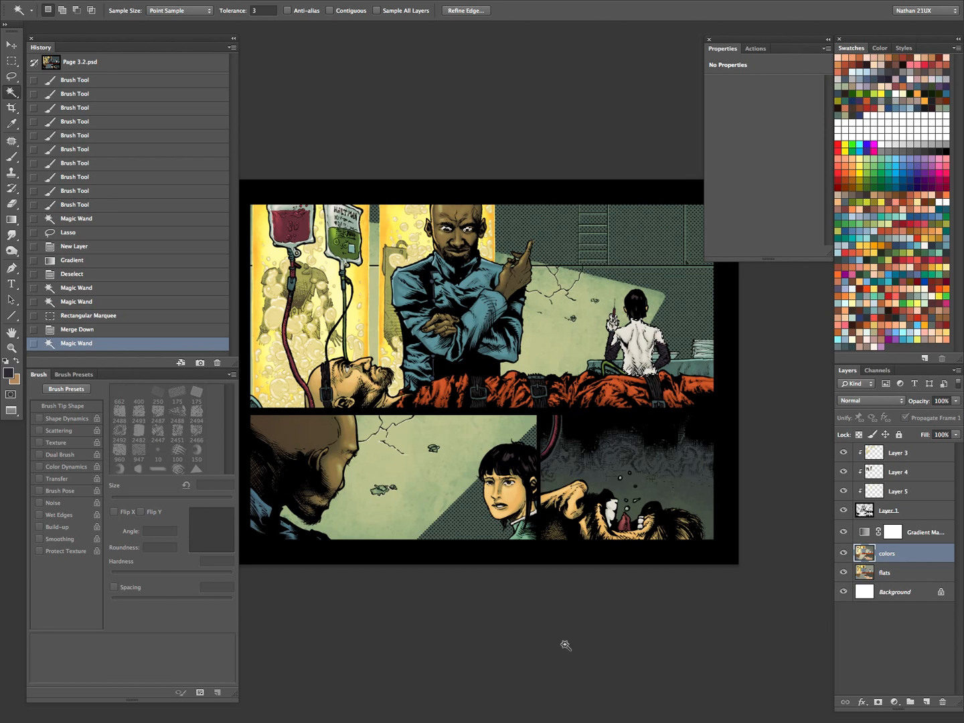
- Set the Gradient tool's blend mode to Multiply and shade the bare-backed figure's skin with dark gradients on the colors layer
key("b")
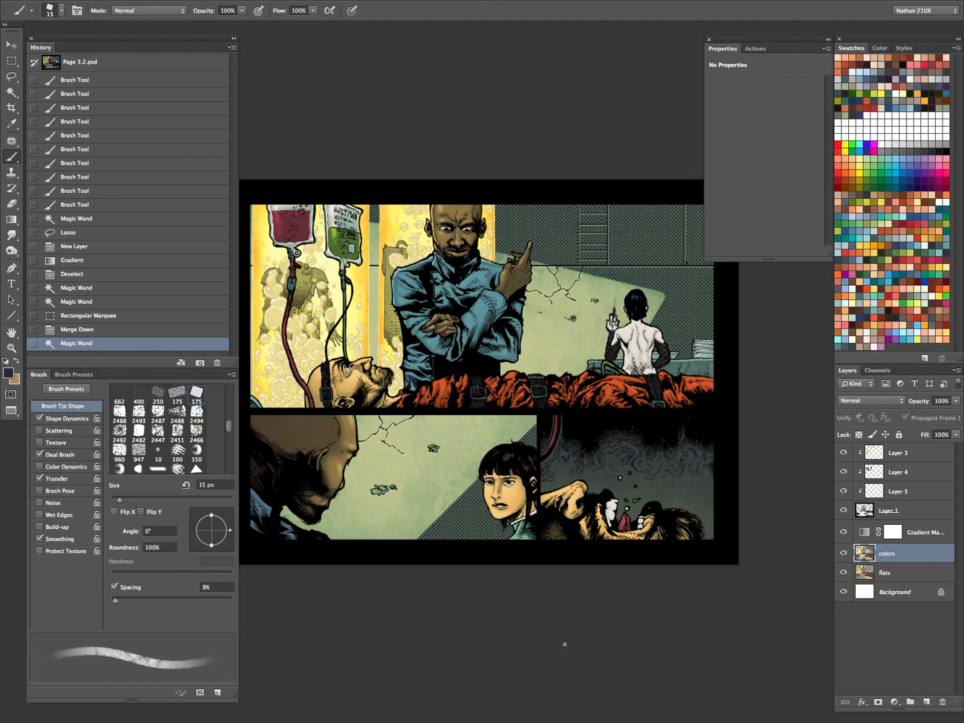
key("g")
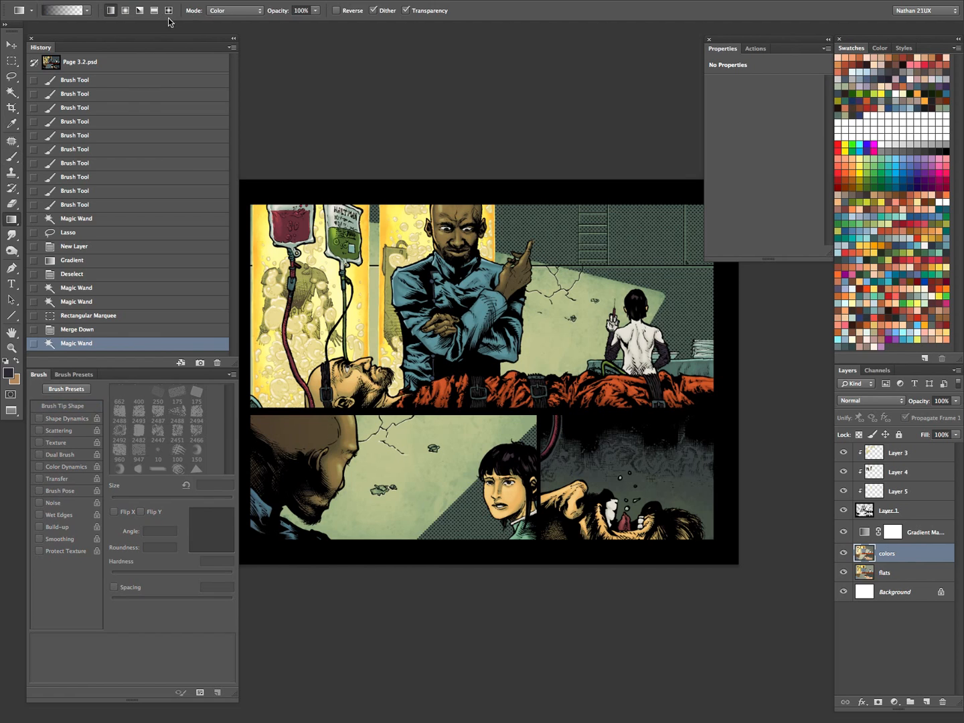
left_click(239, 14)
left_click(240, 64)
left_click_drag(664, 429, 640, 285)
key("super+z")
left_click_drag(750, 483, 631, 302)
key("super+z")
key("super+z")
left_click_drag(728, 592, 645, 328)
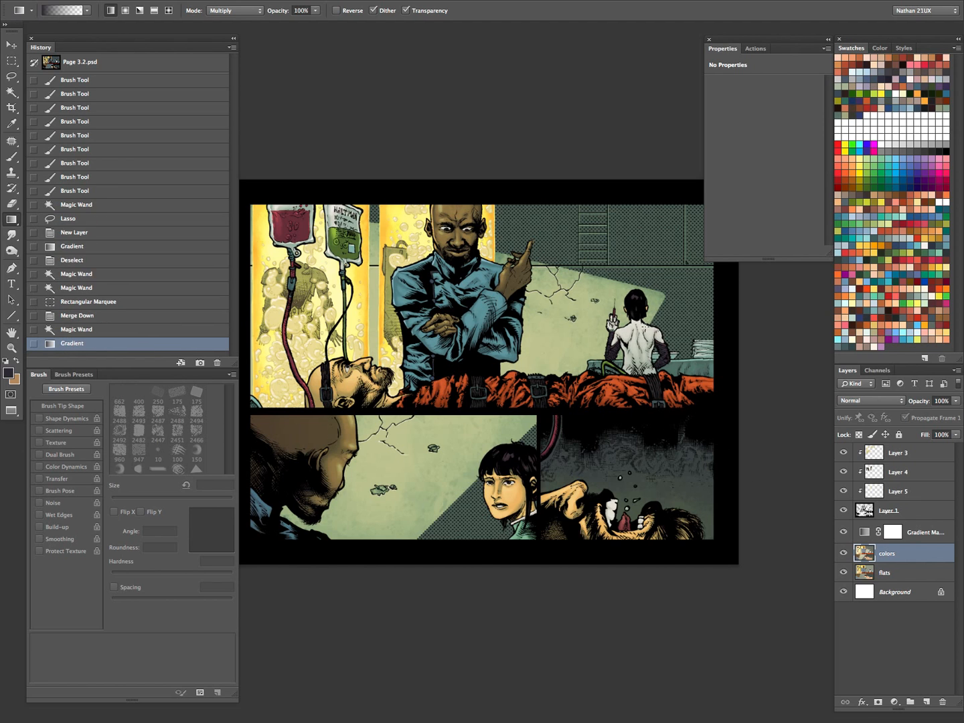
key("super+z")
left_click_drag(796, 403, 659, 342)
left_click_drag(661, 631, 661, 632)
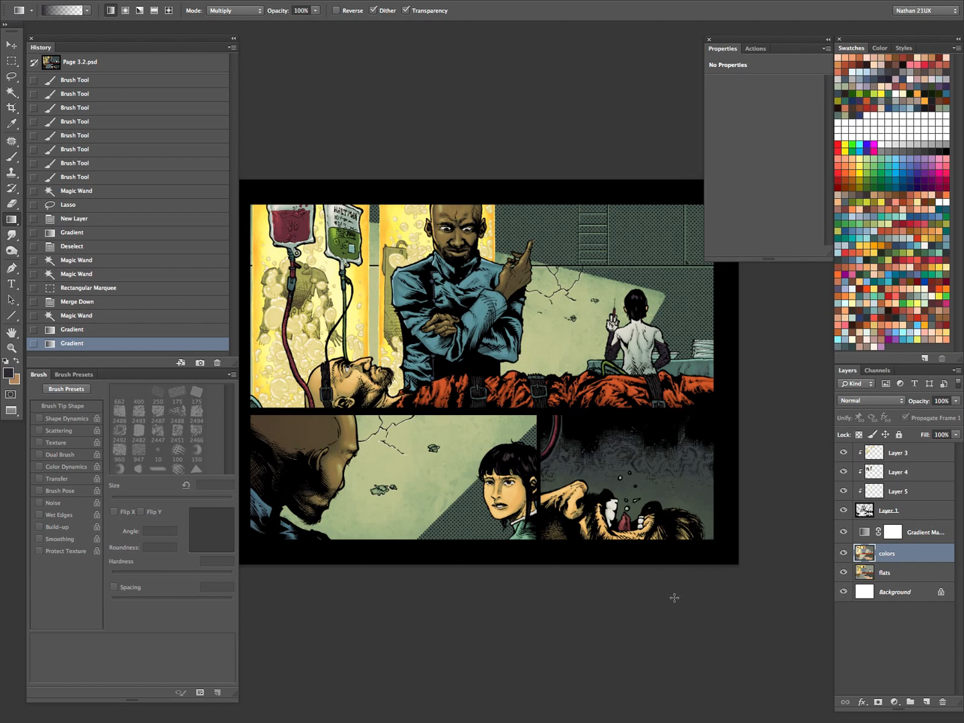
- Sample the light skin tone from the figure's upper back for the brush, with the Gradient Map layer temporarily hidden
key("z")
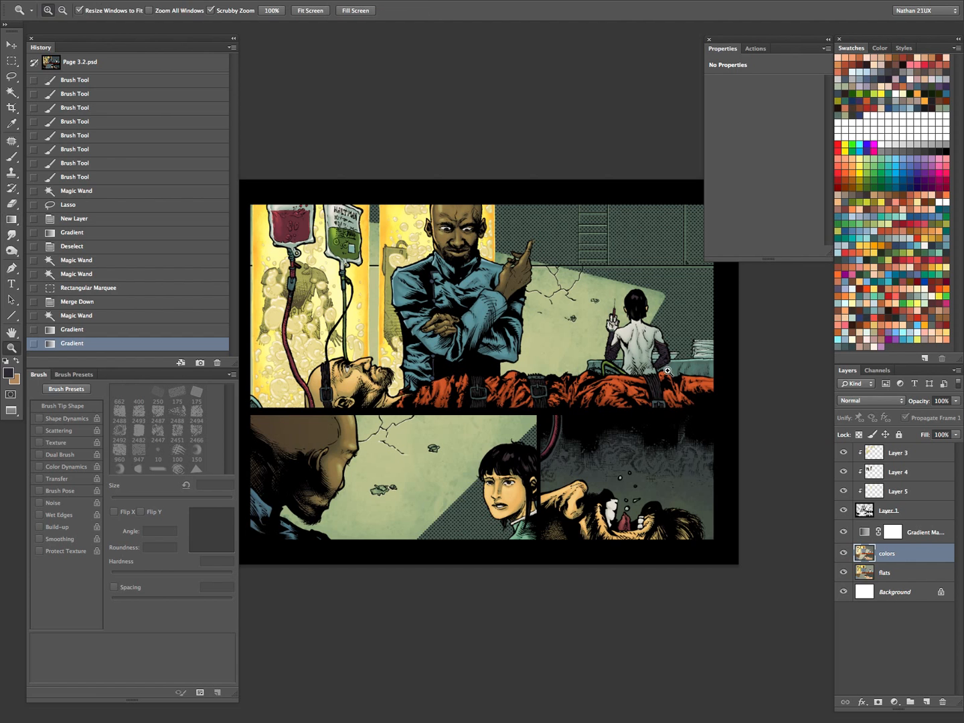
left_click_drag(708, 480, 663, 471)
left_click_drag(643, 354, 703, 350)
key("b")
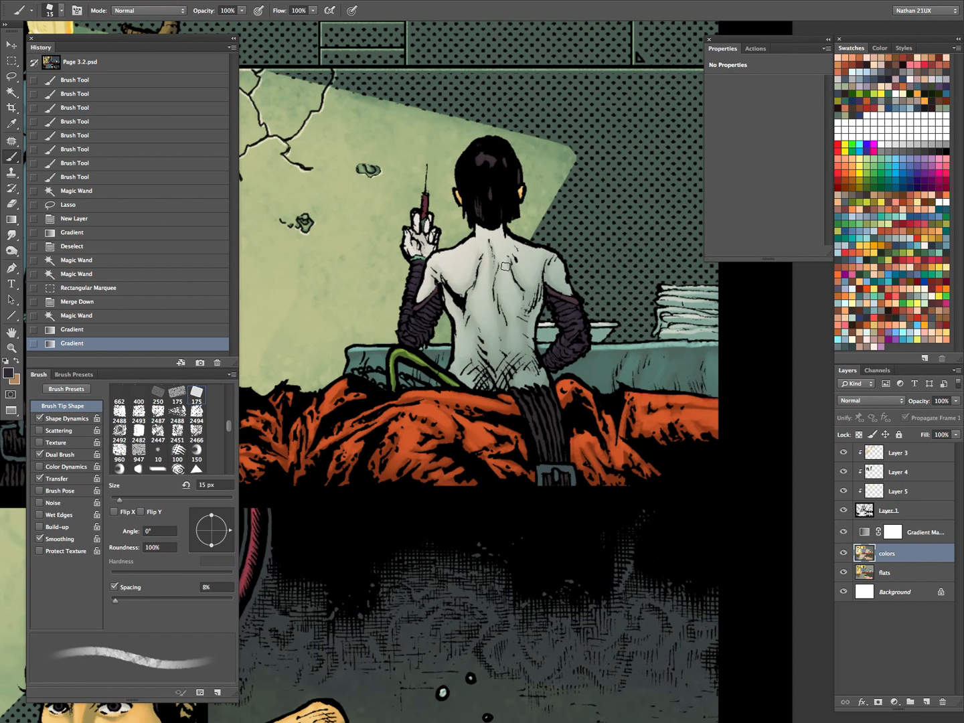
left_click(504, 250, "alt")
left_click(844, 532)
left_click(505, 246, "alt")
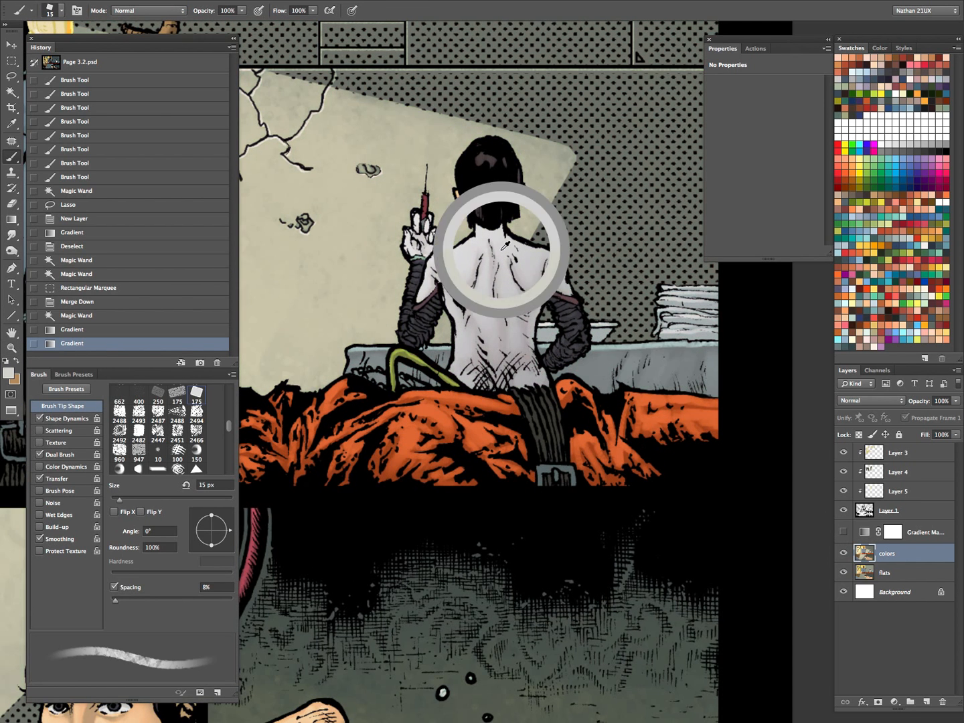
left_click(844, 532)
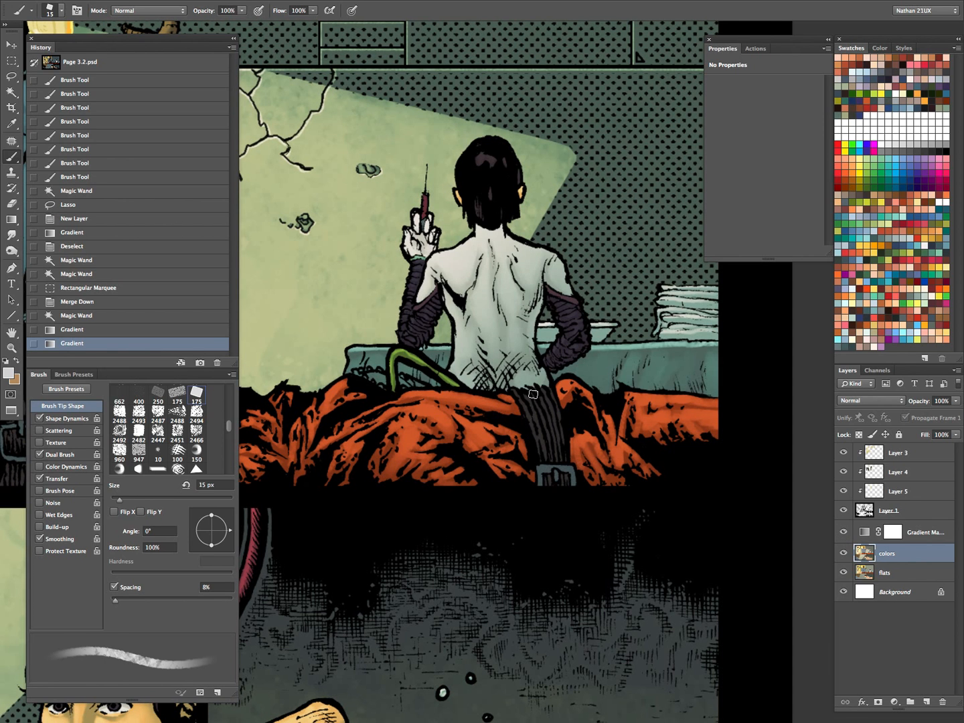
- Paint light skin highlights on the figure's shoulders and upper back with a 10 to 15 px brush
key("bracketleft")
key("bracketleft")
key("bracketright")
key("bracketright")
left_click(517, 252)
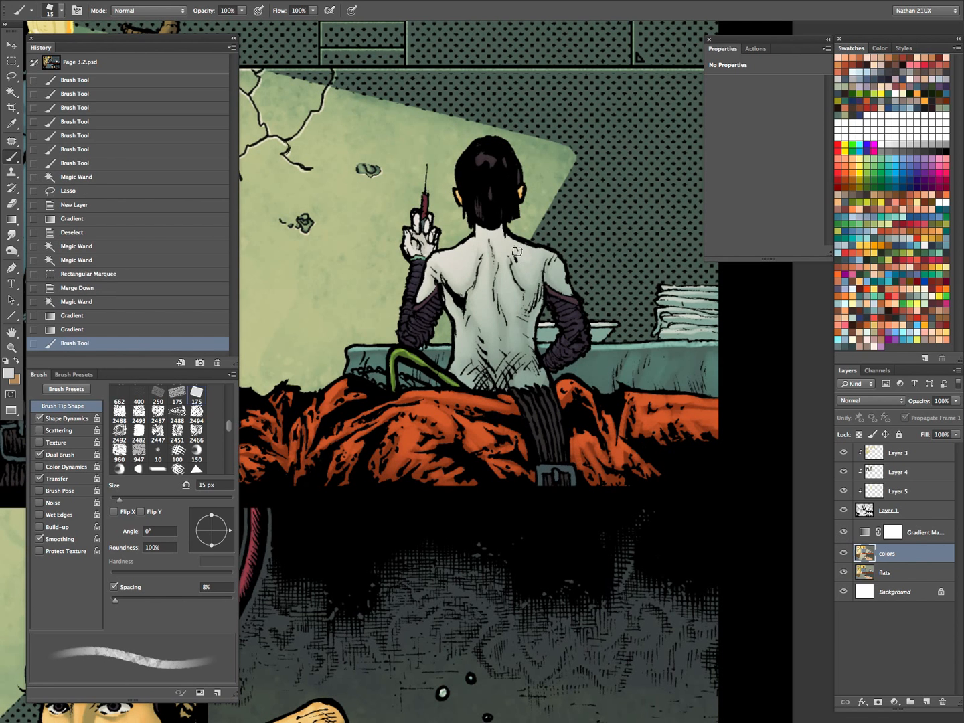
left_click(529, 276)
left_click(532, 271)
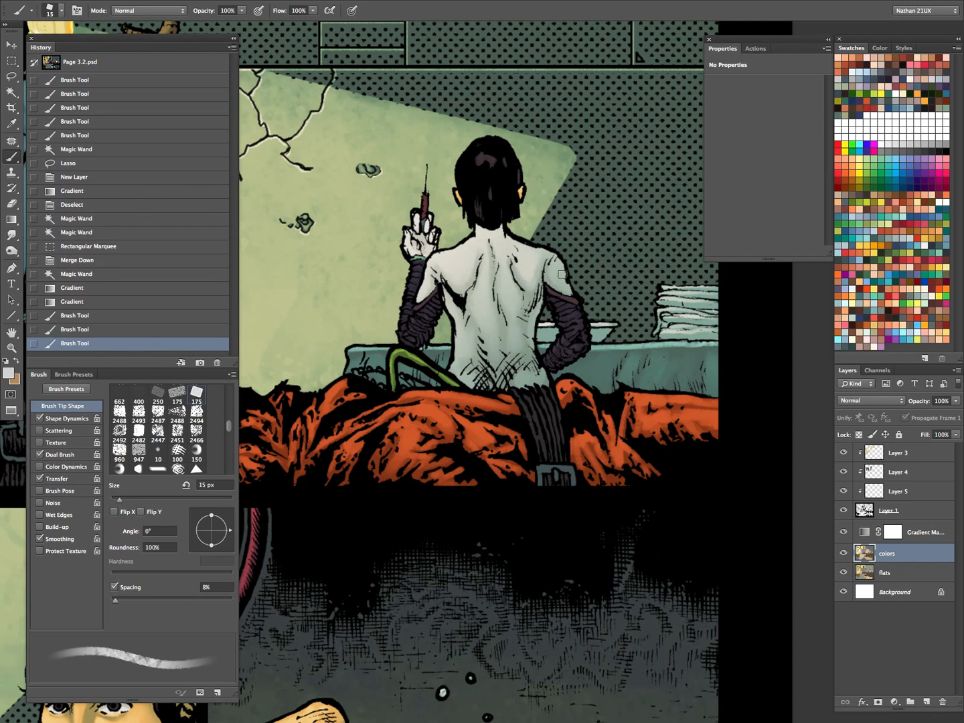
key("bracketleft")
left_click(562, 281)
left_click(517, 307)
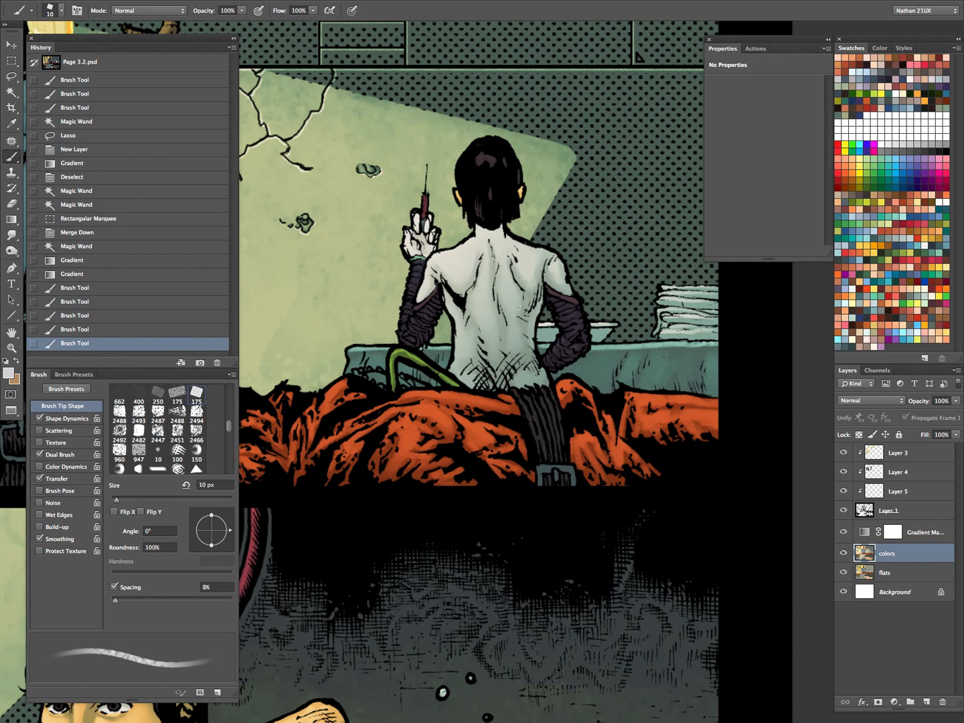
left_click(504, 271)
key("bracketright")
left_click(511, 288)
left_click(488, 285)
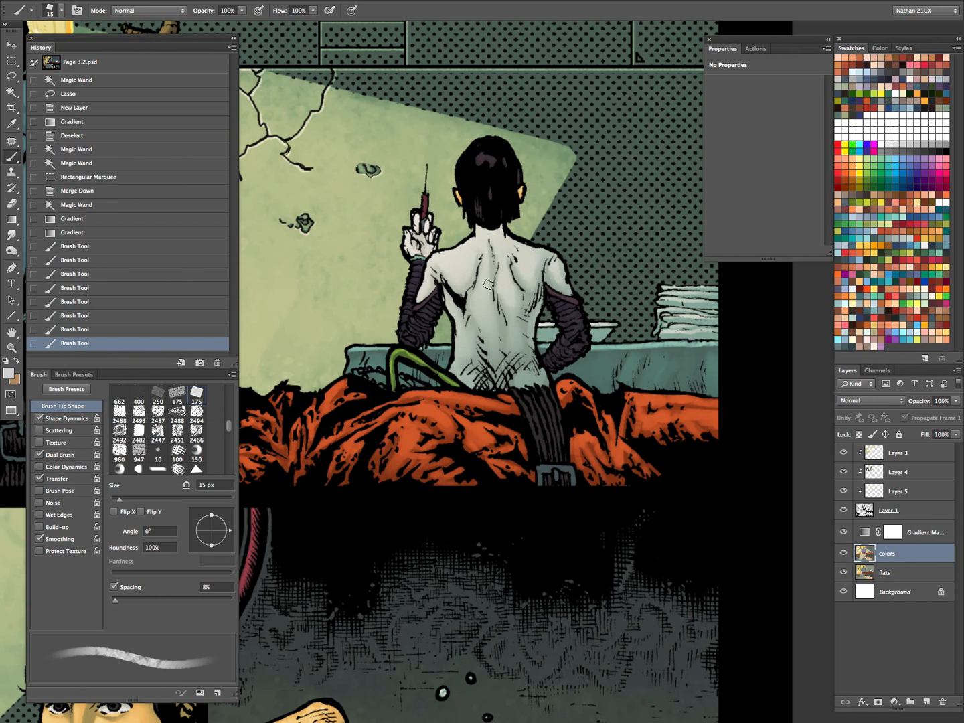
- Paint light skin highlights down the figure's spine, waist and lower back with the 15 px brush
left_click_drag(482, 292, 487, 329)
mouse_move(490, 332)
left_mouse_down()
mouse_move(489, 340)
mouse_move(514, 343)
mouse_move(473, 344)
left_mouse_up()
left_click(525, 375)
left_click(522, 380)
left_click(471, 386)
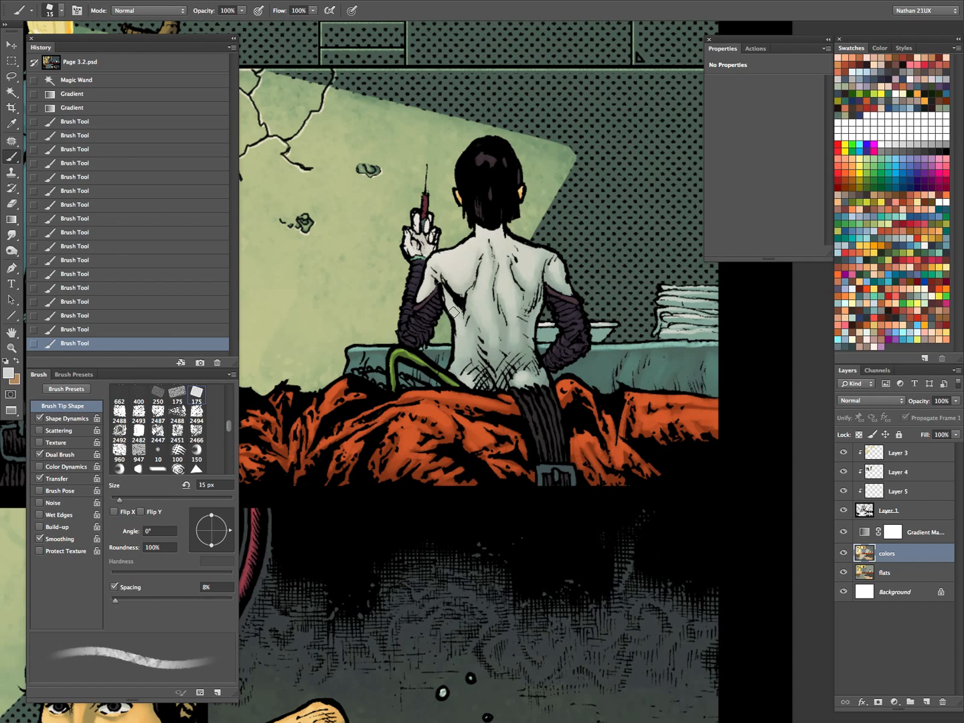
left_click(465, 356)
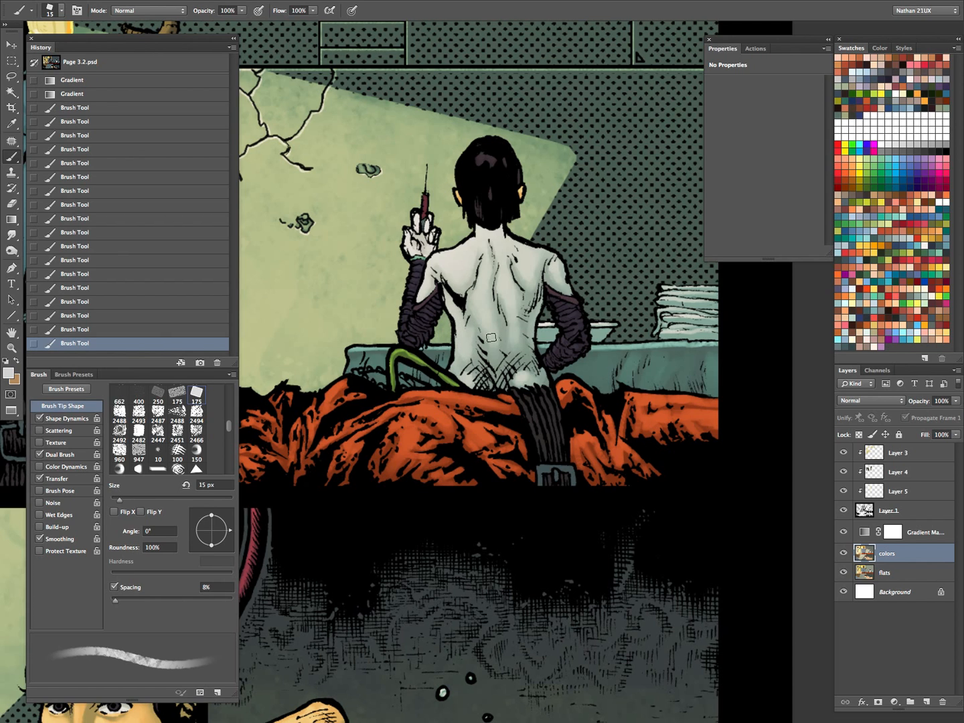
mouse_move(491, 338)
left_mouse_down()
mouse_move(493, 357)
mouse_move(498, 350)
left_mouse_up()
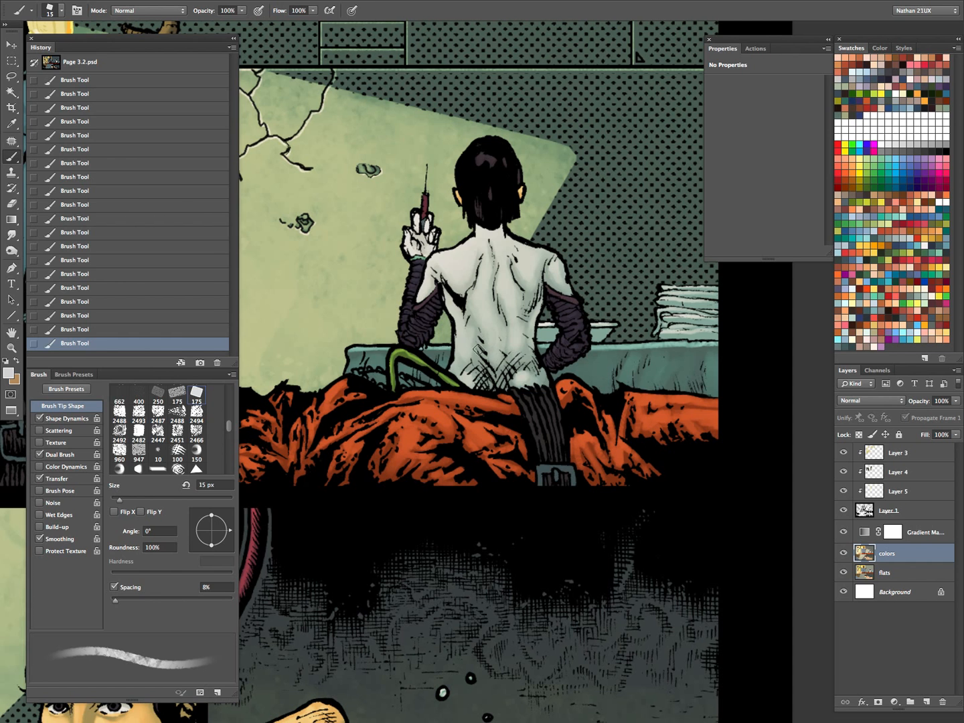
- Sample the brown of the bald man's head in the lower panel with the Gradient Map temporarily hidden, and darken that foreground color
key("z")
left_click_drag(582, 368, 524, 507)
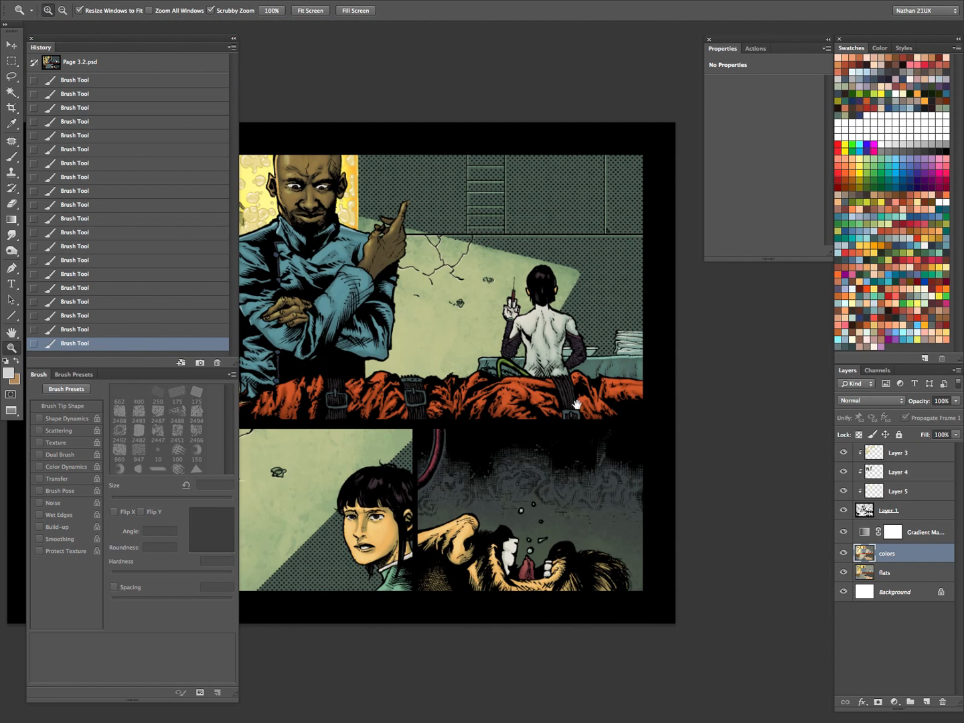
mouse_move(588, 449)
left_mouse_down()
mouse_move(657, 336)
mouse_move(710, 302)
left_mouse_up()
left_click_drag(563, 423, 665, 392)
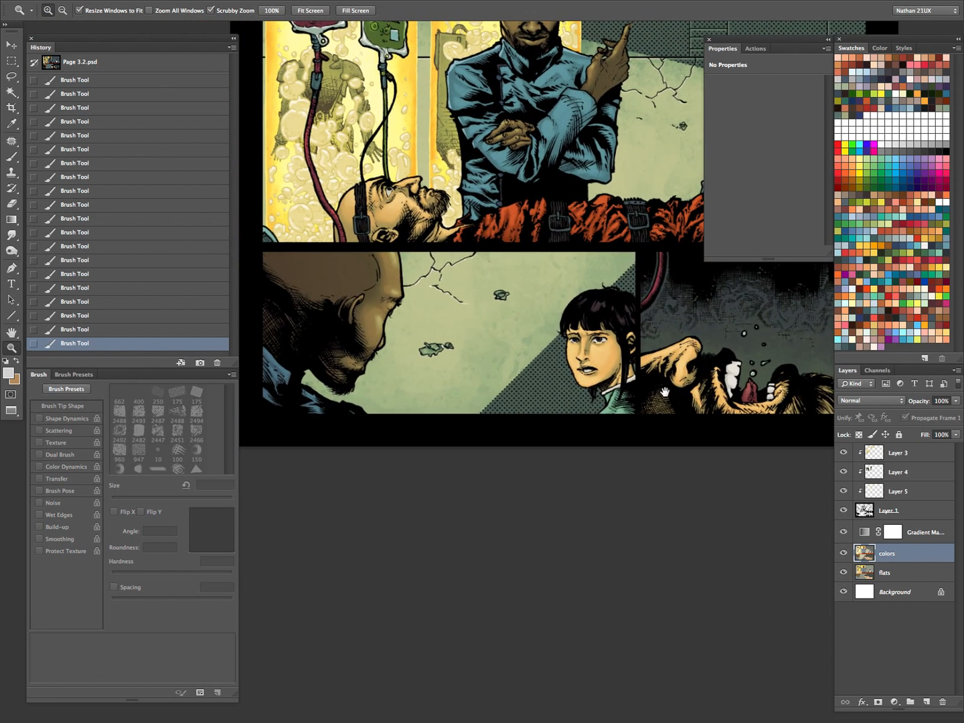
left_click(844, 532)
key("b")
left_click(281, 258, "alt")
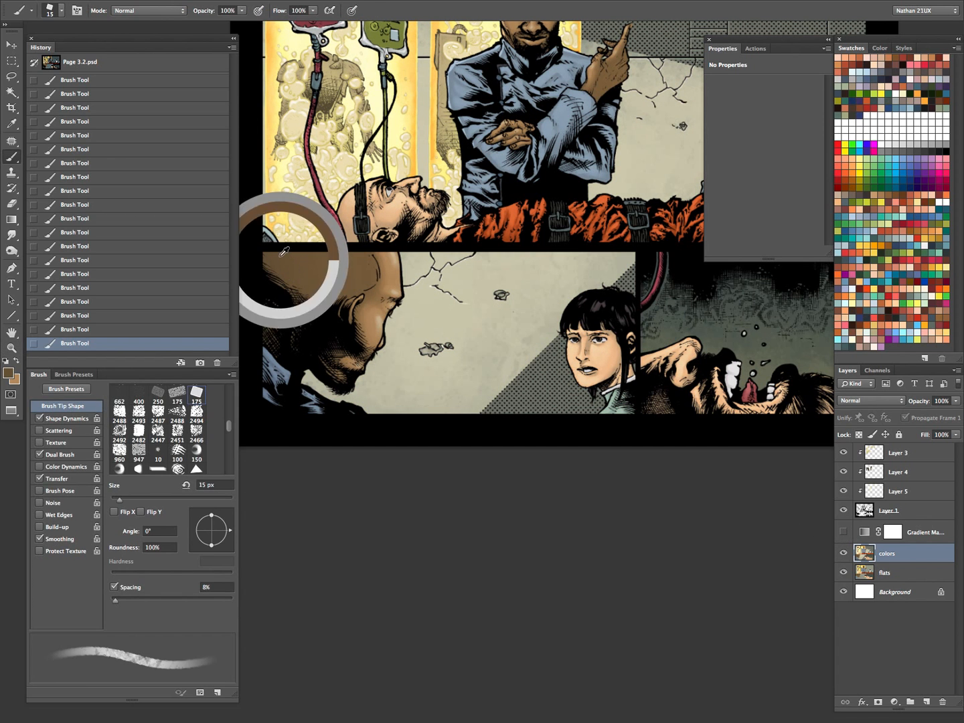
left_click(9, 373)
mouse_move(400, 602)
left_mouse_down()
mouse_move(355, 626)
mouse_move(390, 614)
left_mouse_up()
left_click(601, 502)
scroll(500, 370, "up", 2)
scroll(499, 371, "left", 5)
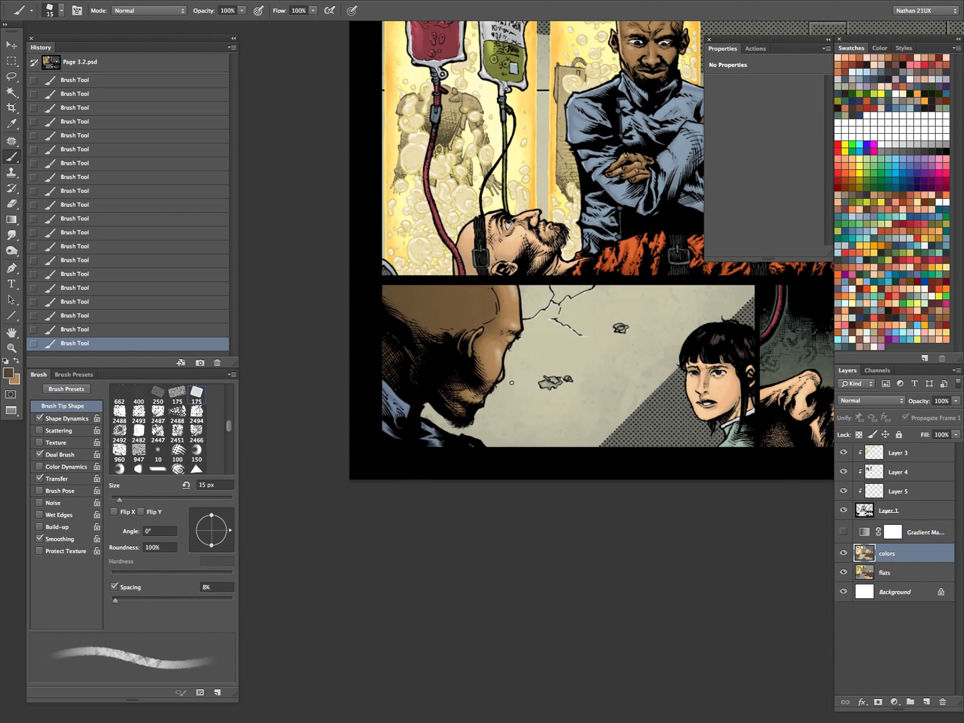
key("bracketright")
left_click(844, 532)
- Set the brush to 50 px, select the bald man's skin areas with the Magic Wand and hide the selection edges
key("bracketright")
key("bracketright")
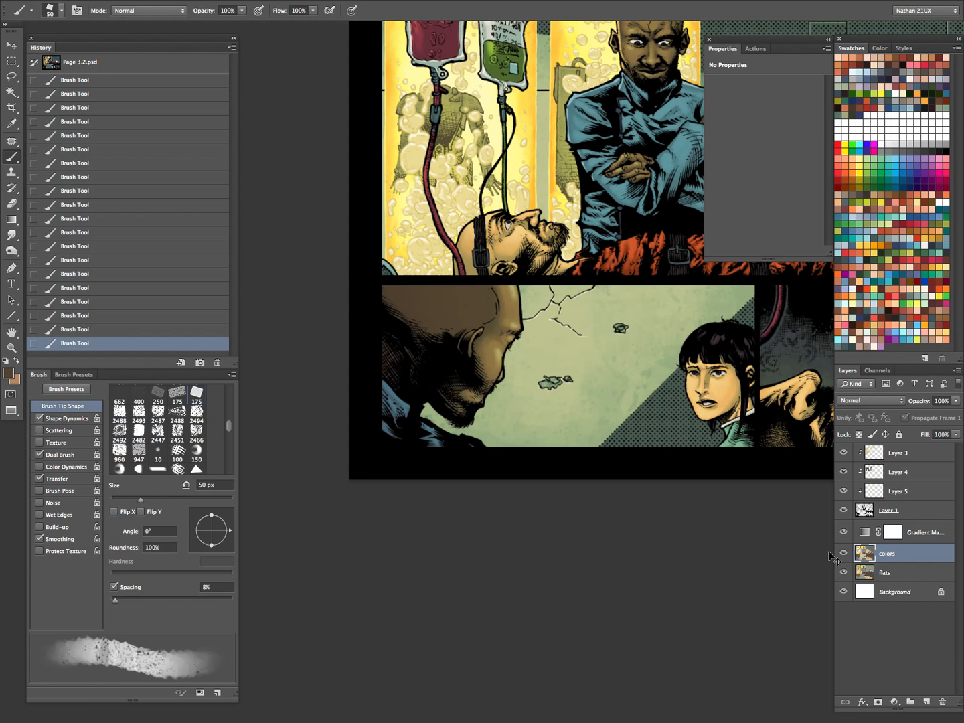
key("ctrl+d")
key("w")
left_click(487, 309)
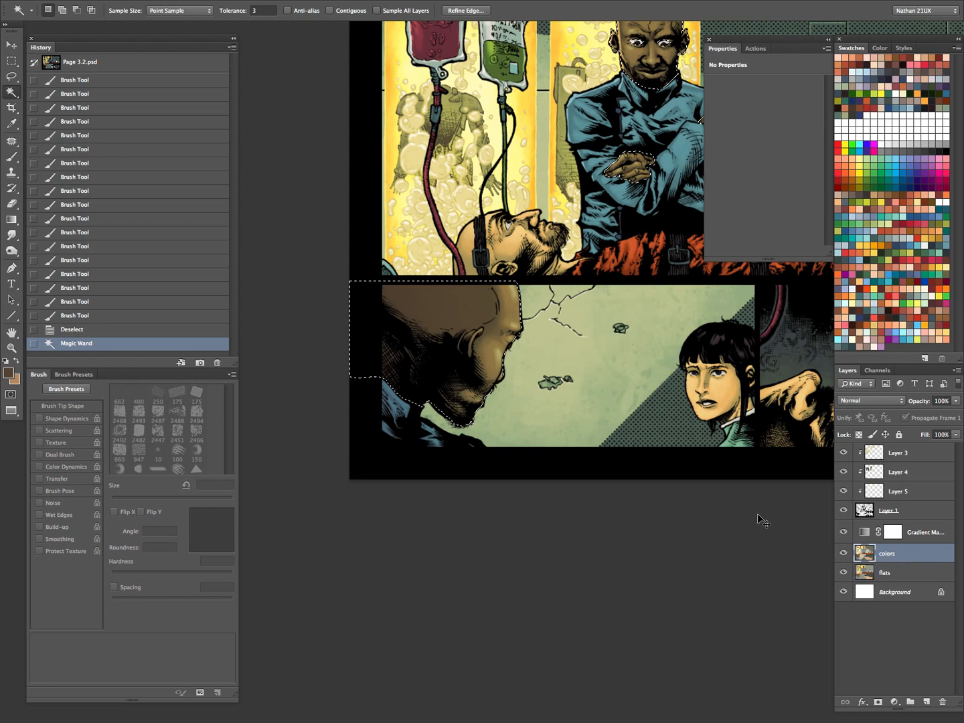
key("ctrl+h")
key("b")
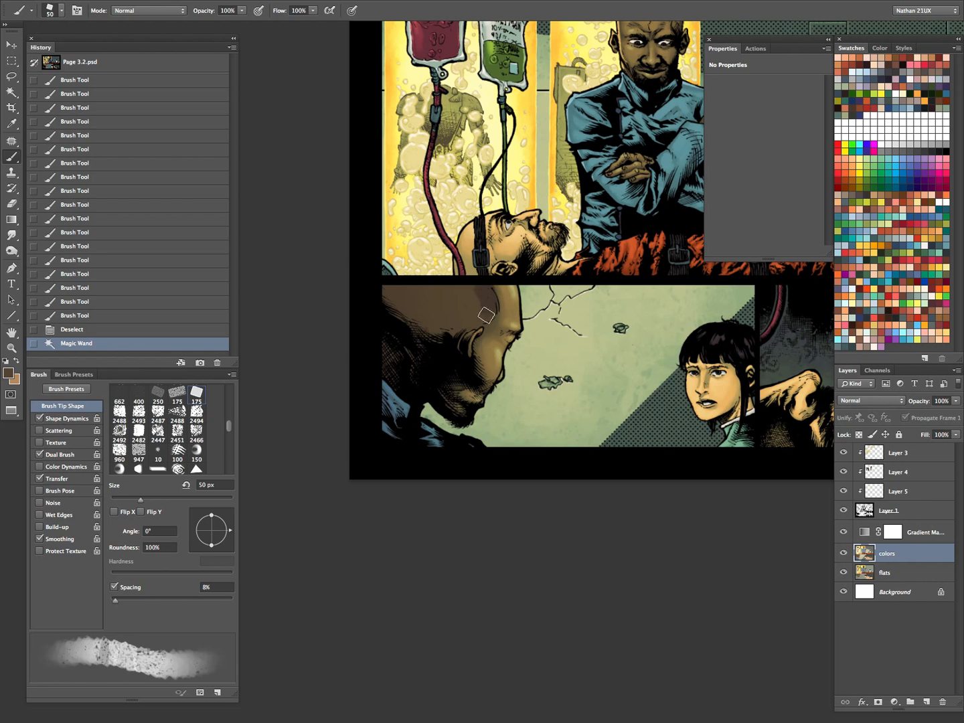
- Try painting dark brown shadow over the bald man's head directly on the colors layer
mouse_move(462, 332)
left_mouse_down()
mouse_move(477, 300)
mouse_move(451, 331)
mouse_move(458, 286)
mouse_move(428, 329)
mouse_move(428, 287)
mouse_move(383, 292)
mouse_move(421, 379)
mouse_move(402, 344)
mouse_move(411, 397)
mouse_move(433, 385)
mouse_move(455, 419)
left_mouse_up()
left_click_drag(455, 419, 454, 377)
mouse_move(455, 377)
left_mouse_down()
mouse_move(488, 364)
mouse_move(488, 293)
left_mouse_up()
key("super+z")
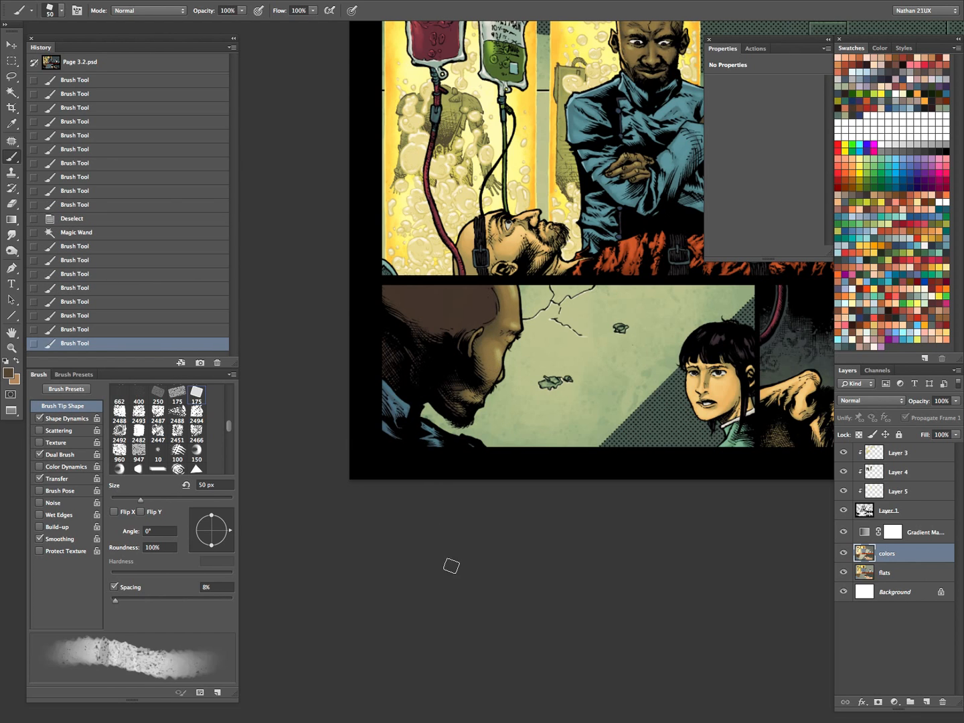
left_click(844, 554)
left_click(844, 554)
- Undo the dark brown brush strokes on the bald man's head
key("super+alt+z")
key("super+alt+z")
key("super+alt+z")
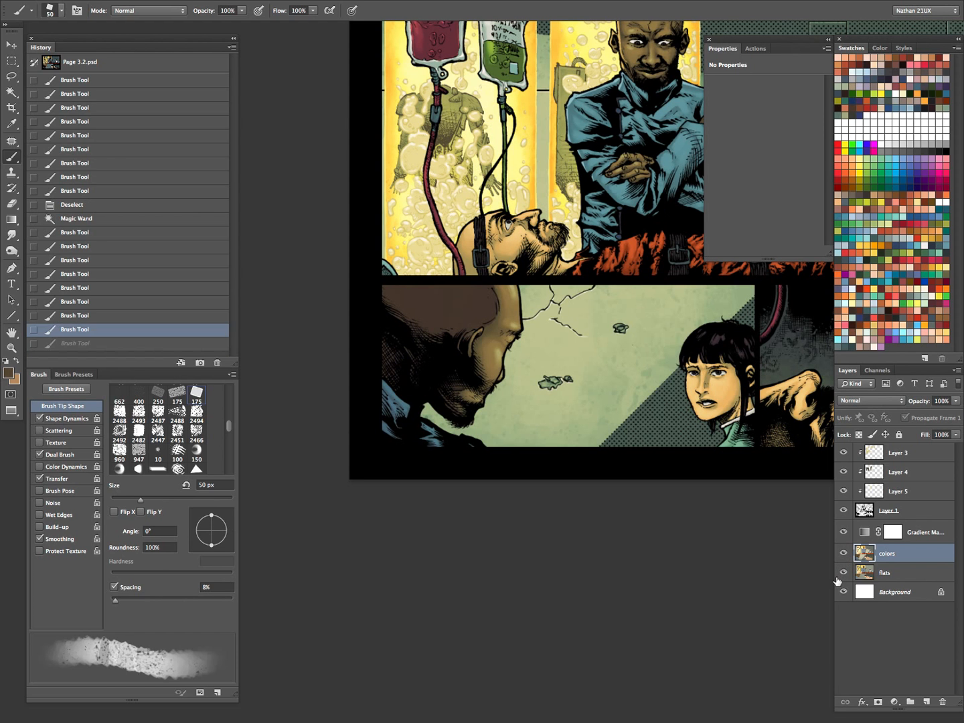
key("super+alt+z")
key("super+alt+z")
key("super+alt+z")
key("super+alt+z")
key("super+alt+z")
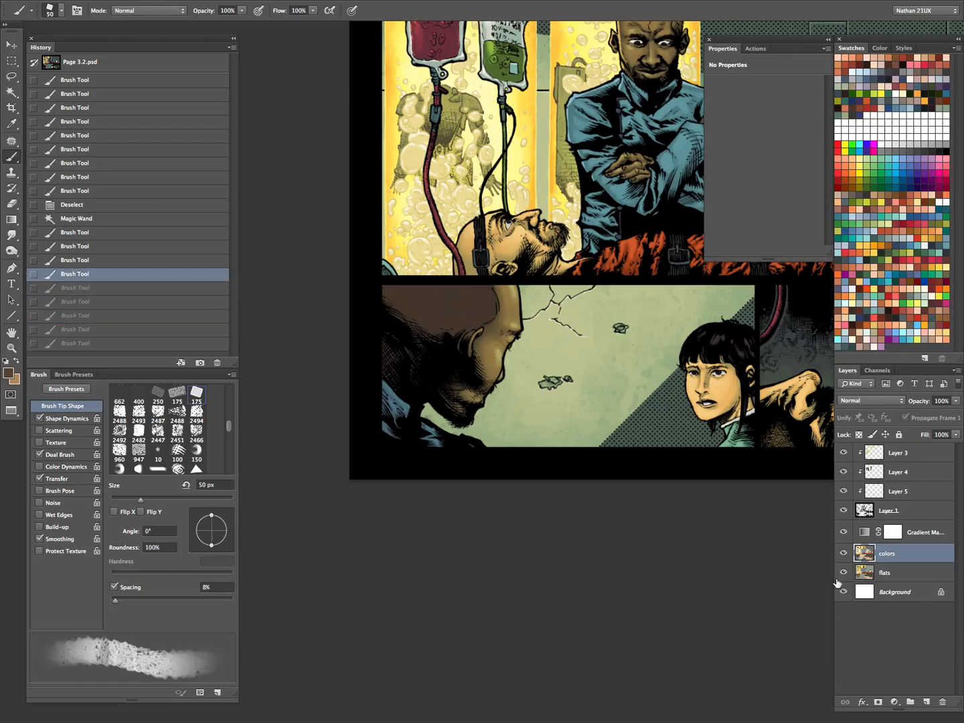
key("super+alt+z")
- Create a new normal-mode layer above the colors layer
left_click(837, 577)
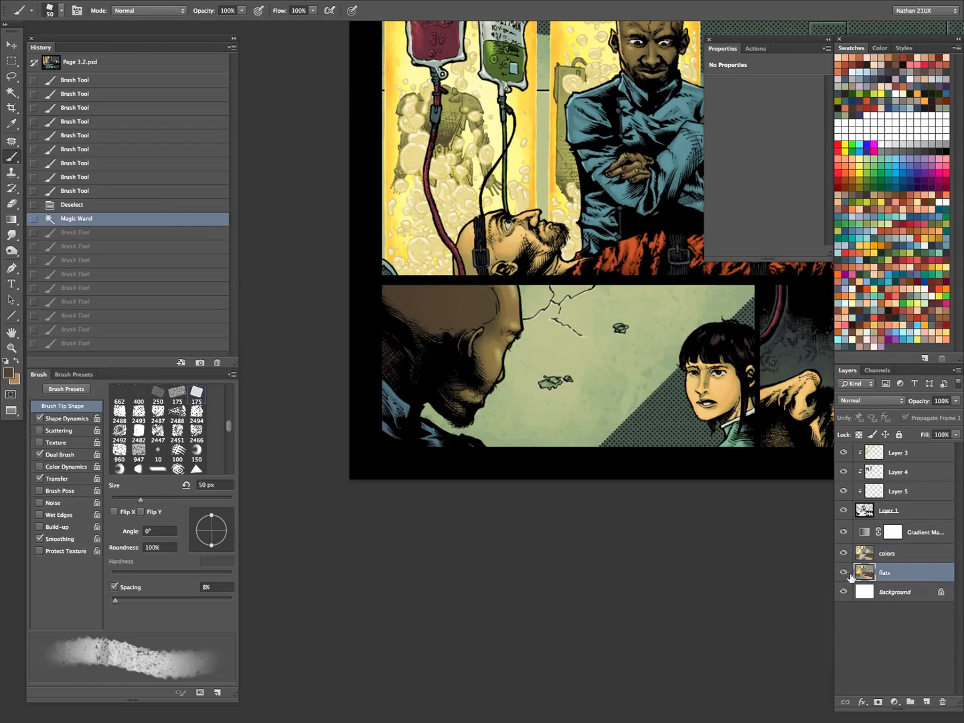
left_click(882, 559)
key("super+shift+n")
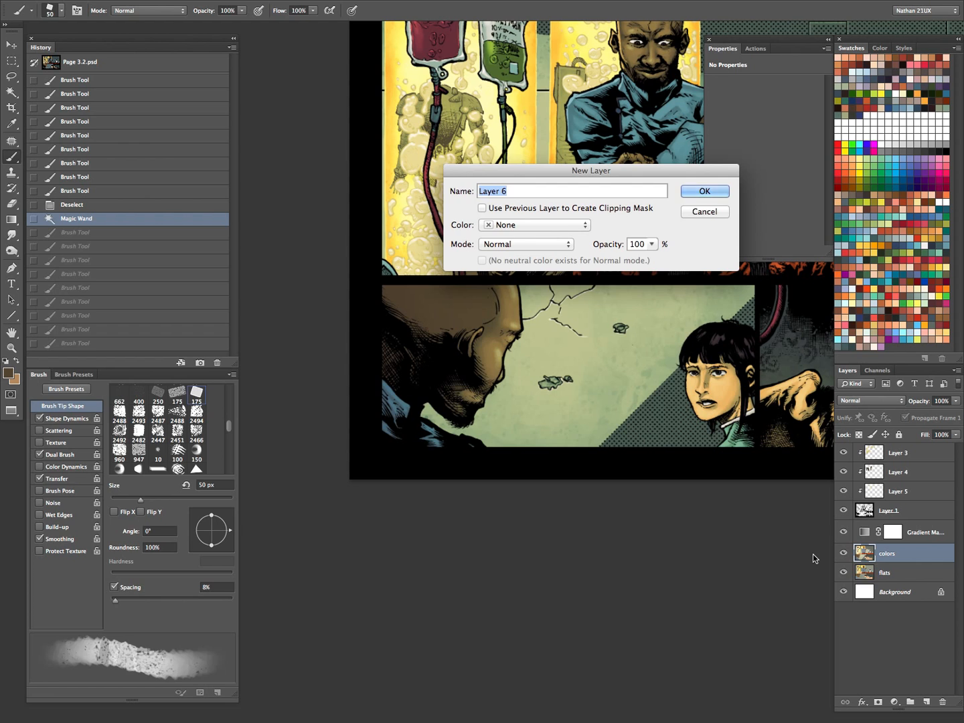
key("Return")
- Paint dark brown shadow over the bald man's scalp, neck and jaw on the new layer
scroll(469, 323, "up", 1)
mouse_move(511, 268)
left_mouse_down()
mouse_move(459, 332)
mouse_move(517, 310)
mouse_move(465, 326)
mouse_move(437, 352)
mouse_move(435, 385)
left_mouse_up()
key("bracketleft")
key("bracketleft")
mouse_move(428, 462)
left_mouse_down()
mouse_move(407, 473)
mouse_move(464, 523)
mouse_move(446, 502)
left_mouse_up()
mouse_move(446, 493)
left_mouse_down()
mouse_move(452, 505)
mouse_move(457, 452)
left_mouse_up()
key("bracketright")
left_click(438, 494)
key("bracketright")
key("bracketright")
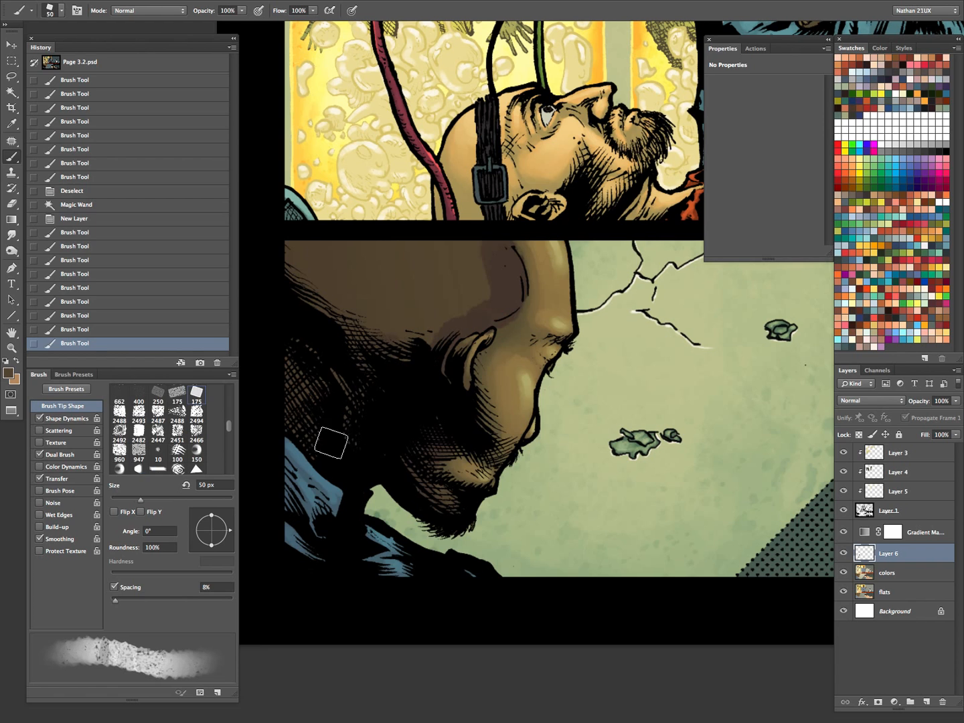
mouse_move(297, 241)
left_mouse_down()
mouse_move(327, 302)
mouse_move(354, 254)
mouse_move(372, 332)
mouse_move(401, 241)
mouse_move(422, 259)
mouse_move(452, 255)
mouse_move(462, 307)
mouse_move(491, 275)
mouse_move(453, 252)
mouse_move(466, 308)
mouse_move(338, 286)
left_mouse_up()
- Erase the dark shadow spilling over the bald man's ear and forehead with a small soft eraser of up to 20 px
key("e")
key("bracketleft")
key("bracketleft")
key("bracketleft")
key("bracketleft")
key("bracketleft")
key("bracketleft")
key("bracketleft")
key("bracketleft")
key("bracketleft")
key("bracketleft")
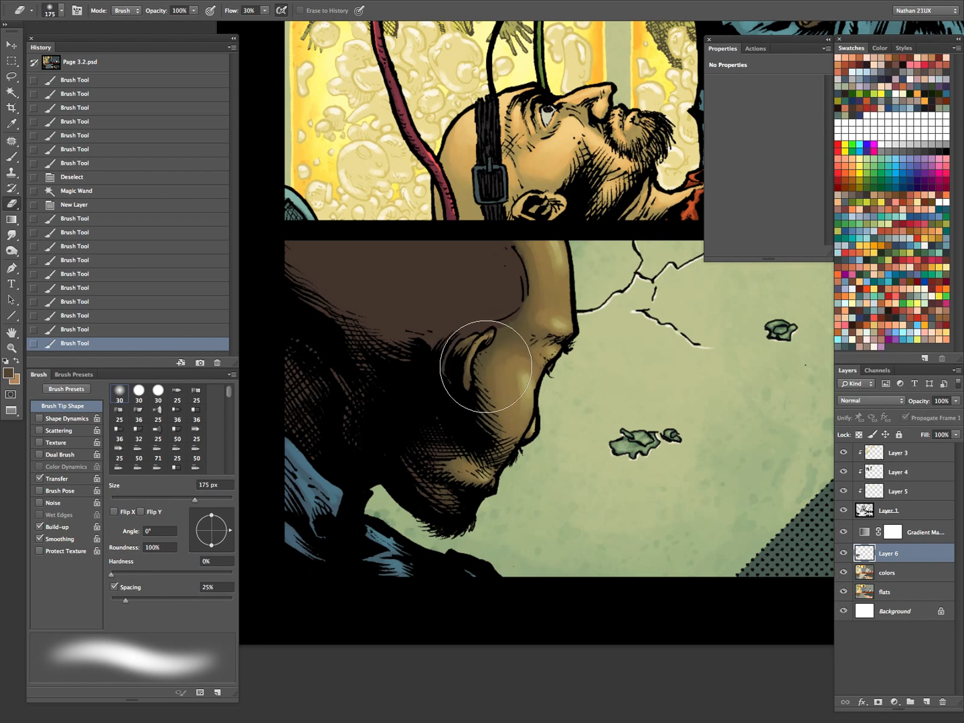
key("bracketleft")
key("bracketleft")
key("bracketleft")
key("bracketleft")
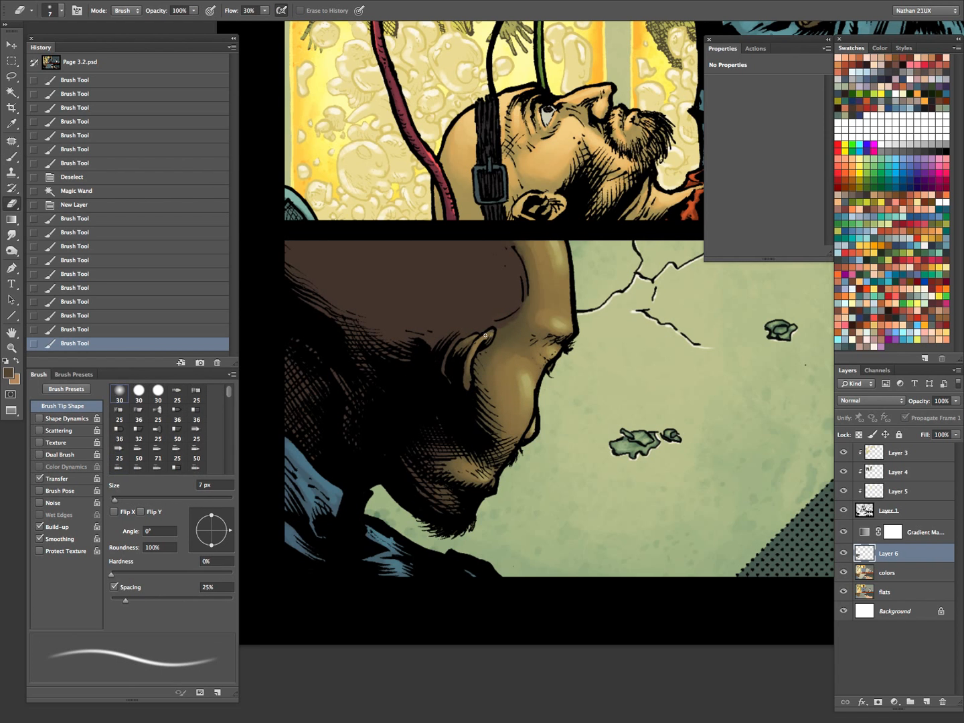
left_click(488, 333)
key("bracketright")
key("bracketright")
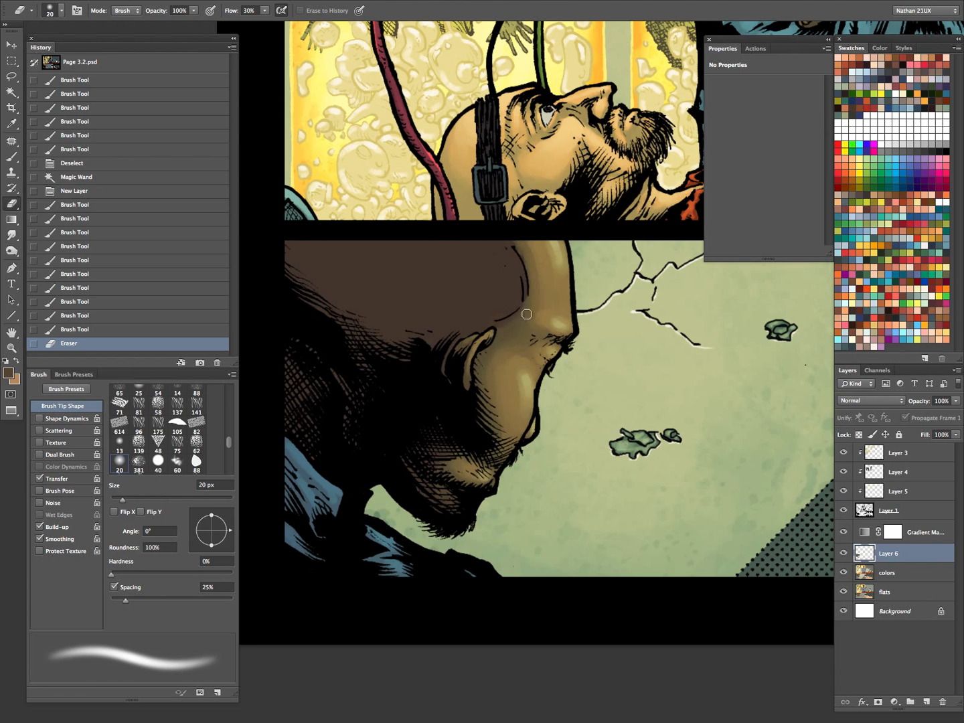
left_click(543, 274)
left_click(535, 249)
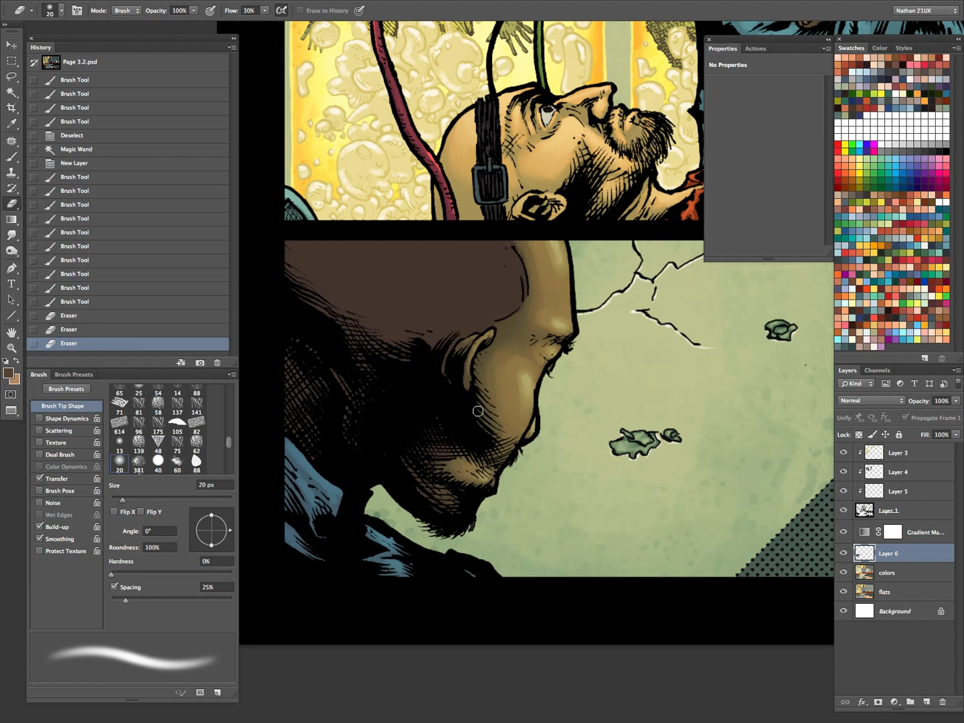
- Set Layer 6 to 50% opacity and adjust its Hue/Saturation to saturation -67 and lightness +5
key("h")
key("5")
key("z")
left_click_drag(553, 382, 492, 447)
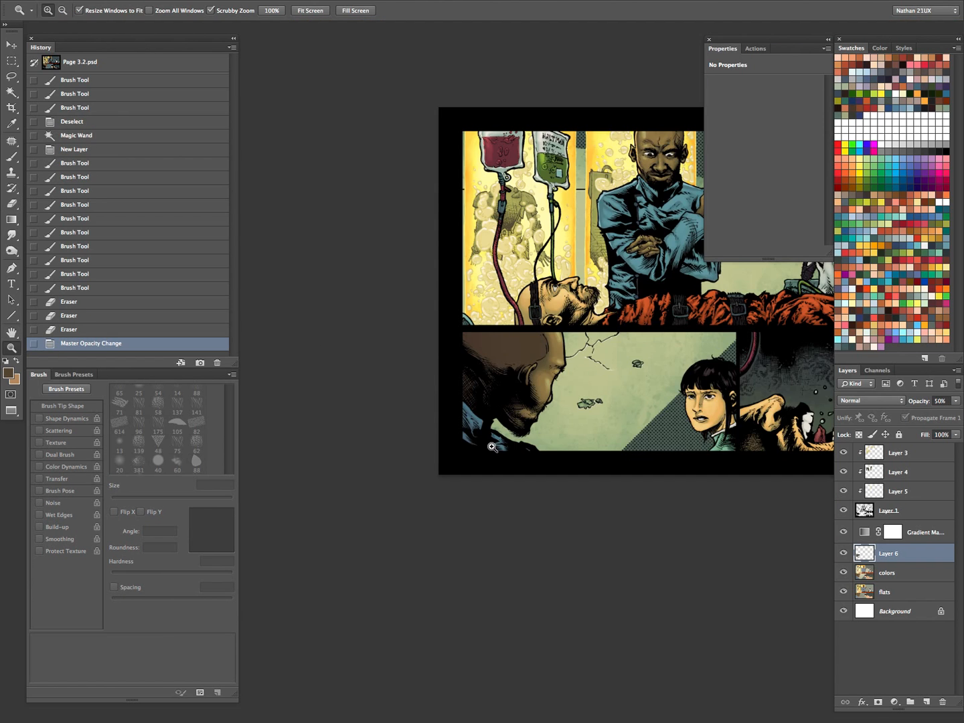
key("ctrl+u")
left_click_drag(778, 153, 782, 190)
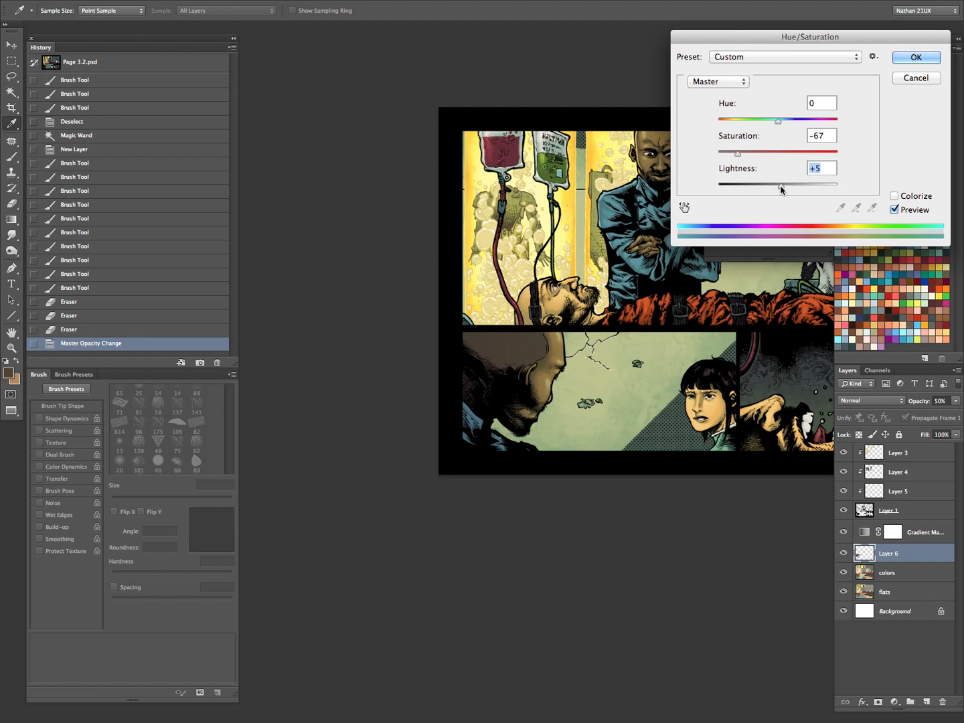
left_click(908, 61)
- Select the bald man's jacket in the lower panel from the flats layer, reactivate Layer 6 and hide the selection edges
left_click(551, 381)
key("b")
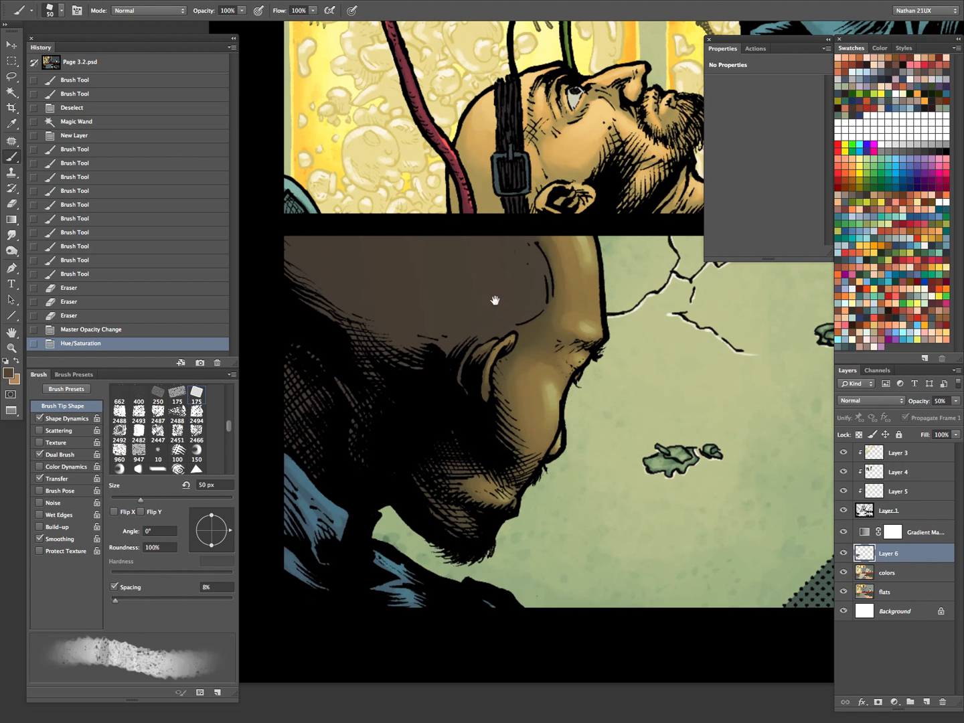
left_click_drag(555, 488, 618, 388)
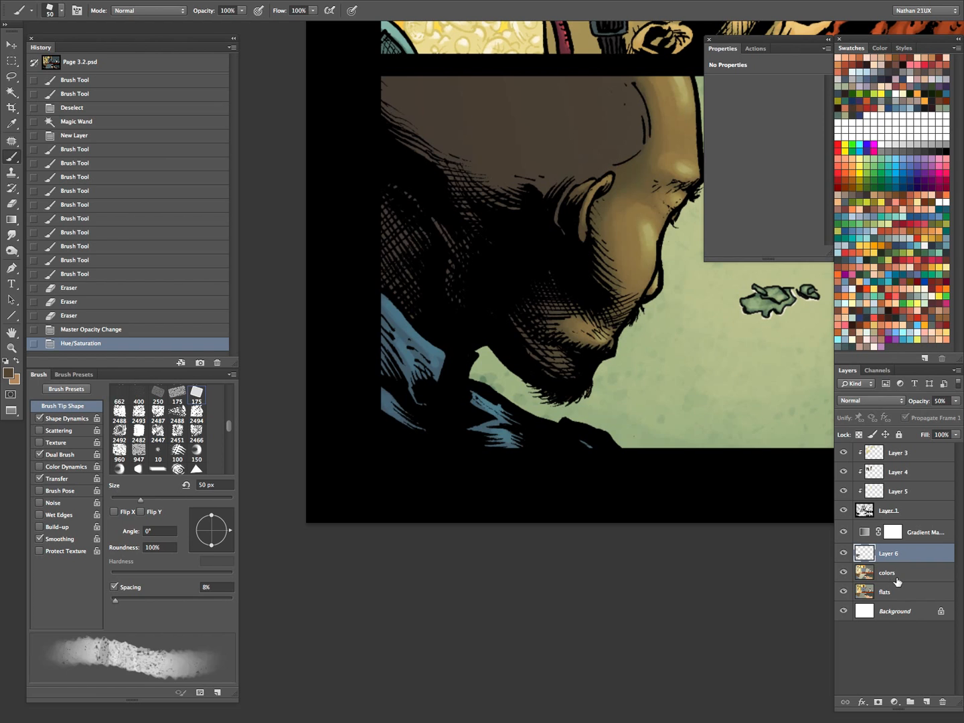
left_click(895, 587)
key("w")
left_click(476, 426)
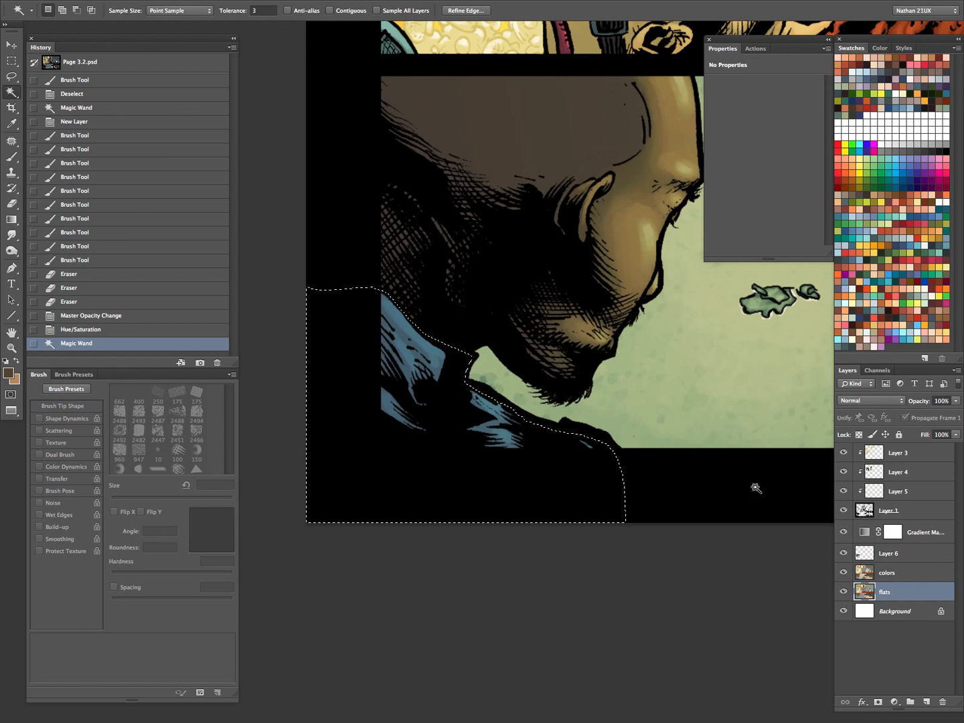
left_click(895, 556)
key("ctrl+d")
- Sample the brown of the bald man's scalp with the Gradient Map layer temporarily hidden
key("z")
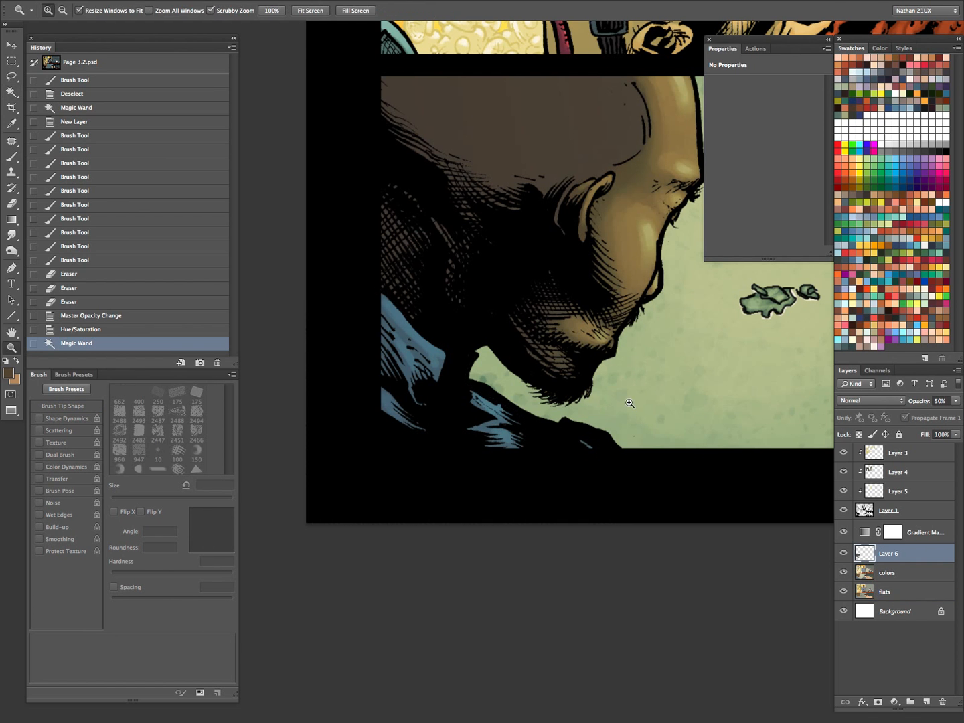
key("ctrl+minus")
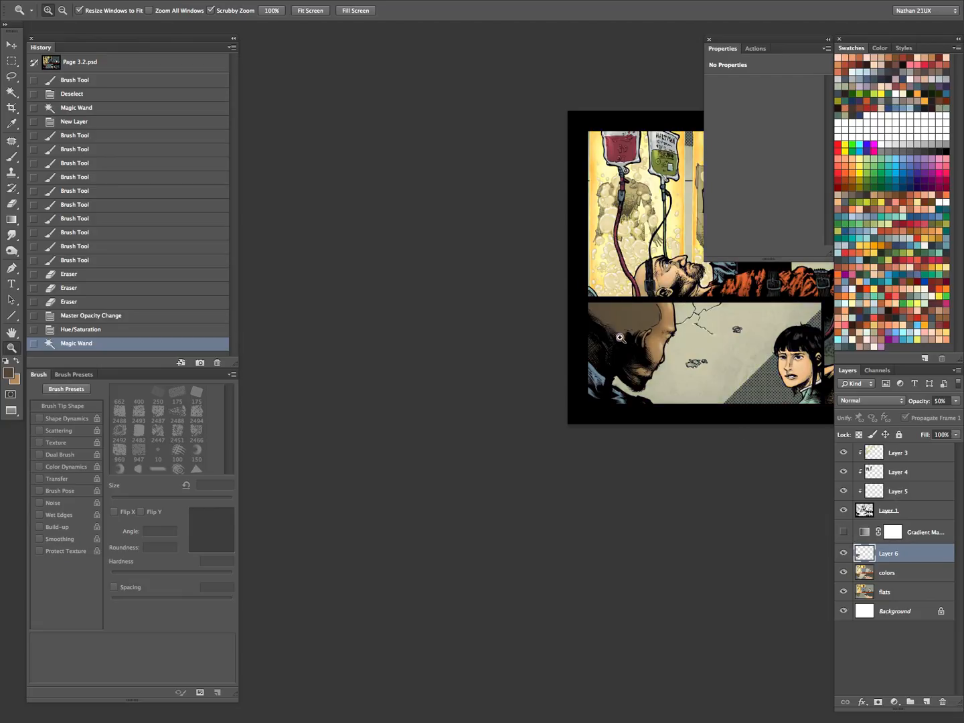
key("i")
left_click(616, 312)
left_click(843, 533)
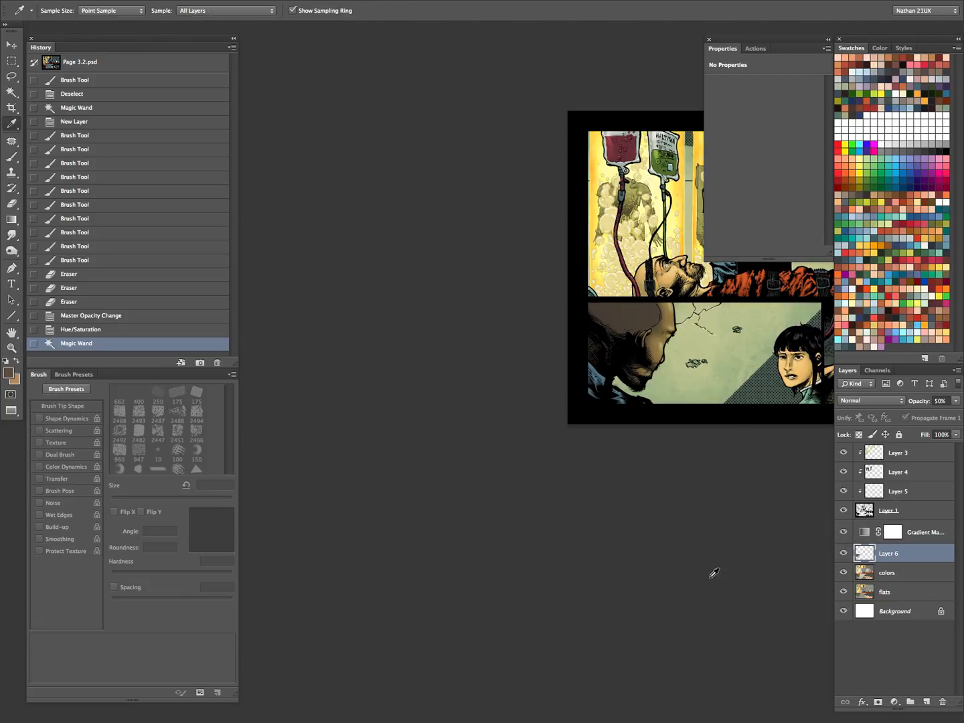
- Set the Gradient tool to Normal mode and lay brown foreground-to-transparent gradients over the selected jacket from its lower-left side
key("g")
left_click(261, 15)
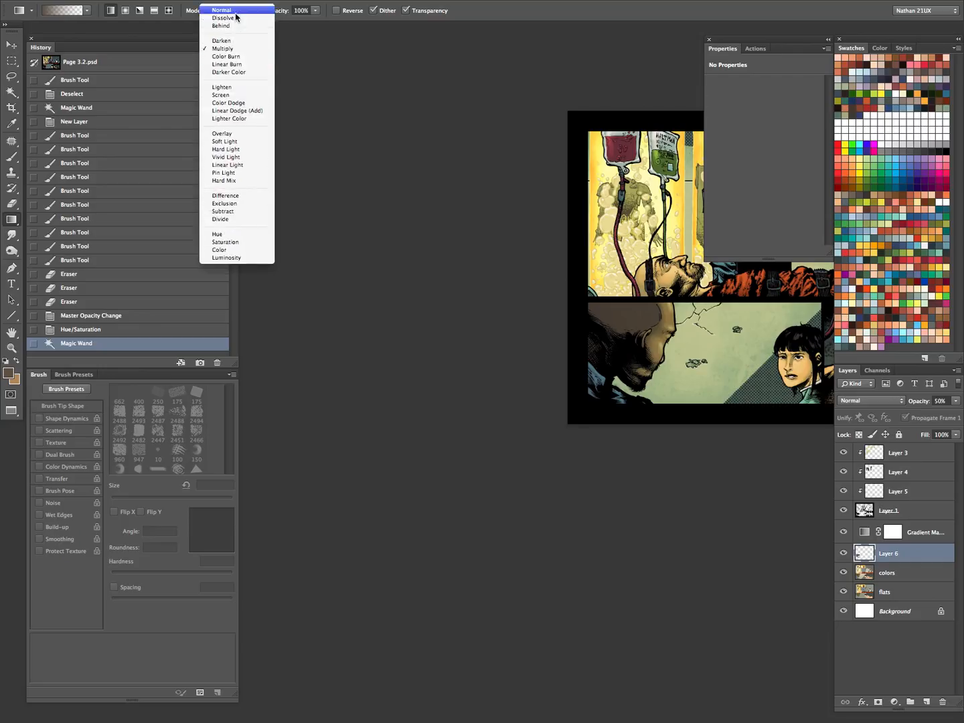
left_click(235, 14)
left_click(236, 15)
left_click(240, 9)
left_click_drag(499, 422, 613, 389)
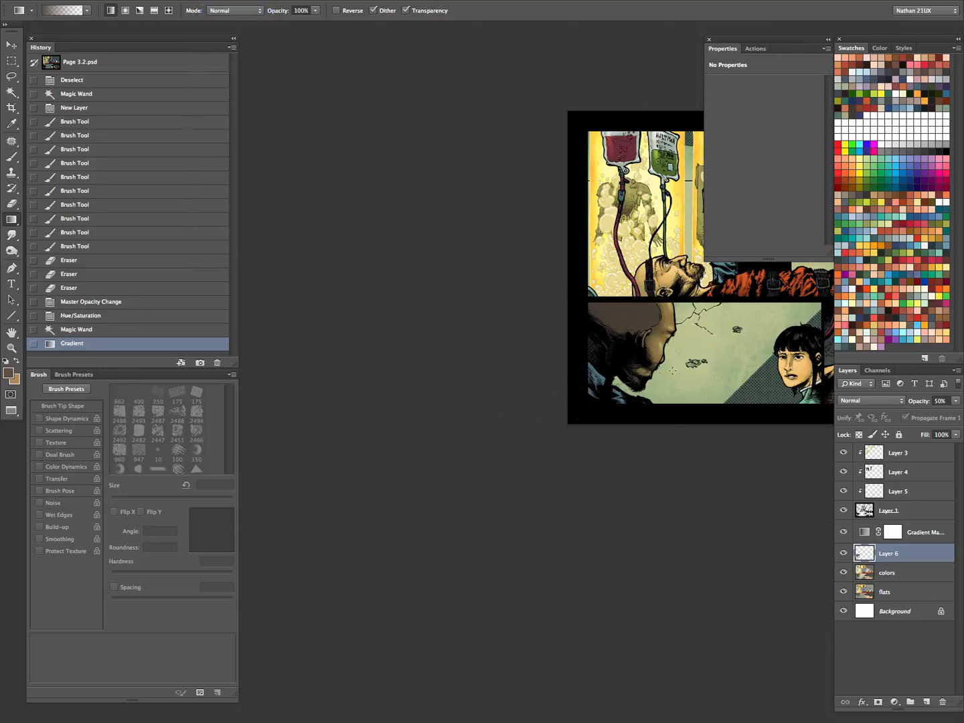
left_click_drag(673, 371, 673, 370)
left_click_drag(548, 403, 701, 380)
key("z")
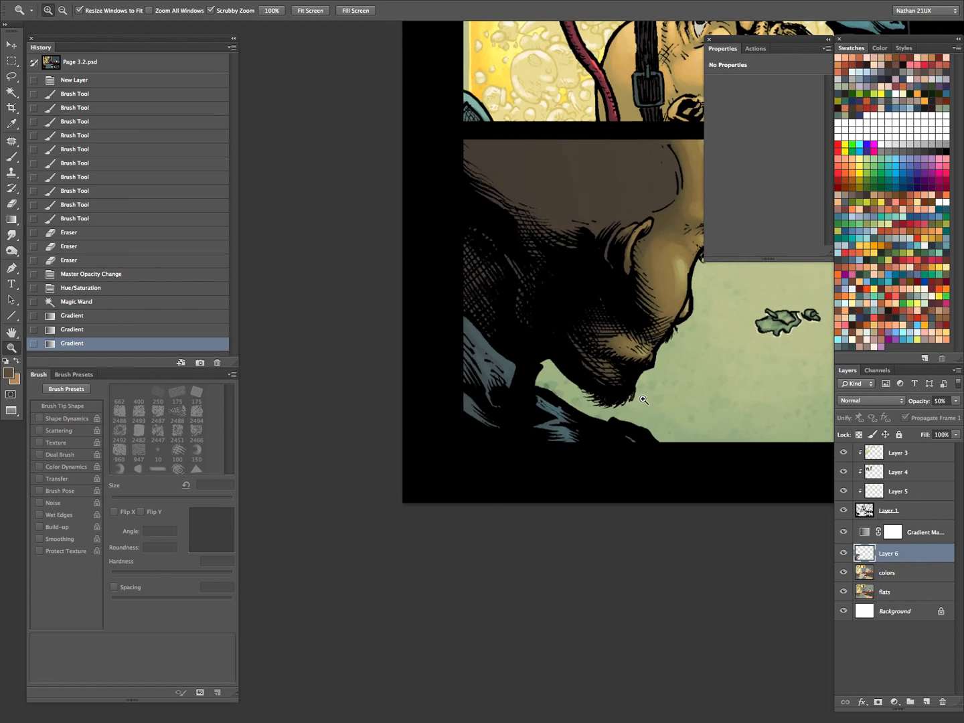
left_click_drag(643, 400, 530, 511)
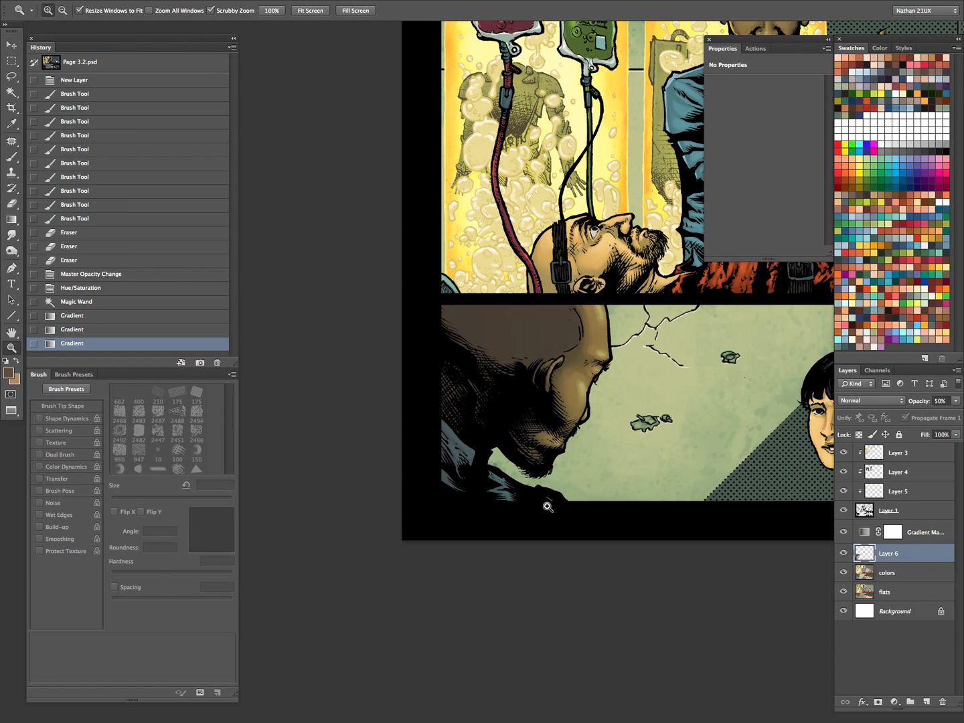
- Pick a dark blue swatch and add two gradients over the lower-left part of the selected jacket
key("g")
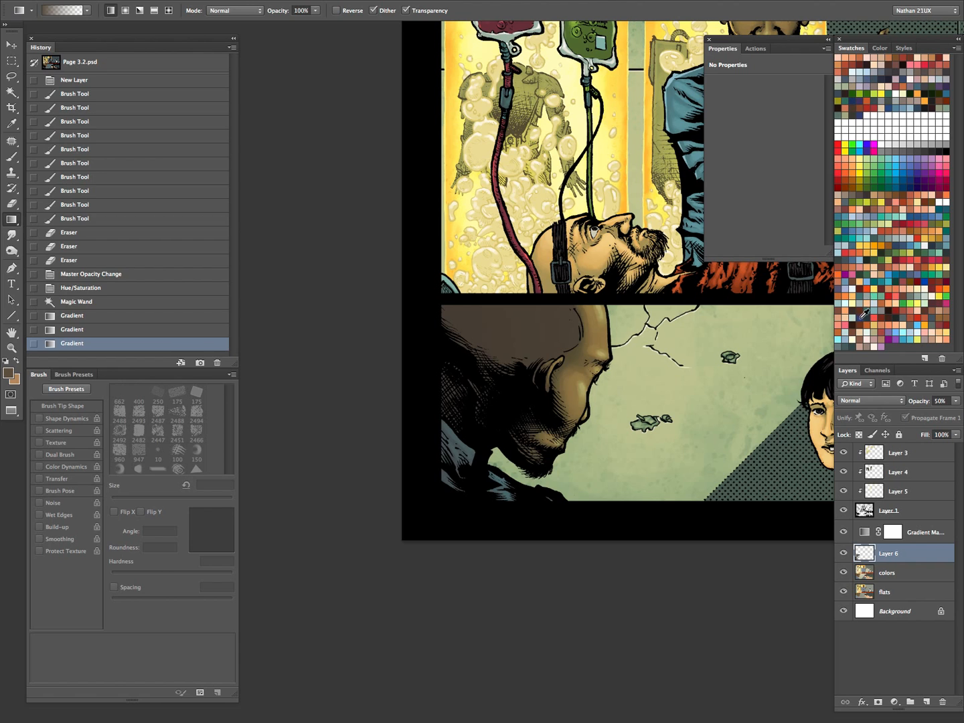
left_click(864, 314)
left_click_drag(334, 502, 492, 469)
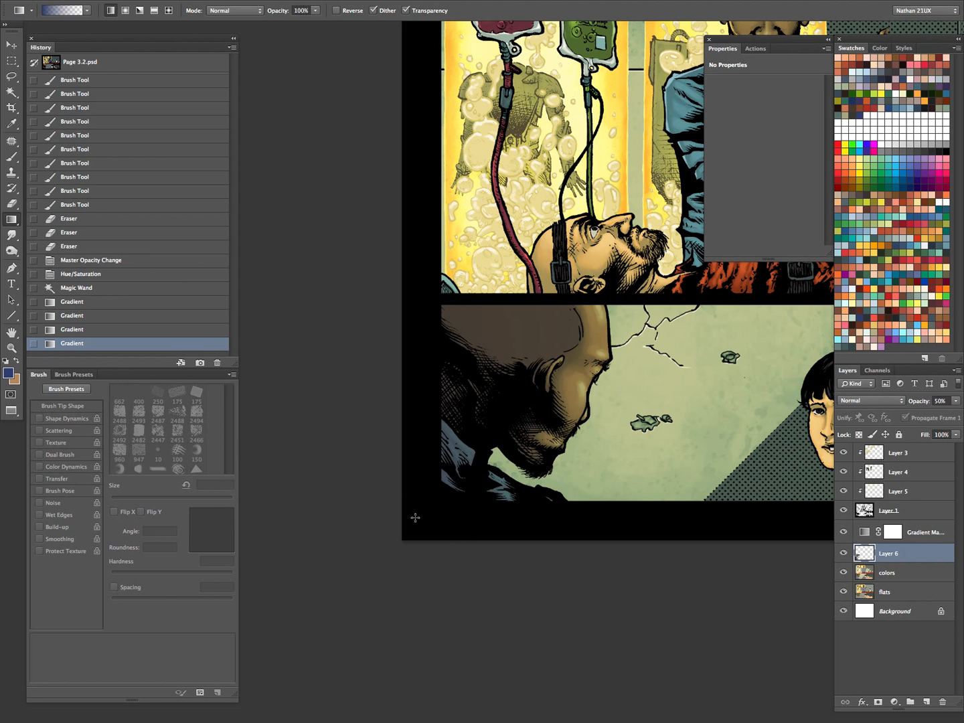
left_click_drag(362, 509, 481, 505)
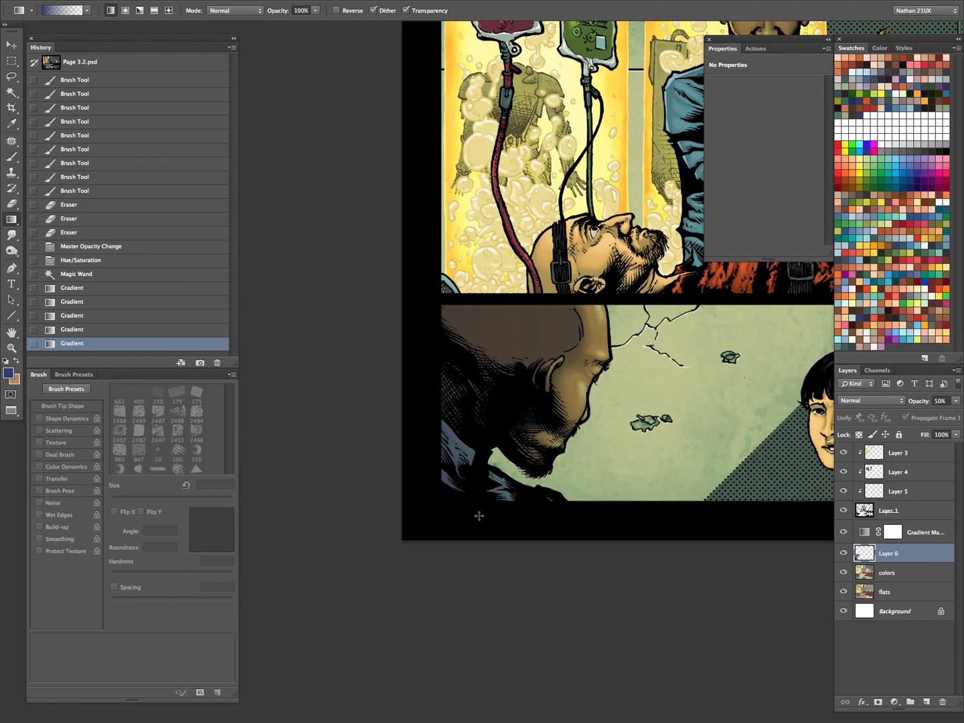
- Deselect the jacket and merge Layer 6 down into the colors layer
key("z")
left_click_drag(564, 475, 512, 479)
left_click_drag(635, 492, 547, 504)
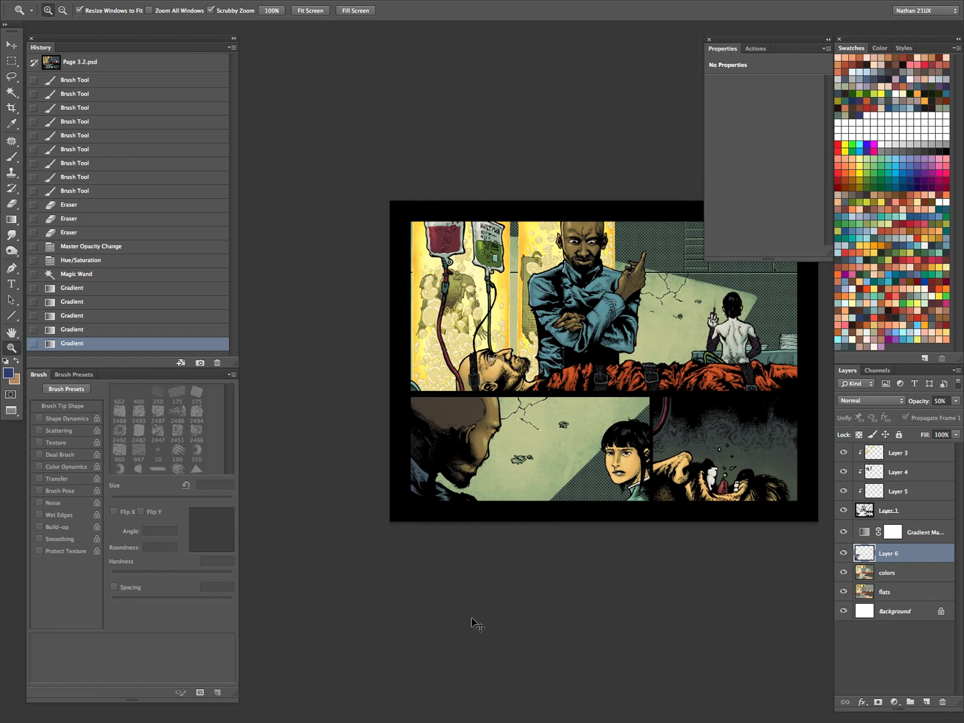
key("ctrl+d")
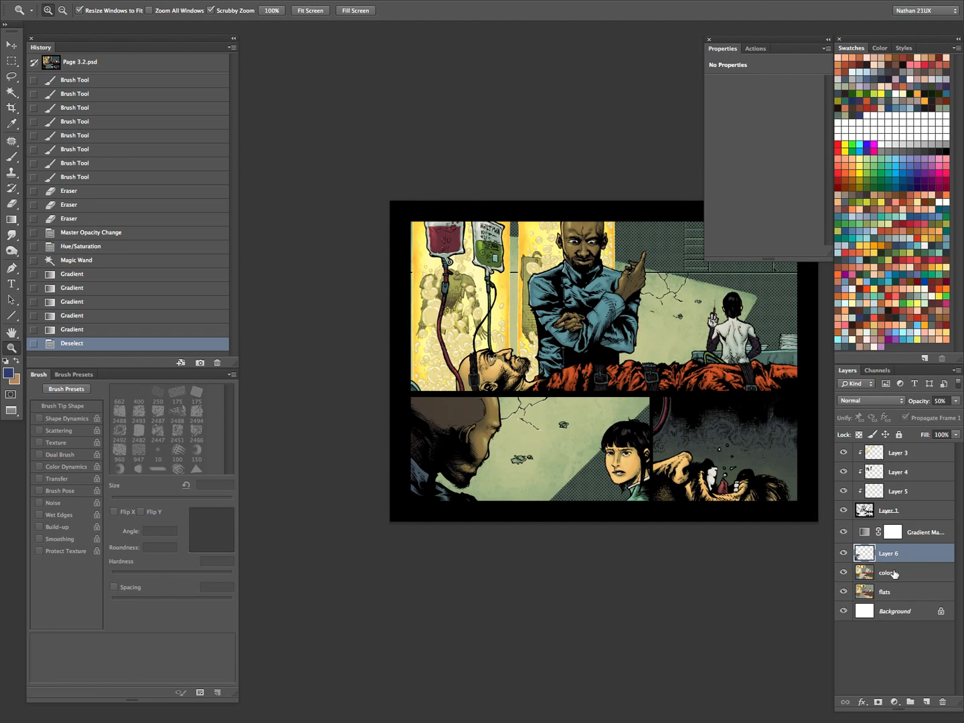
key("ctrl+e")
- Sample the light blue of the standing man's jacket with the Gradient Map temporarily hidden, and switch to the brush
left_click(844, 533)
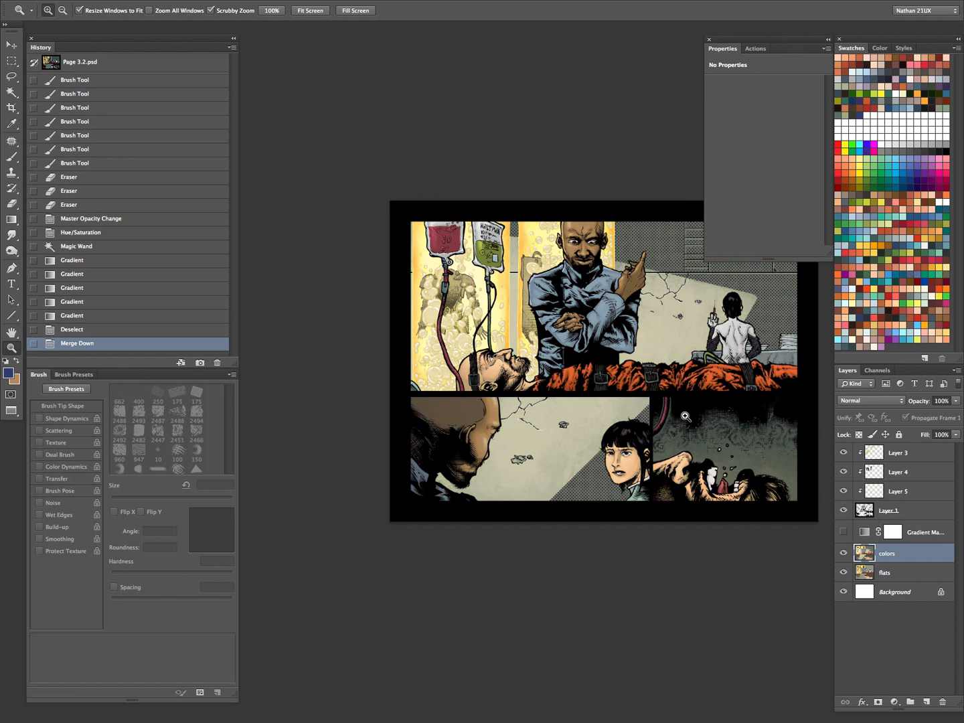
key("i")
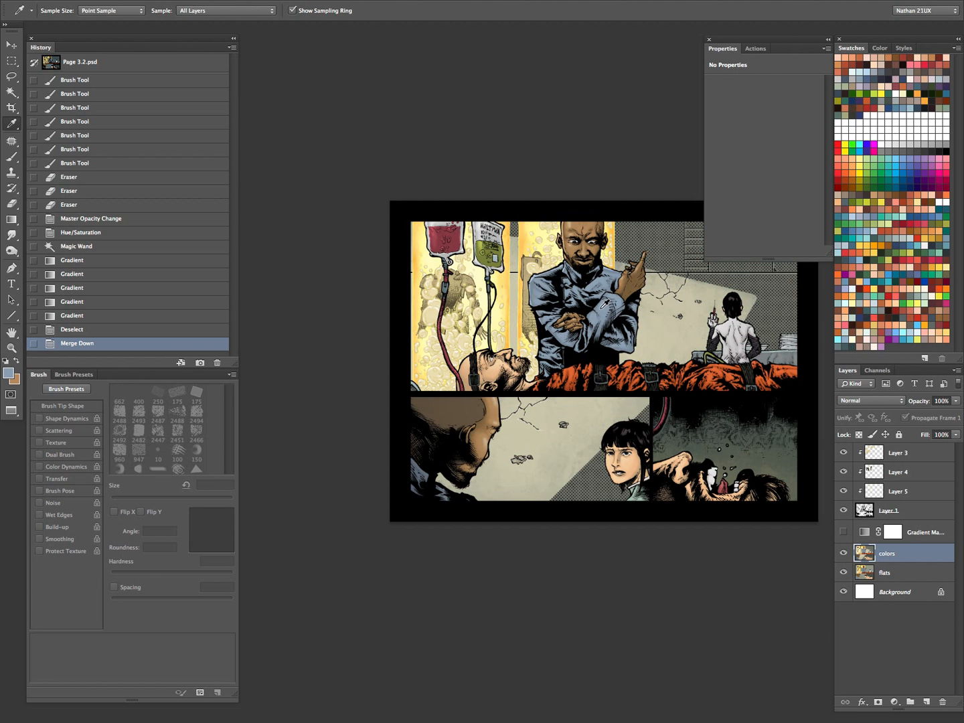
left_click(843, 532)
key("b")
scroll(449, 466, "up", 4)
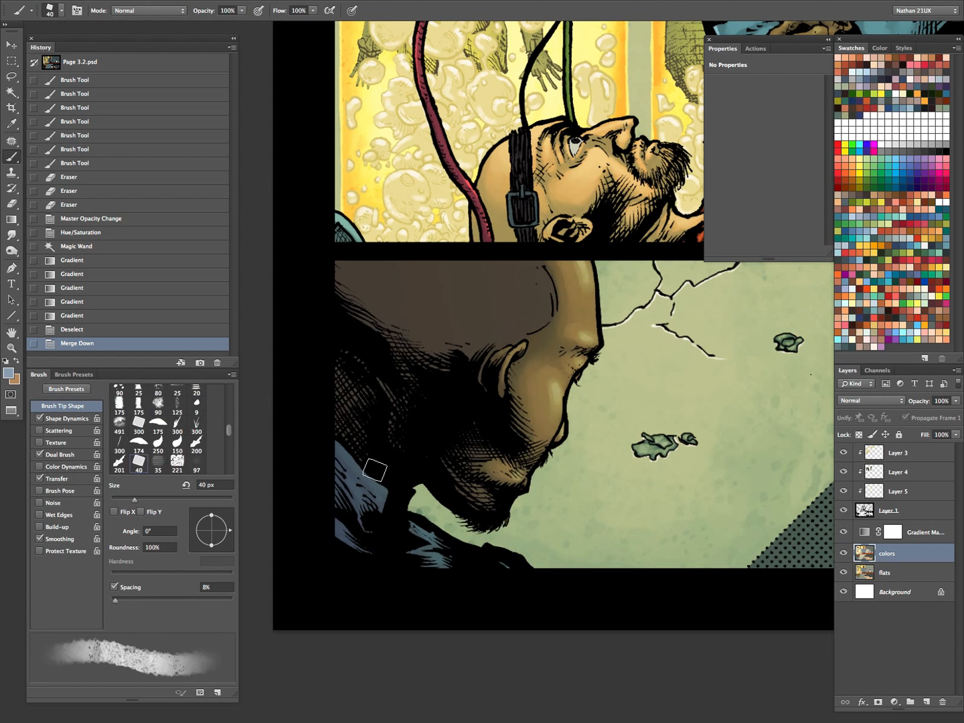
- Paint light blue highlights along the collar and folds of the bald man's jacket with 9 px and 15 px brushes
key("bracketleft")
key("bracketleft")
key("bracketleft")
key("bracketleft")
mouse_move(337, 443)
left_mouse_down()
mouse_move(391, 495)
mouse_move(426, 553)
left_mouse_up()
left_click_drag(425, 555, 437, 569)
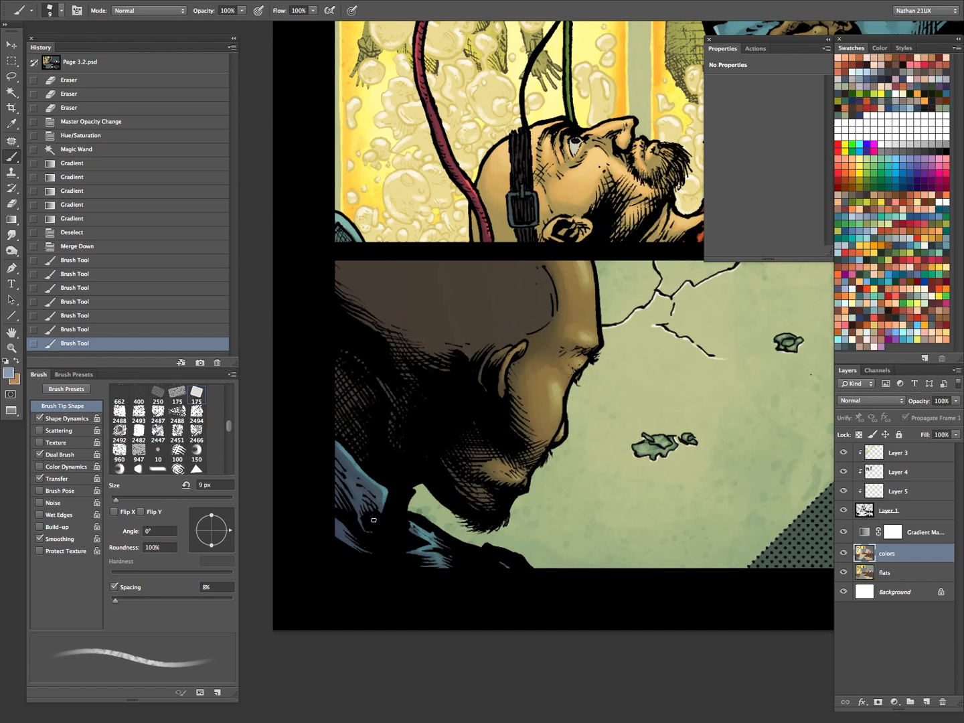
key("bracketright")
key("bracketright")
left_click_drag(354, 487, 370, 525)
mouse_move(362, 515)
left_mouse_down()
mouse_move(368, 531)
mouse_move(351, 537)
left_mouse_up()
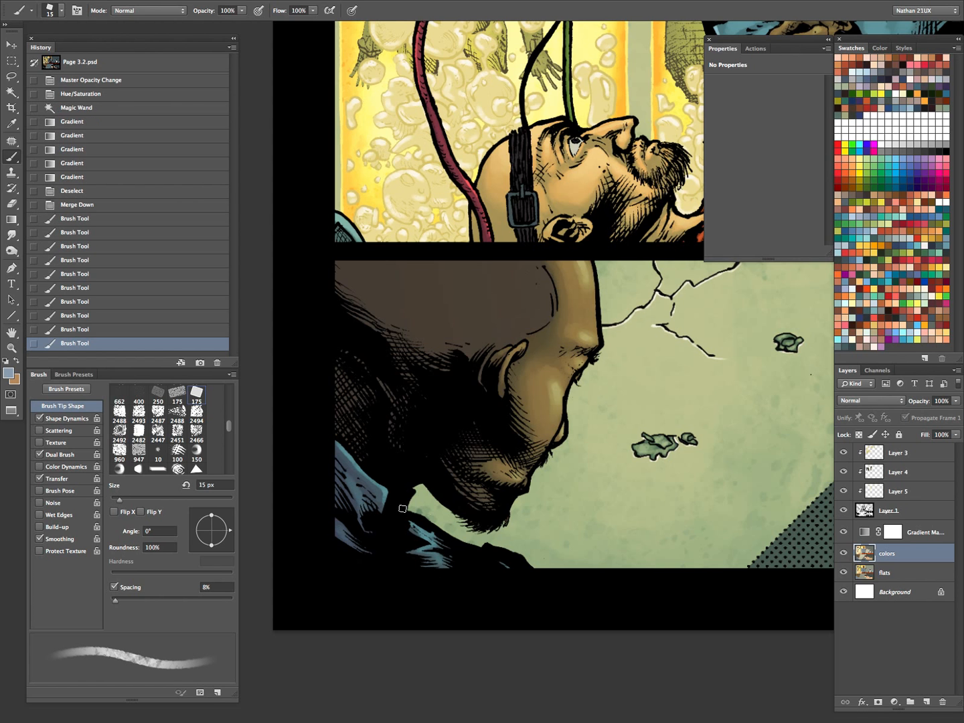
left_click_drag(503, 566, 501, 564)
- Leave full-screen view, reduce Page 3.2 to 25% and place its window beside the other open pages
key("z")
left_click_drag(593, 498, 514, 512)
mouse_move(661, 499)
left_mouse_down()
mouse_move(577, 514)
mouse_move(580, 538)
left_mouse_up()
left_click_drag(599, 492, 520, 504)
left_click_drag(541, 502, 569, 505)
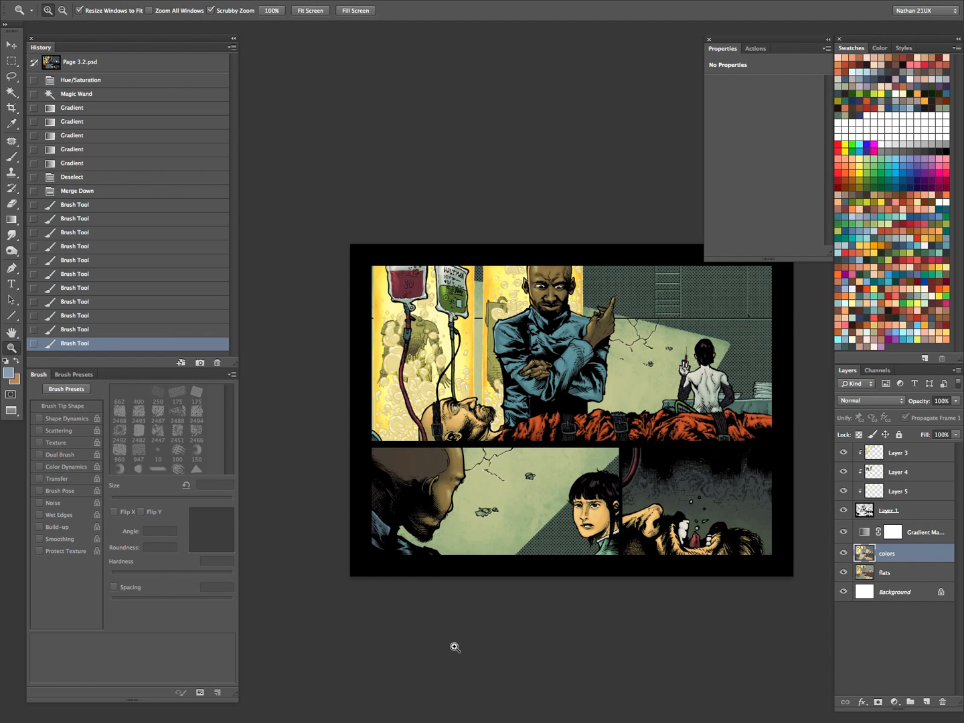
key("f")
key("f")
key("Tab")
key("v")
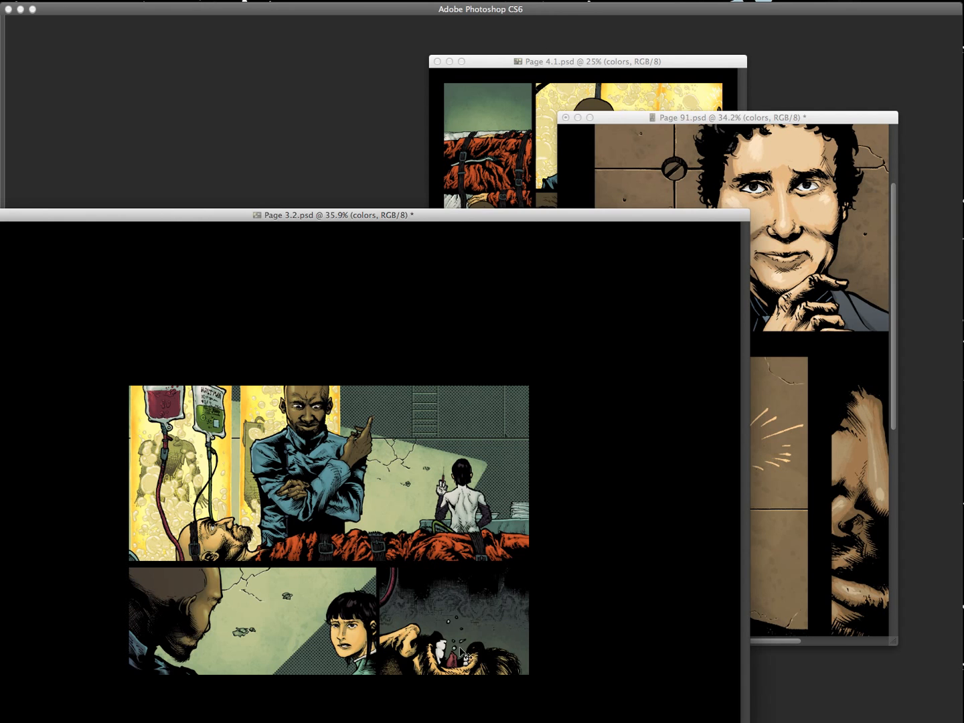
key("super+minus")
key("super+minus")
left_click_drag(300, 217, 366, 69)
- Close Page 91.psd without saving its changes
left_click(598, 121)
left_click(565, 117)
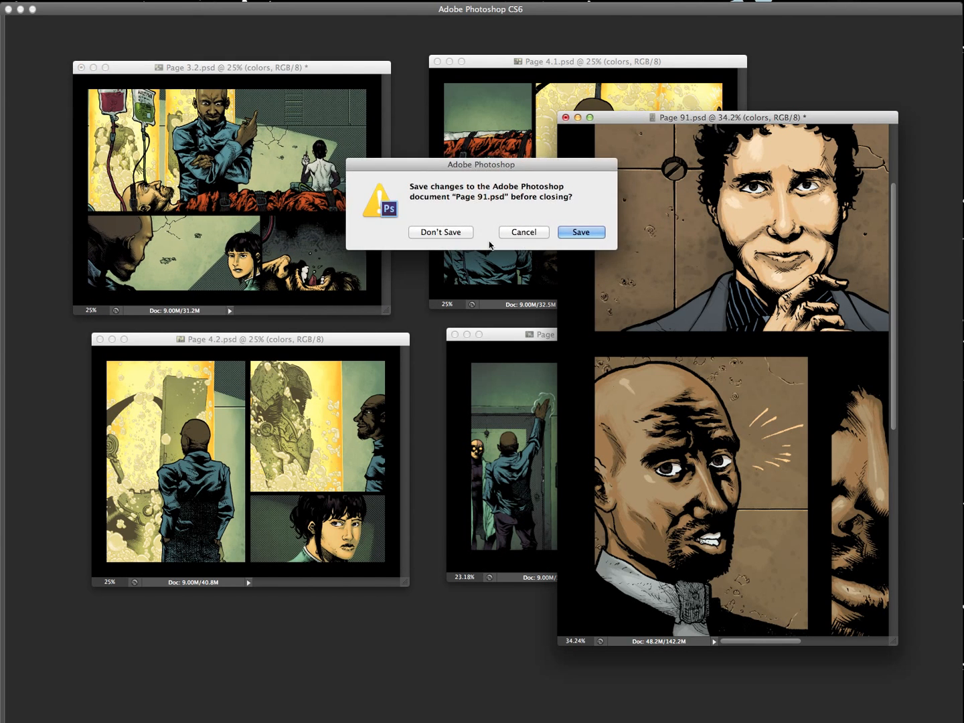
left_click(441, 231)
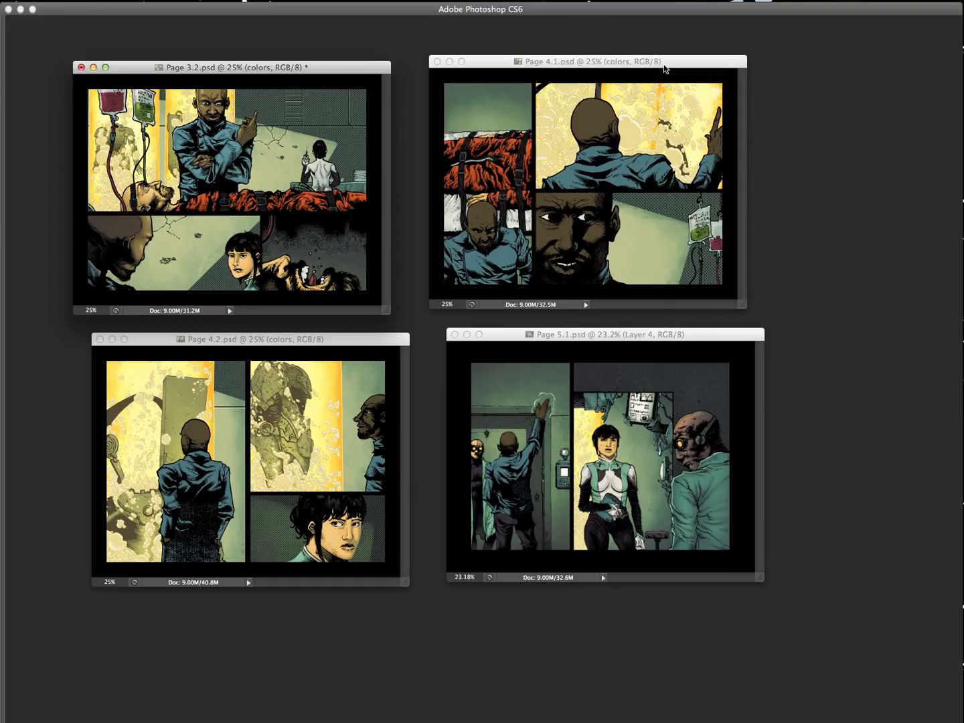
- Enlarge Page 4.1 to 33.33% and hide the Gradient Map layer in Page 3.2 to compare the pages' colors
left_click(674, 64)
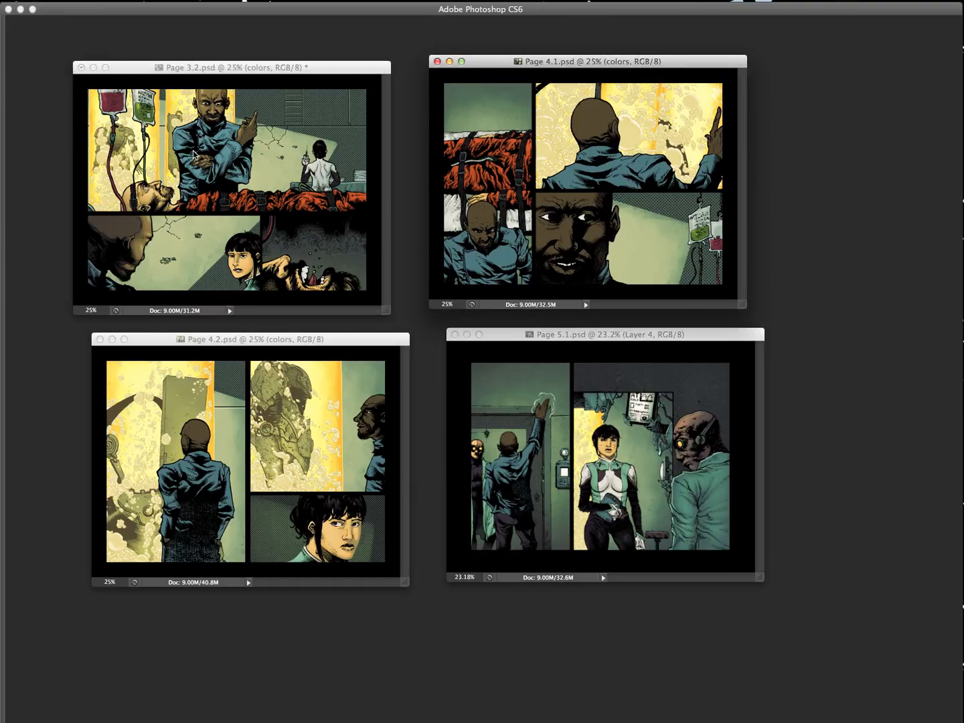
left_click(583, 139)
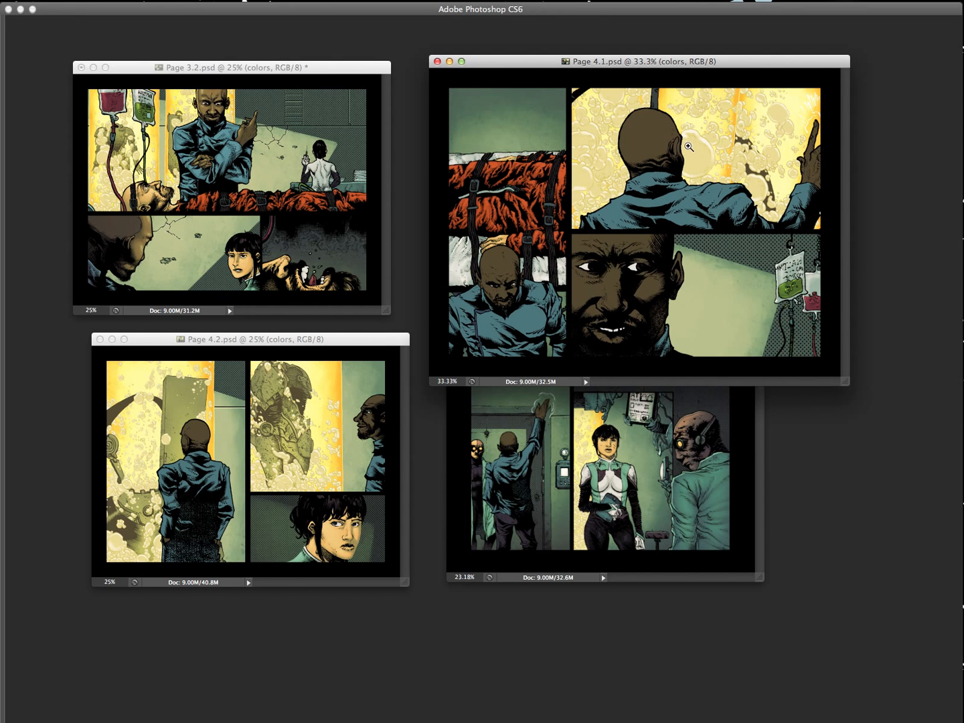
left_click(362, 94)
key("Tab")
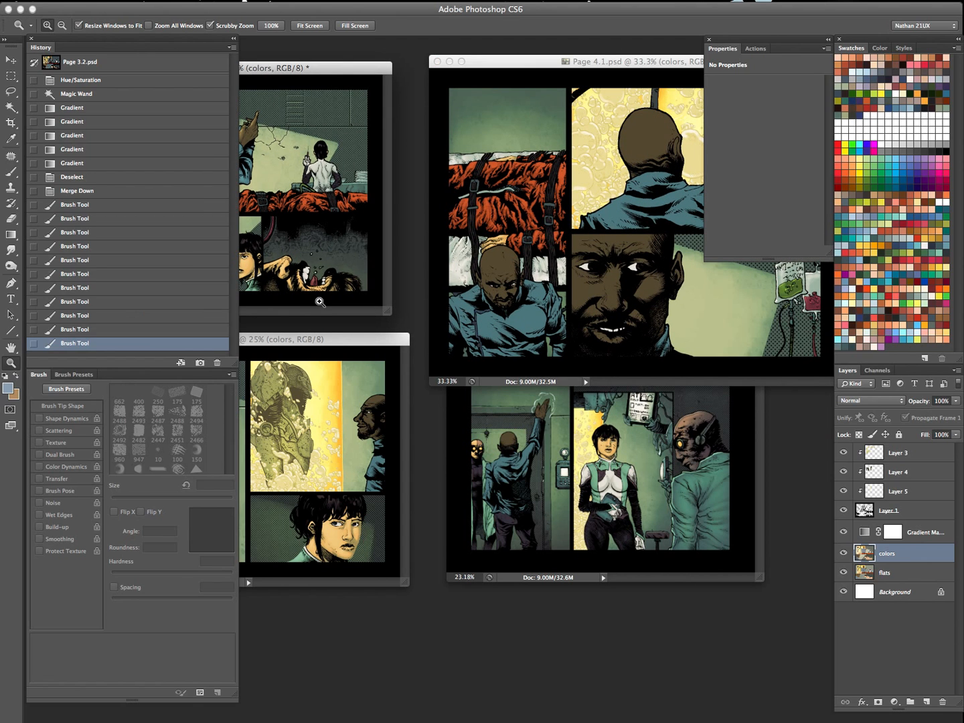
left_click(844, 533)
key("Tab")
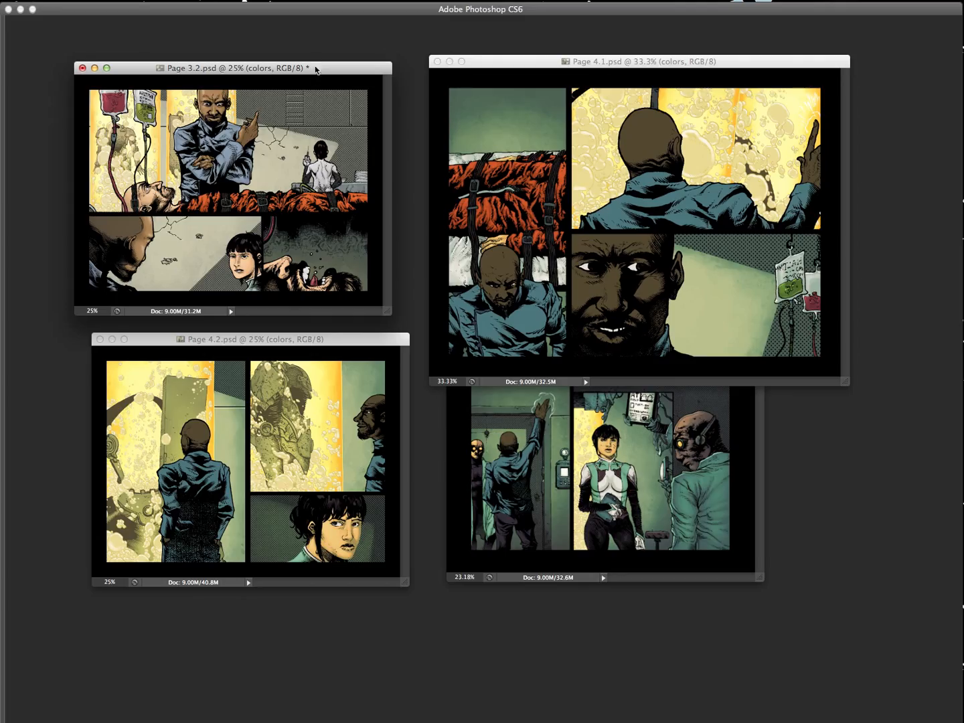
left_click_drag(328, 70, 329, 68)
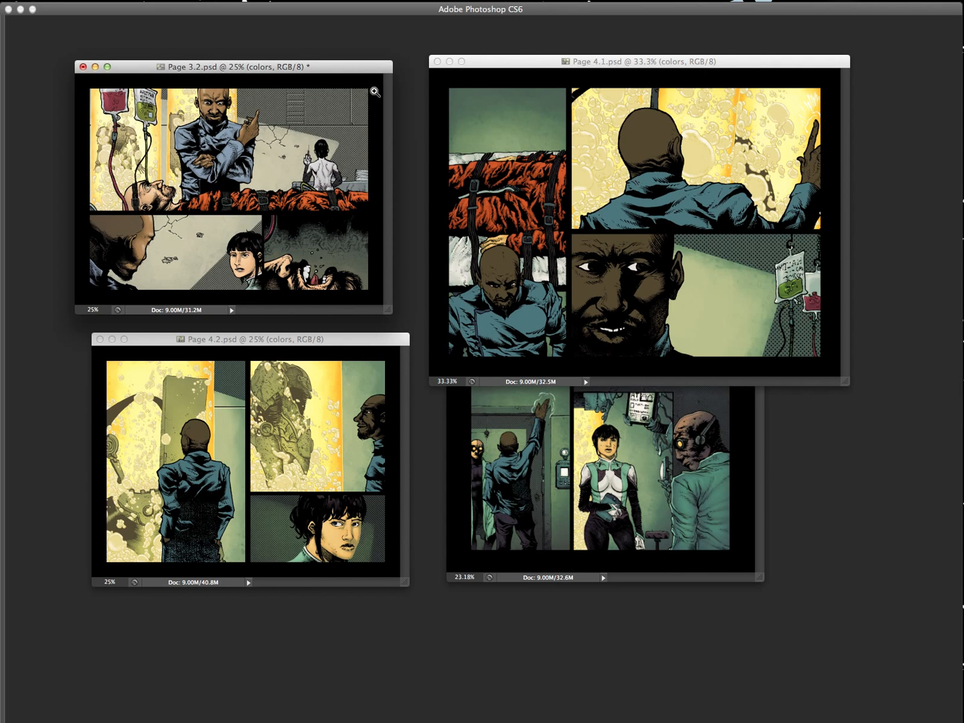
- Show Page 3.2 full screen, select the whites of the bald man's eyes and sample the light gray from the woman's eye
key("f")
left_click_drag(479, 283, 525, 257)
left_click(435, 222)
key("Tab")
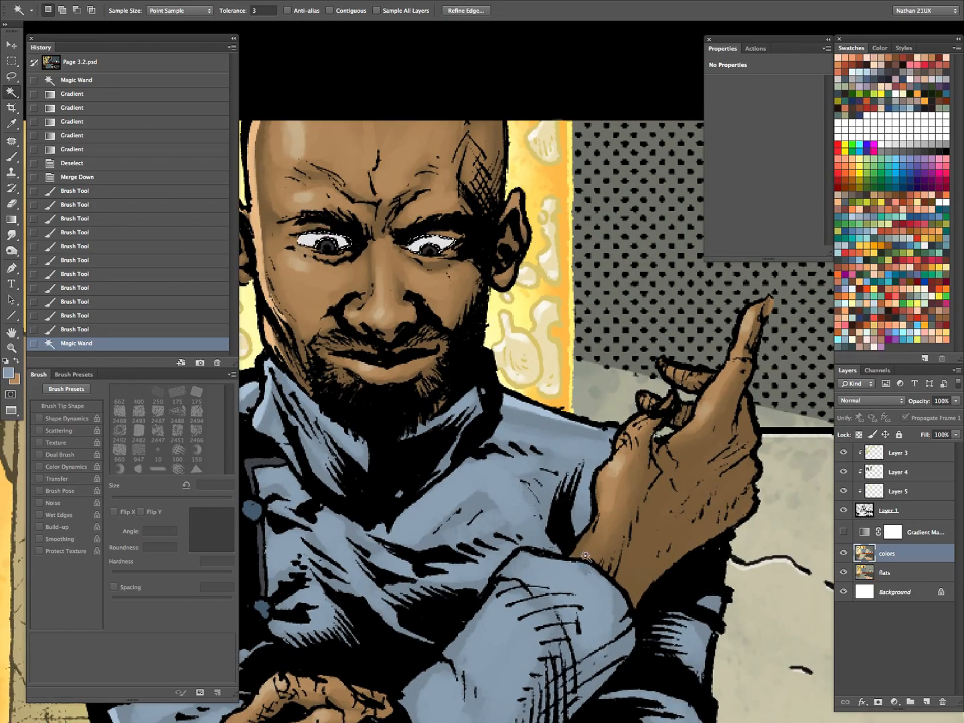
left_click_drag(587, 558, 468, 638)
key("z")
left_click_drag(707, 542, 554, 190)
left_click_drag(630, 547, 660, 471)
left_click_drag(540, 525, 599, 512)
key("i")
left_click(510, 534)
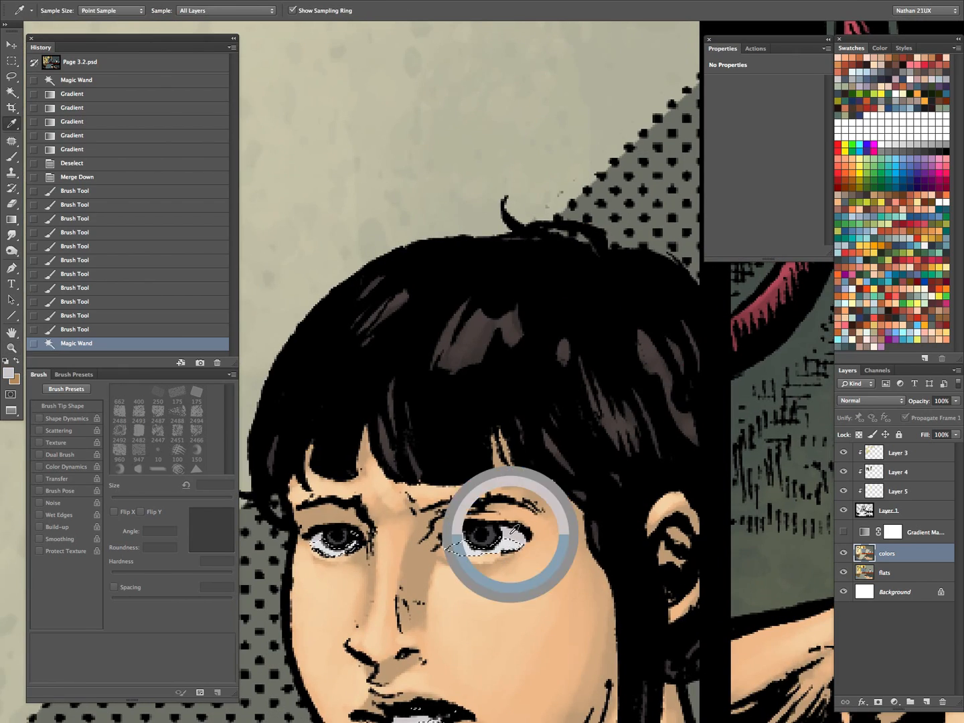
- Shade the bald man's eye whites light gray with an 8 px brush and check the result with the Gradient Map layer
key("z")
left_click_drag(529, 501, 474, 504)
left_click_drag(500, 275, 516, 437)
left_click_drag(454, 158, 551, 411)
left_click(551, 411)
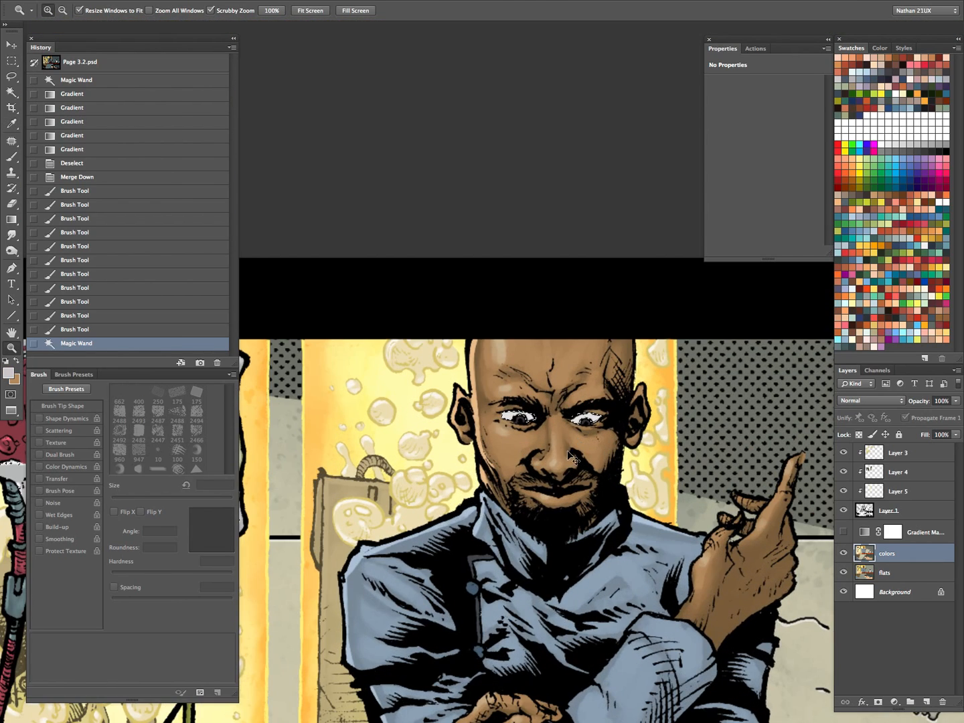
key("b")
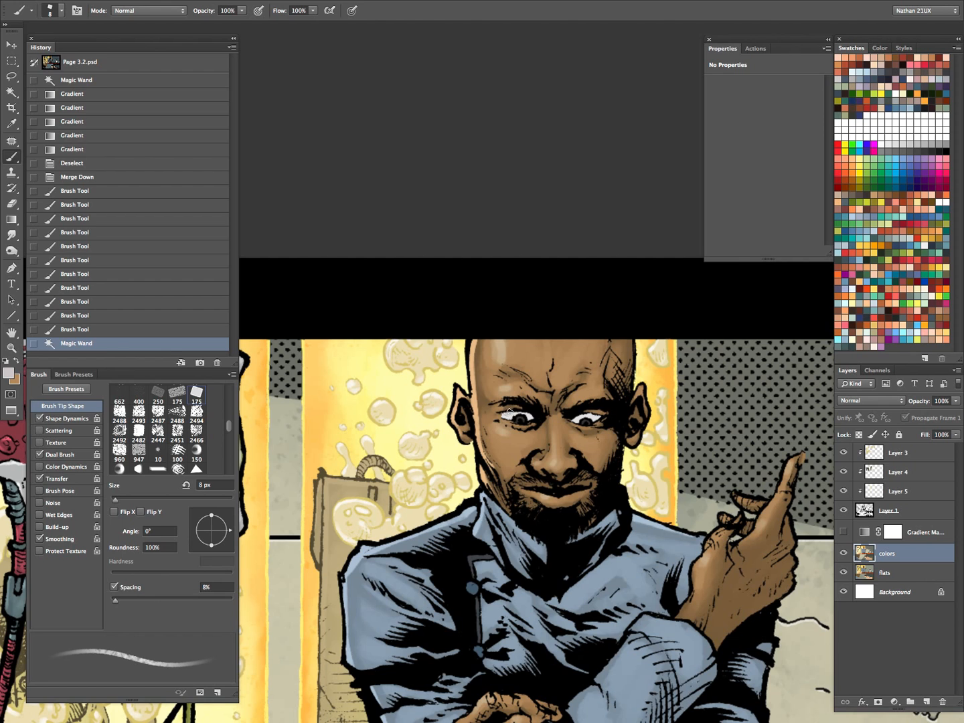
left_click_drag(500, 417, 525, 415)
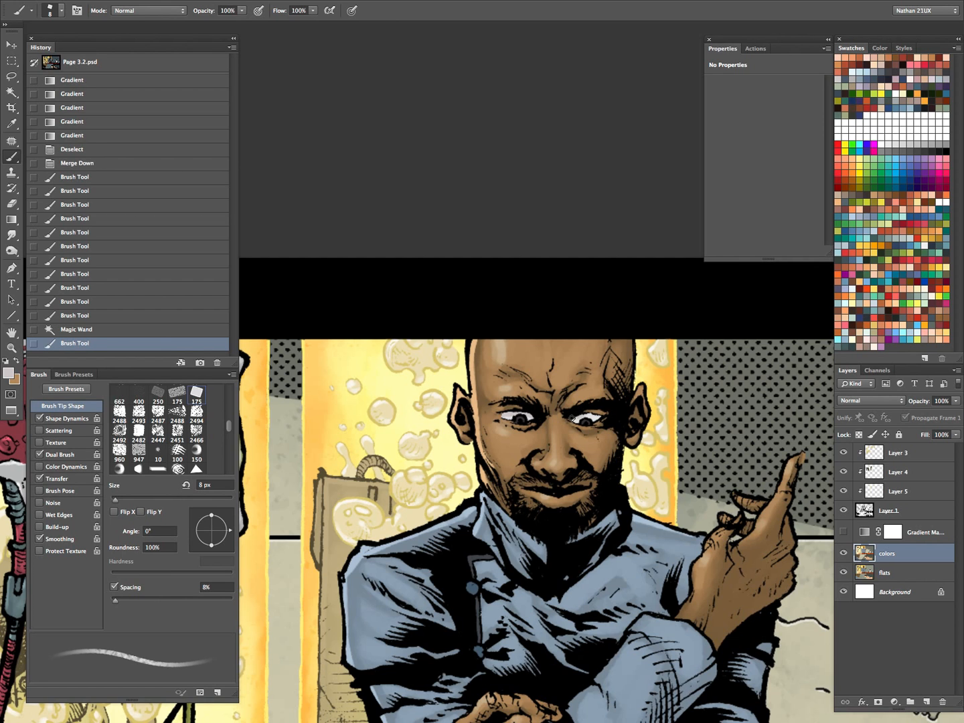
left_click_drag(596, 416, 631, 462)
left_click(844, 533)
left_click(843, 532)
- Deselect the eyes and return to the windowed view with Page 3.2 enlarged on the bald man's head
key("z")
left_click_drag(739, 515, 393, 374)
key("super+d")
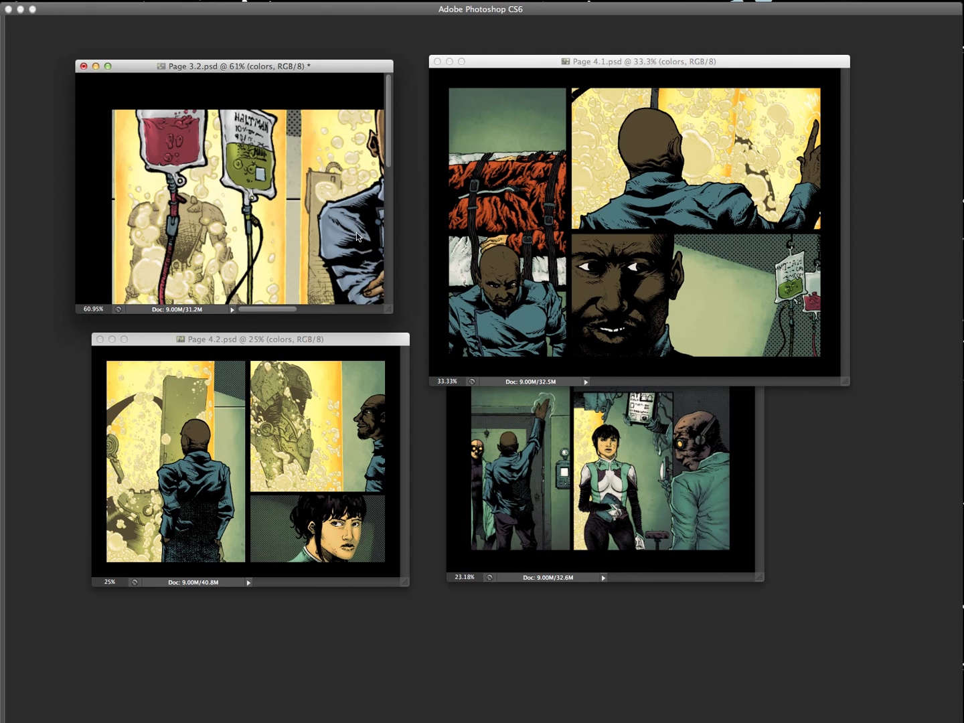
left_click_drag(357, 237, 138, 236)
left_click_drag(260, 199, 299, 200)
left_click_drag(295, 201, 302, 213)
- Hide the Gradient Map layer in Page 4.1 and select the flat color of the bald man's jacket
left_click(679, 168)
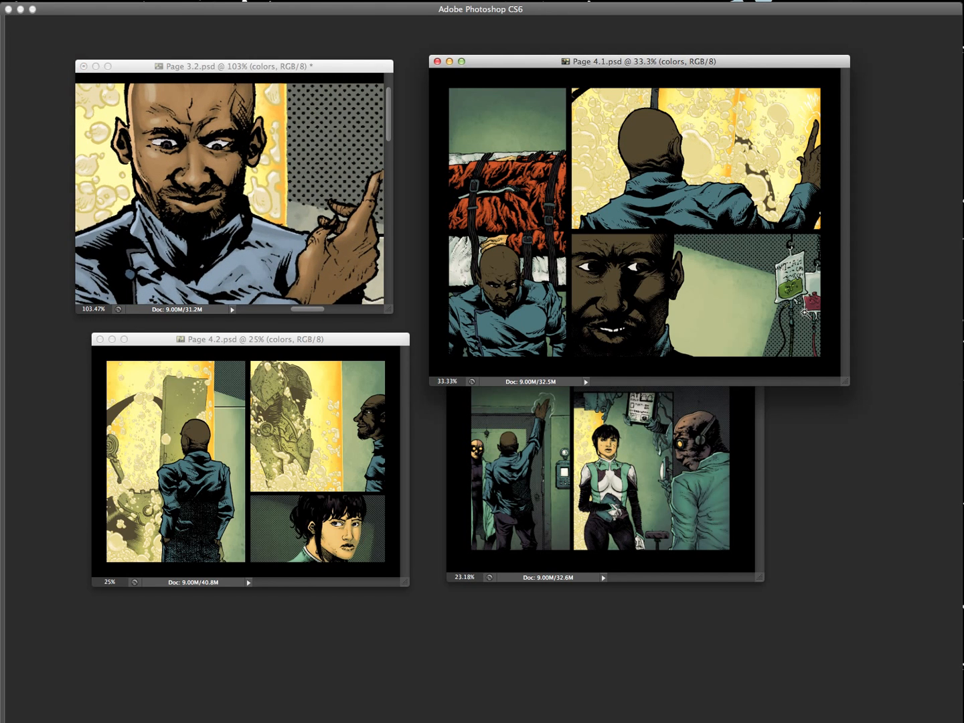
key("Tab")
left_click(847, 536)
key("Tab")
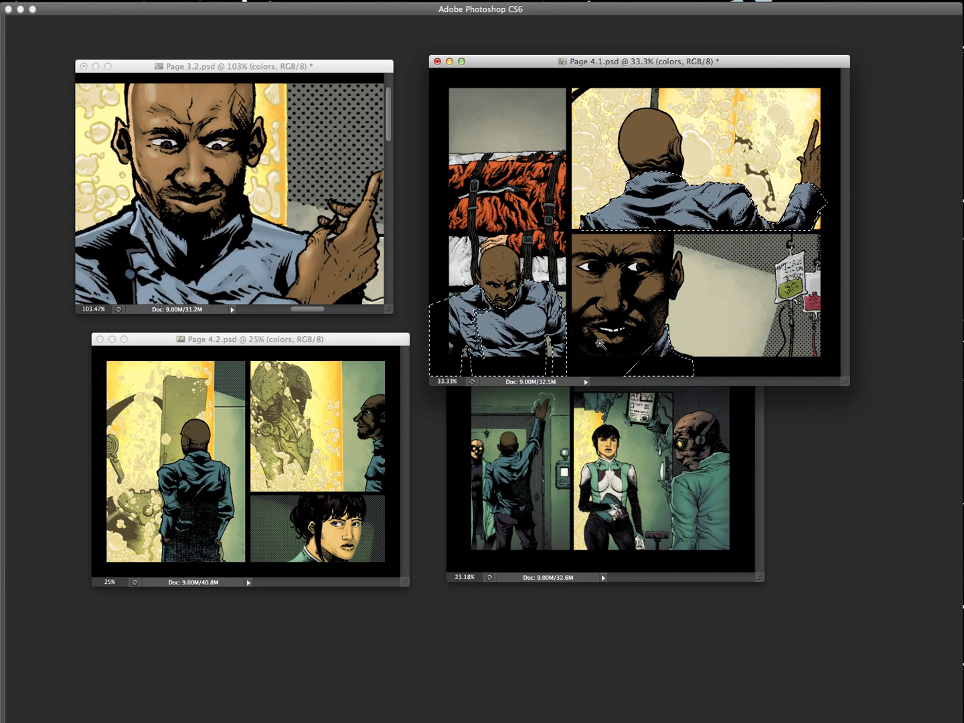
- Sample the jacket's light blue from Page 3.2 and show Page 4.1 full screen with its selection edges hidden
left_click(306, 209)
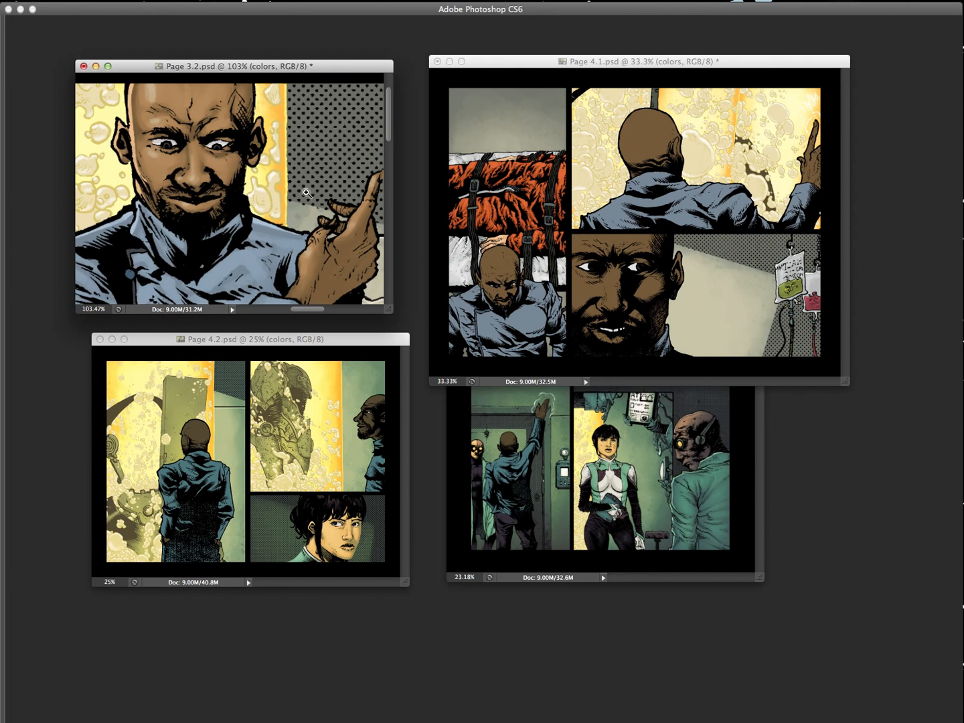
left_click(260, 222)
left_click(614, 206)
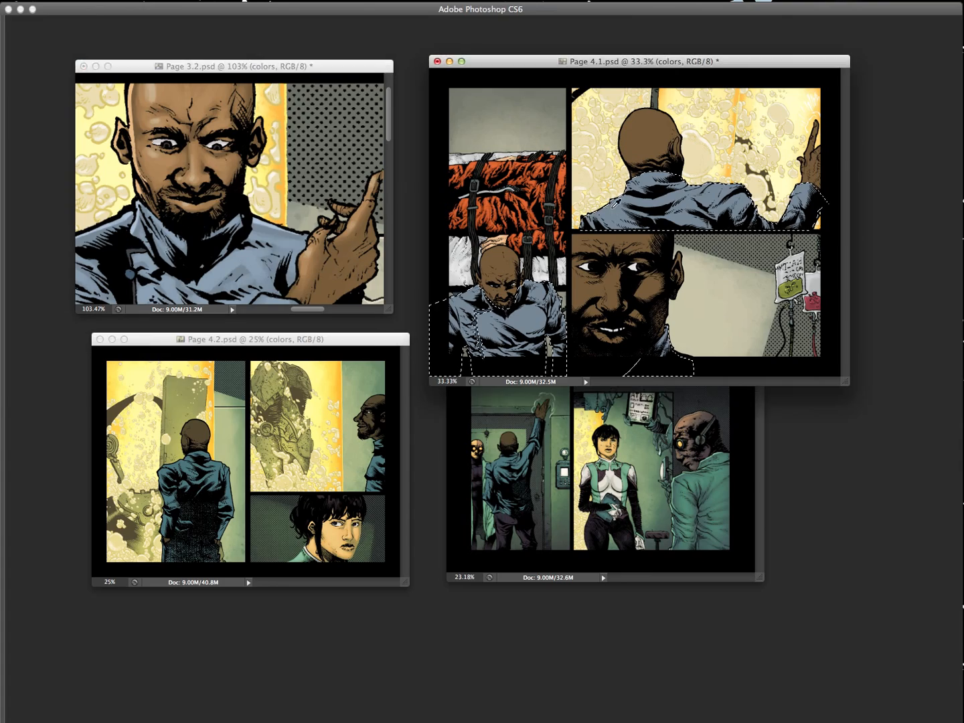
key("f")
left_click_drag(514, 347, 633, 436)
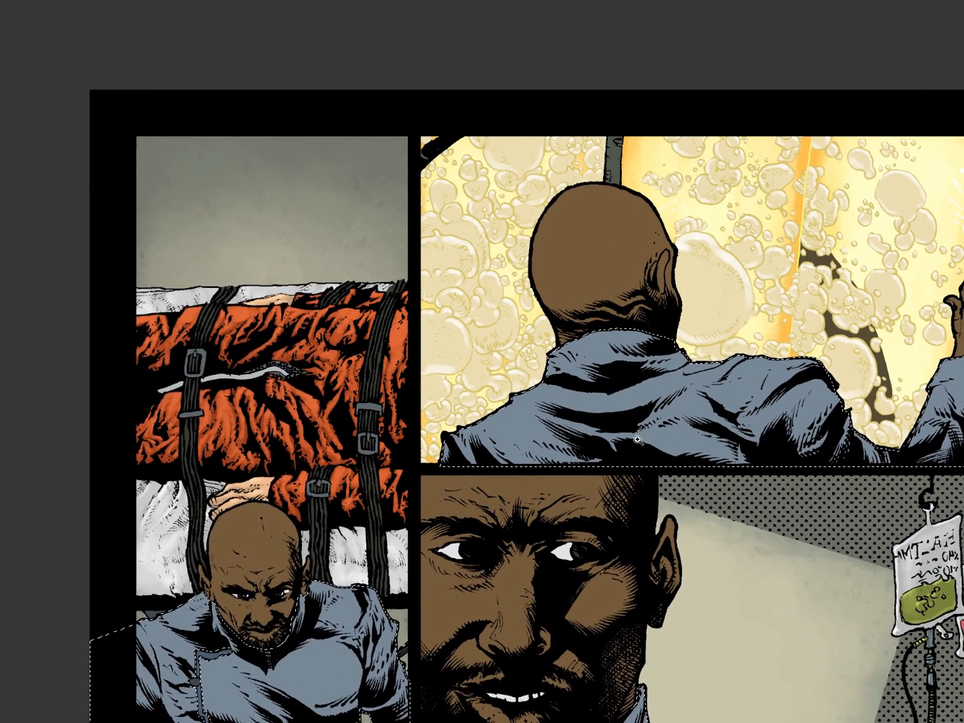
key("Tab")
key("super+h")
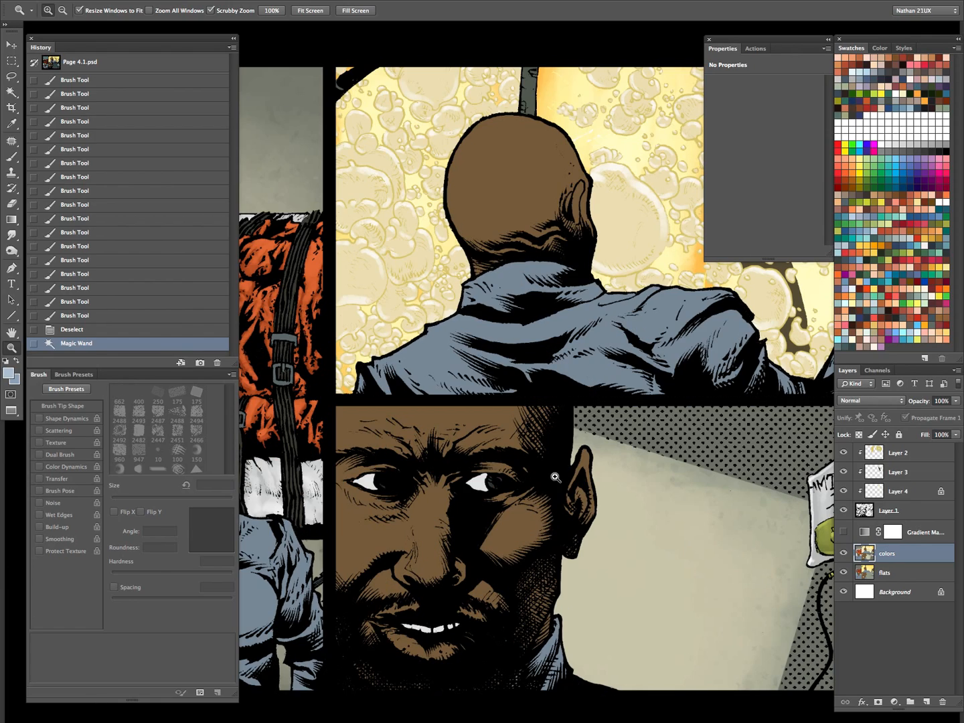
- Paint light blue rim highlights along the jacket's left shoulder and collar in the back-view panel with 9 px and 10 px brushes
key("b")
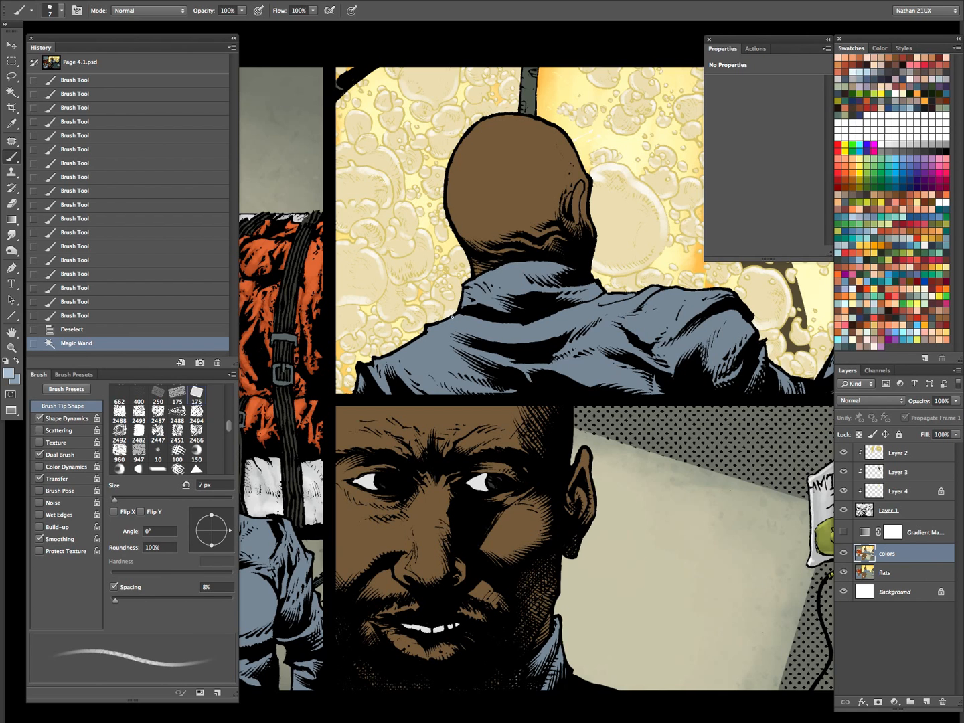
left_click(430, 329)
key("bracketright")
key("bracketright")
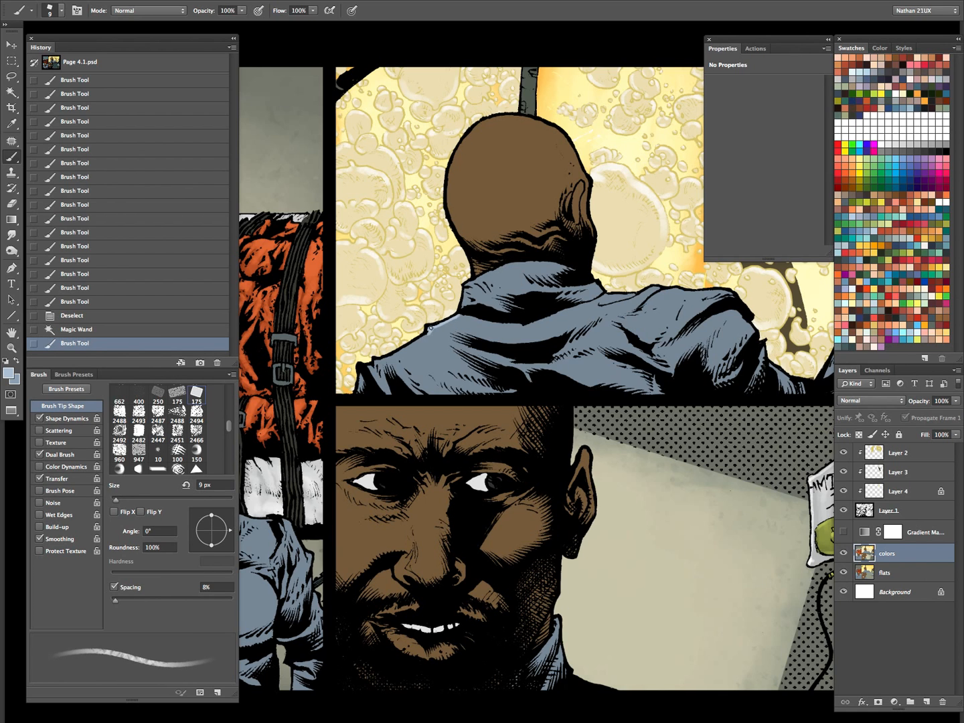
mouse_move(429, 332)
left_mouse_down()
mouse_move(362, 377)
mouse_move(370, 367)
left_mouse_up()
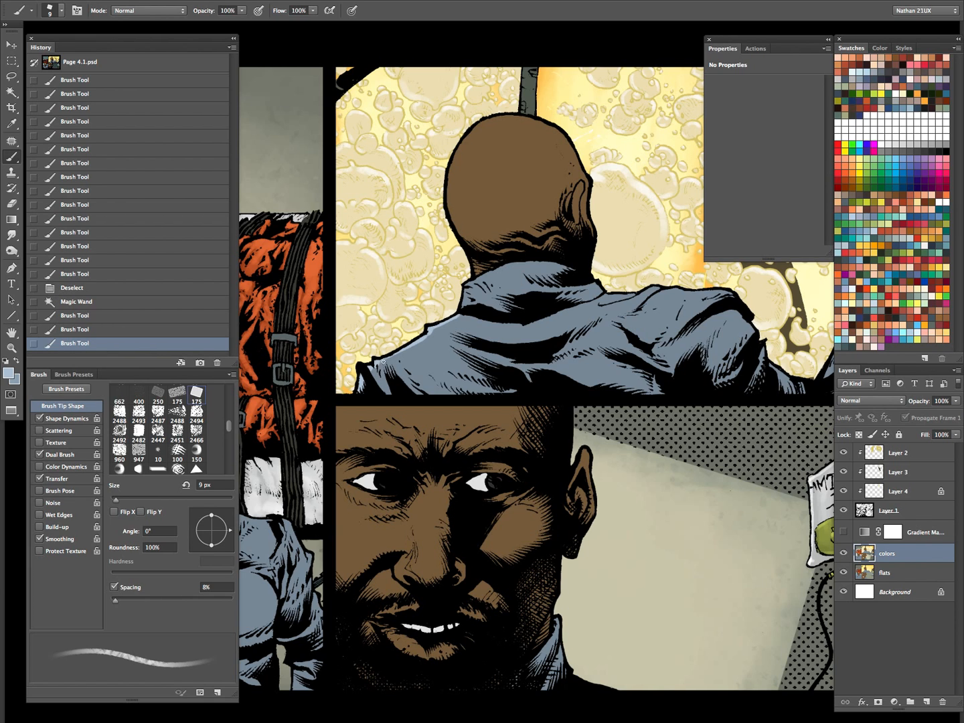
key("bracketright")
left_click_drag(454, 315, 465, 288)
left_click_drag(468, 286, 487, 270)
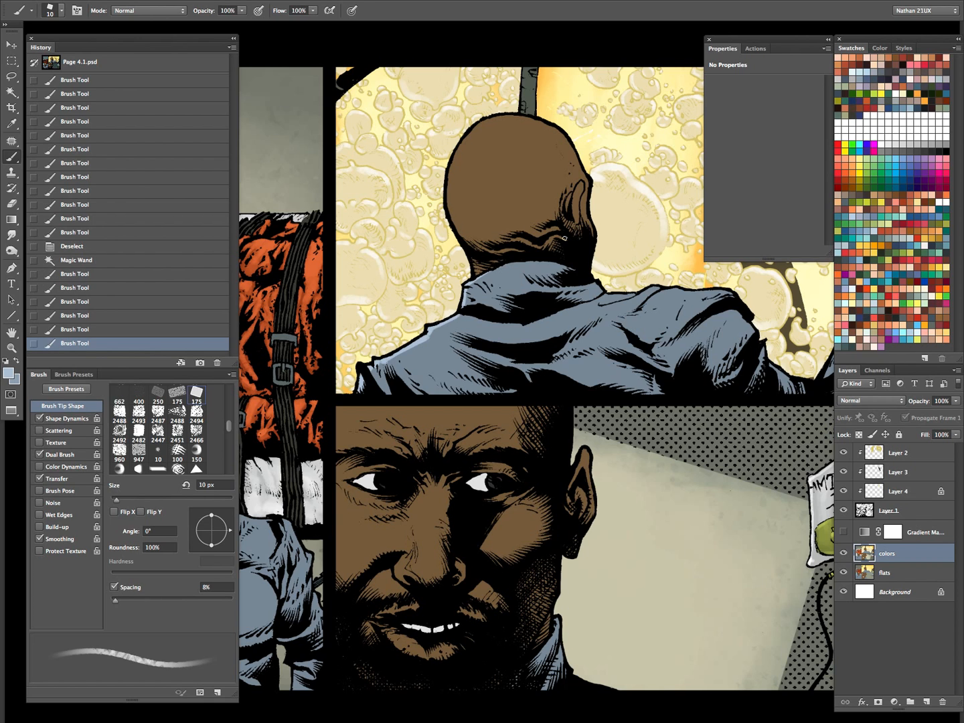
- Paint light blue rim highlights along the jacket's right shoulder and raised sleeve, finishing with a 9 px brush
left_click_drag(594, 284, 669, 289)
key("bracketleft")
mouse_move(671, 288)
left_mouse_down()
mouse_move(684, 290)
mouse_move(666, 290)
left_mouse_up()
mouse_move(663, 291)
left_mouse_down()
mouse_move(751, 286)
mouse_move(765, 355)
mouse_move(549, 356)
mouse_move(570, 368)
left_mouse_up()
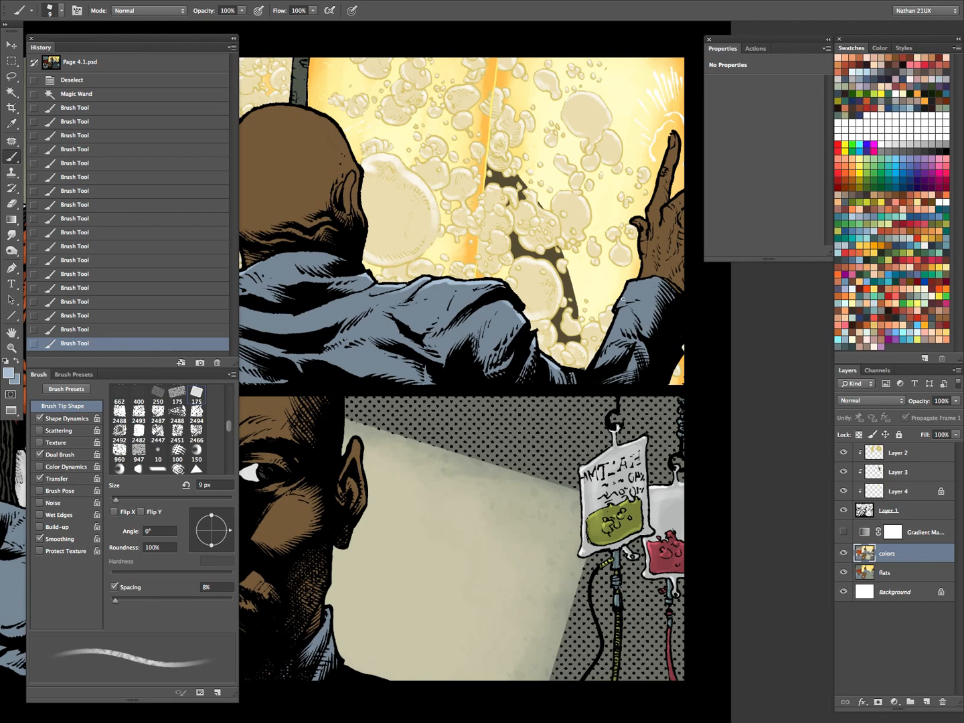
left_click_drag(628, 286, 609, 343)
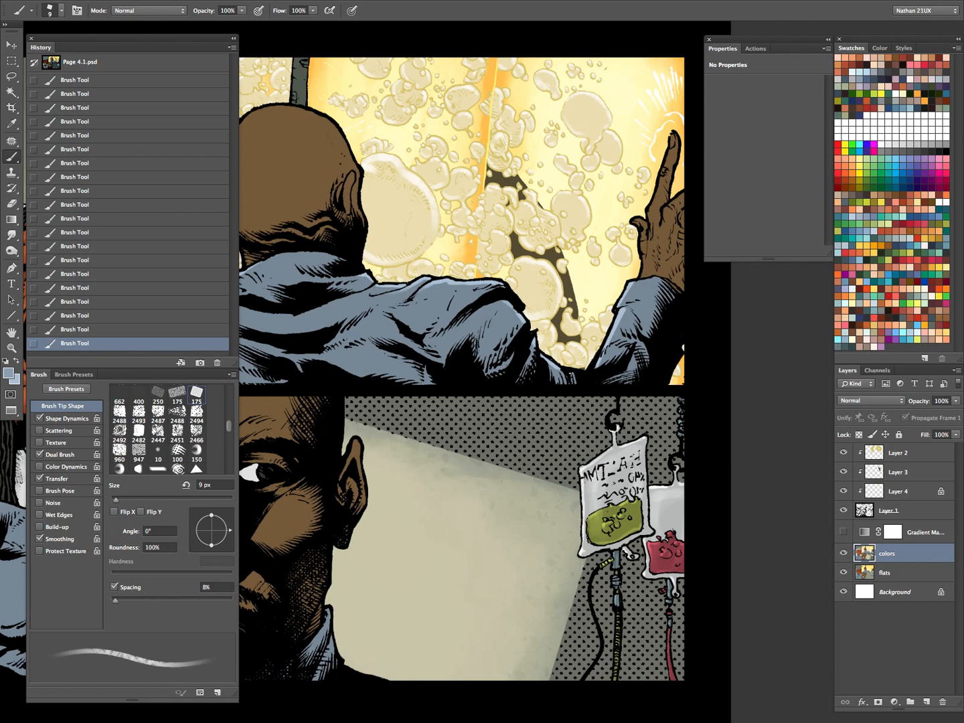
- Add broader light blue highlights to the cuff of the raised sleeve with 35 px and 25 px brushes
key("bracketright")
key("bracketright")
key("bracketright")
key("bracketright")
key("bracketright")
key("bracketright")
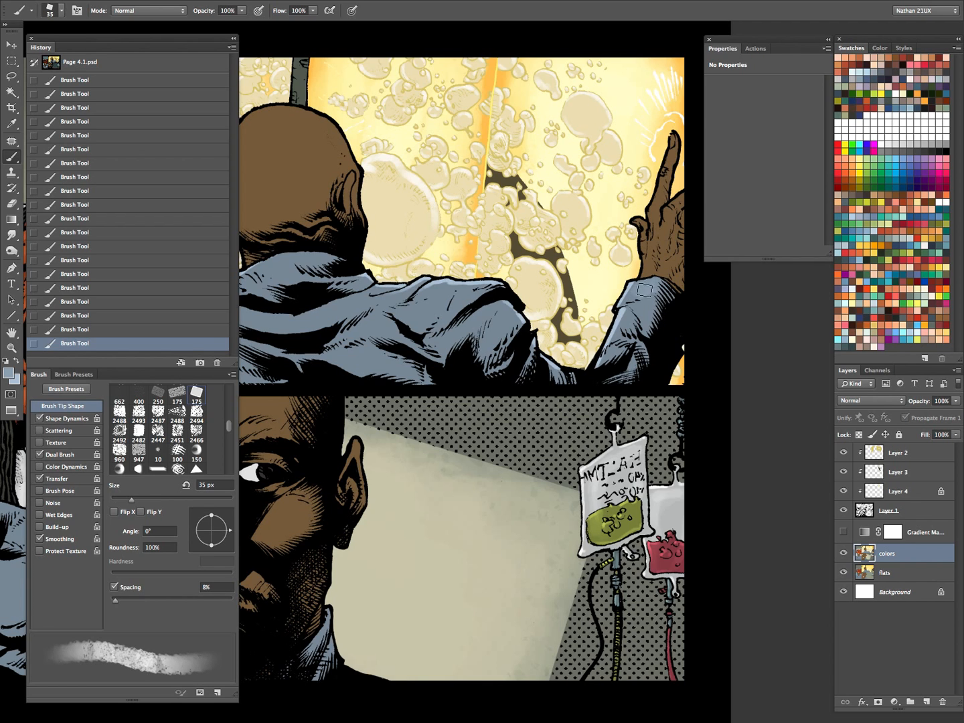
key("bracketleft")
key("bracketleft")
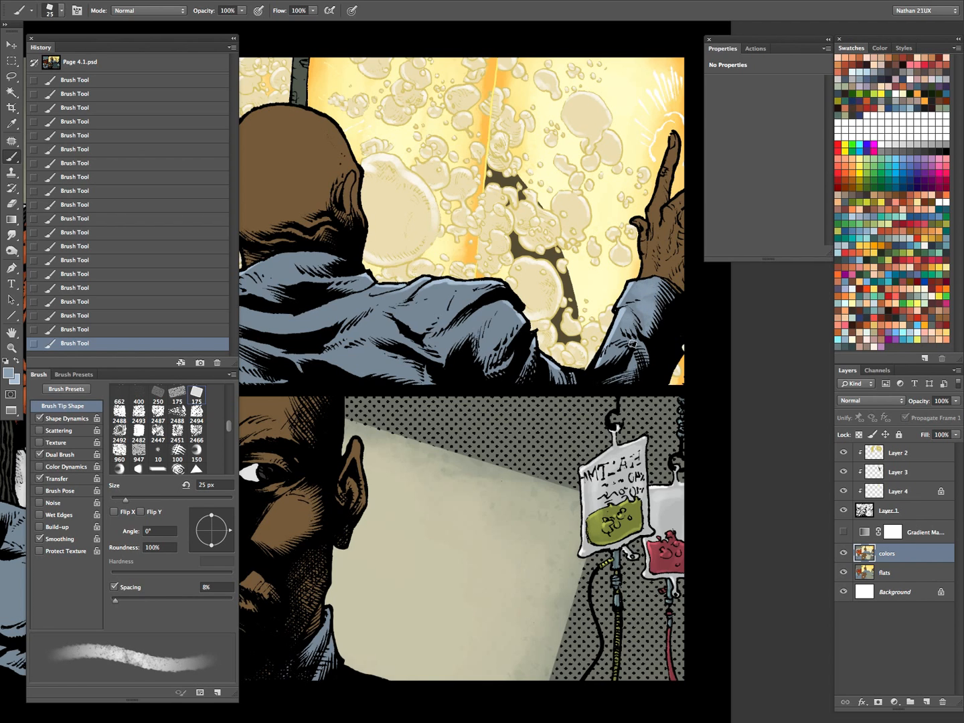
- Add light blue highlights to the jacket's right shoulder and upper arm with 15 px and 25 px brushes
key("bracketleft")
key("bracketleft")
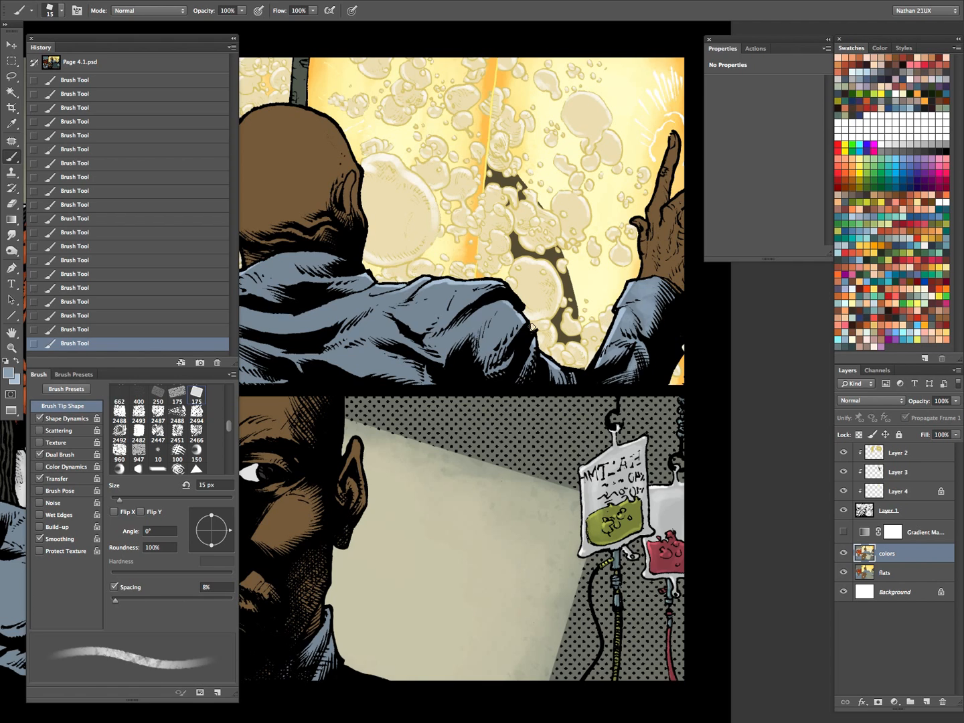
key("bracketright")
key("bracketright")
key("bracketleft")
key("bracketright")
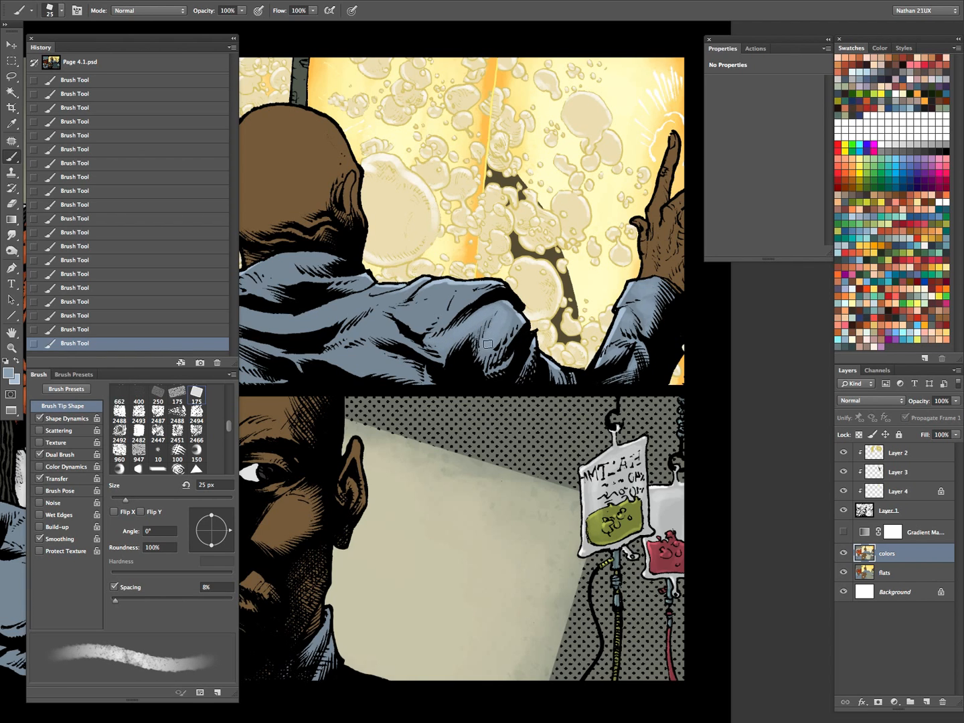
- Highlight the folds between the jacket's right shoulder and upper back in light blue with 20 px and 30 px brushes
left_click_drag(549, 323, 669, 353)
key("bracketleft")
key("bracketleft")
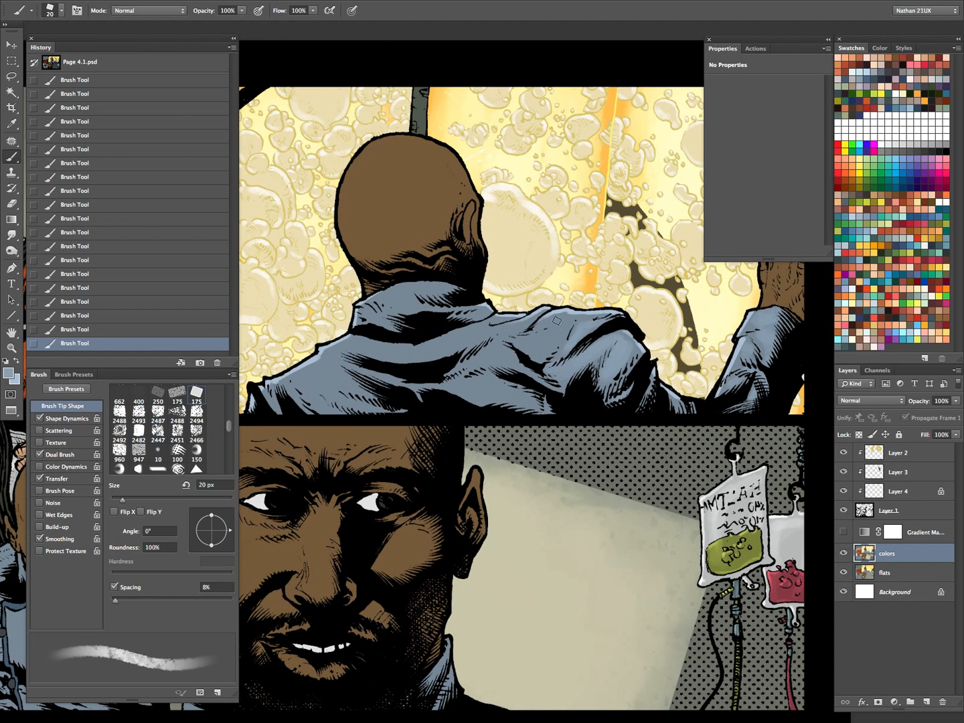
key("bracketright")
key("bracketright")
key("bracketright")
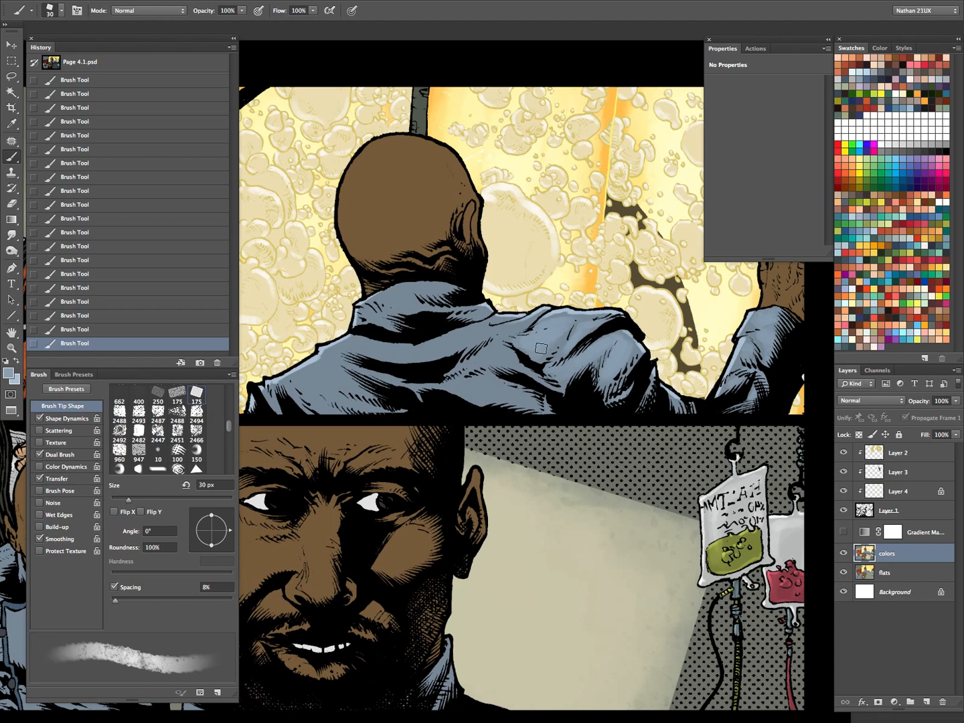
- Brush light blue highlights across the back of the jacket's collar with a 20 px brush
key("bracketleft")
key("bracketleft")
mouse_move(376, 299)
left_mouse_down()
mouse_move(442, 286)
mouse_move(389, 302)
mouse_move(453, 307)
left_mouse_up()
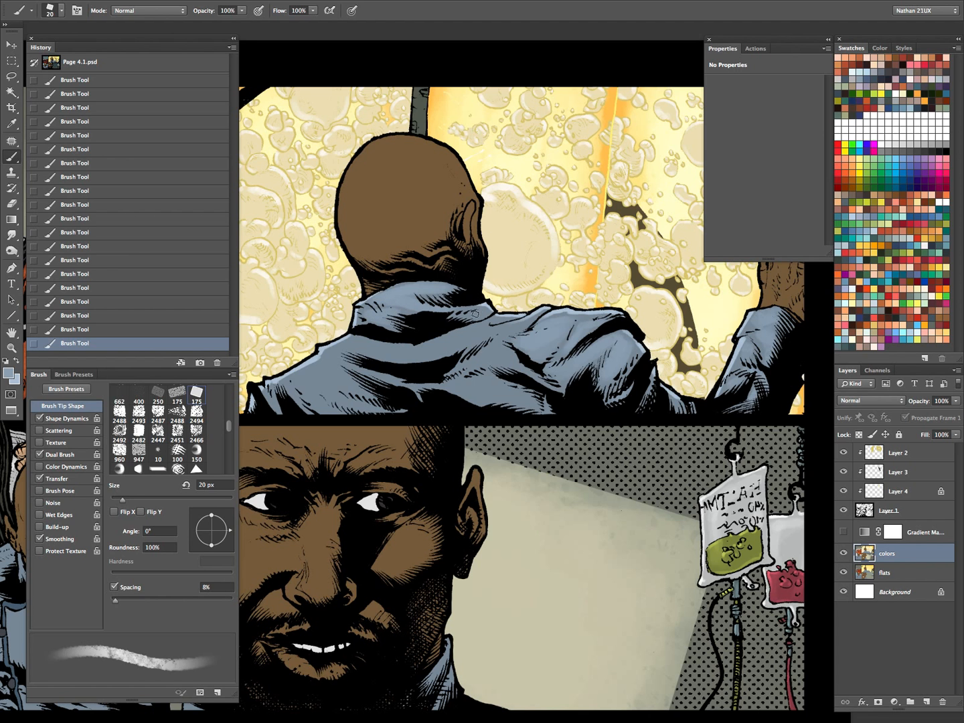
key("bracketleft")
- Paint light blue highlights across the jacket's upper back below the collar, reducing the brush to 10 px for the fold edges
scroll(553, 278, "left", 5)
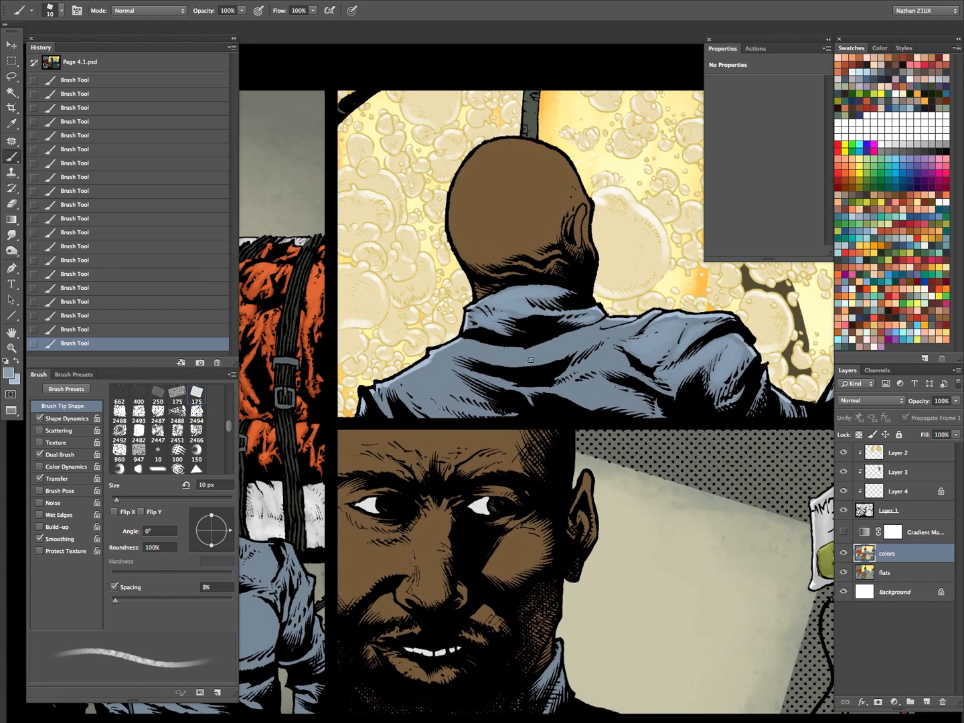
key("bracketright")
key("bracketright")
key("bracketright")
mouse_move(471, 348)
left_mouse_down()
mouse_move(598, 338)
mouse_move(575, 347)
left_mouse_up()
key("bracketleft")
key("bracketleft")
key("bracketleft")
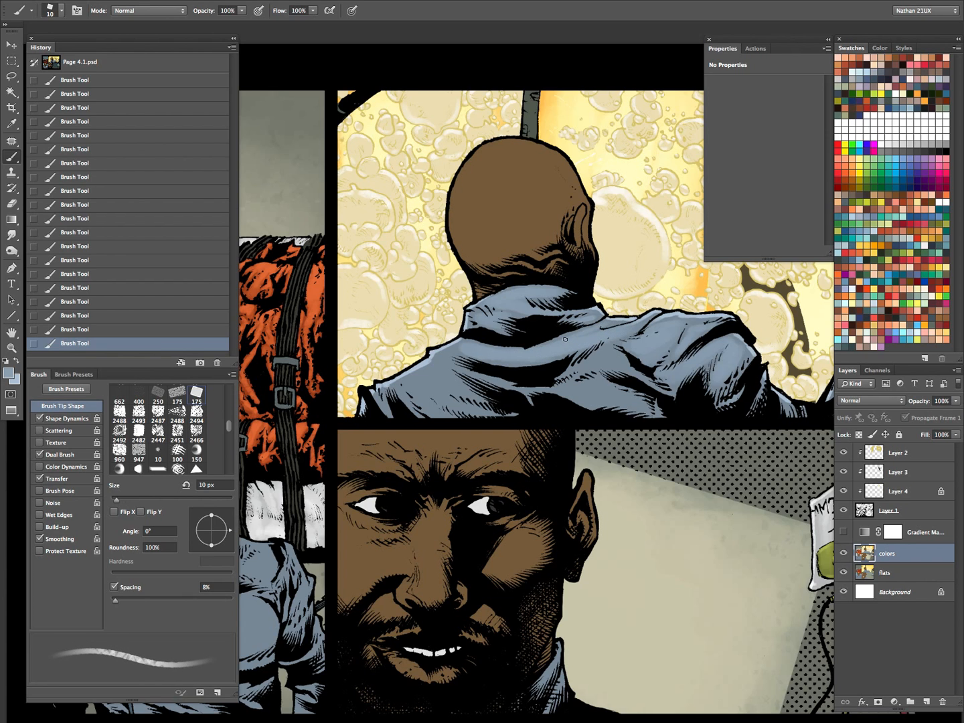
- Add soft light blue highlights to the folds in the middle of the jacket's back with 25 px and 30 px brushes
key("bracketright")
key("bracketright")
key("bracketright")
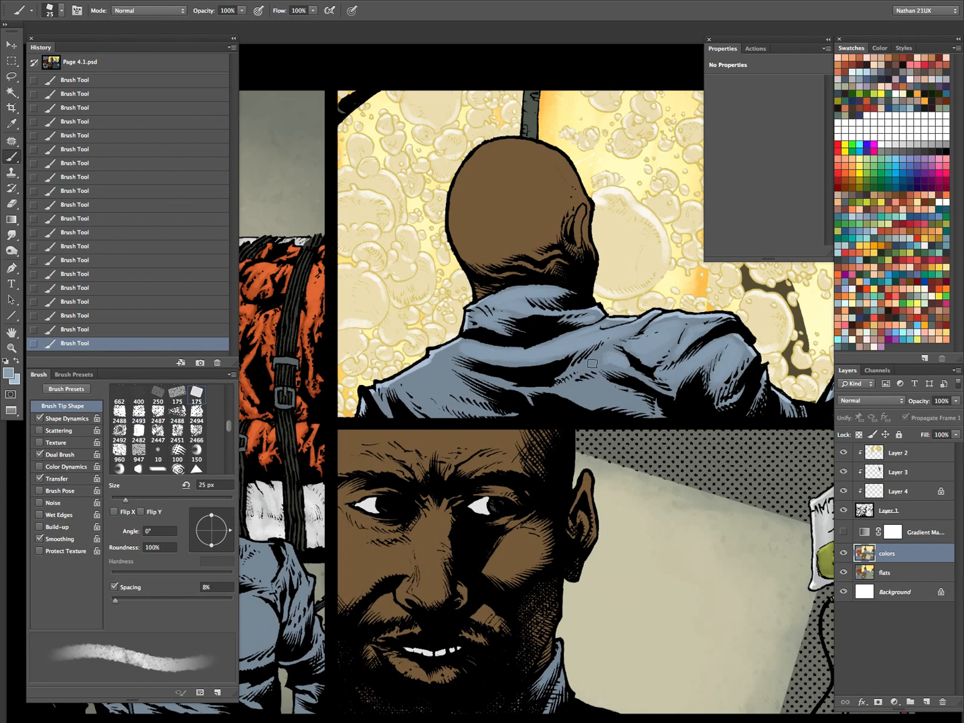
key("bracketright")
key("bracketright")
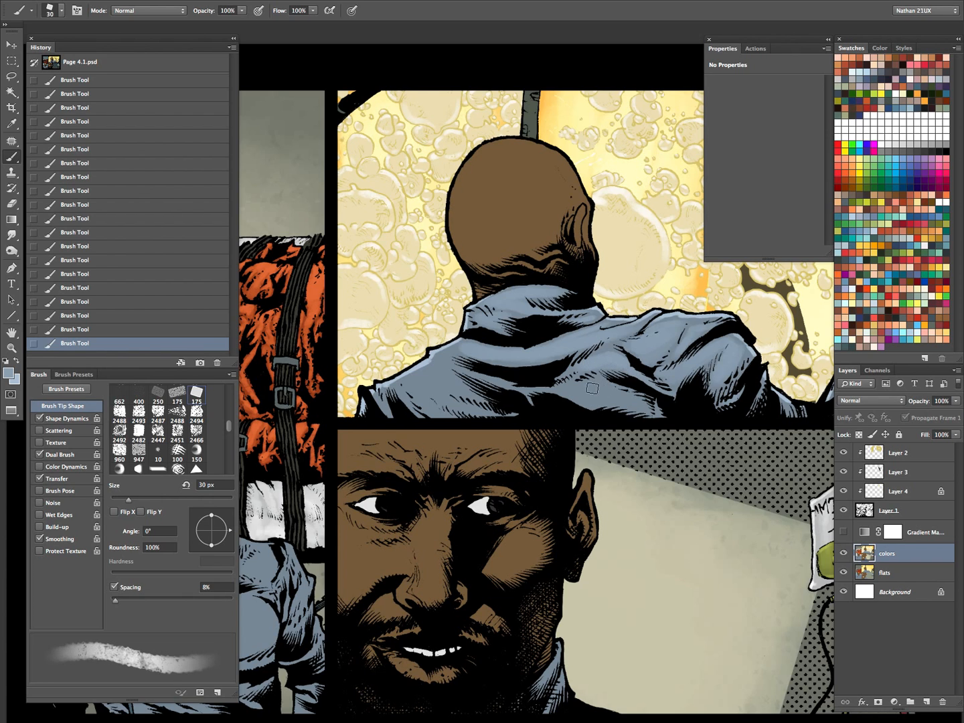
- Extend the light blue highlights over the jacket's lower back and left shoulder, mainly with a 30 px brush
key("bracketleft")
key("bracketleft")
key("bracketleft")
key("bracketleft")
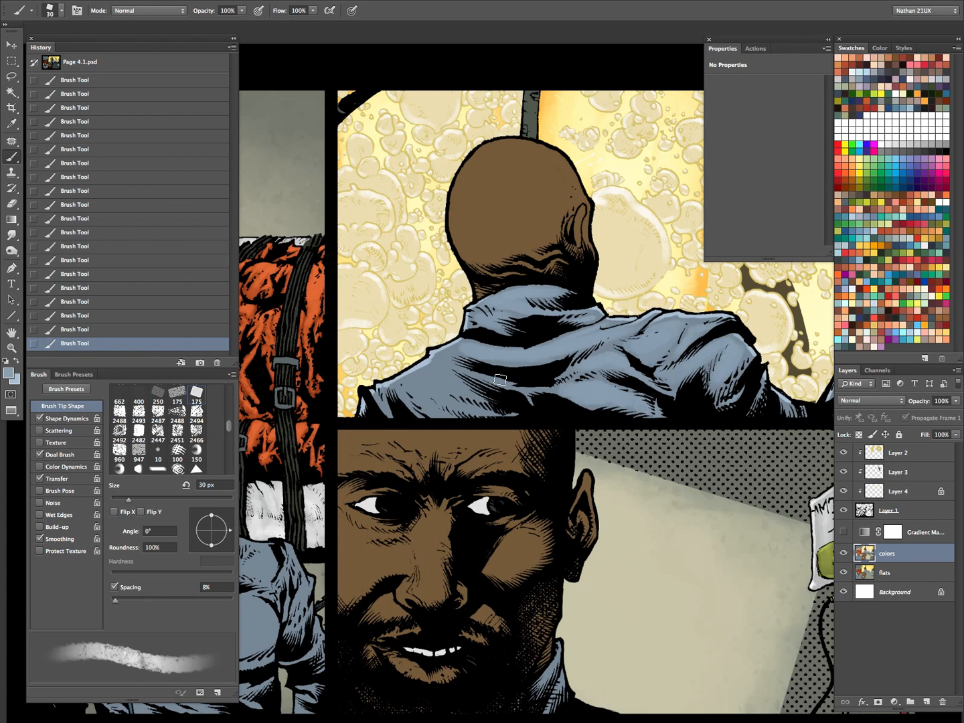
key("bracketright")
key("bracketright")
key("bracketright")
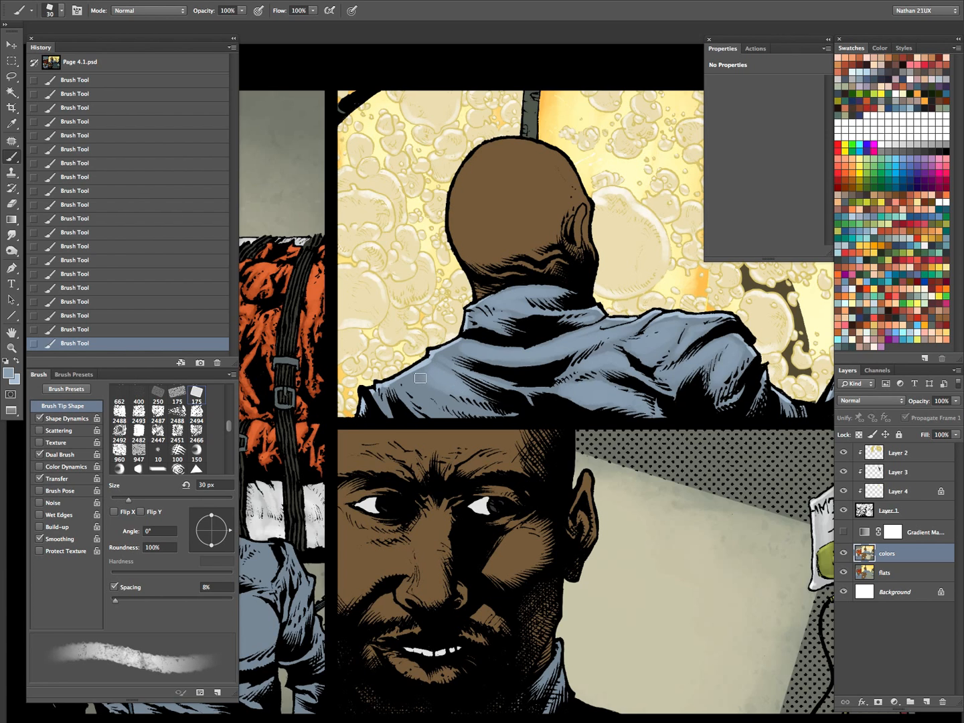
key("bracketleft")
key("bracketleft")
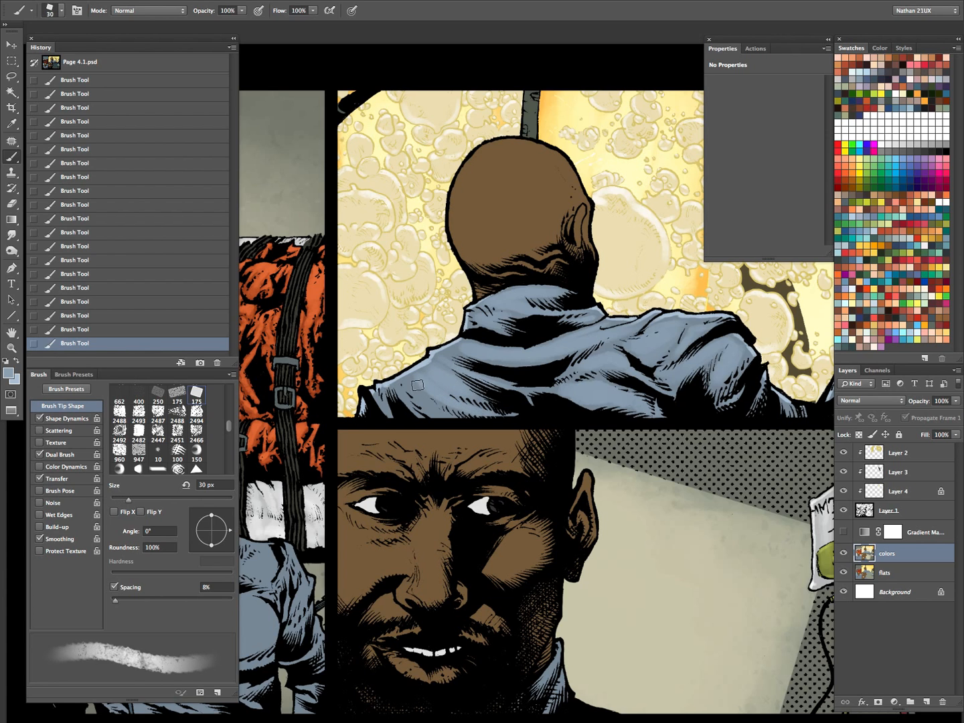
key("bracketleft")
key("bracketleft")
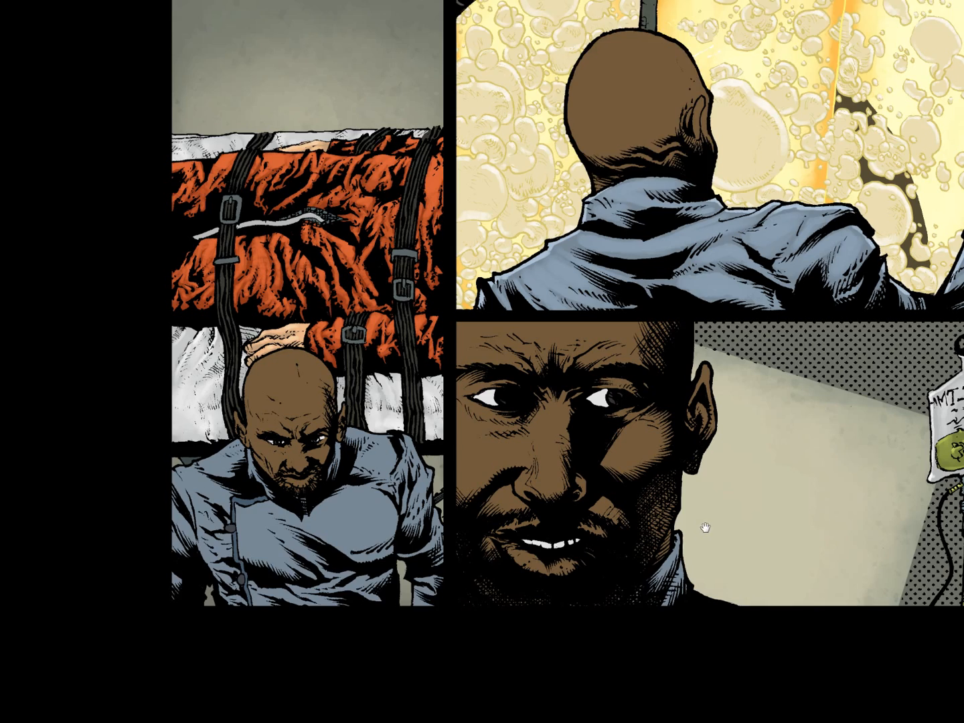
left_click_drag(705, 528, 652, 284)
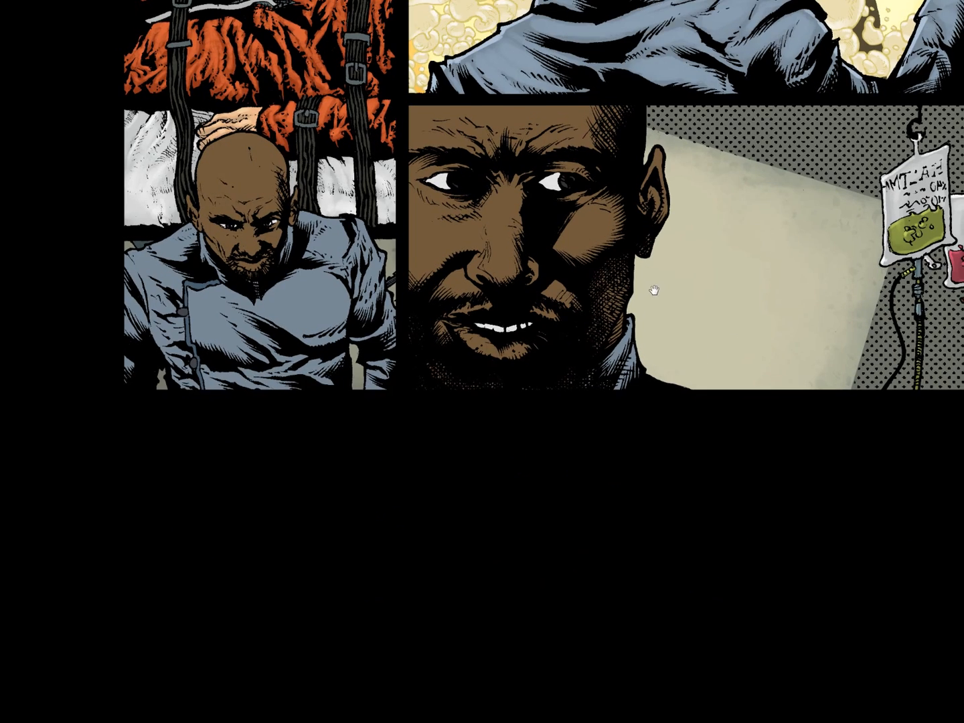
key("Tab")
key("b")
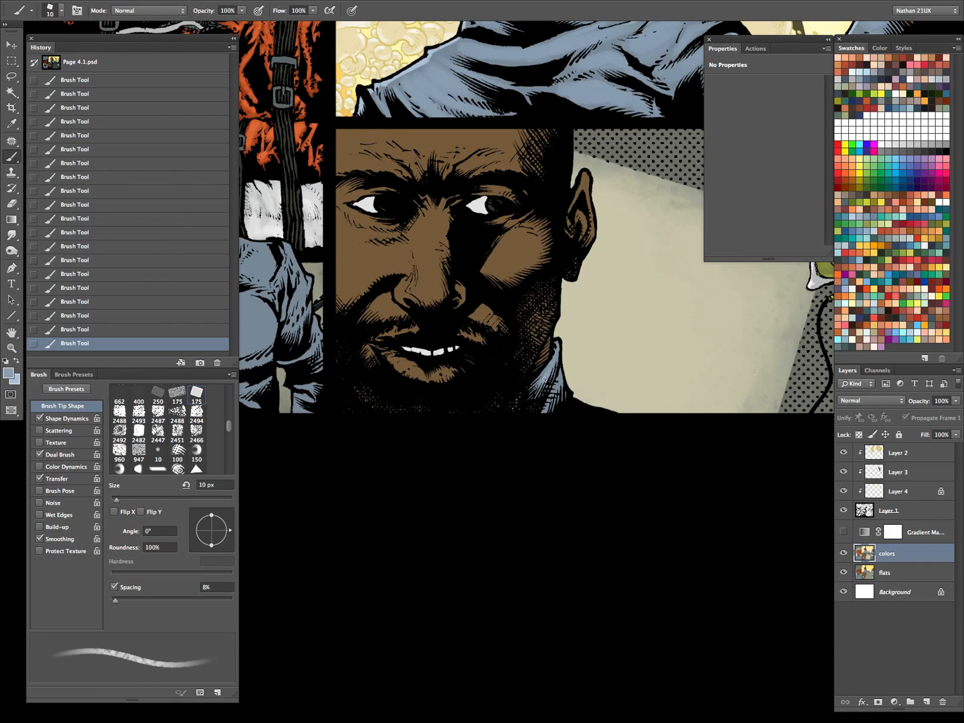
key("Tab")
key("super+0")
left_click_drag(516, 334, 757, 148)
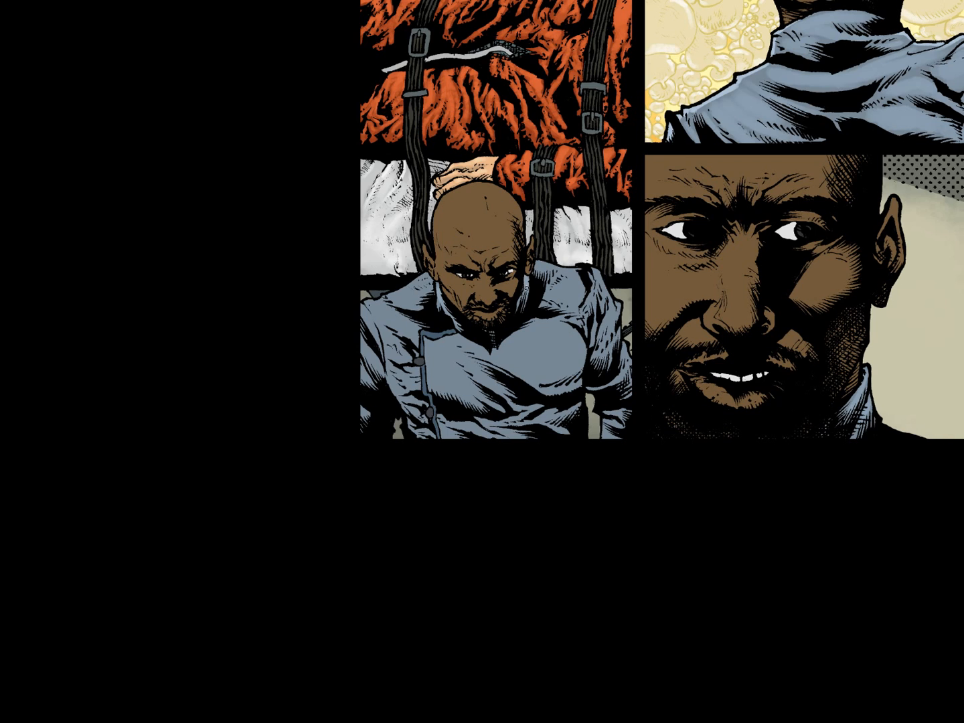
left_click_drag(568, 345, 750, 356)
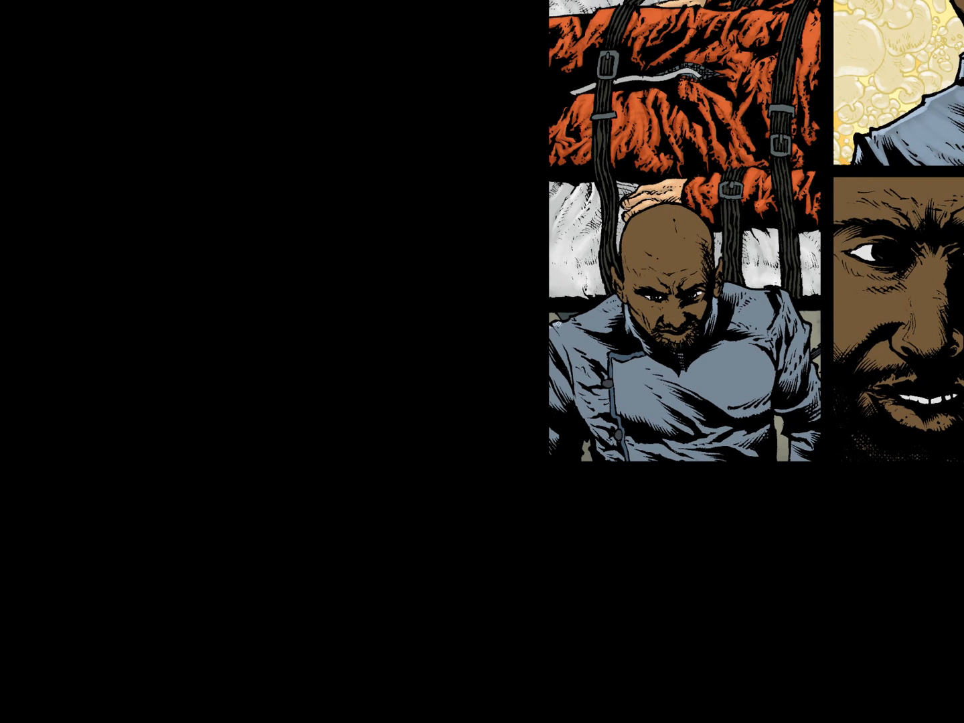
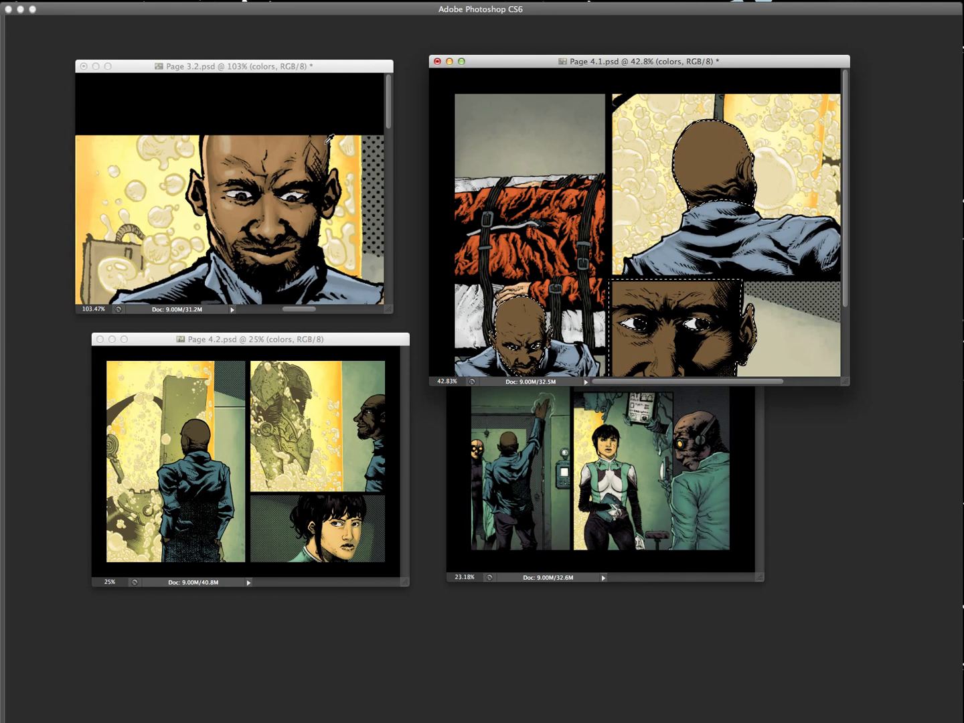
- Fill the selected skin areas of Page 4.1 with a lighter brown and deselect them
left_click_drag(597, 66, 595, 67)
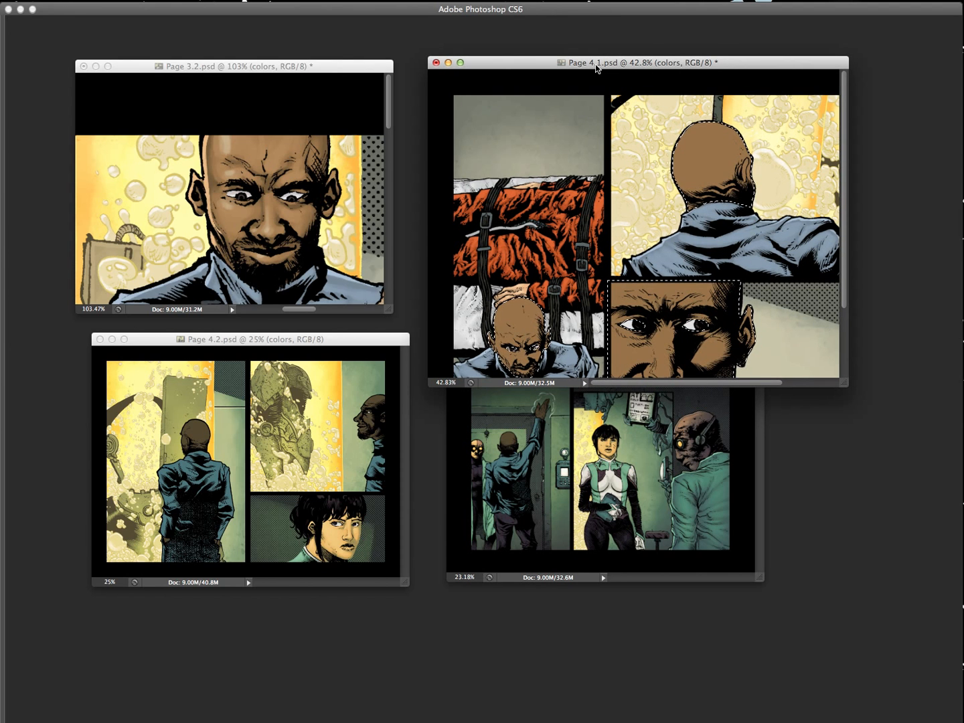
key("f")
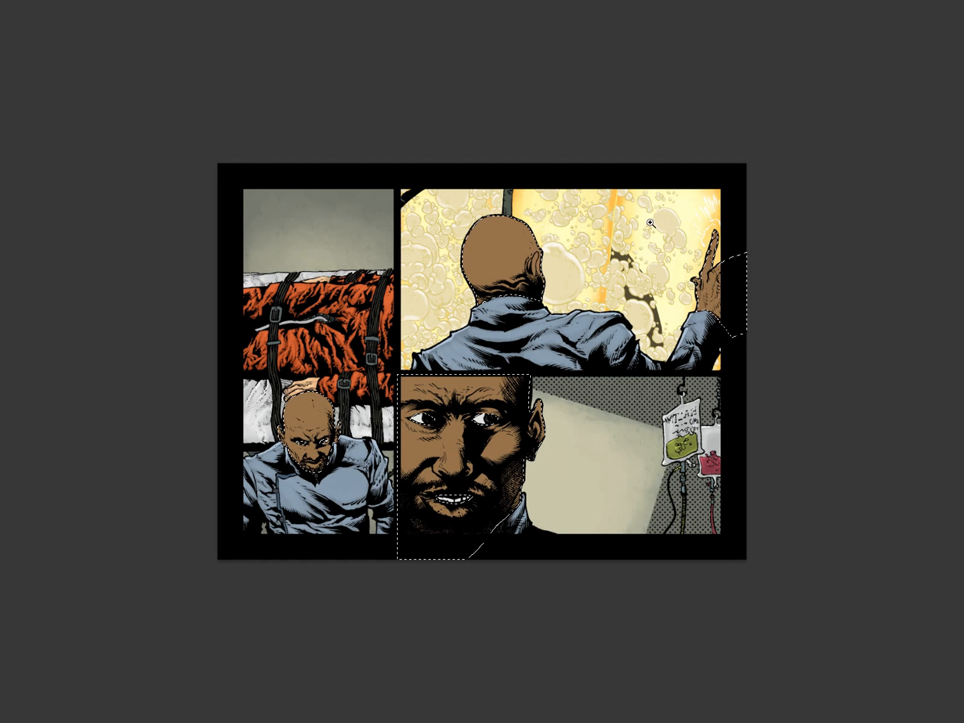
key("f")
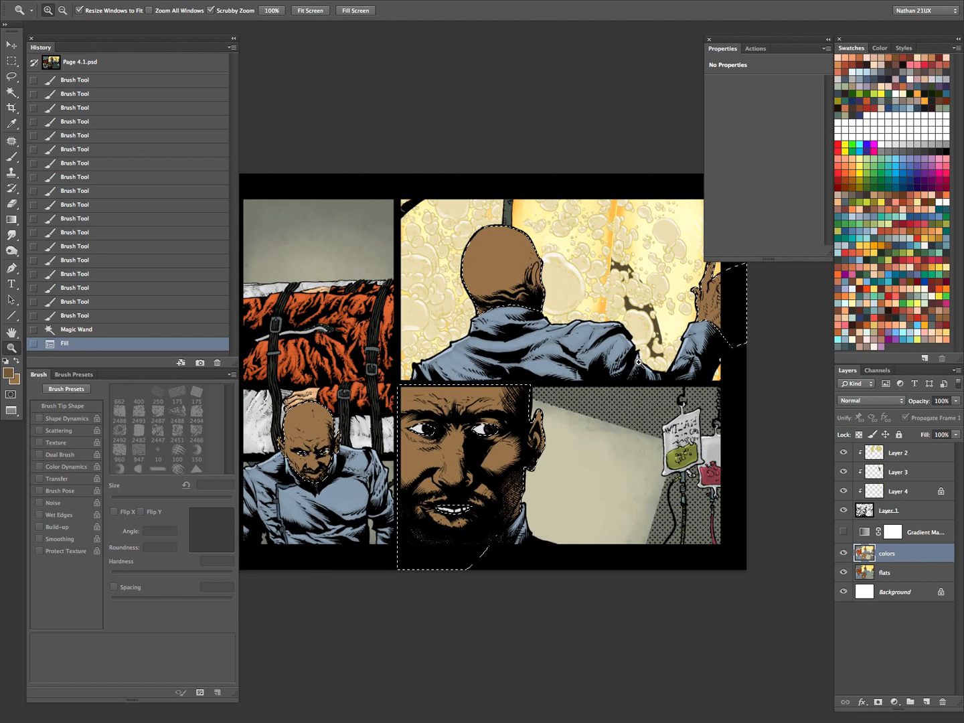
key("b")
key("ctrl+d")
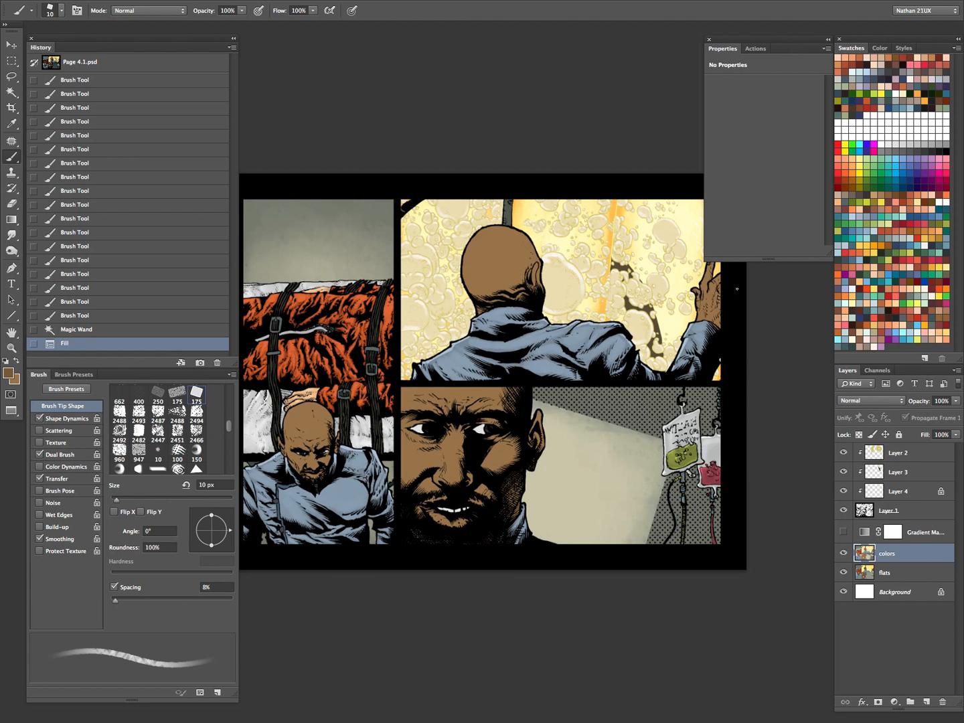
- Shade the raised hand in darker brown with 25 px and 20 px brushes, and refill the man's other skin areas with the darker brown
left_click_drag(650, 274, 603, 382)
key("z")
left_click(678, 384)
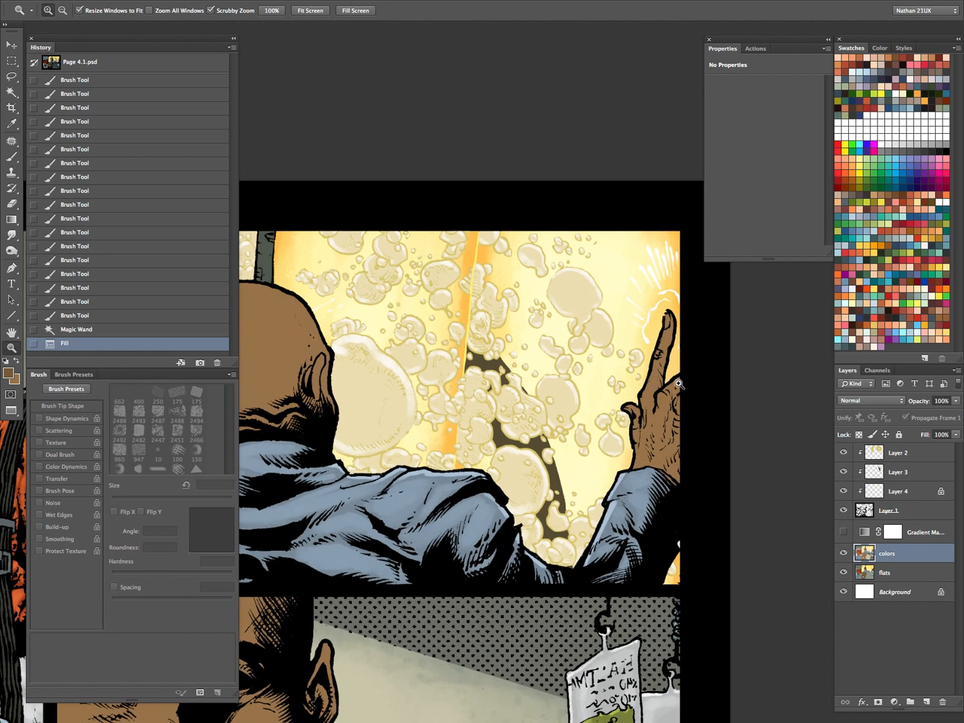
key("b")
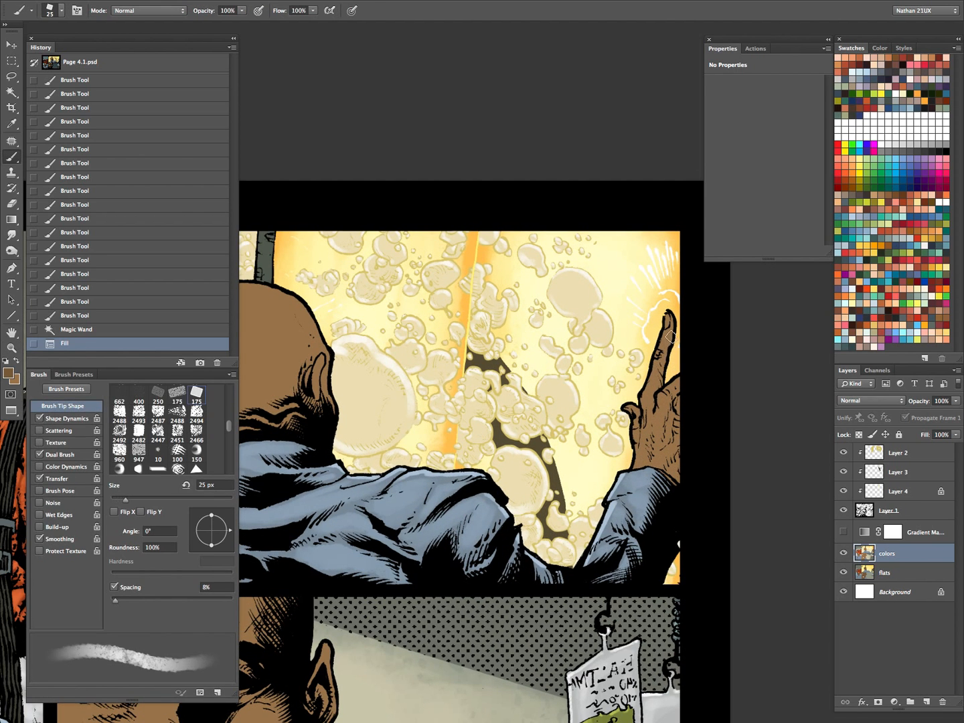
left_click_drag(672, 322, 645, 436)
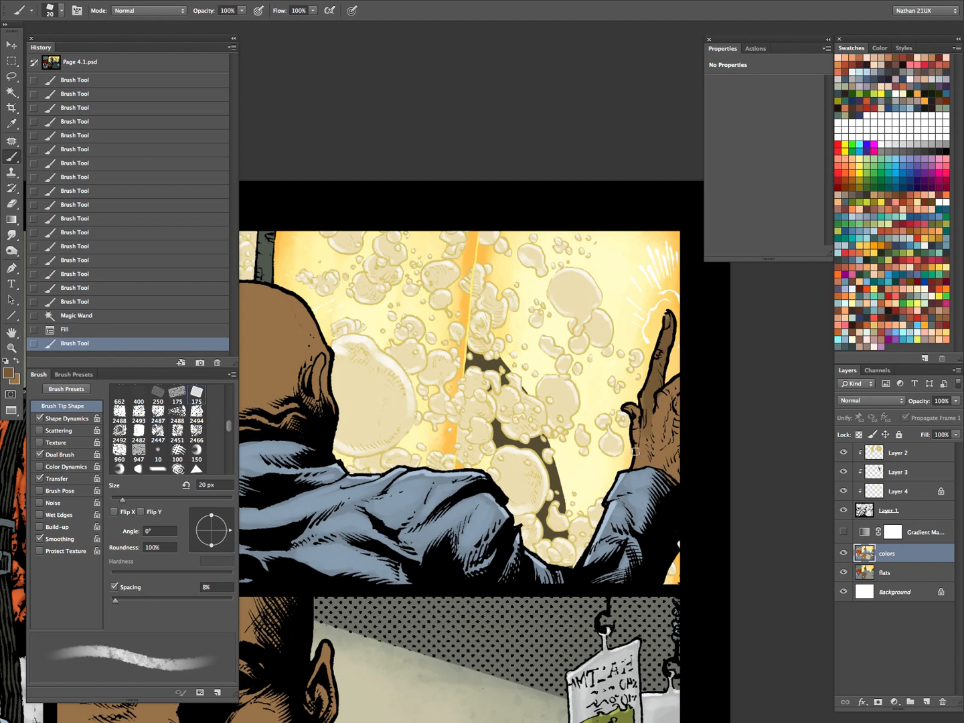
key("alt+BackSpace")
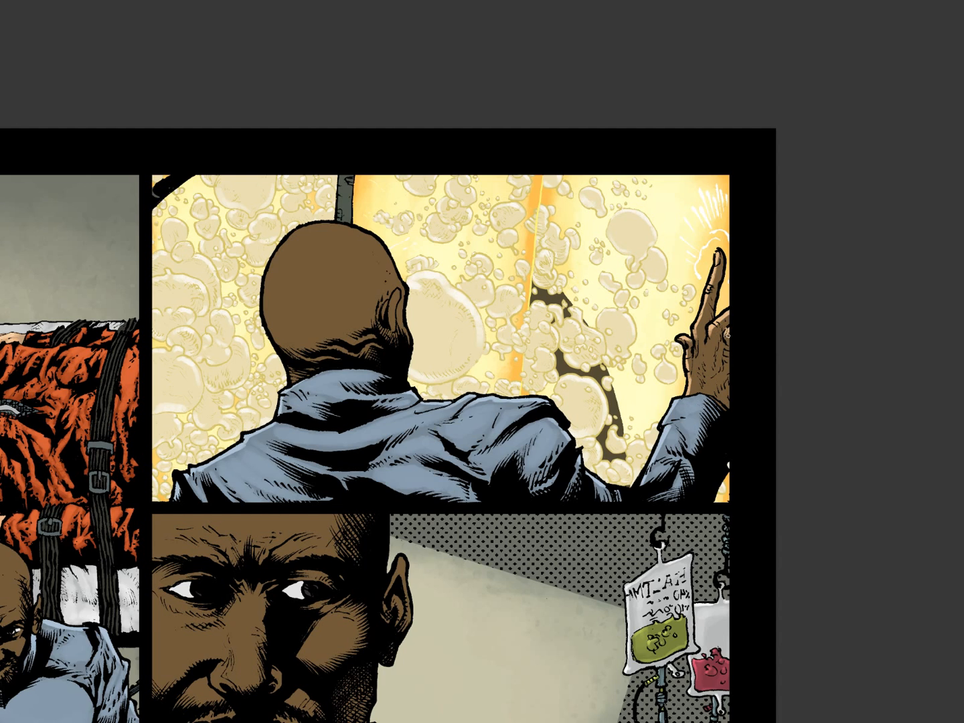
- Brush light tan rim highlights along the edge and ear of the back-view head and around the lower-left man's bald head
left_click_drag(544, 404, 668, 414)
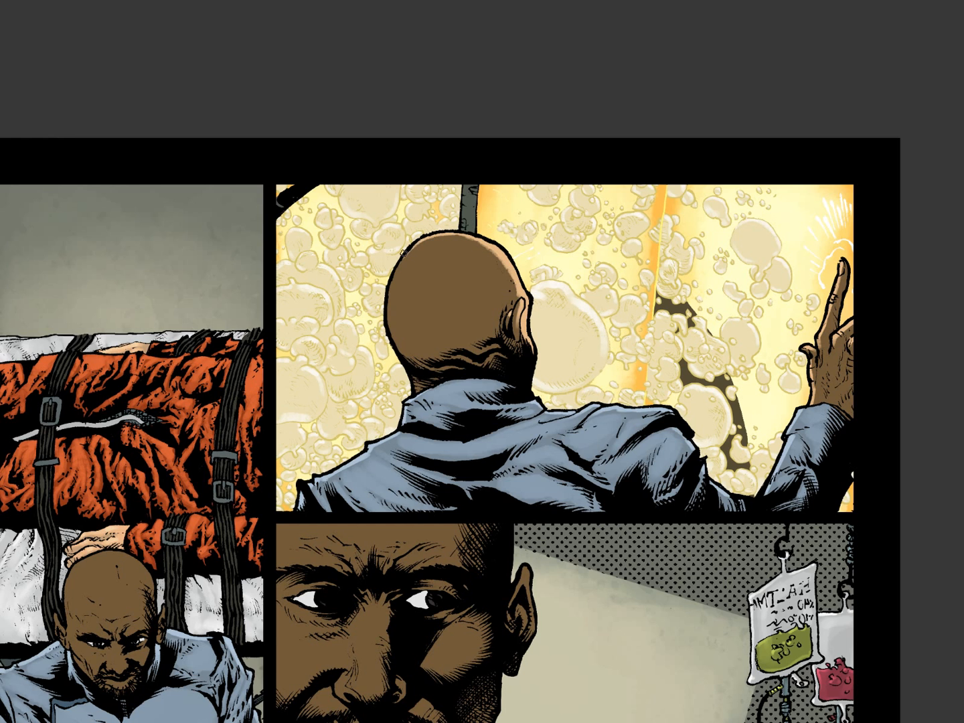
left_click_drag(527, 533, 737, 334)
left_click_drag(482, 458, 591, 409)
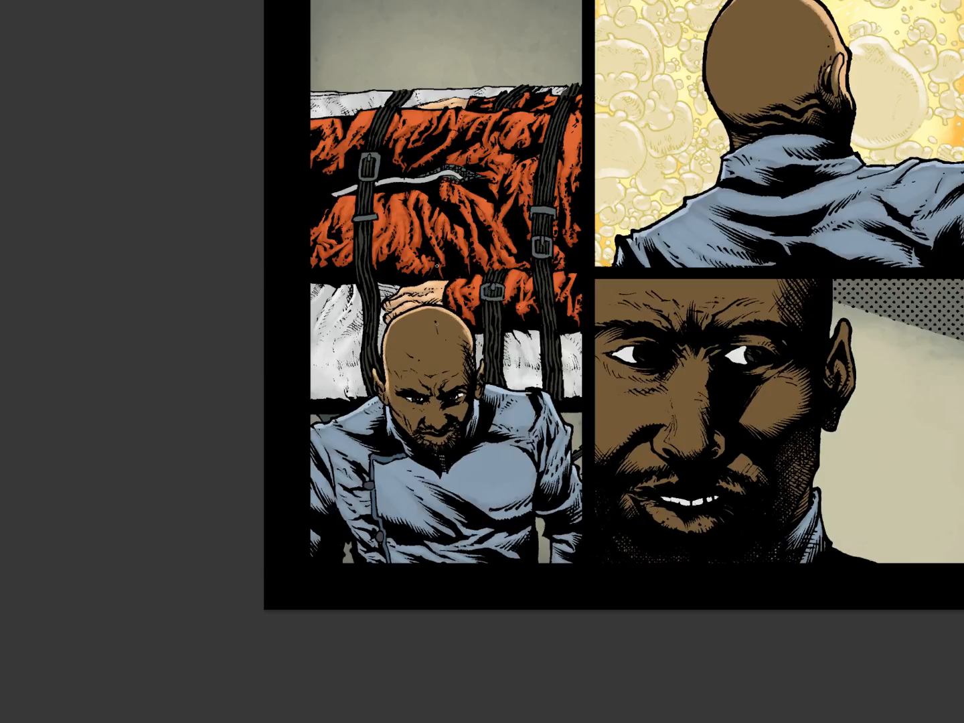
left_click_drag(589, 472, 543, 499)
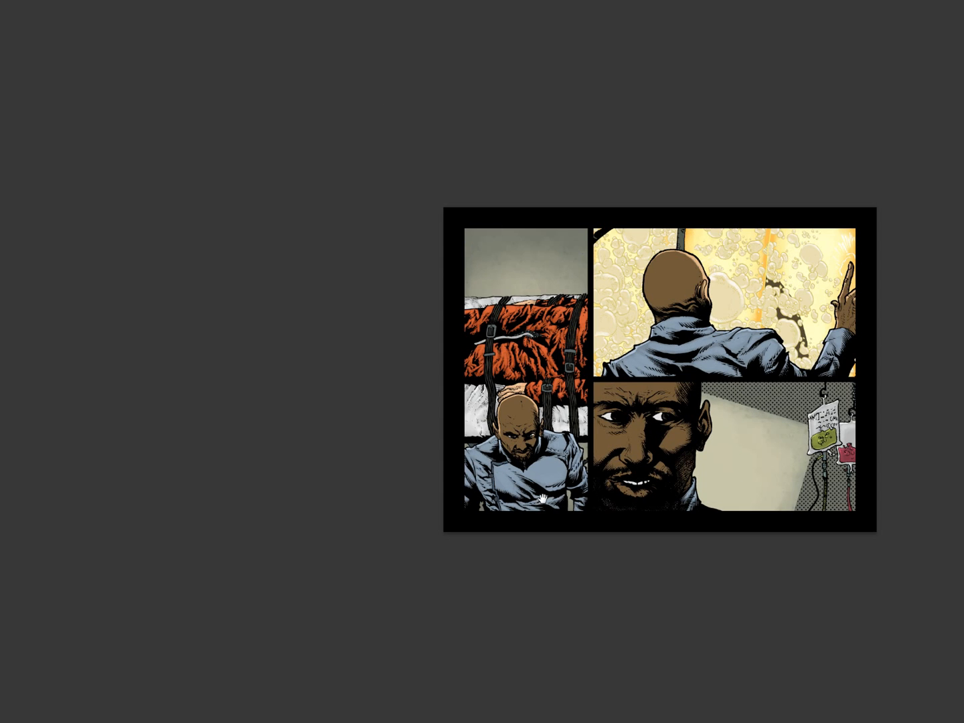
- Sample a skin brown from the side of the man's forehead in Page 3.2 and return to Page 4.1
left_click_drag(713, 462, 626, 453)
key("f")
key("f")
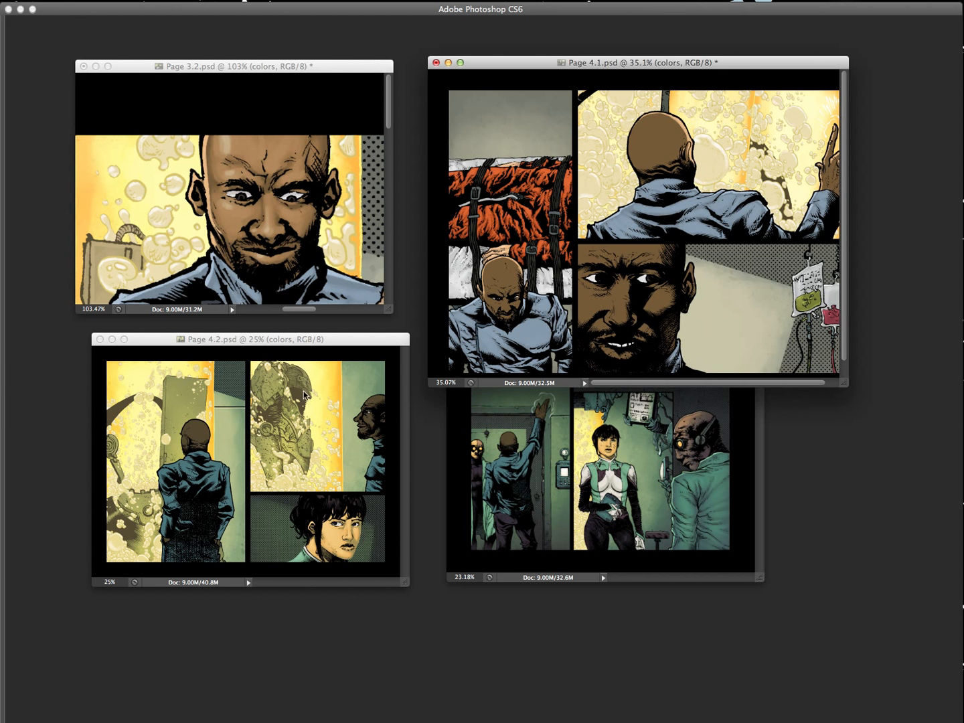
left_click(305, 215)
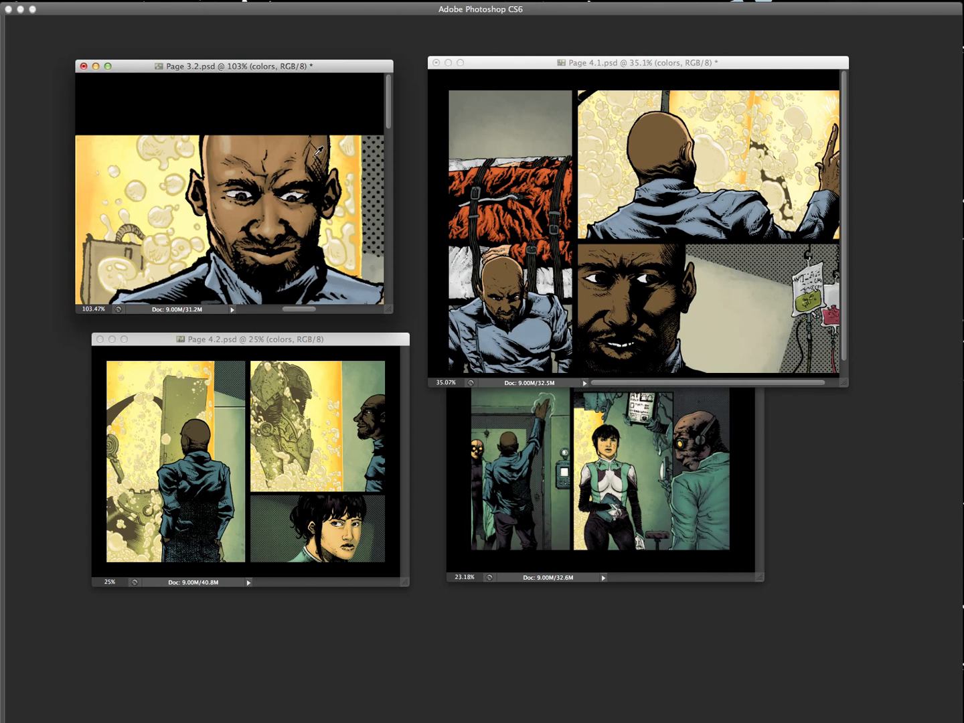
left_click(319, 151)
left_click(485, 189)
key("f")
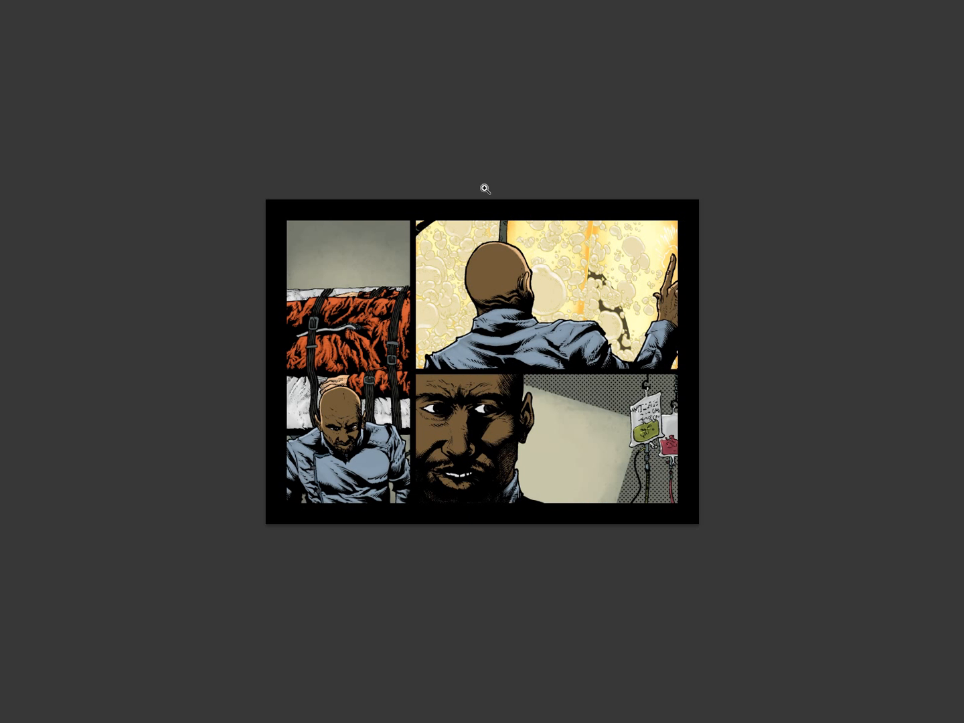
key("Tab")
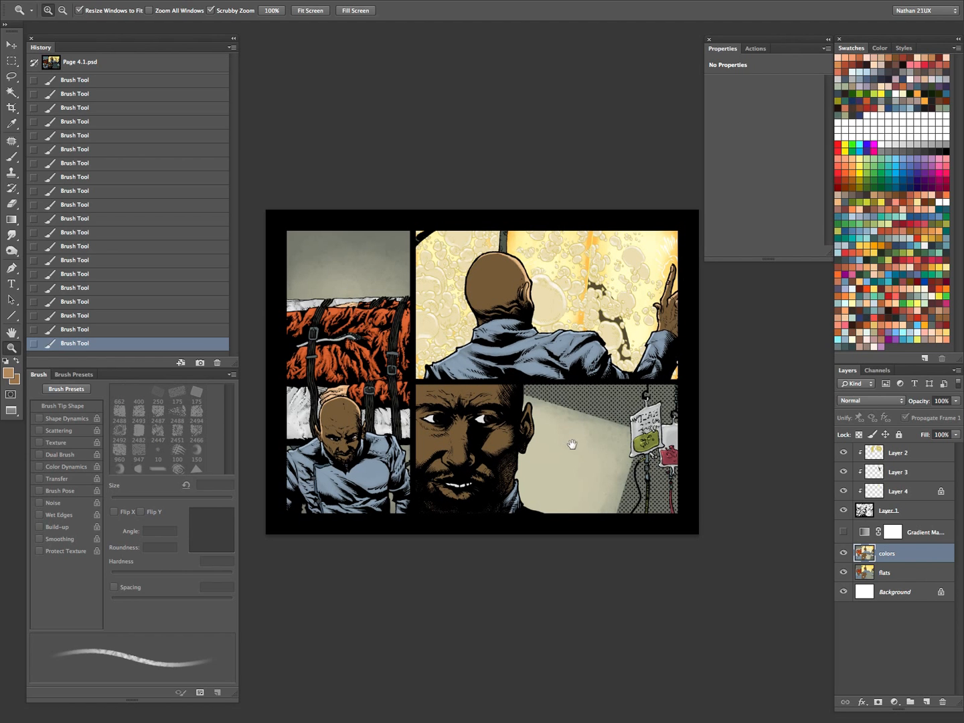
- Set the Brush to 25 px for work on the raised hand and turn on the Gradient Map adjustment layer
left_click(675, 324)
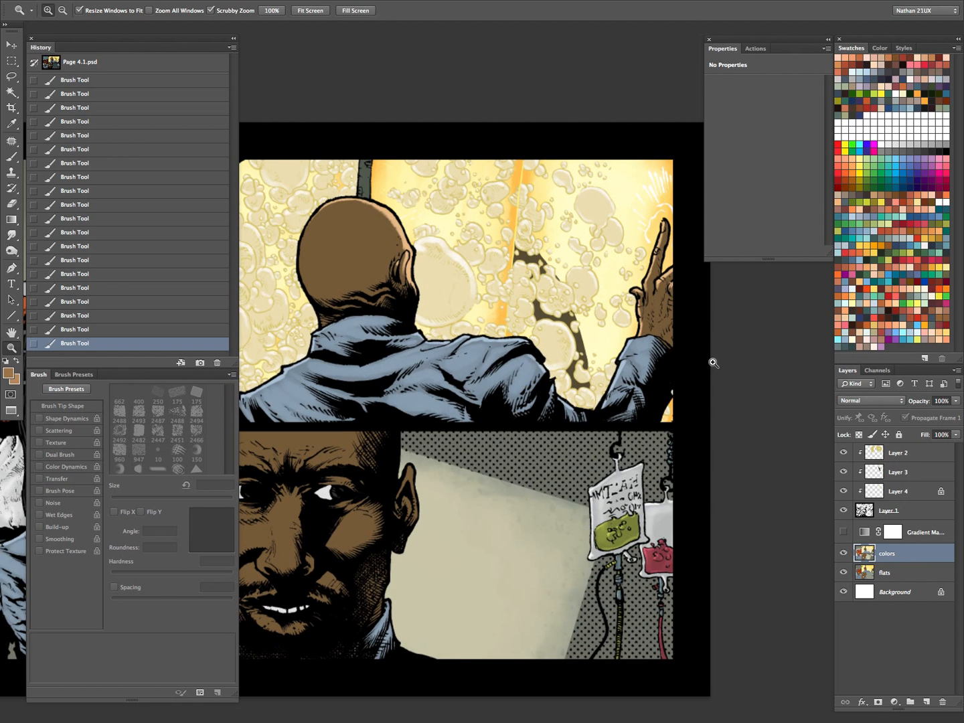
key("b")
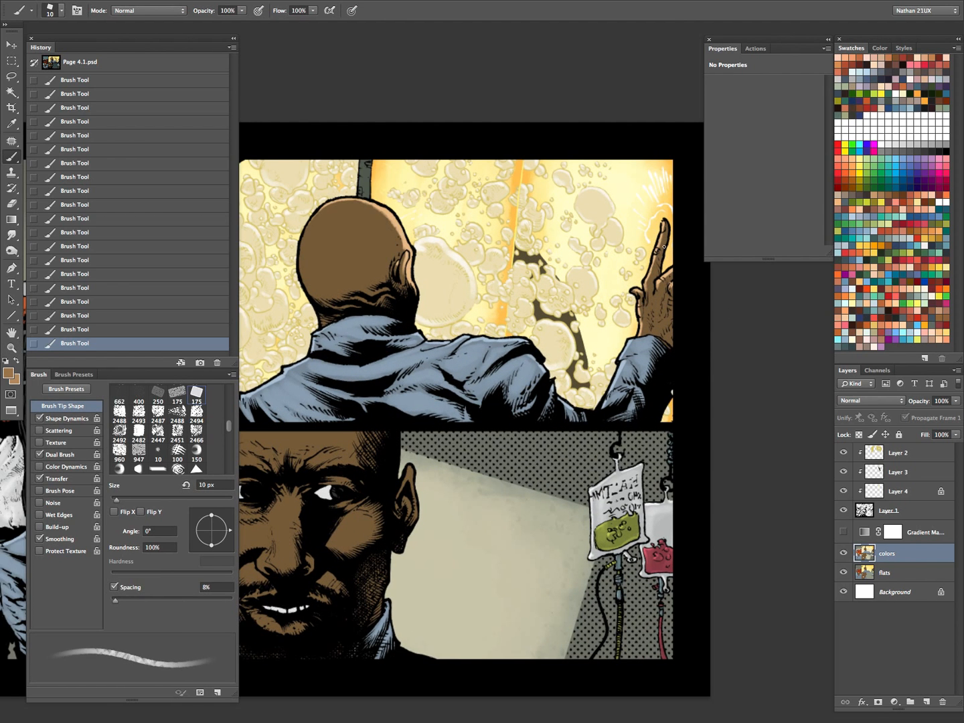
key("bracketright")
key("bracketright")
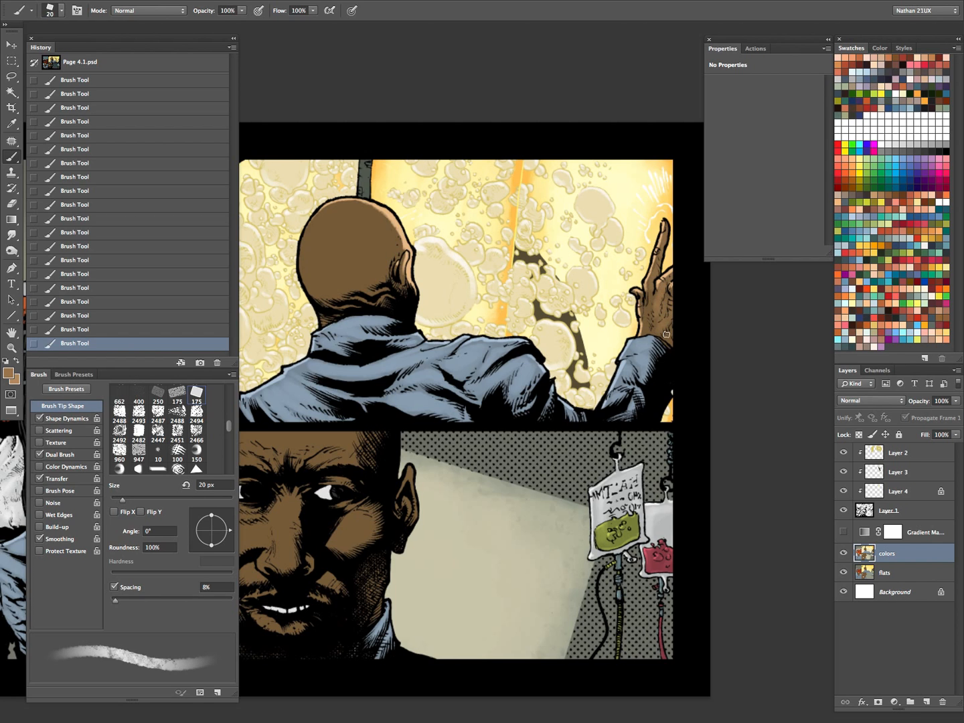
key("bracketright")
left_click(844, 533)
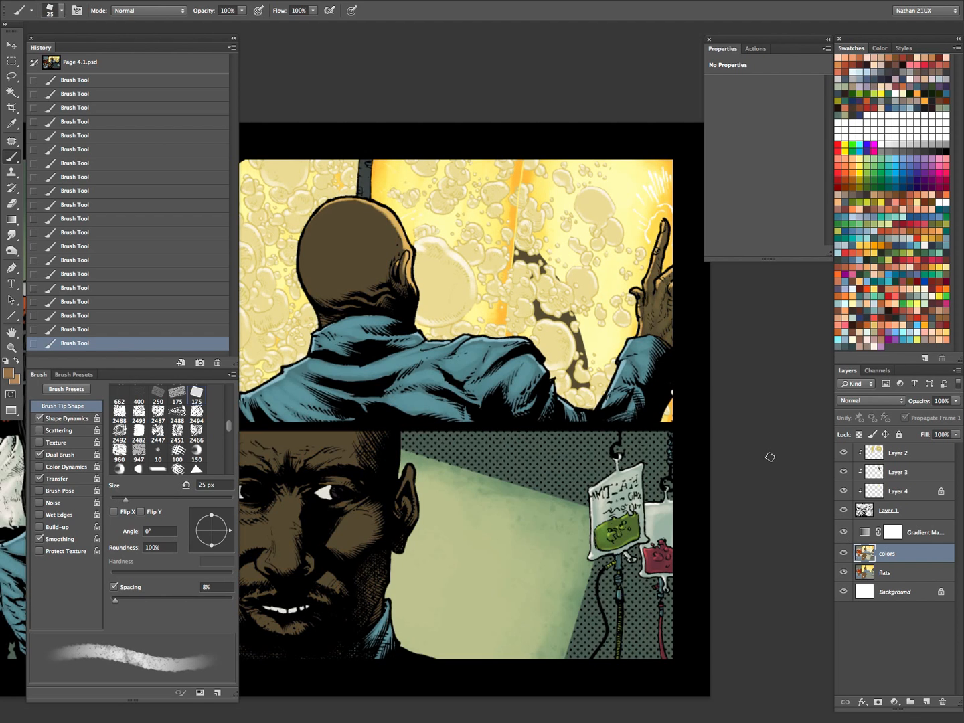
- Work brown skin highlights into the raised hand and the back-view man's ear, varying the brush between 30 px and 9 px
key("bracketright")
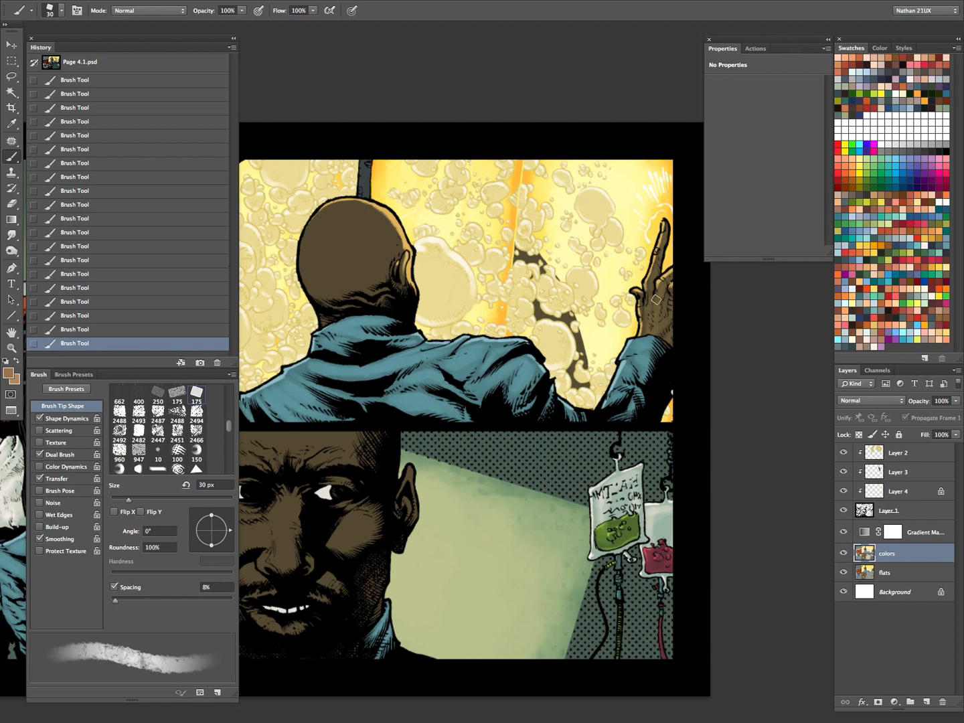
key("bracketleft")
key("bracketleft")
key("bracketleft")
key("bracketleft")
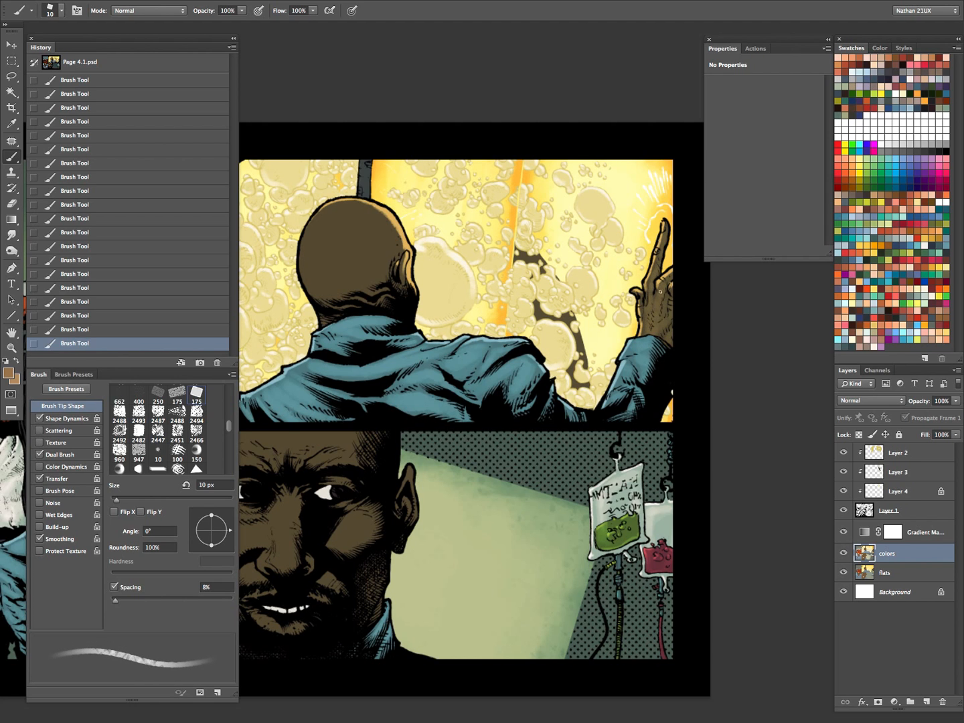
key("bracketright")
key("bracketright")
key("bracketright")
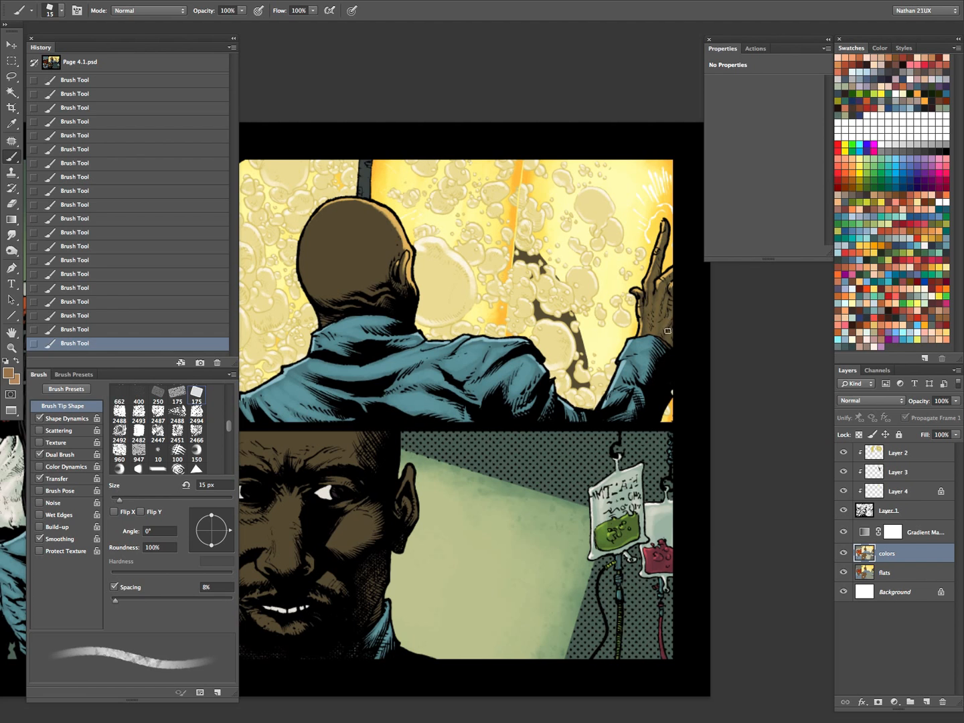
key("bracketleft")
key("bracketleft")
key("bracketleft")
key("bracketleft")
key("bracketleft")
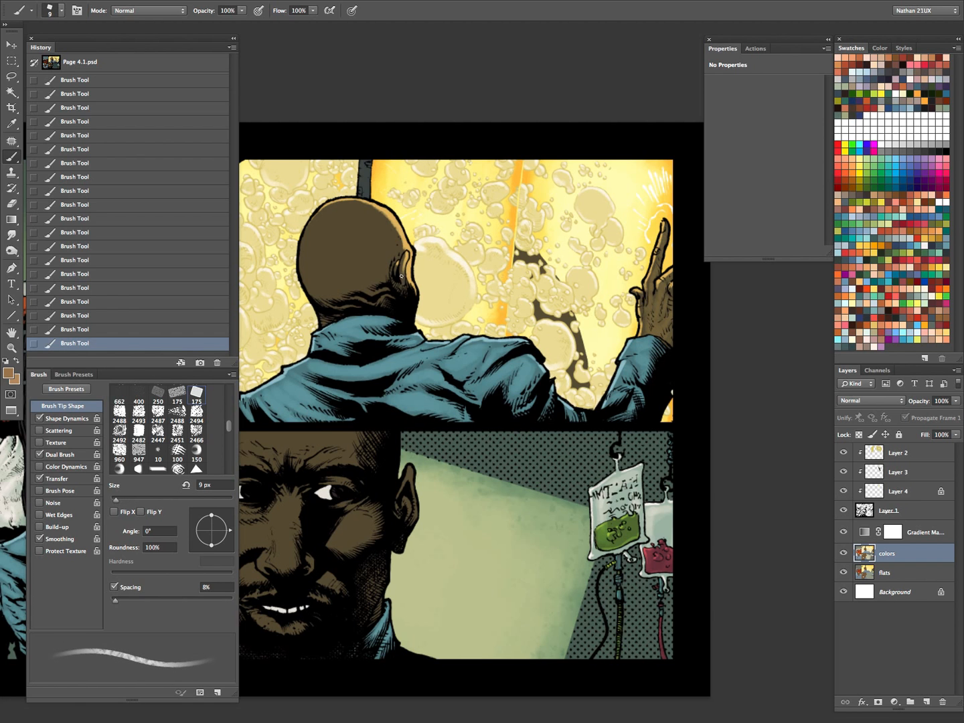
- Paint a soft brown highlight over the back of the bald head with a 70 px brush, building up its center in a lighter brown
mouse_move(416, 258)
left_mouse_down()
mouse_move(560, 326)
mouse_move(668, 344)
left_mouse_up()
key("bracketright")
key("bracketright")
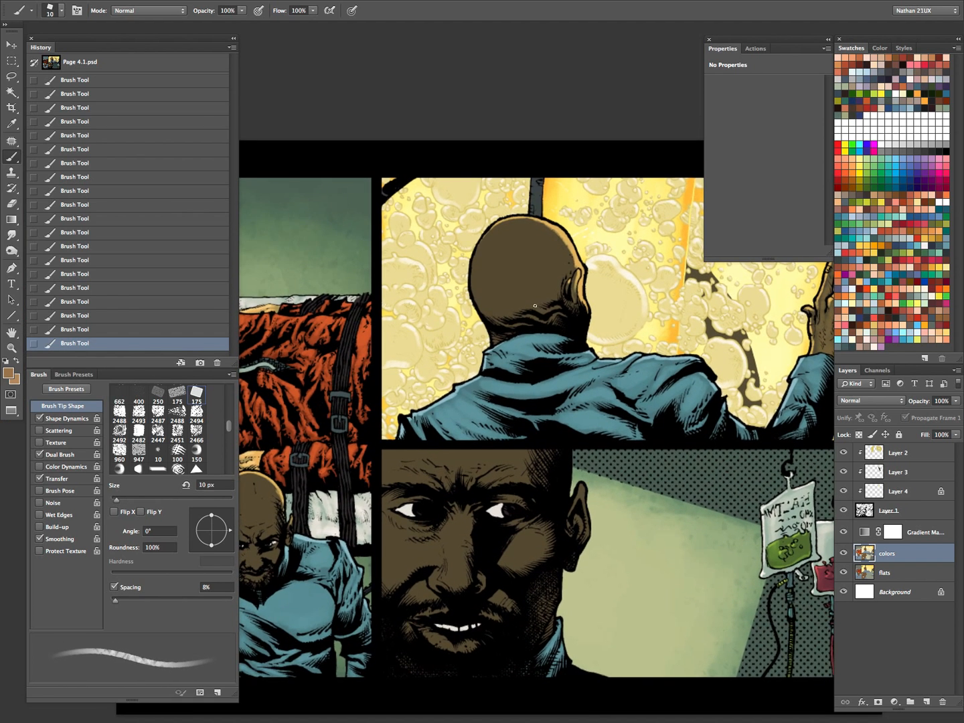
key("bracketright")
key("bracketright")
key("bracketright")
key("bracketright")
key("bracketright")
key("bracketright")
key("bracketright")
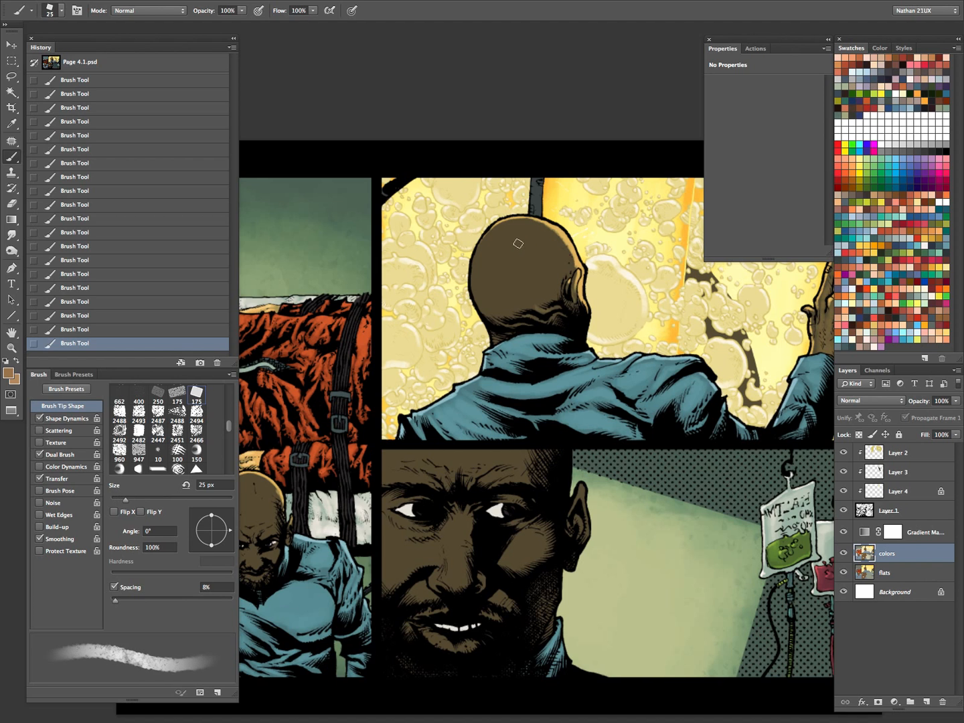
key("bracketright")
key("bracketright")
key("bracketright")
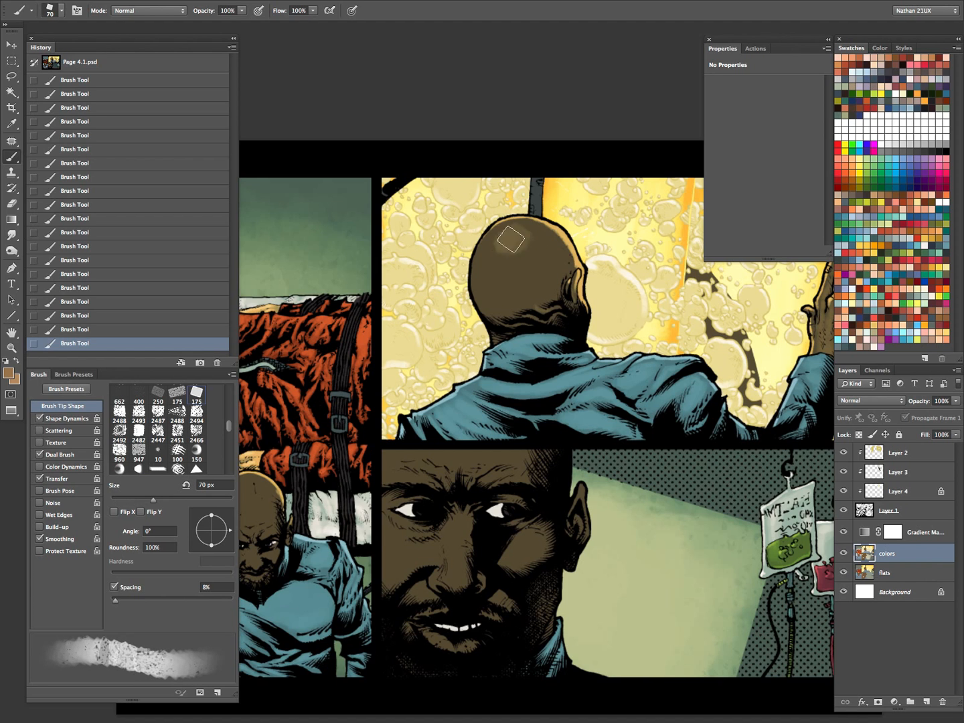
mouse_move(487, 261)
left_mouse_down()
mouse_move(543, 243)
mouse_move(520, 293)
mouse_move(556, 273)
mouse_move(515, 237)
mouse_move(491, 264)
mouse_move(528, 244)
mouse_move(512, 252)
mouse_move(523, 245)
mouse_move(517, 289)
mouse_move(523, 237)
mouse_move(515, 241)
mouse_move(536, 267)
mouse_move(527, 280)
mouse_move(532, 238)
mouse_move(528, 280)
mouse_move(560, 266)
mouse_move(549, 286)
left_mouse_up()
key("x")
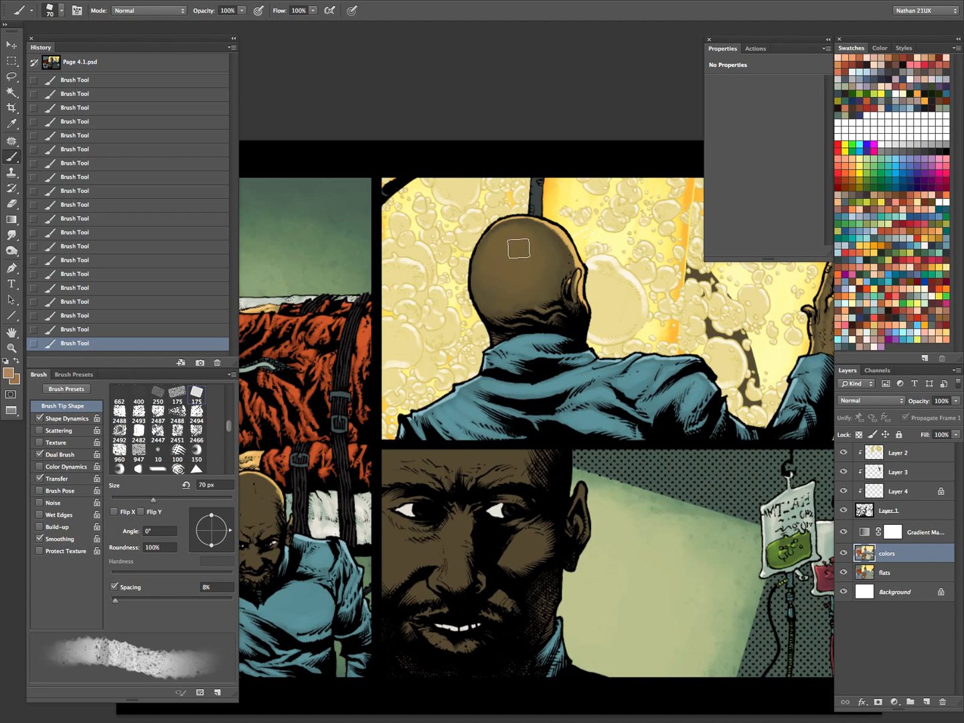
mouse_move(518, 248)
left_mouse_down()
mouse_move(512, 242)
mouse_move(521, 262)
mouse_move(528, 243)
mouse_move(516, 292)
left_mouse_up()
- Touch up the raised hand's fingers and palm with lighter brown highlights, starting from a 9 px brush and enlarging it for broader areas
left_click_drag(710, 408, 564, 438)
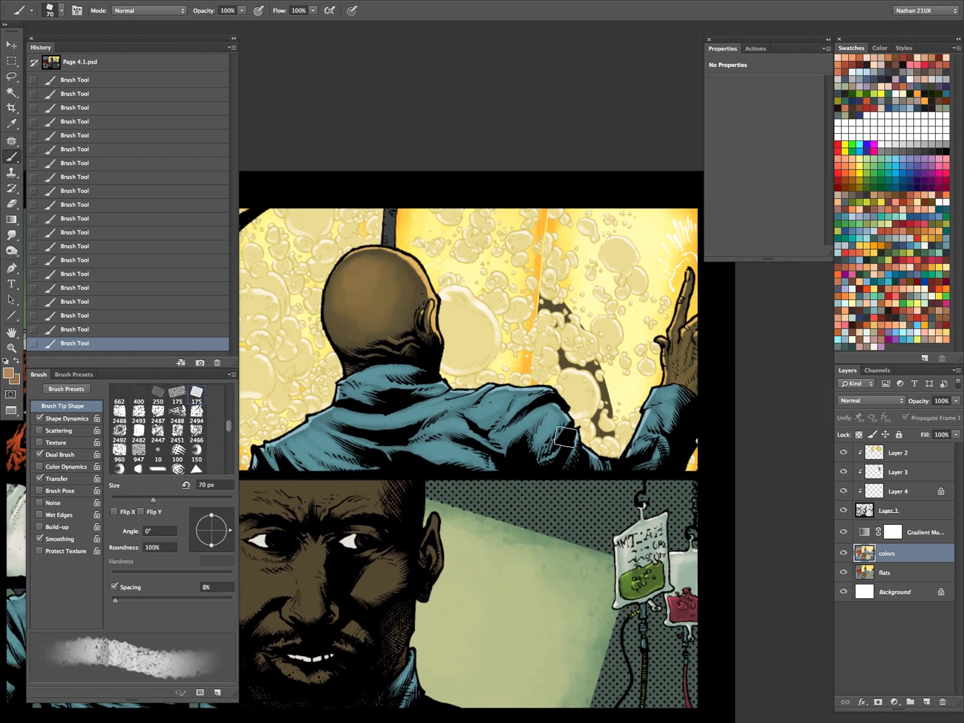
key("bracketleft")
key("bracketleft")
key("bracketleft")
key("bracketleft")
key("bracketleft")
key("bracketleft")
key("bracketleft")
key("bracketleft")
key("bracketleft")
key("bracketleft")
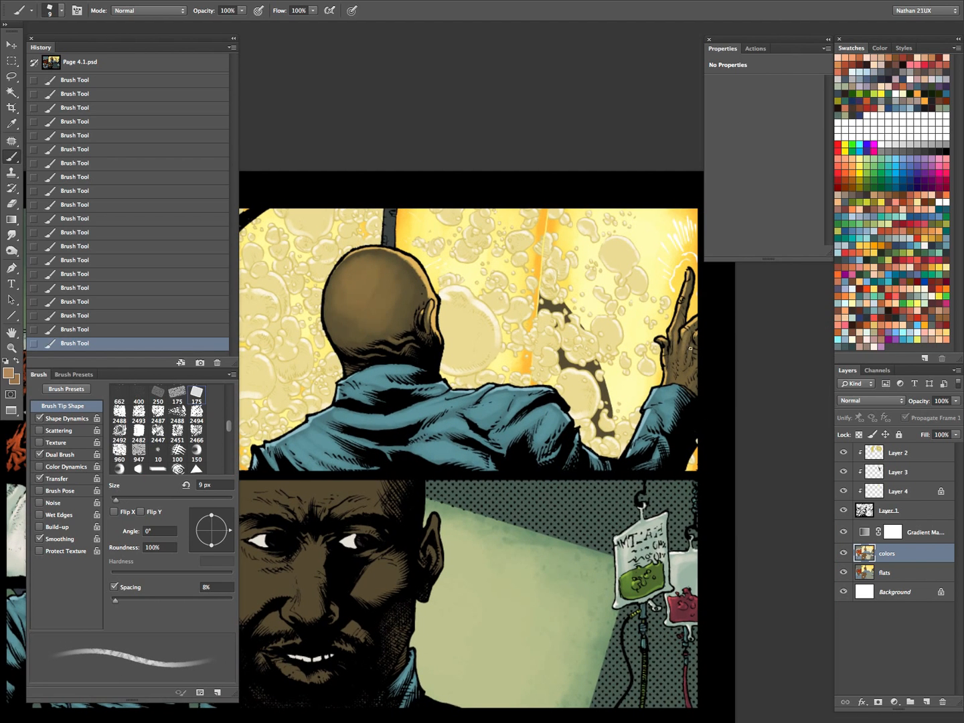
key("bracketright")
key("bracketright")
key("bracketright")
key("bracketright")
key("bracketright")
key("bracketright")
key("bracketright")
key("bracketright")
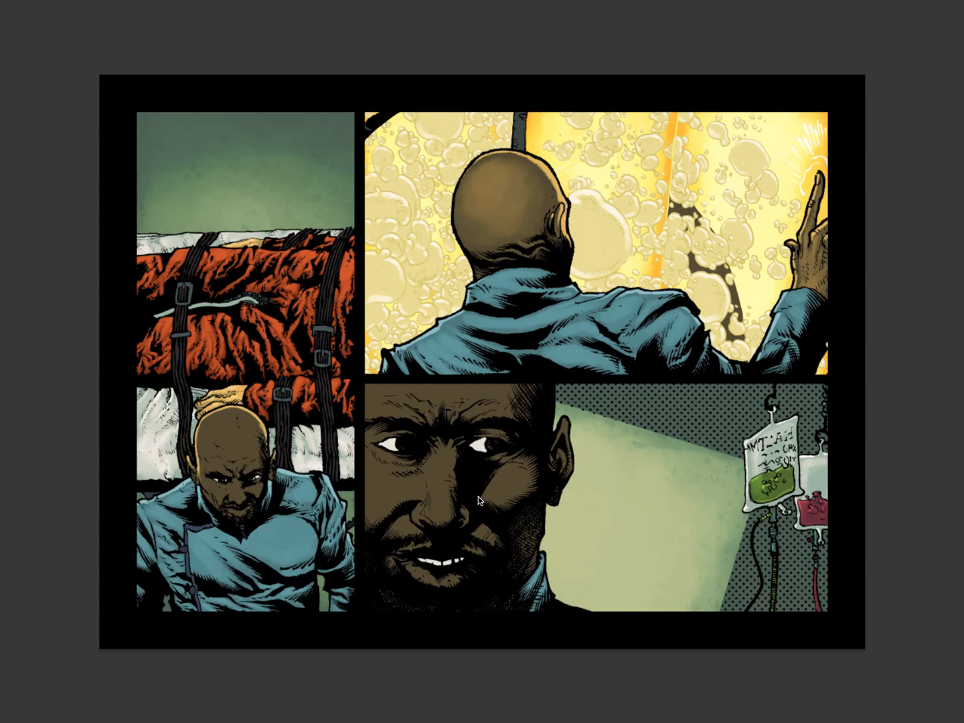
- Paint brown skin highlights on the nose and mouth area of the scowling man in the left panel, reducing the brush from 15 px to 9 px
left_click_drag(496, 485, 563, 480)
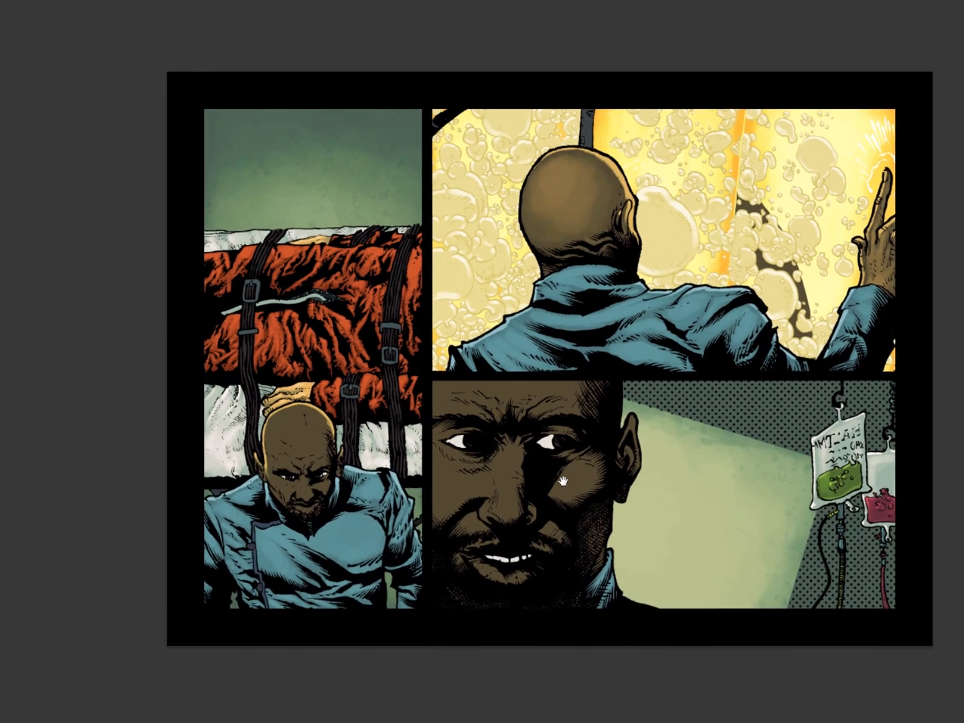
left_click_drag(525, 522, 751, 446)
left_click(561, 407)
key("Tab")
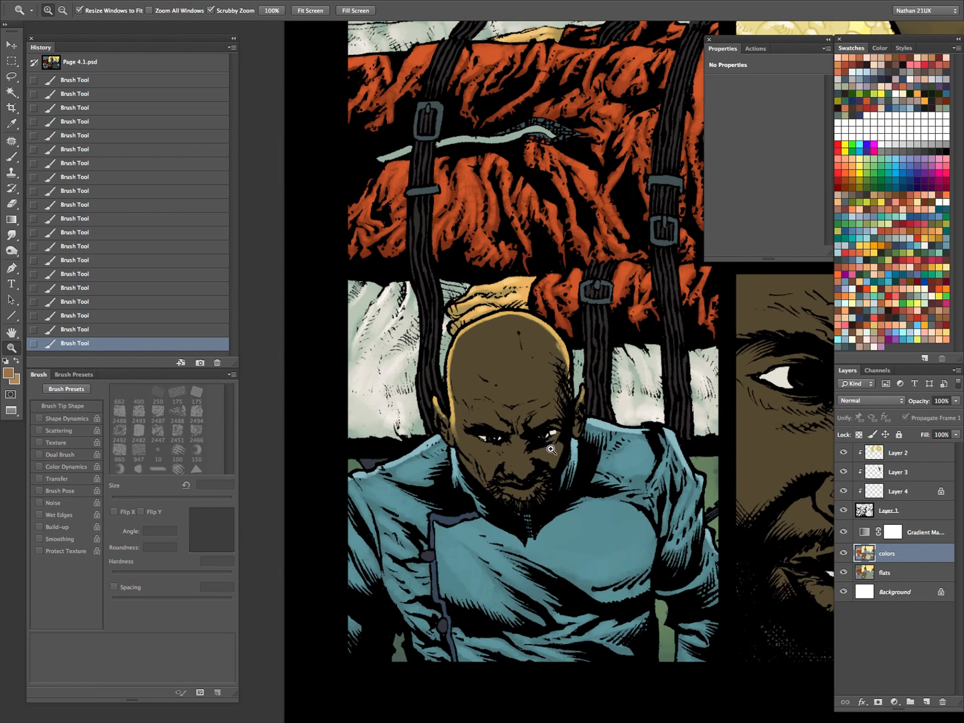
key("bracketleft")
key("bracketleft")
key("bracketleft")
key("bracketleft")
key("bracketleft")
key("bracketleft")
key("bracketleft")
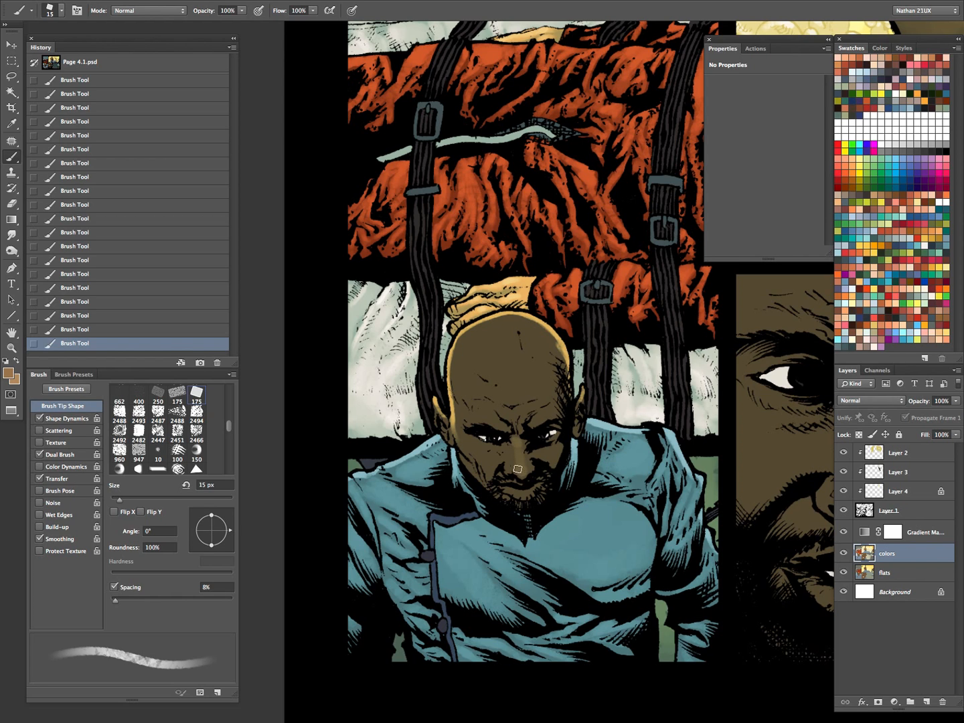
key("bracketleft")
key("bracketleft")
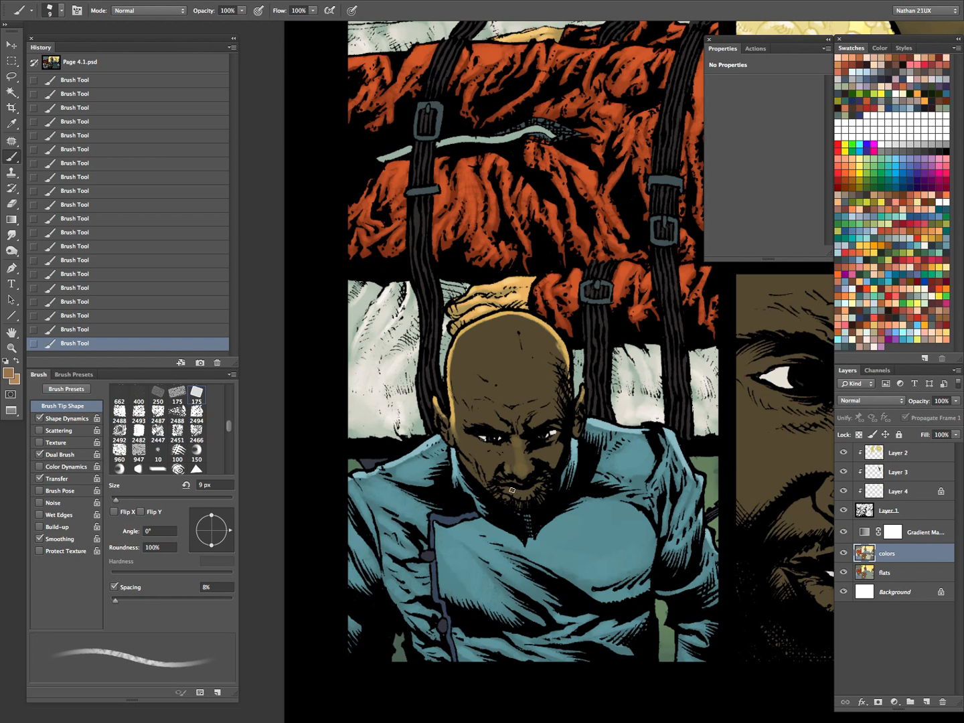
- Add brown highlights around the scowling man's eyes, cheek and ears, varying the brush between 9 px and 20 px
key("bracketright")
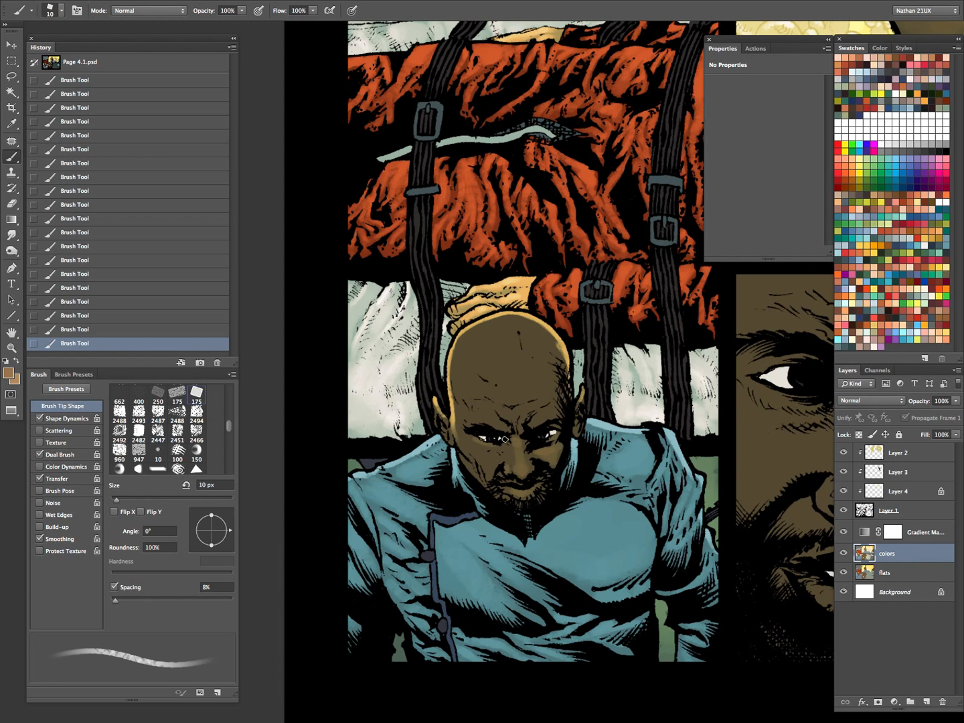
key("bracketright")
key("bracketright")
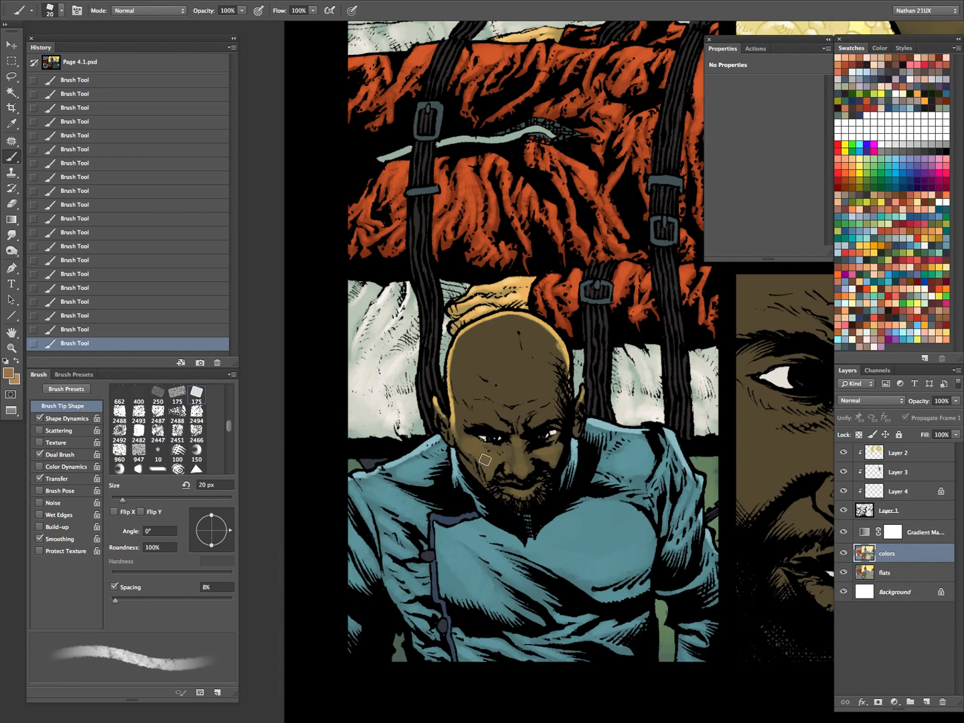
key("bracketleft")
key("bracketleft")
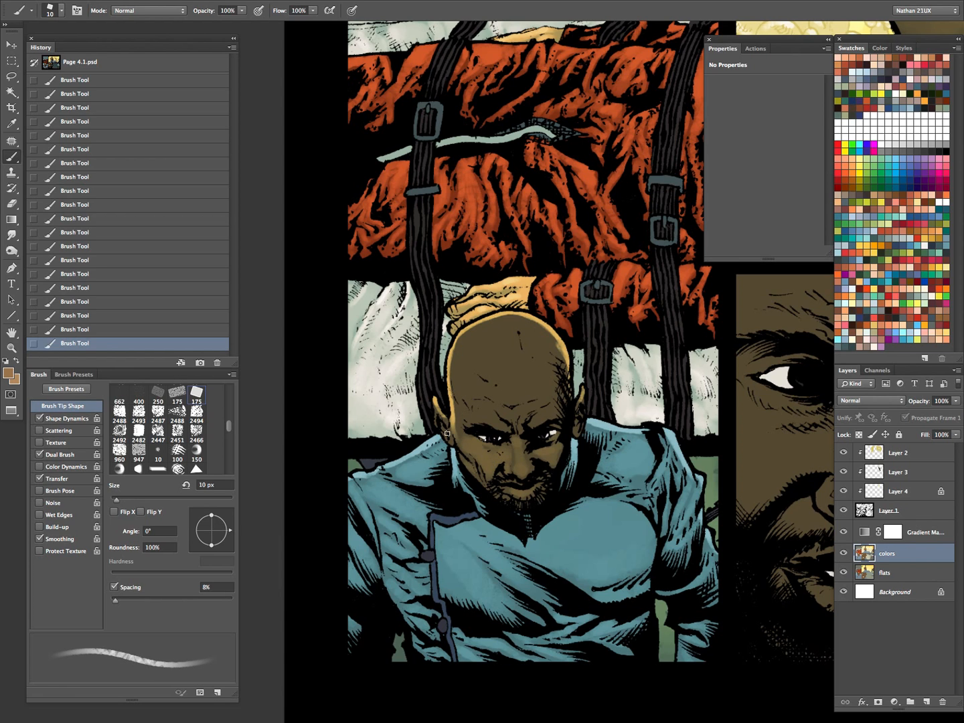
key("bracketleft")
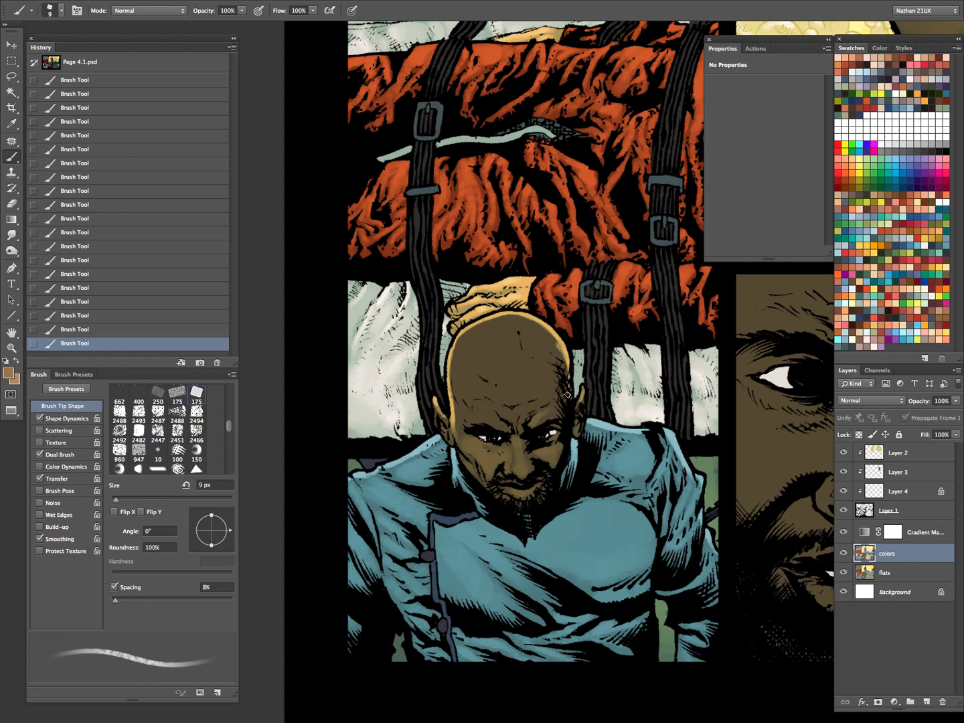
- Highlight the scowling man's furrowed brow in brown with fine 8 to 10 px brush strokes
key("bracketright")
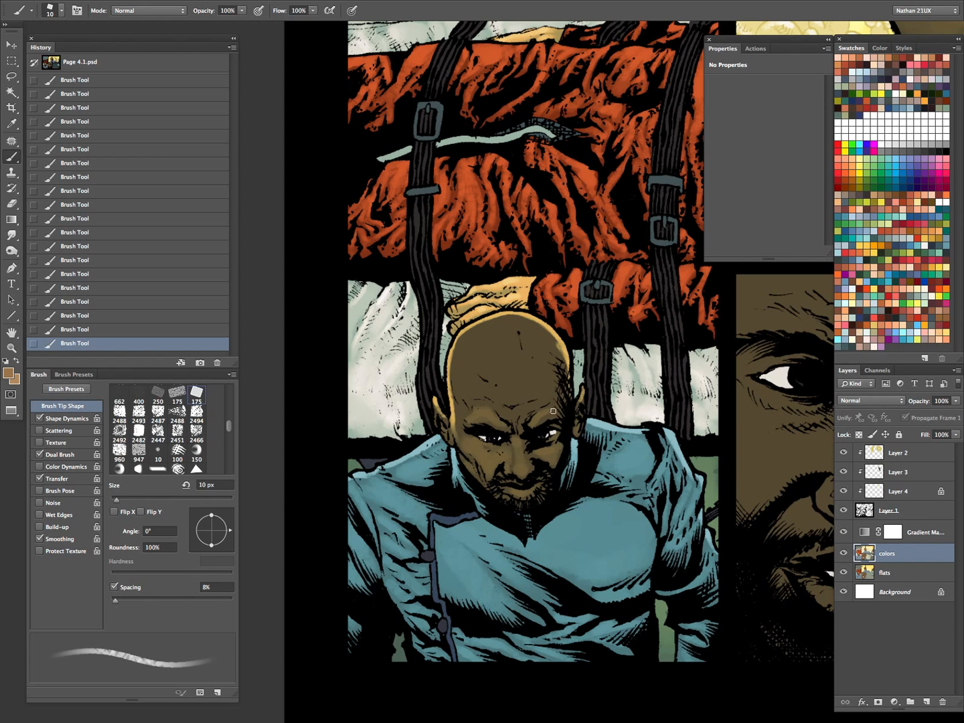
key("bracketleft")
key("bracketleft")
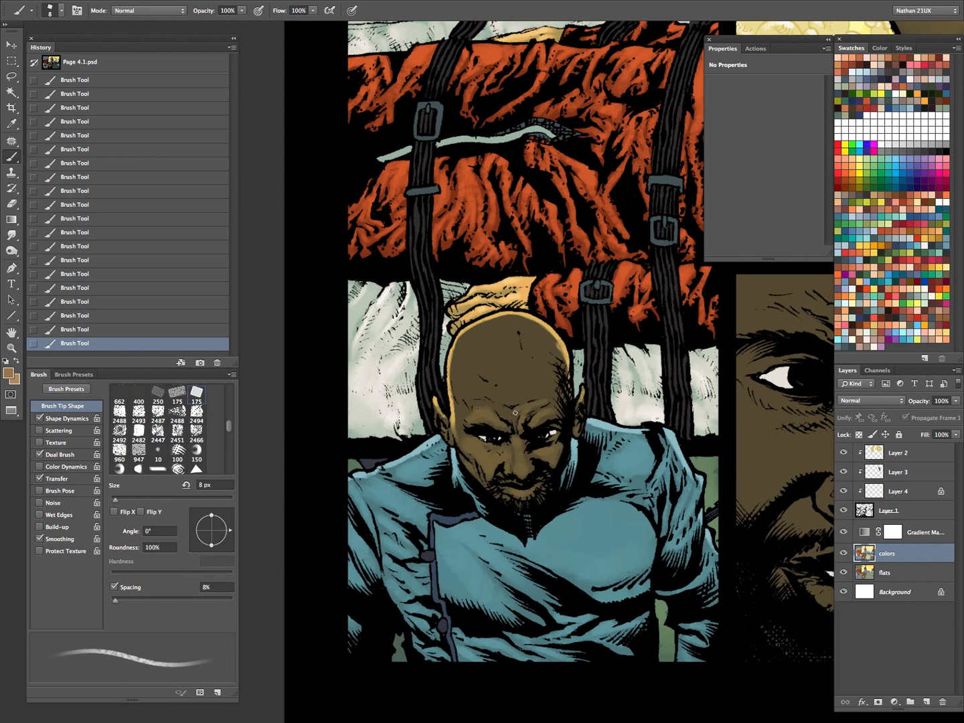
key("bracketright")
key("bracketright")
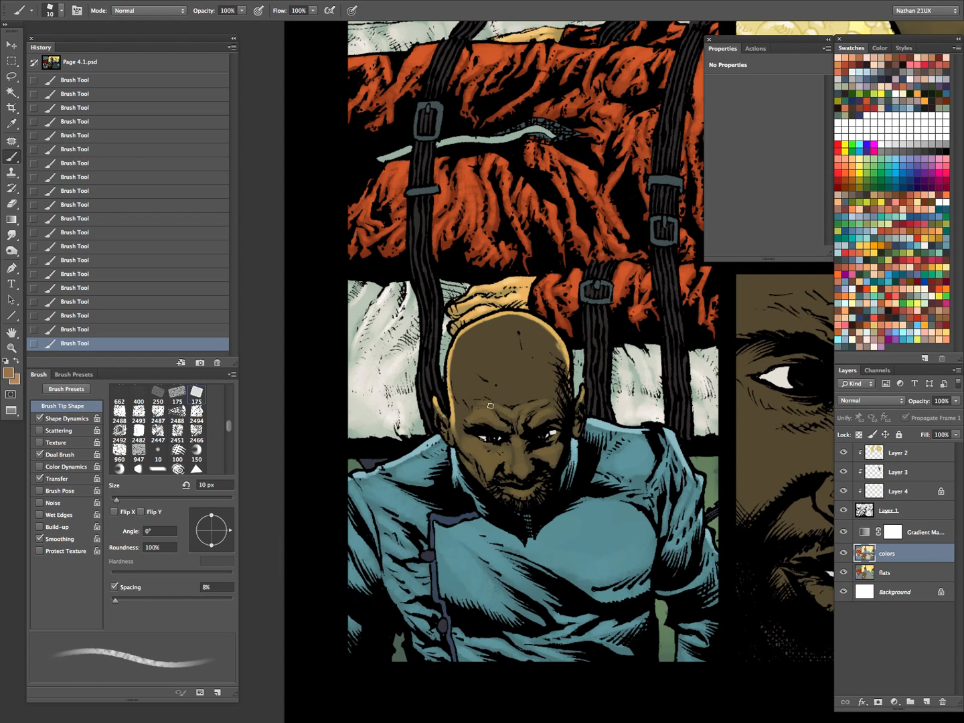
- Spread a soft brown highlight over the scowling man's forehead and scalp with a 30 px, then 40 px brush
key("bracketright")
key("bracketright")
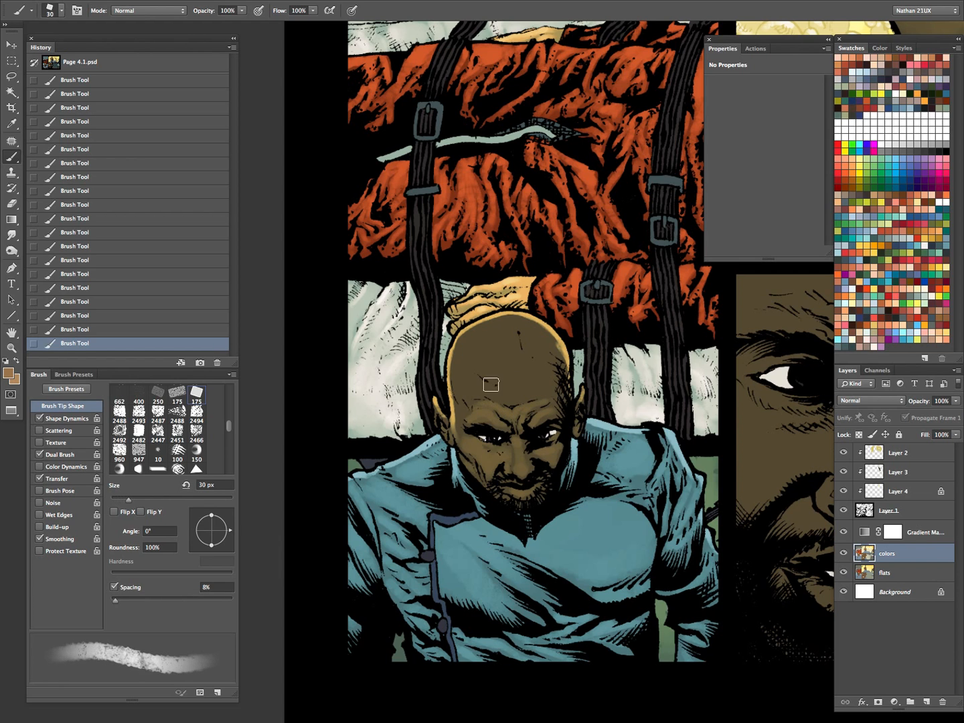
key("bracketright")
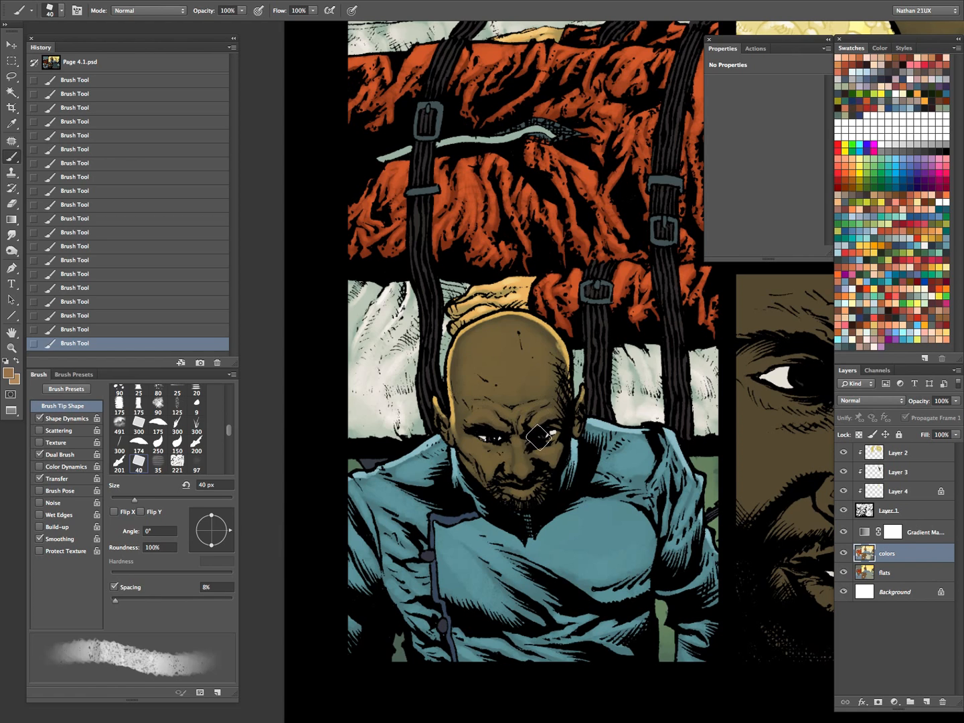
- Switch to the lighter brown and add small highlights to the scowling man's nose and eye area, ending with an 8 px brush
key("x")
key("bracketleft")
key("bracketleft")
key("bracketleft")
key("bracketleft")
key("bracketleft")
key("bracketleft")
key("bracketleft")
key("bracketleft")
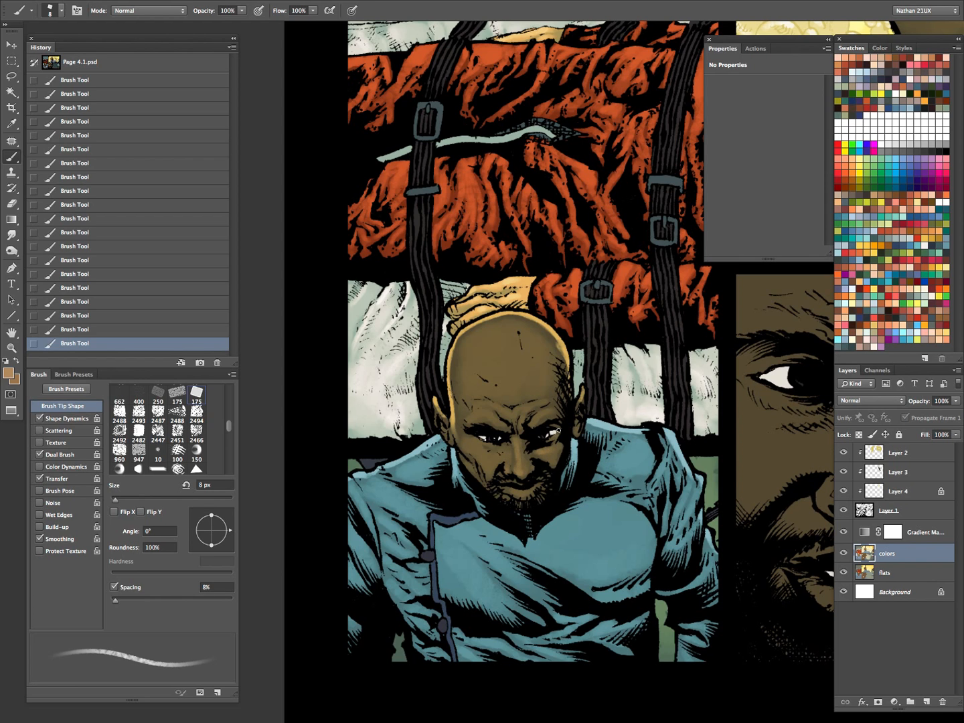
- Add lighter brown accents to the scowling man's cheek at 15 px and to his nose and brow at 8 to 9 px
key("bracketright")
key("bracketright")
key("bracketright")
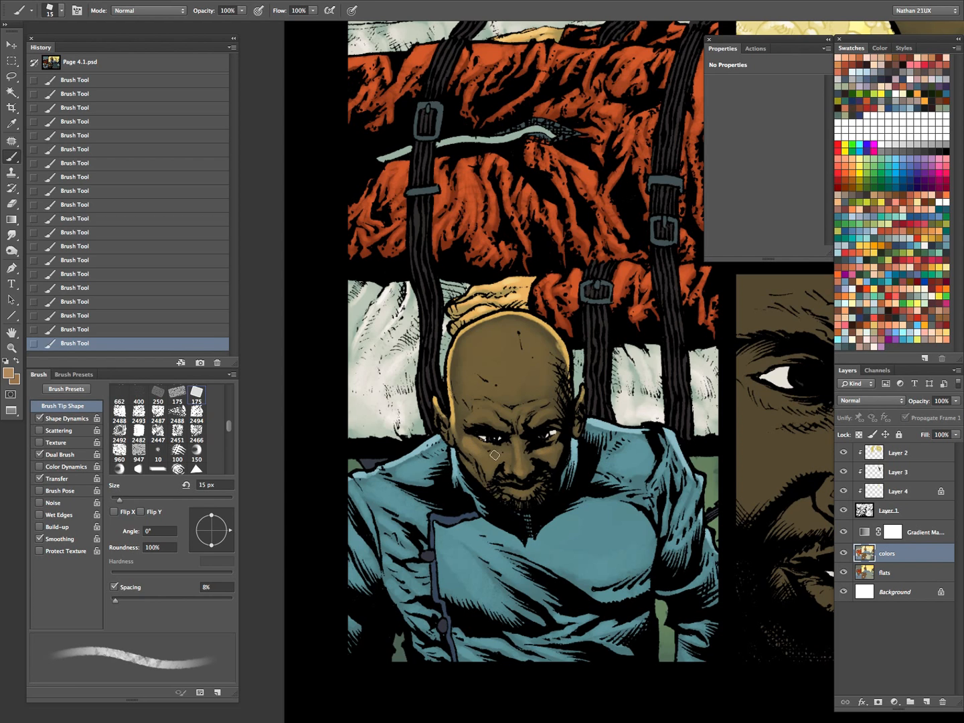
key("bracketleft")
key("bracketleft")
key("bracketleft")
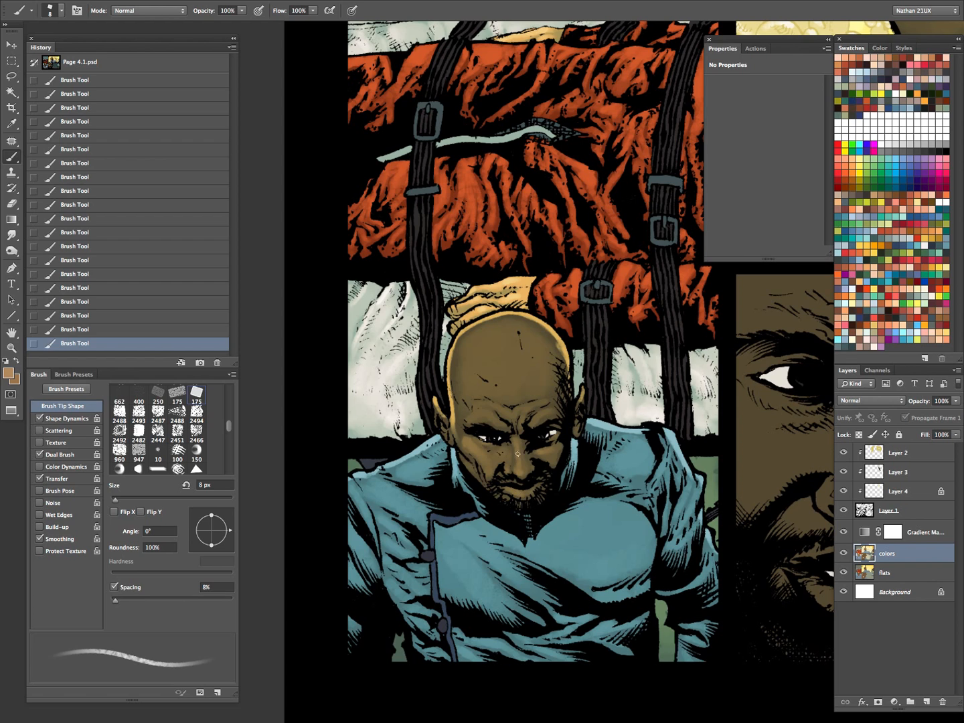
key("bracketright")
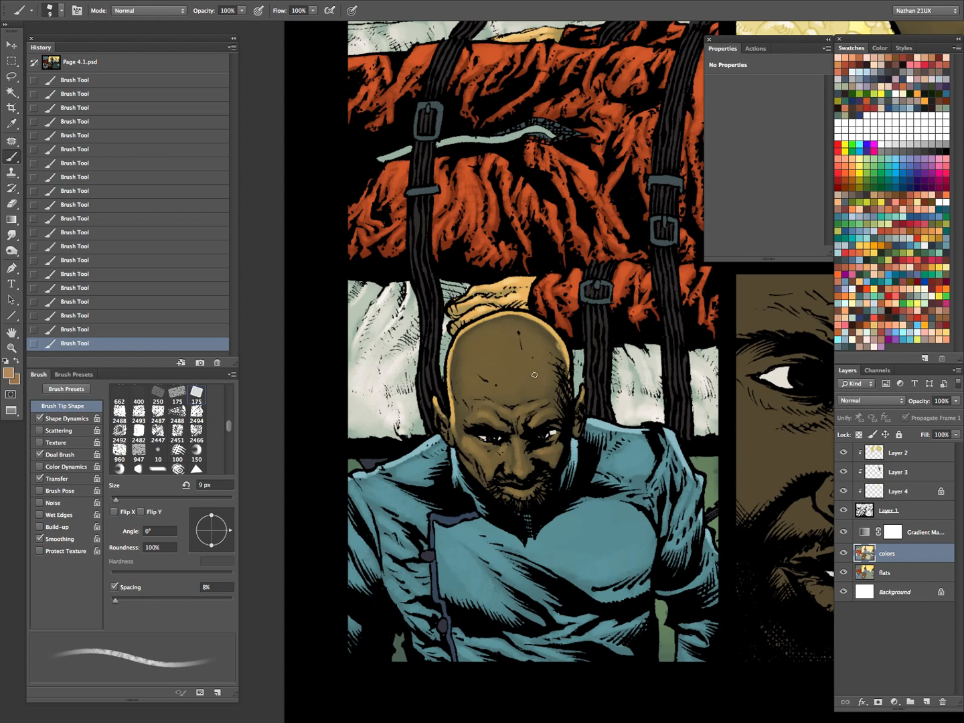
- Build up a lighter brown highlight on the scowling man's forehead and scalp at up to 35 px, then reduce the brush to 10 px
key("bracketright")
key("bracketright")
key("bracketright")
key("bracketright")
key("bracketright")
key("bracketright")
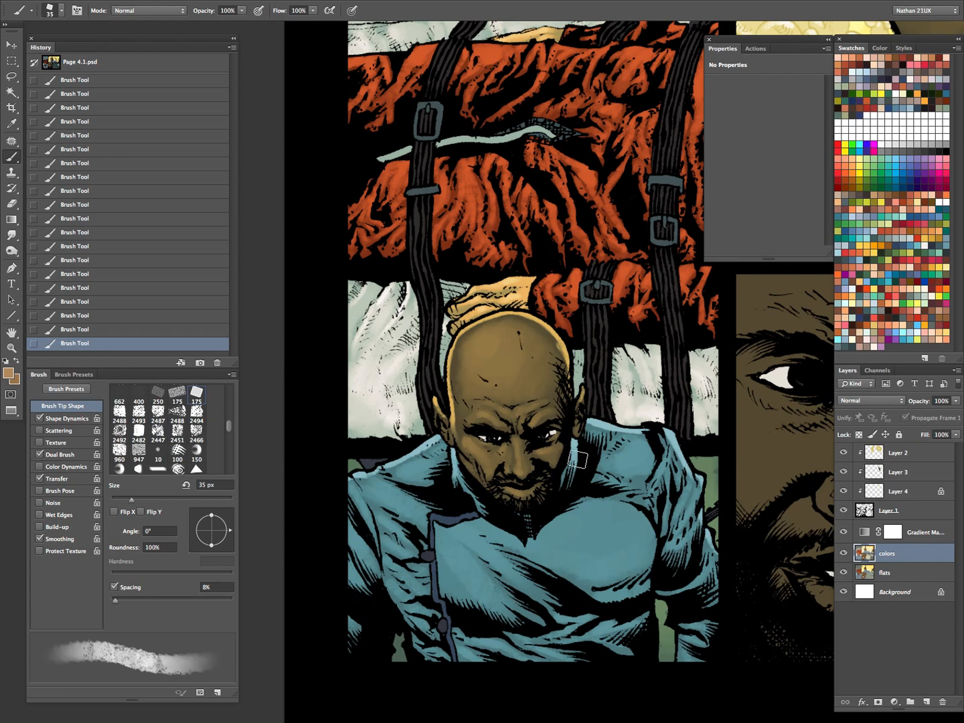
key("bracketleft")
key("bracketleft")
key("bracketleft")
key("bracketleft")
key("bracketleft")
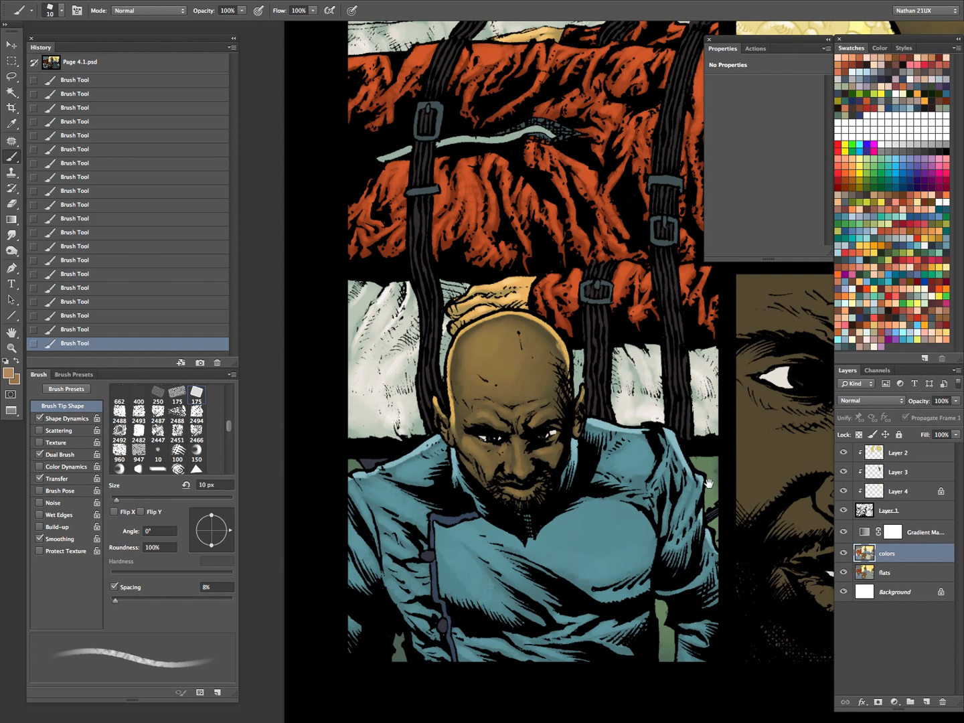
- Paint brown highlights along the nose of the close-up face in the lower panel, enlarging the brush from 15 px to 30 px
left_click_drag(709, 484, 436, 466)
key("z")
left_click_drag(661, 413, 618, 462)
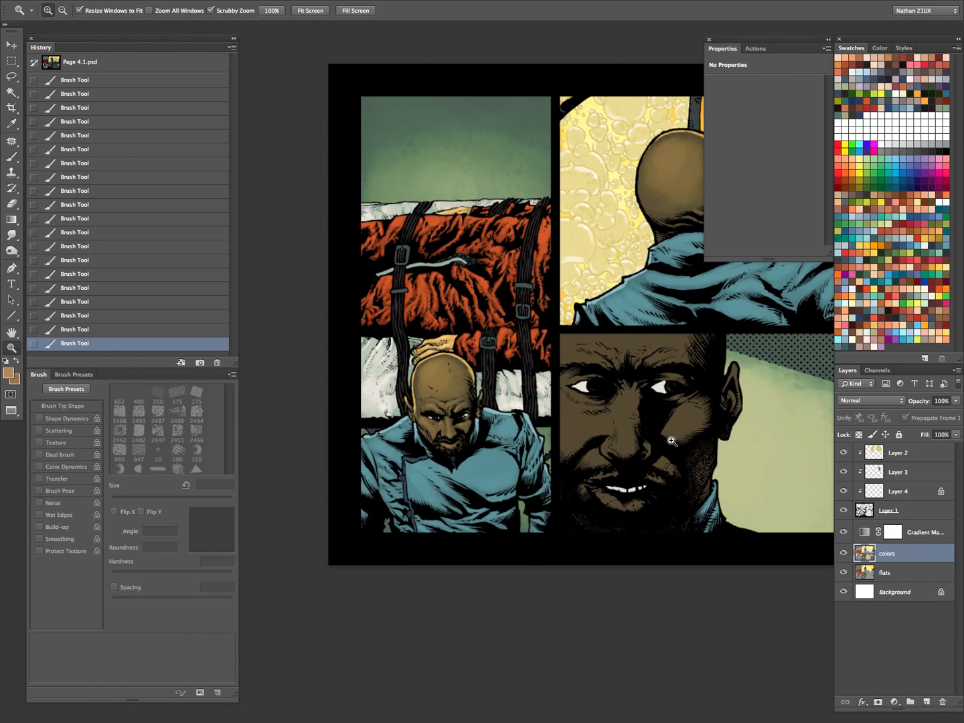
key("Tab")
left_click_drag(572, 503, 648, 478)
left_click(622, 448)
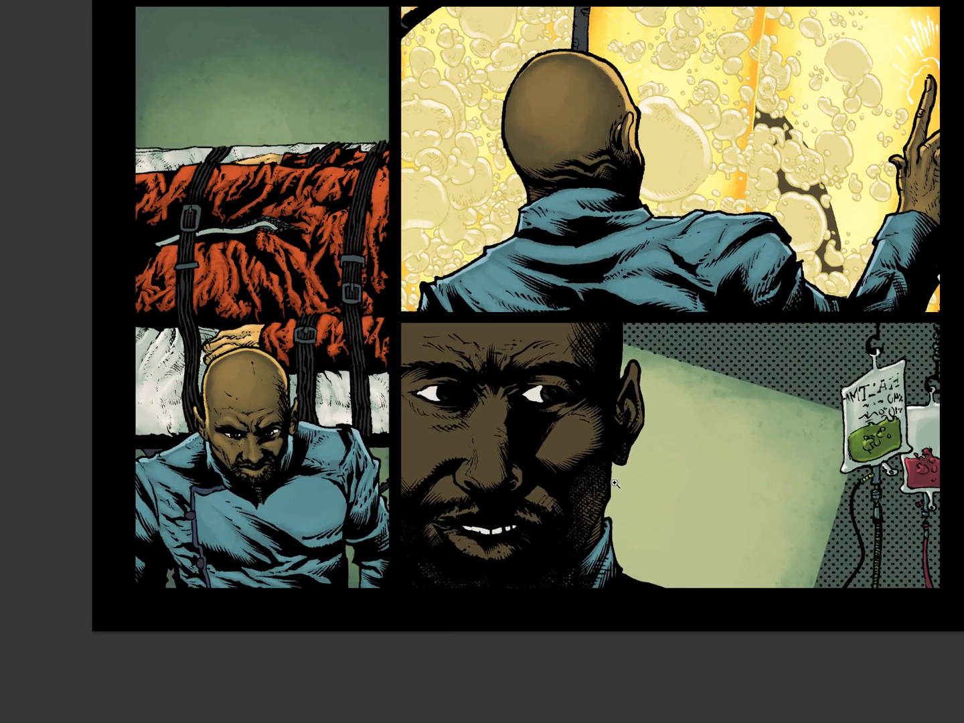
key("Tab")
left_click_drag(585, 498, 659, 437)
key("b")
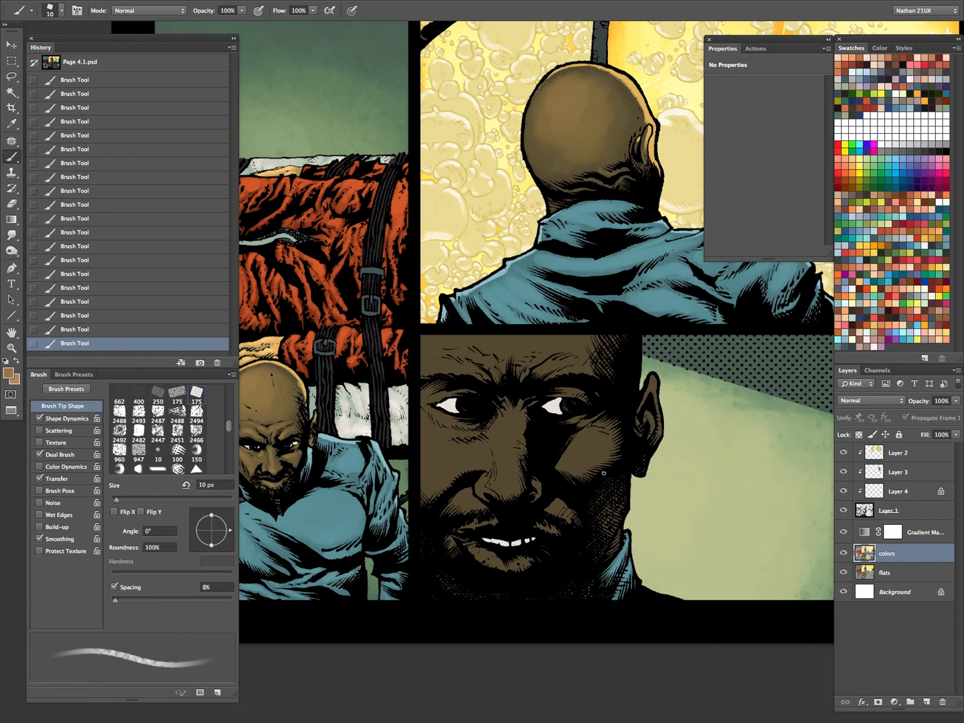
key("bracketleft")
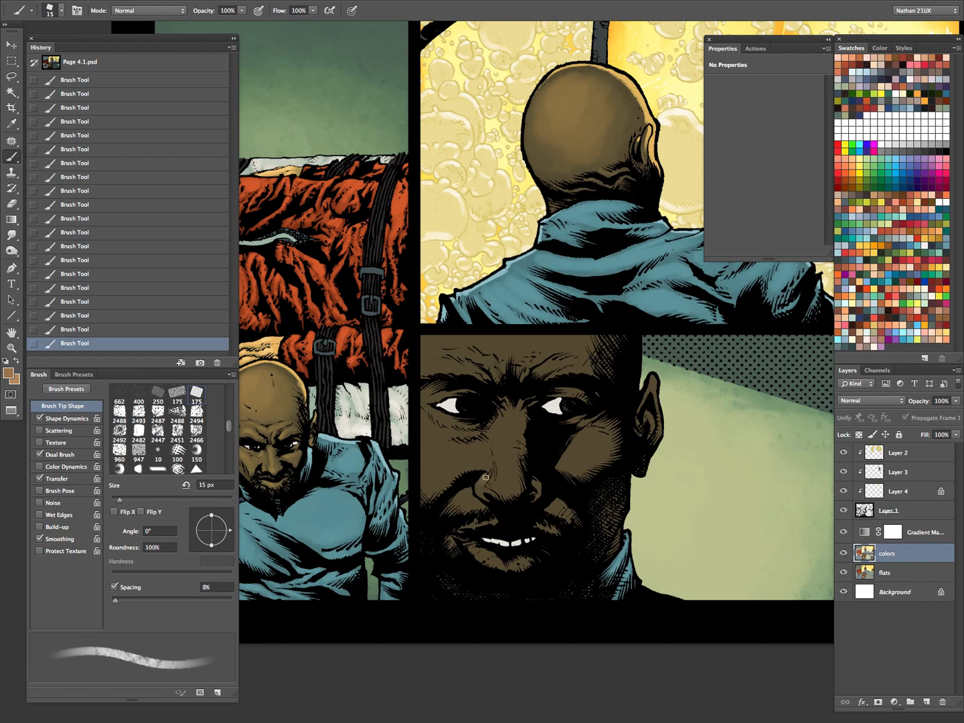
key("bracketright")
key("bracketright")
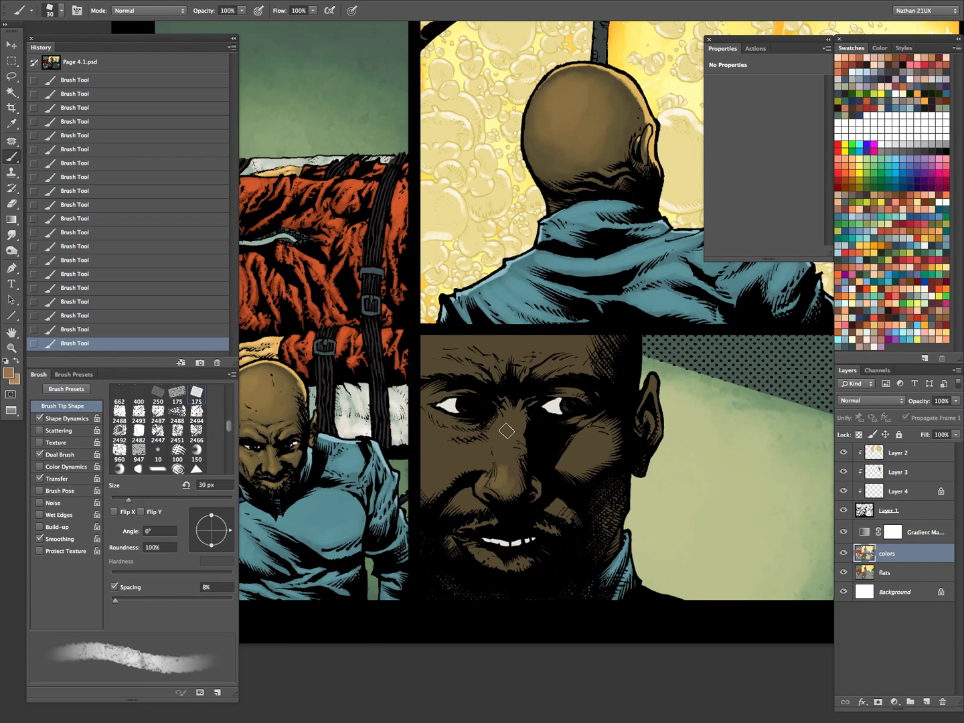
left_click_drag(501, 431, 504, 464)
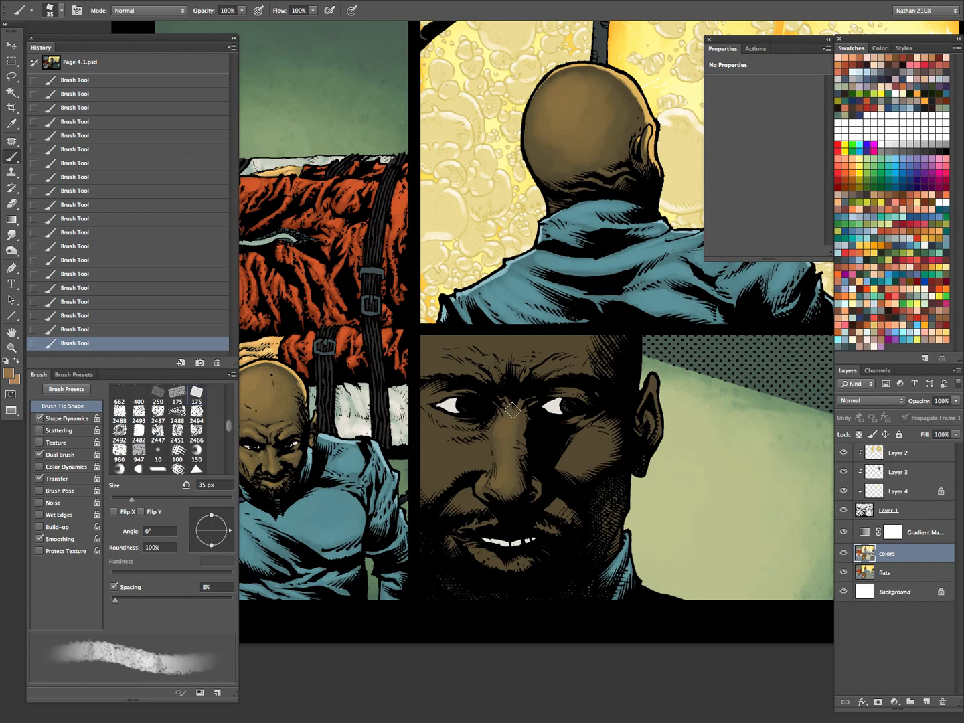
- Work brown highlights into the close-up face's nostril with a 20 px brush and around the eyes with a 10 px brush
key("bracketleft")
key("bracketleft")
key("bracketleft")
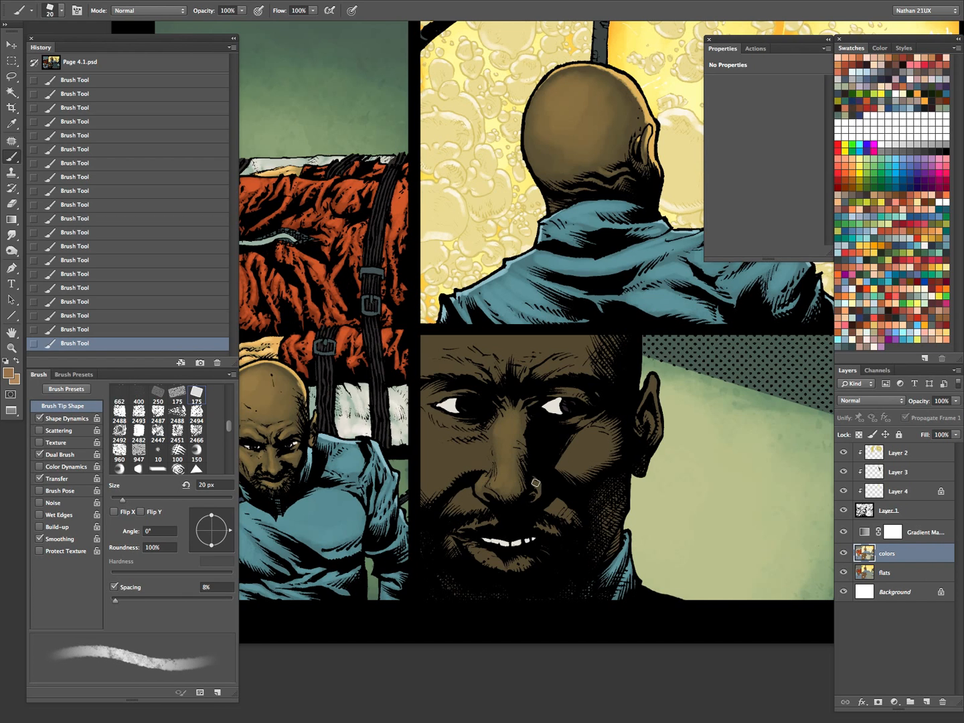
key("bracketleft")
key("bracketleft")
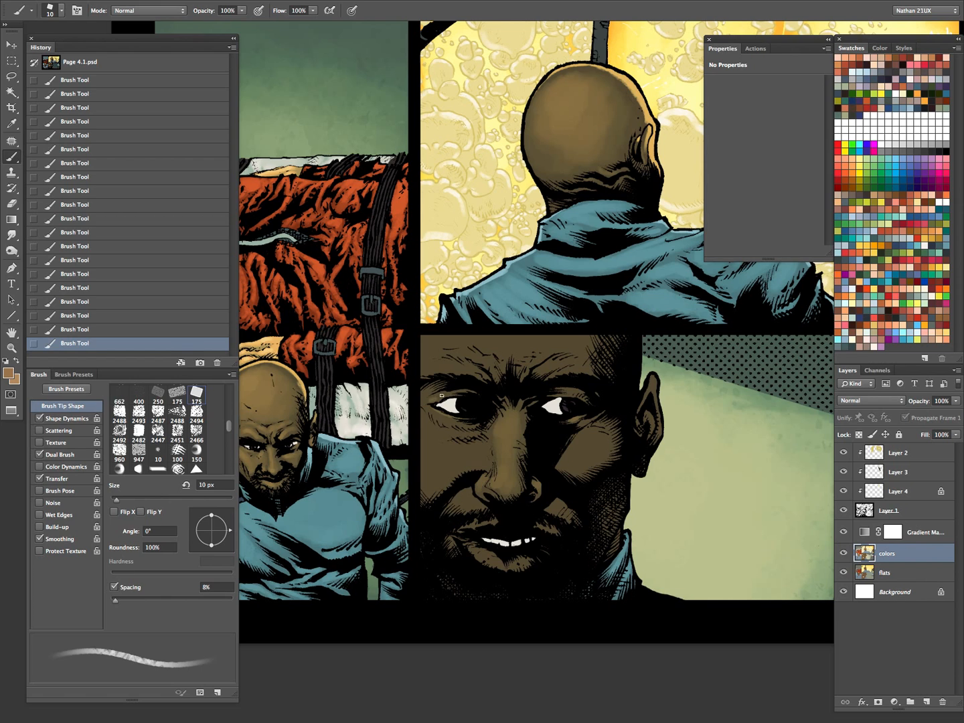
- Paint brown highlights across the close-up face's forehead, enlarging the brush from 20 px to 40 px
key("bracketright")
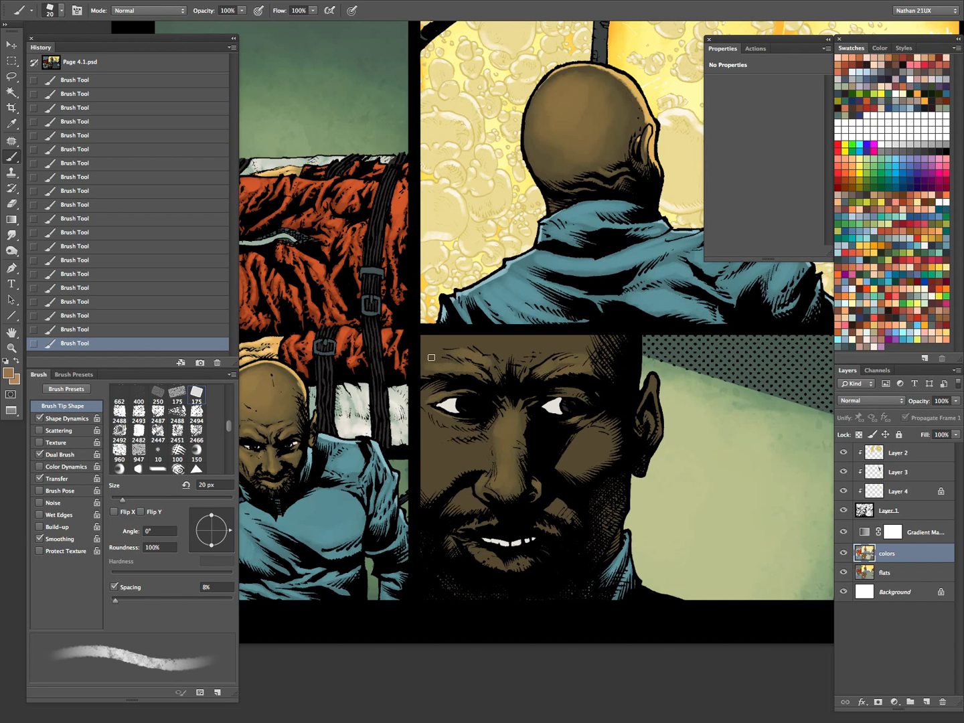
key("bracketright")
key("bracketright")
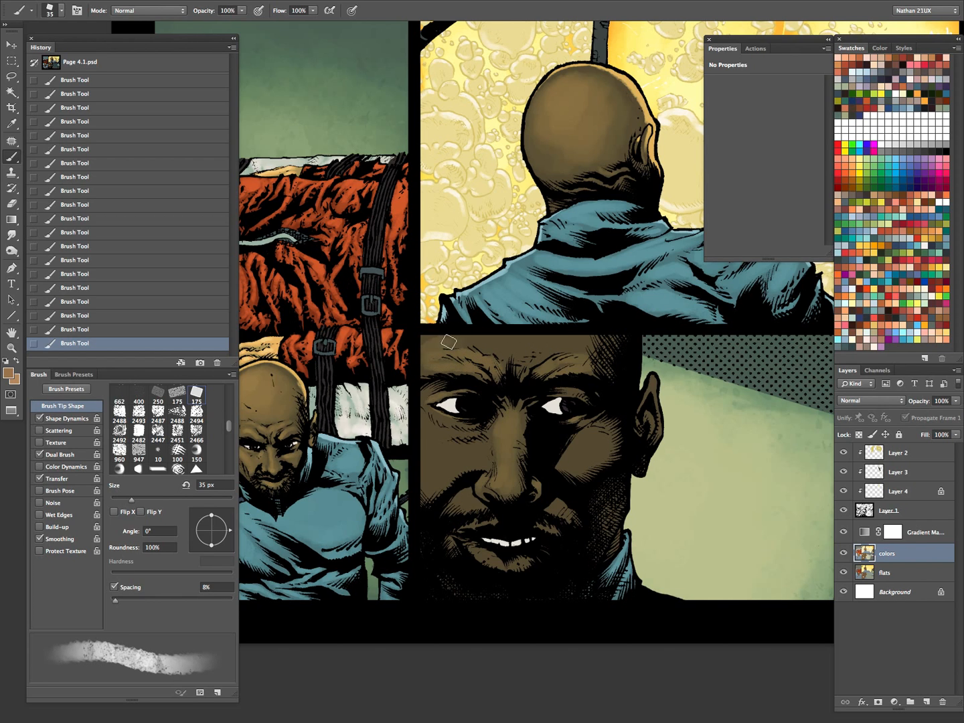
key("bracketleft")
key("bracketleft")
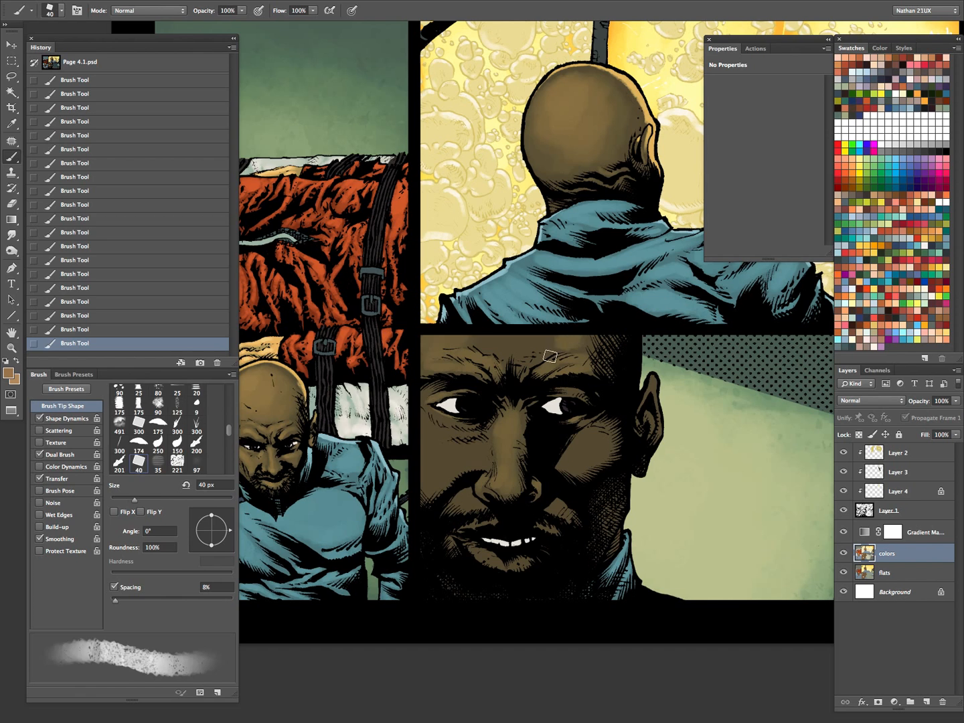
key("bracketleft")
key("bracketright")
key("bracketright")
key("bracketright")
key("bracketright")
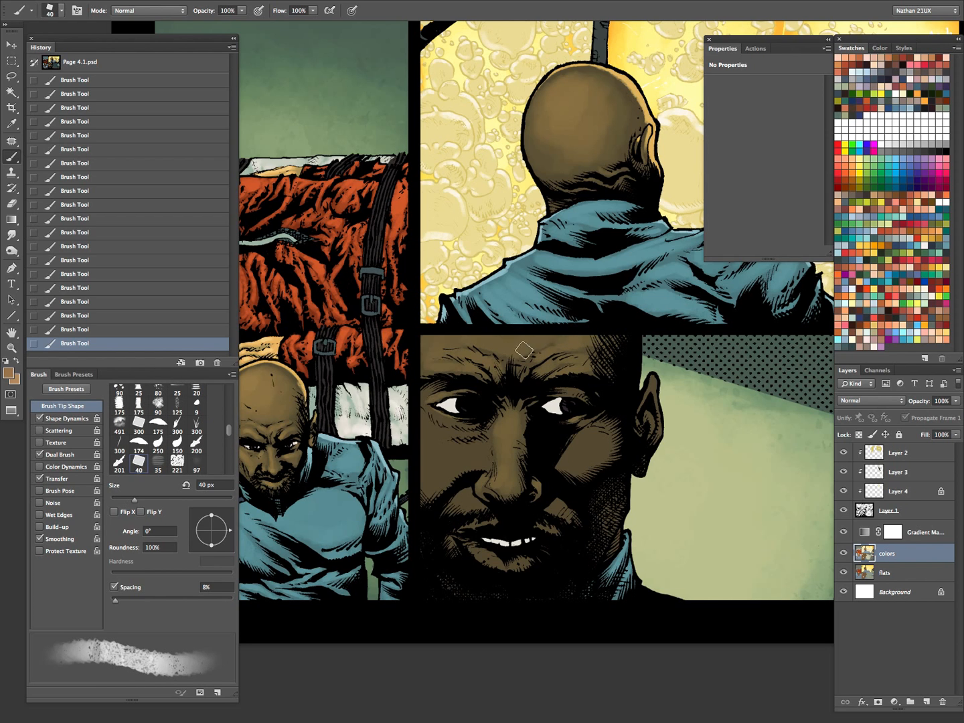
- Refine the highlights on the close-up face's nose bridge with a 20 px brush and on the cheek with a 30 px brush
key("bracketleft")
key("bracketleft")
key("bracketleft")
key("bracketleft")
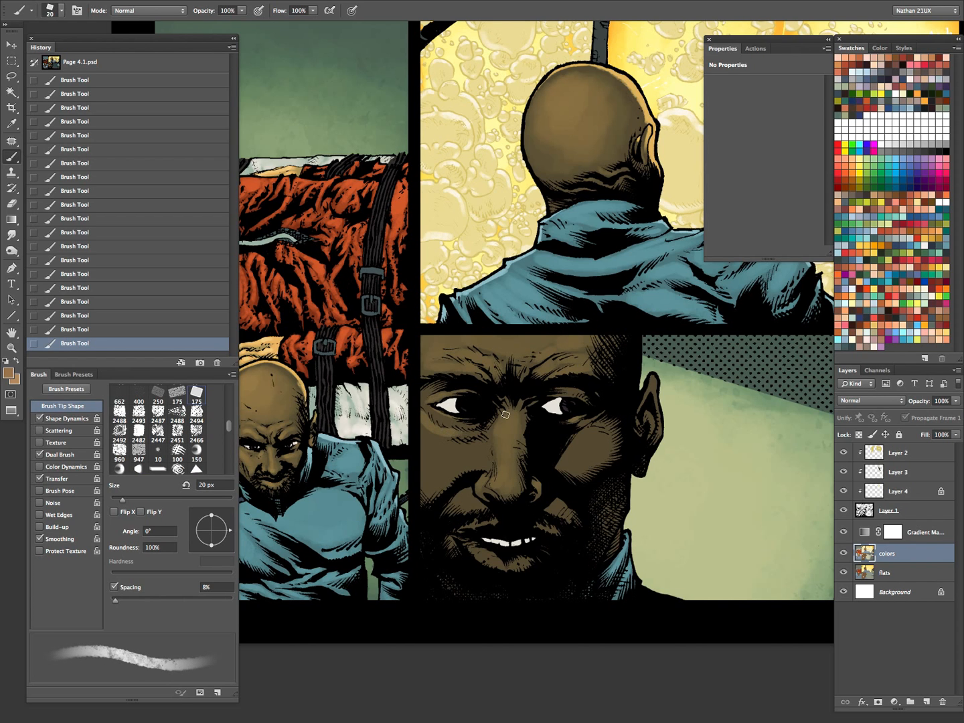
key("bracketright")
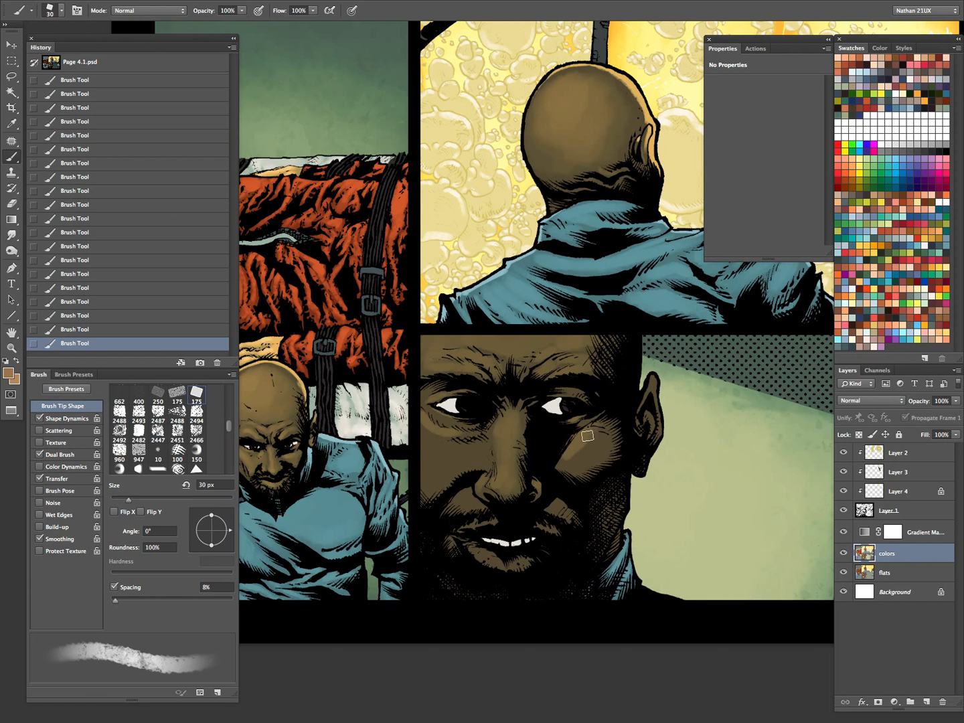
- Paint brown highlights on the close-up face's ear, reducing the brush from 25 px to 10 px
key("bracketleft")
key("bracketleft")
key("bracketleft")
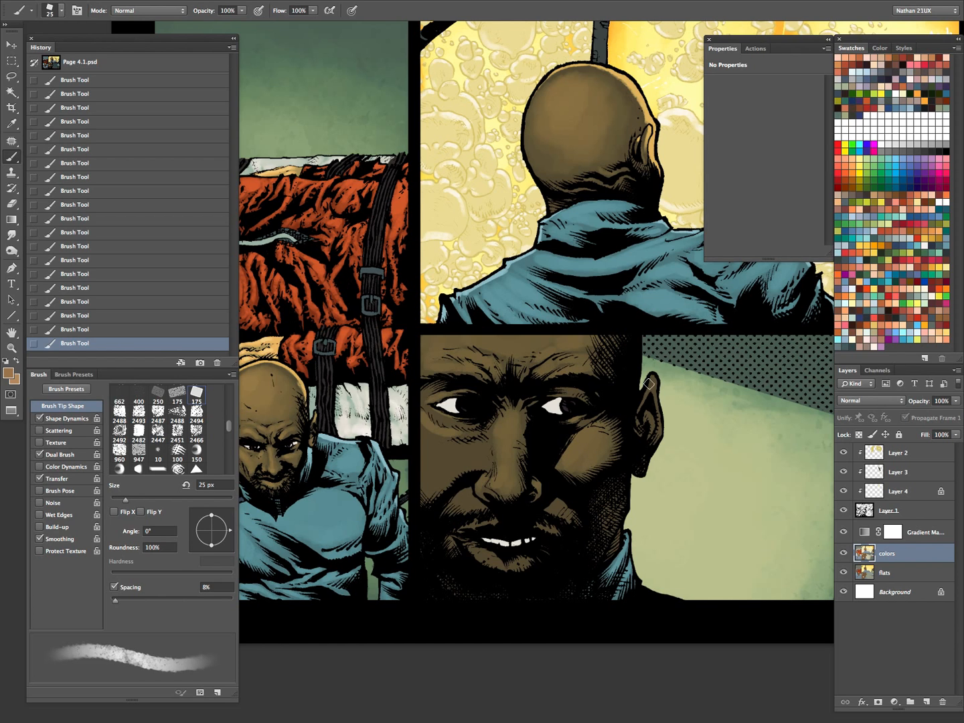
key("bracketleft")
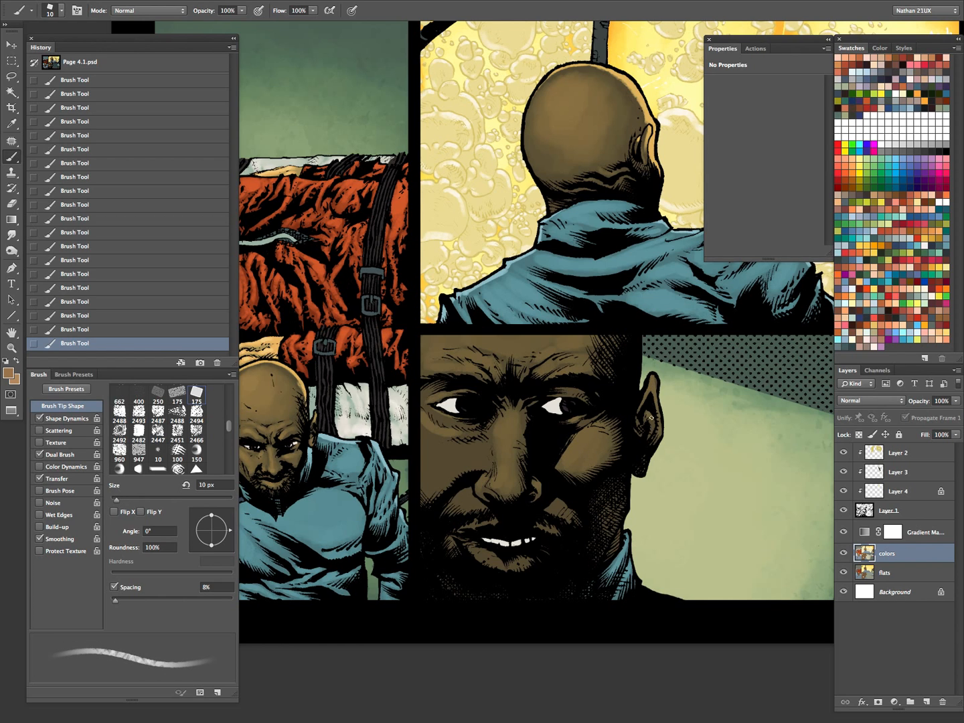
- Paint brown highlights over the close-up face's cheek beside the panel border, enlarging the brush from 35 px to 40 px
key("bracketright")
key("bracketright")
key("bracketright")
key("bracketright")
key("bracketright")
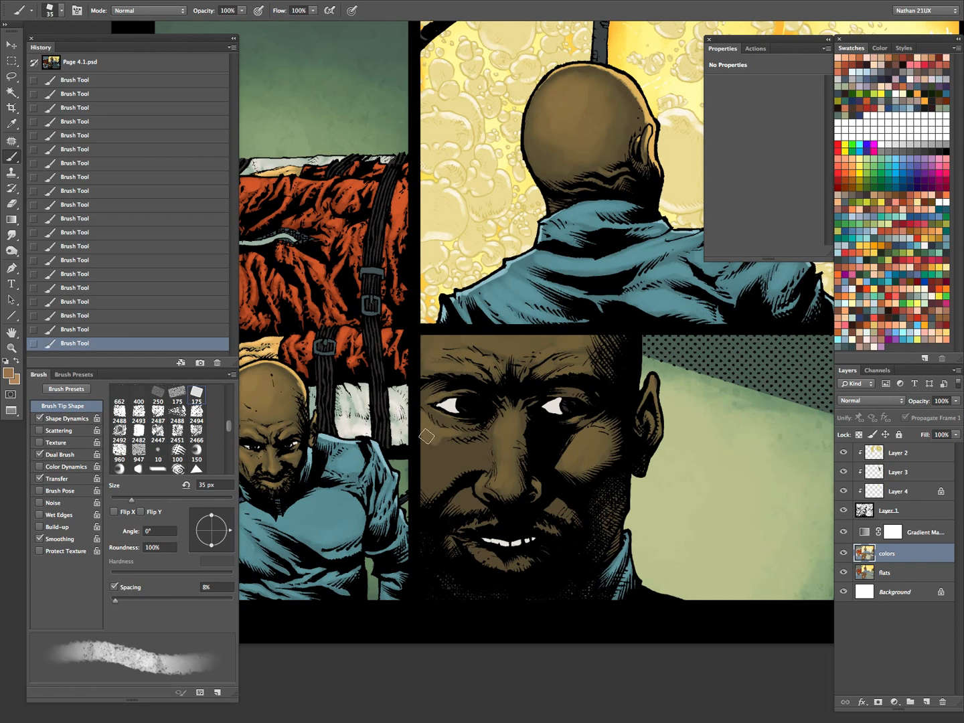
key("bracketright")
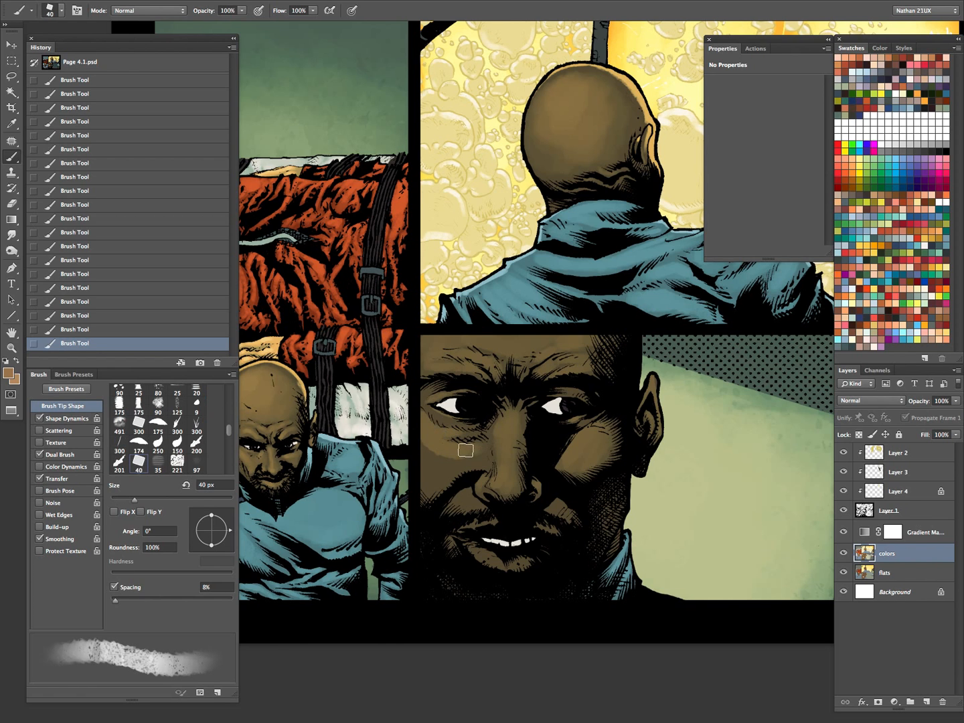
mouse_move(433, 439)
left_mouse_down()
mouse_move(428, 464)
mouse_move(453, 452)
mouse_move(447, 467)
mouse_move(475, 457)
mouse_move(454, 472)
mouse_move(480, 449)
mouse_move(492, 466)
mouse_move(456, 509)
left_mouse_up()
- Work highlights around the close-up face's mouth and moustache, reducing the brush from 30 px to 10 px
key("bracketleft")
key("bracketleft")
left_click_drag(549, 505, 568, 511)
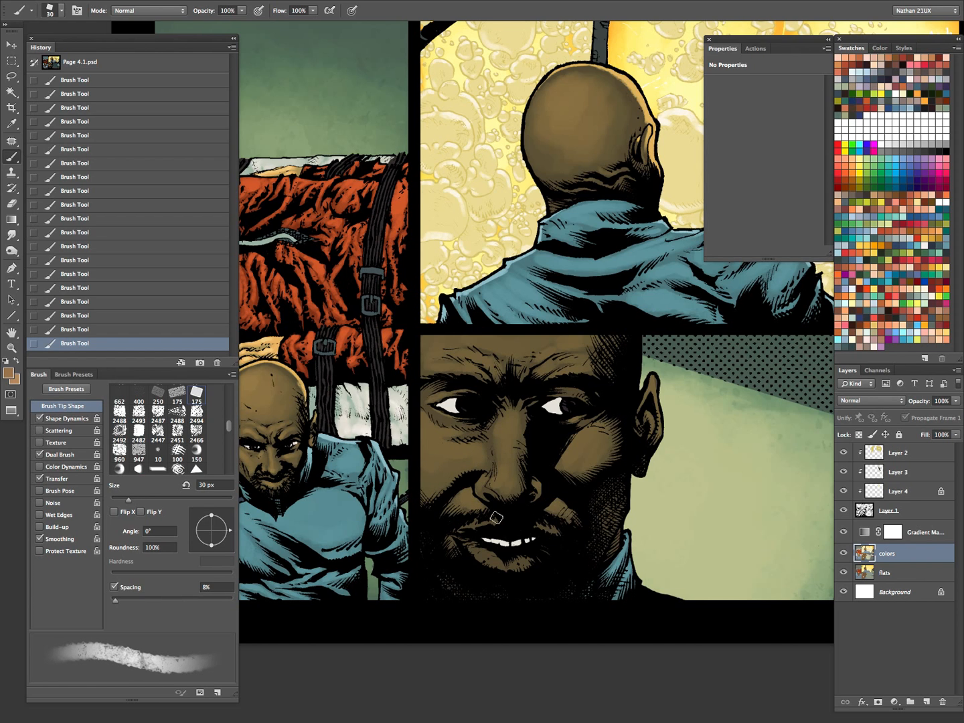
left_click_drag(497, 518, 477, 520)
key("bracketleft")
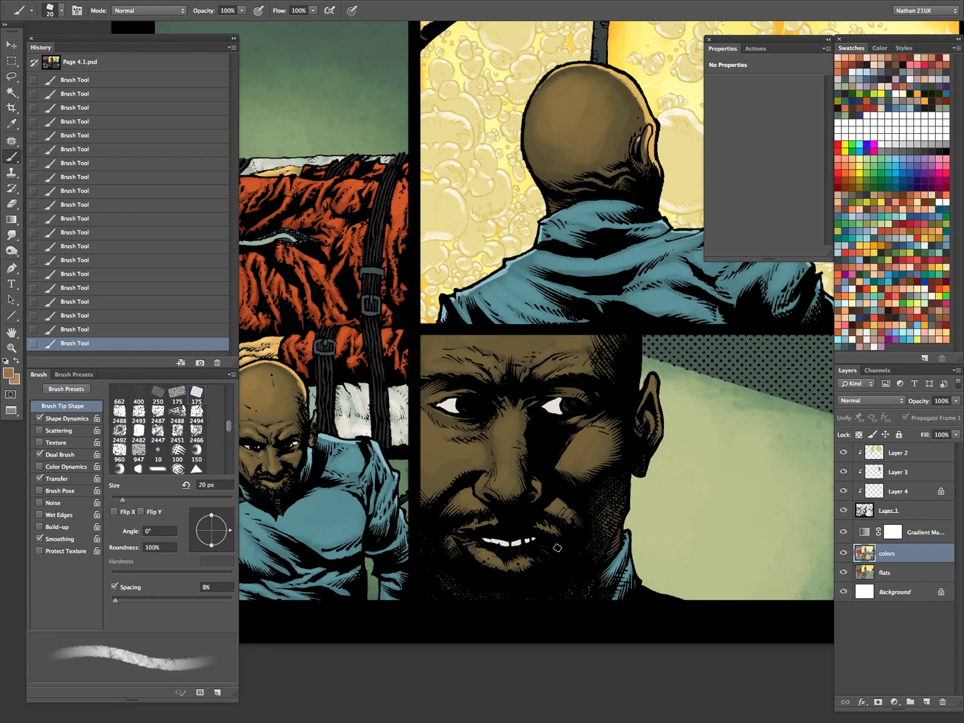
key("bracketleft")
key("bracketleft")
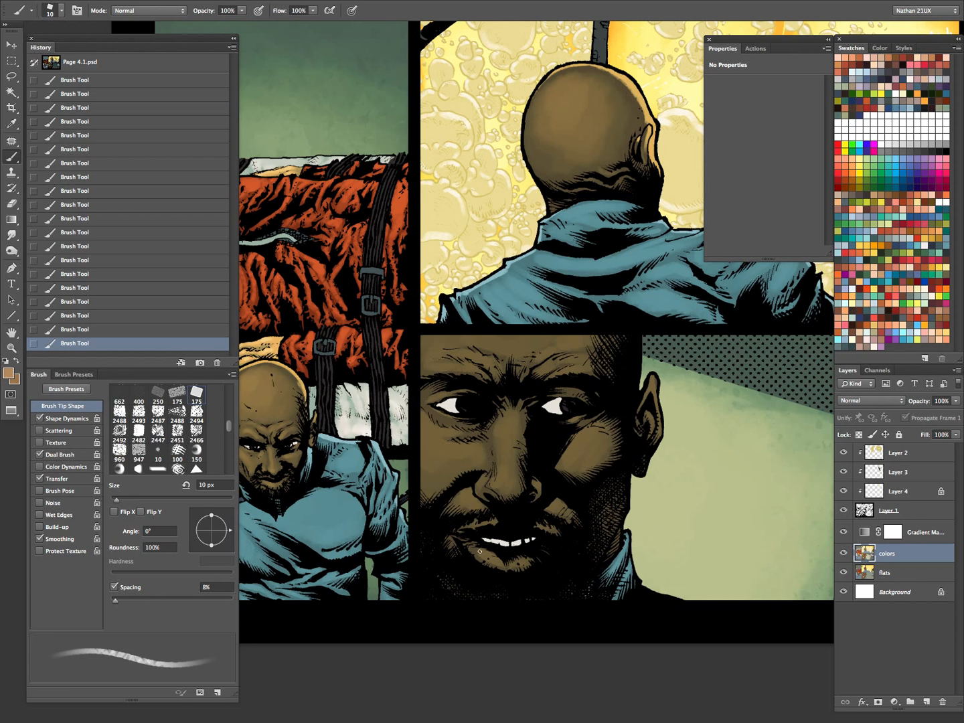
- Add lighter tan highlights to the close-up face's upper lip and nose tip, using brush sizes from 10 px to 25 px
key("bracketright")
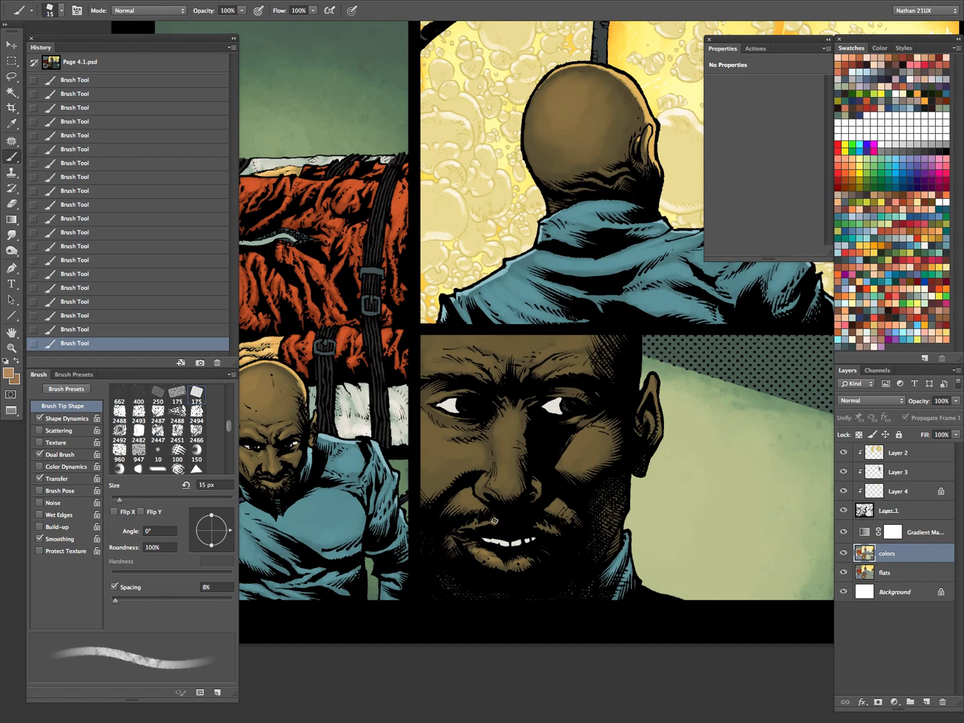
key("bracketleft")
mouse_move(486, 479)
left_mouse_down()
mouse_move(520, 463)
mouse_move(505, 482)
mouse_move(505, 425)
mouse_move(506, 485)
left_mouse_up()
key("bracketright")
key("bracketright")
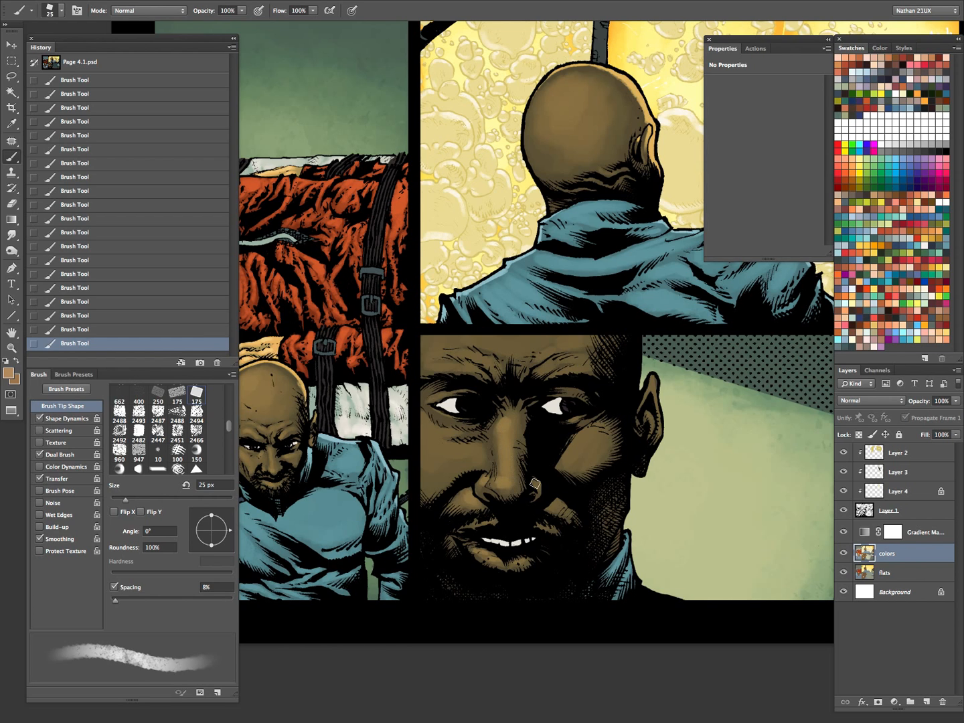
- Highlight the close-up face's upper eyelid with a 15 px brush and the cheek below it with a 25 px brush
key("bracketleft")
key("bracketleft")
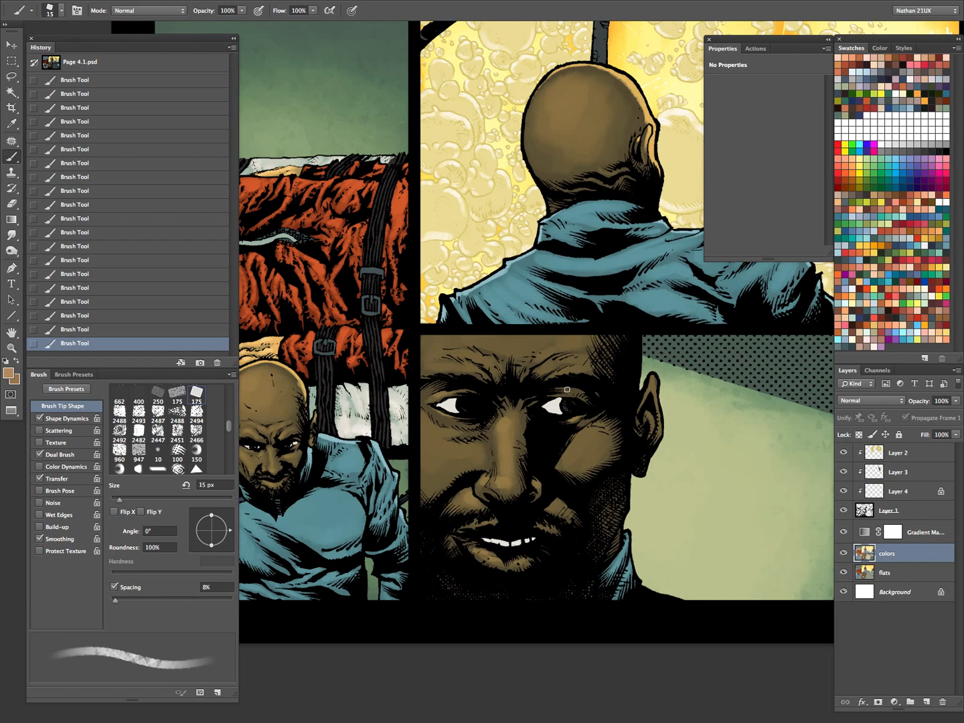
key("bracketleft")
key("bracketright")
key("bracketright")
key("bracketright")
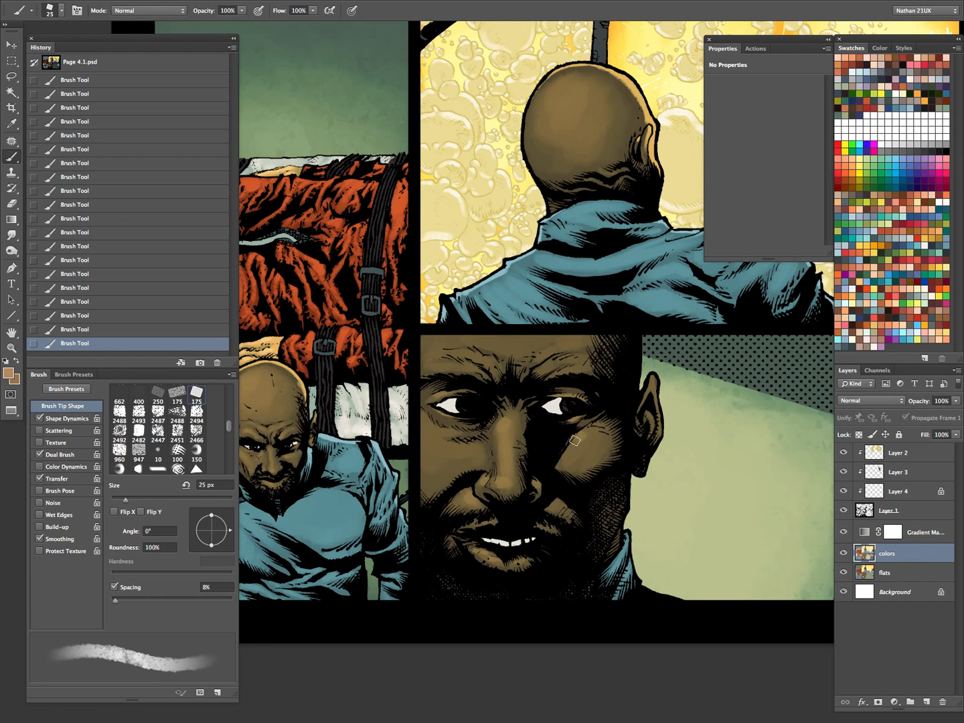
- Paint lighter tan highlights between the close-up face's brow wrinkles, enlarging the brush from 10 px to 25 px
key("bracketleft")
key("bracketleft")
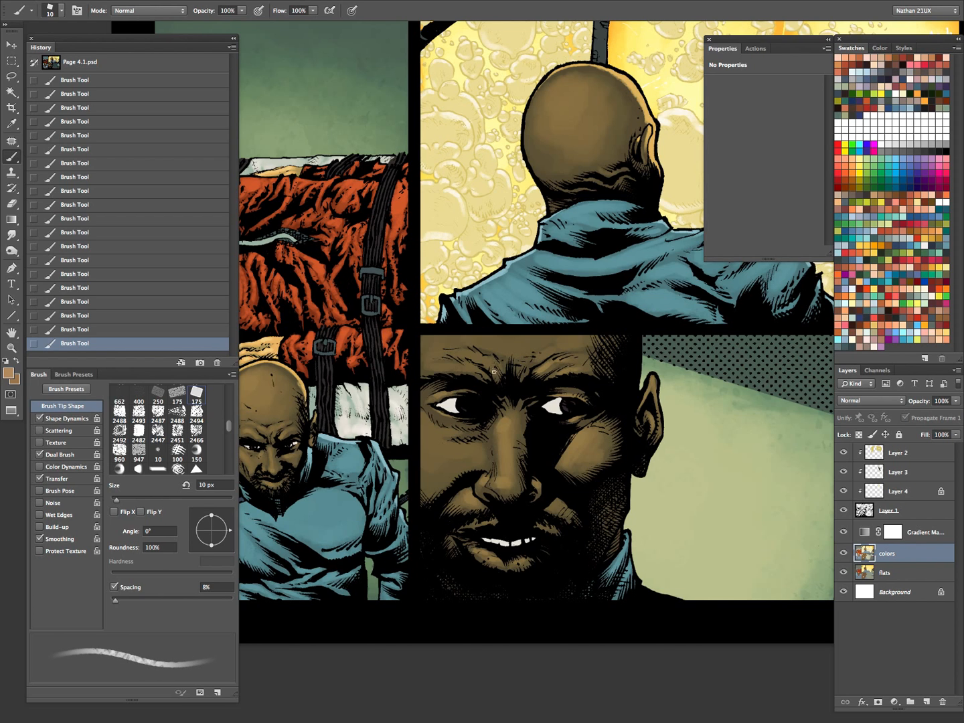
key("bracketright")
key("bracketright")
key("bracketright")
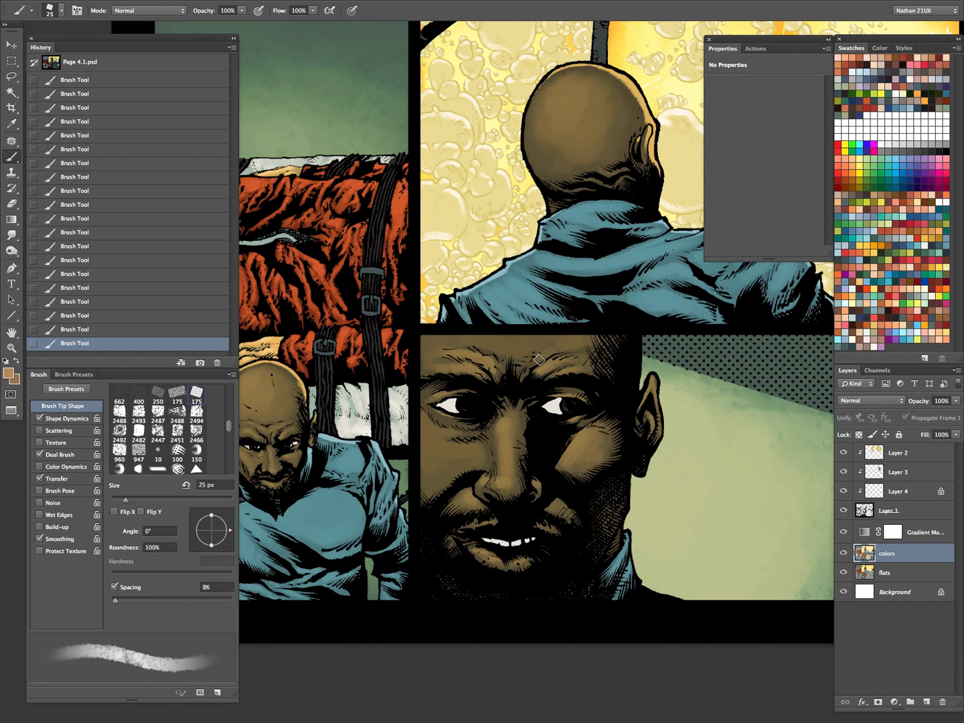
- Build up the lighter highlights across the close-up face's forehead, enlarging the brush from 30 px to 40 px
key("bracketleft")
key("bracketleft")
key("bracketright")
key("bracketright")
key("bracketright")
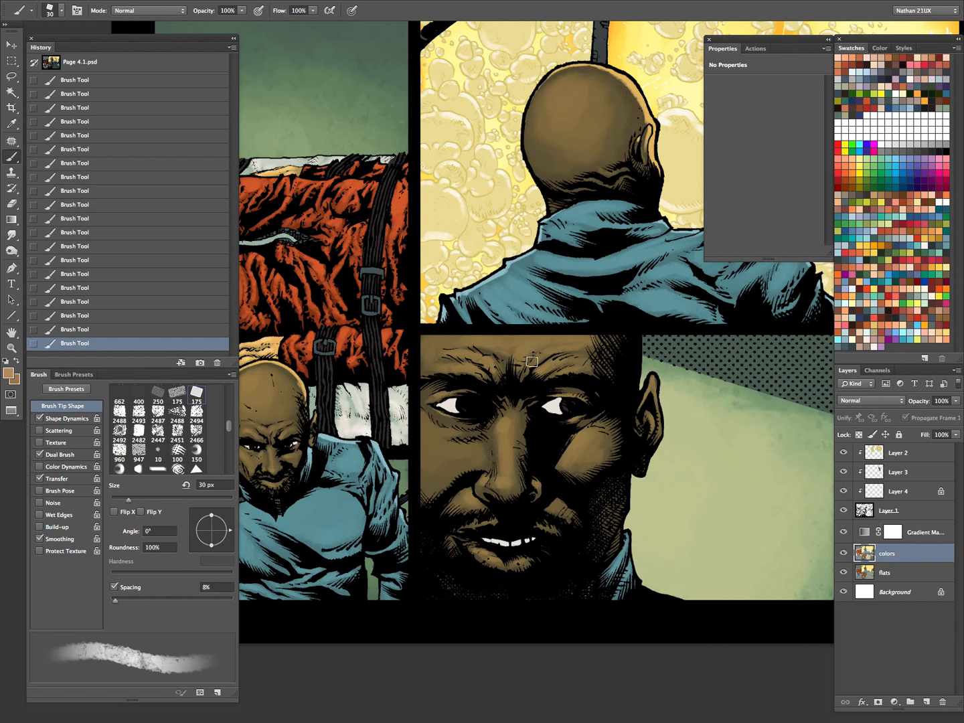
key("bracketleft")
key("bracketright")
key("bracketright")
key("bracketright")
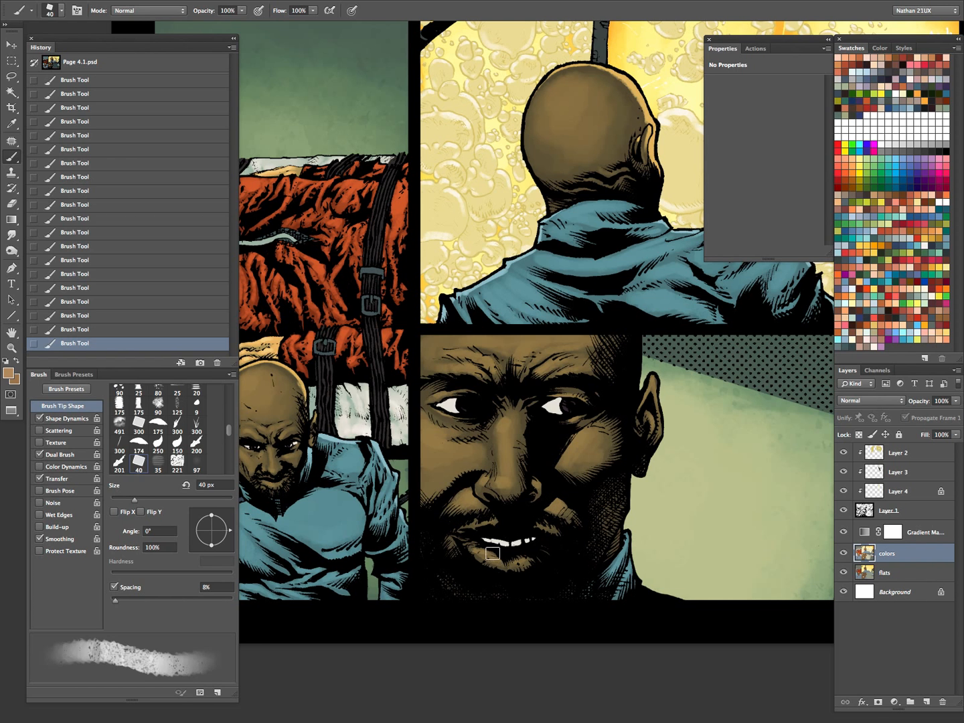
- Sample a light skin highlight colour from the bald man's face in Page 3.2 and return to Page 4.1
key("z")
left_click_drag(646, 485, 584, 527)
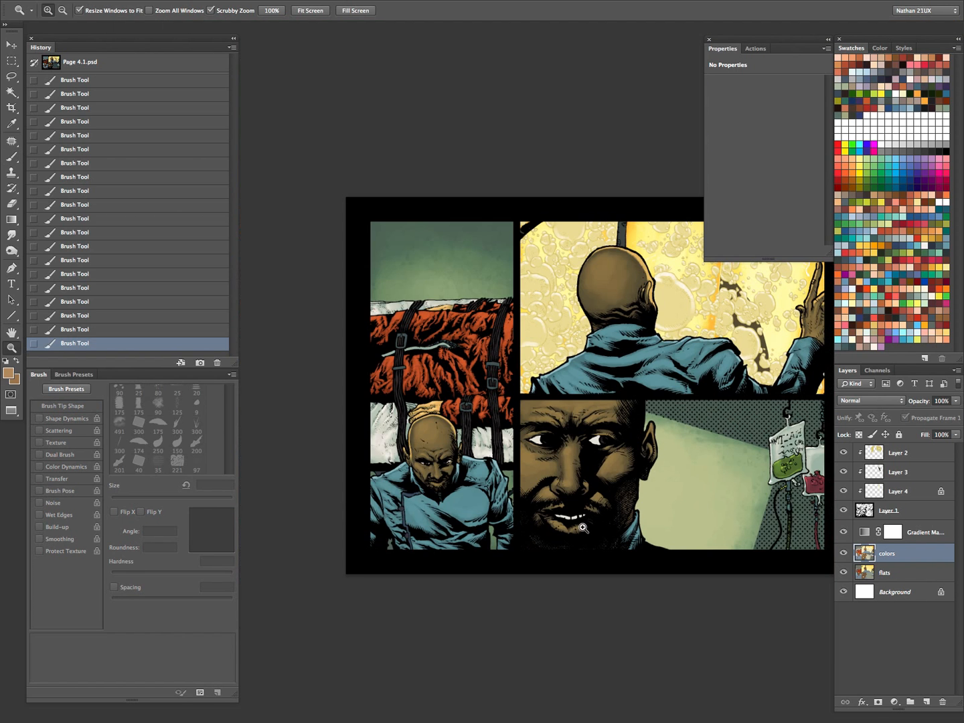
key("f")
key("f")
left_click(286, 294)
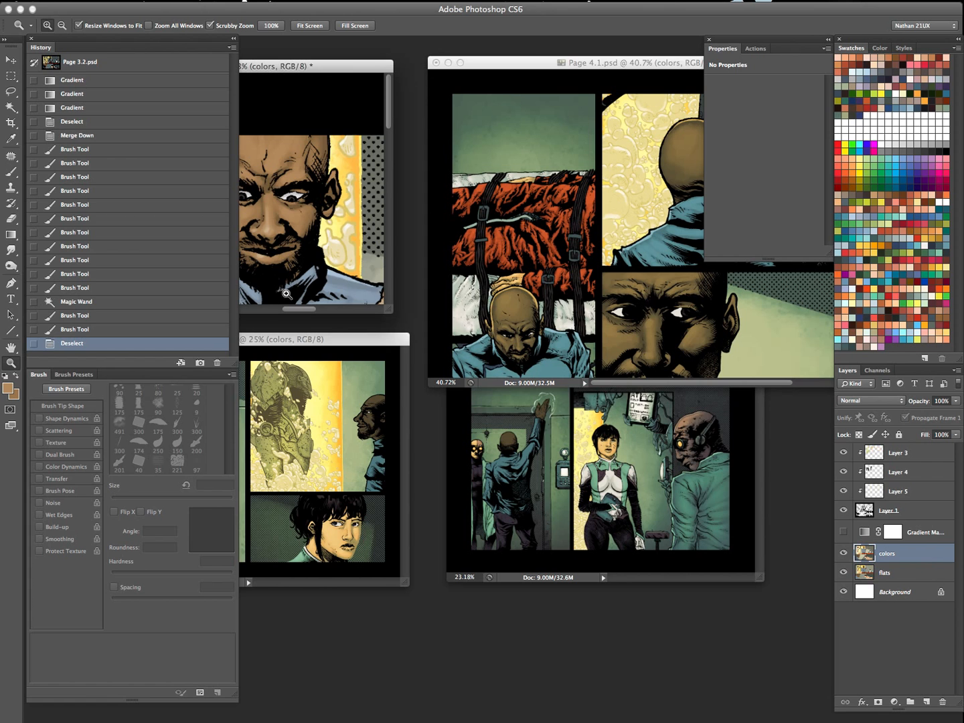
key("i")
left_click(274, 225)
left_click(551, 275)
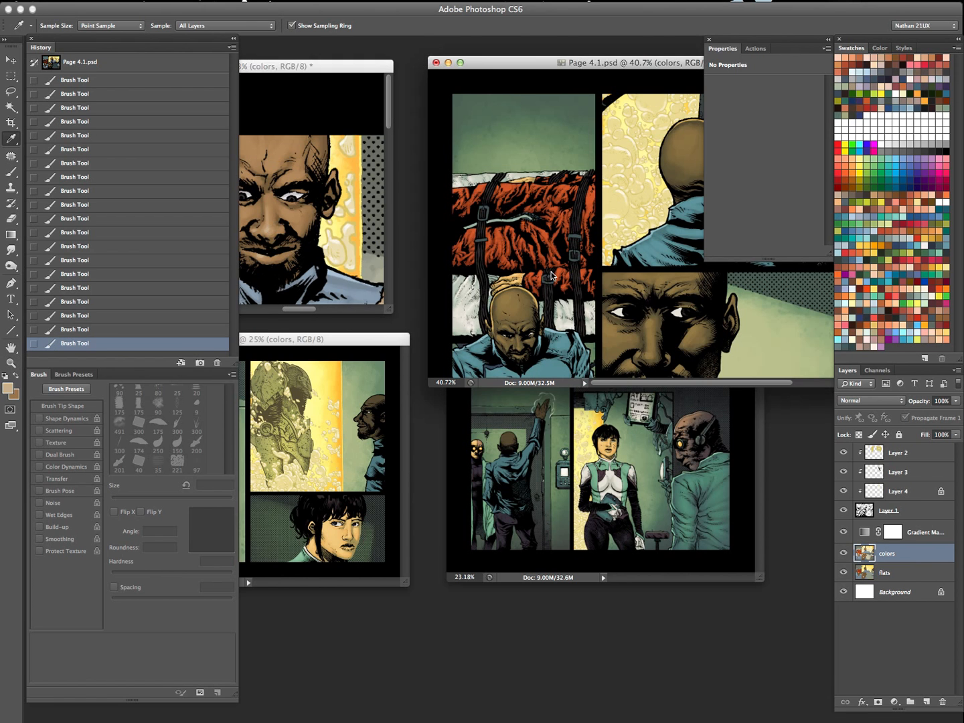
- Paint the sampled light highlight down the close-up face's nose with a 15 px brush
key("f")
key("b")
scroll(475, 446, "up", 2)
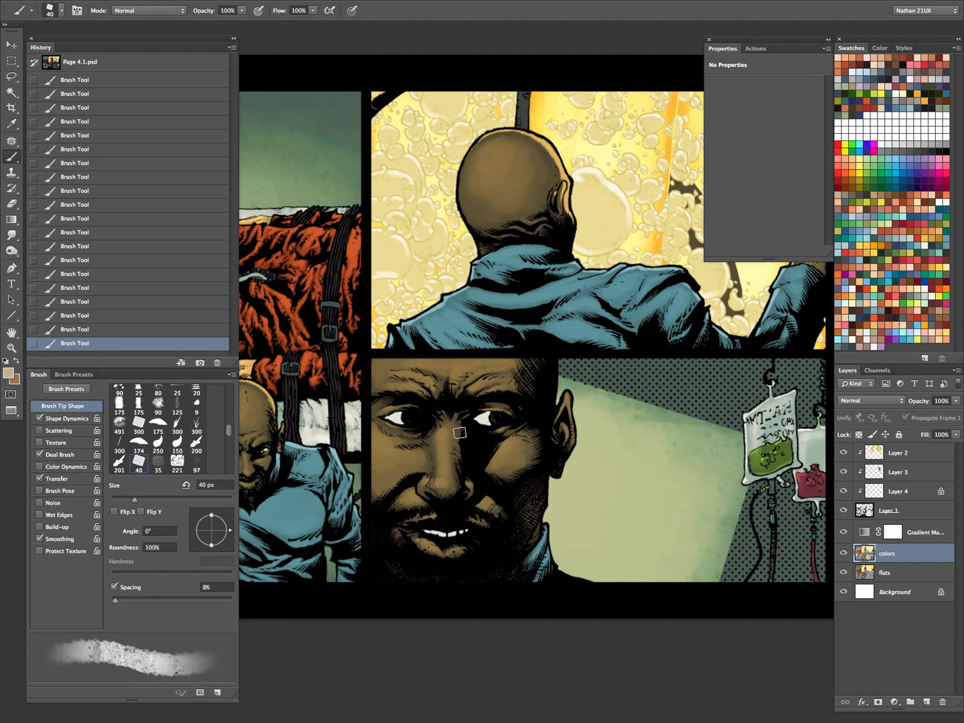
key("bracketleft")
key("bracketleft")
key("bracketleft")
key("bracketleft")
key("bracketleft")
left_click_drag(439, 443, 443, 484)
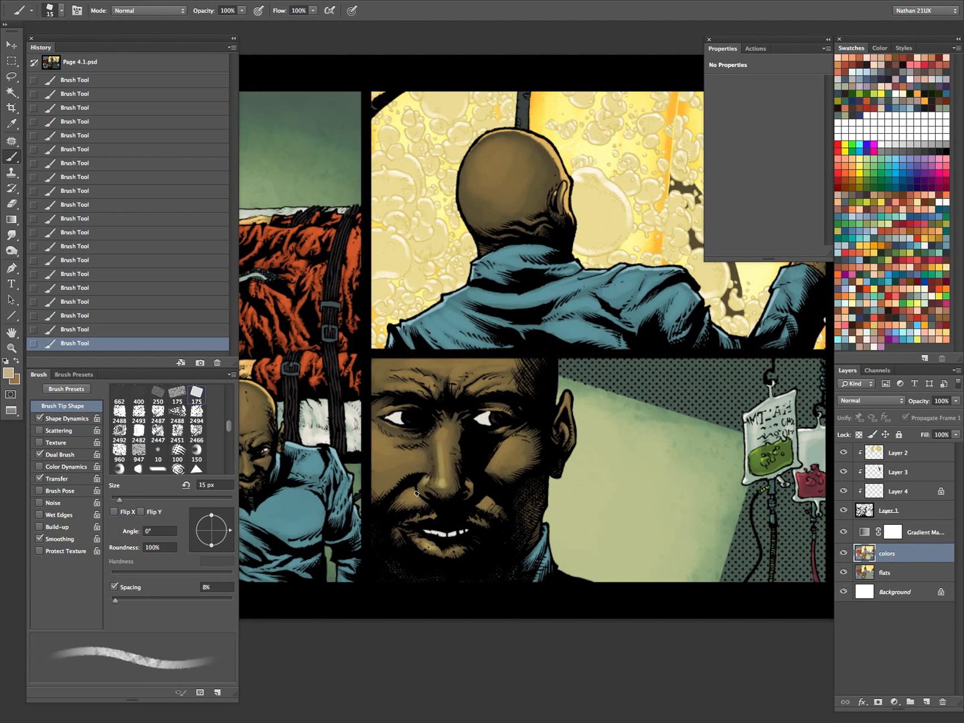
- Add light highlights to the close-up face's cheeks below both eyes, using 25 px and 20 px brushes
key("bracketright")
key("bracketright")
key("bracketright")
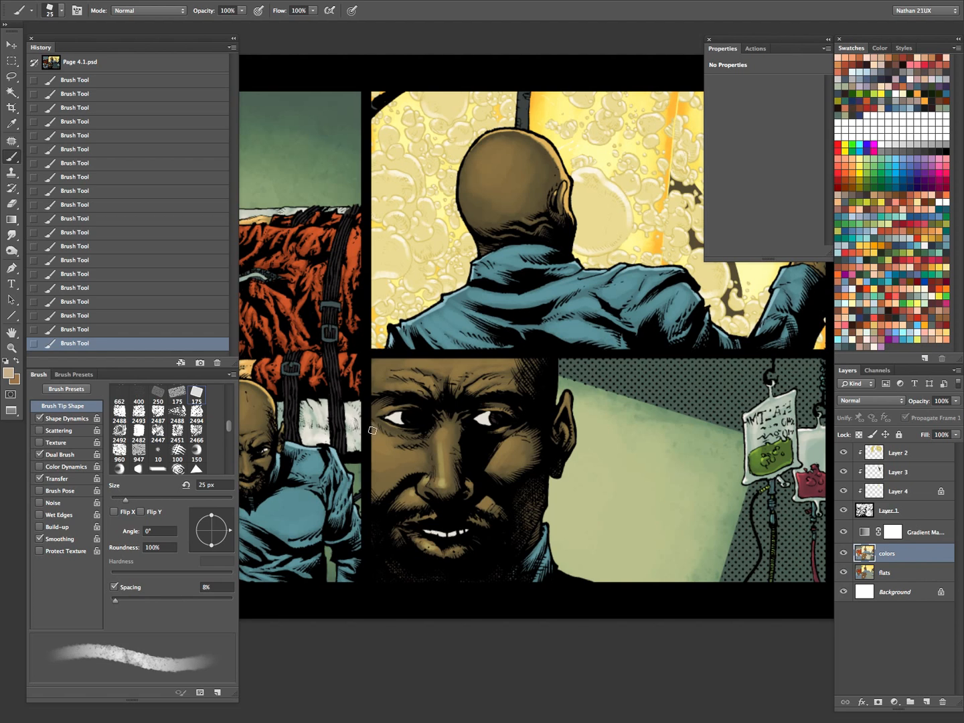
key("bracketleft")
key("bracketleft")
key("bracketleft")
key("bracketright")
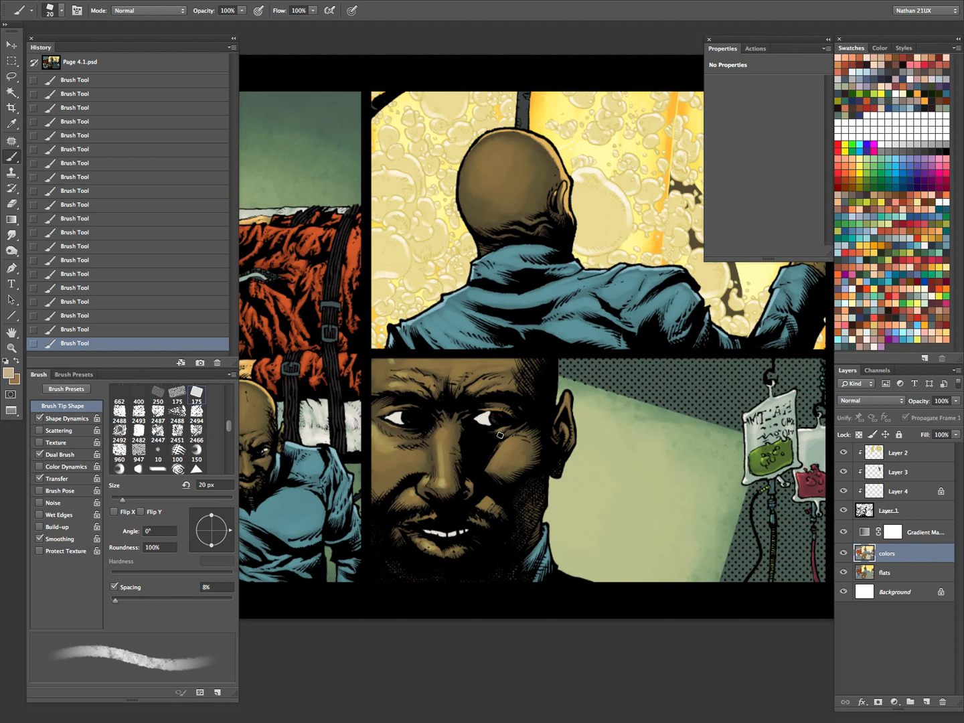
- Paint a light highlight on the crown of the bald head in the upper panel with a 25 px brush, then reduce it to 9 px
mouse_move(543, 462)
left_mouse_down()
mouse_move(667, 469)
mouse_move(555, 620)
left_mouse_up()
key("bracketright")
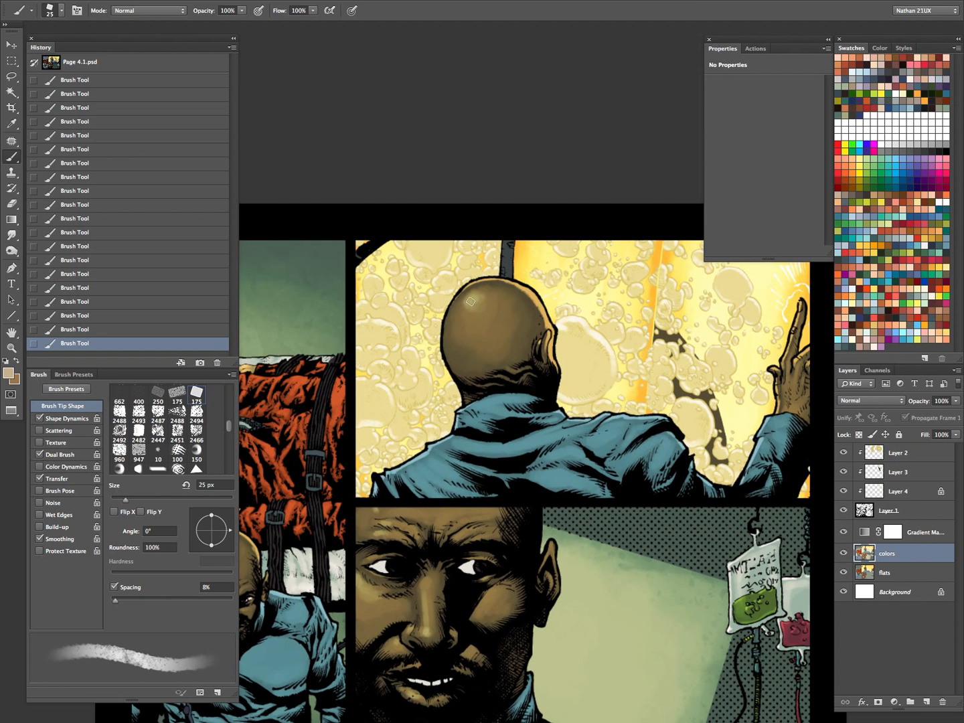
key("bracketleft")
key("bracketleft")
key("bracketleft")
key("bracketleft")
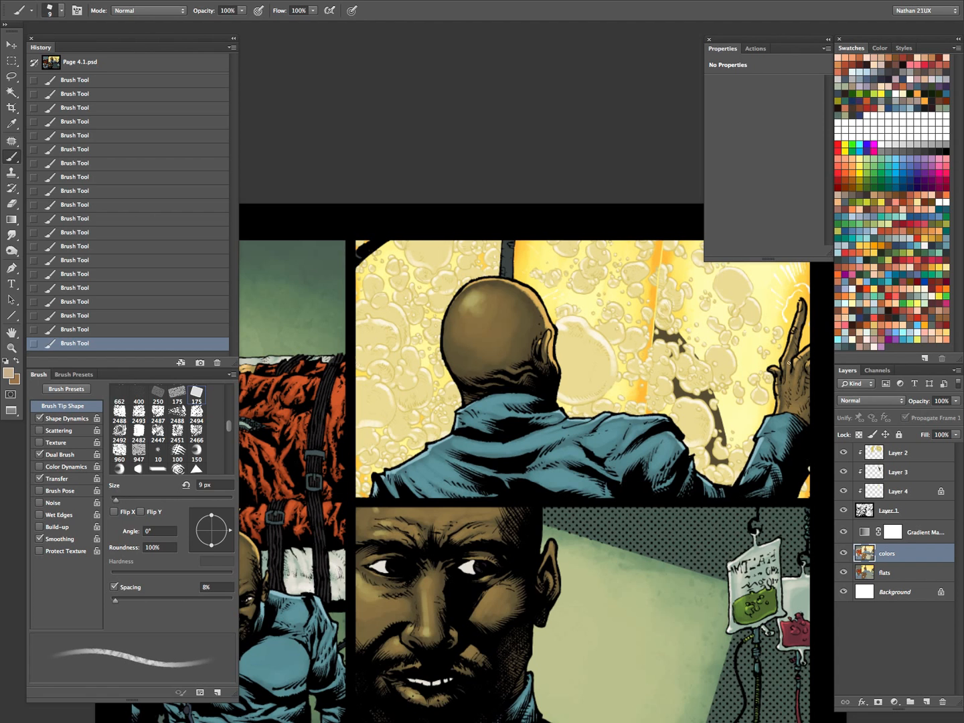
- Paint a light highlight on the bald man's scalp in the tall panel with a 35 px brush
key("super+minus")
key("super+minus")
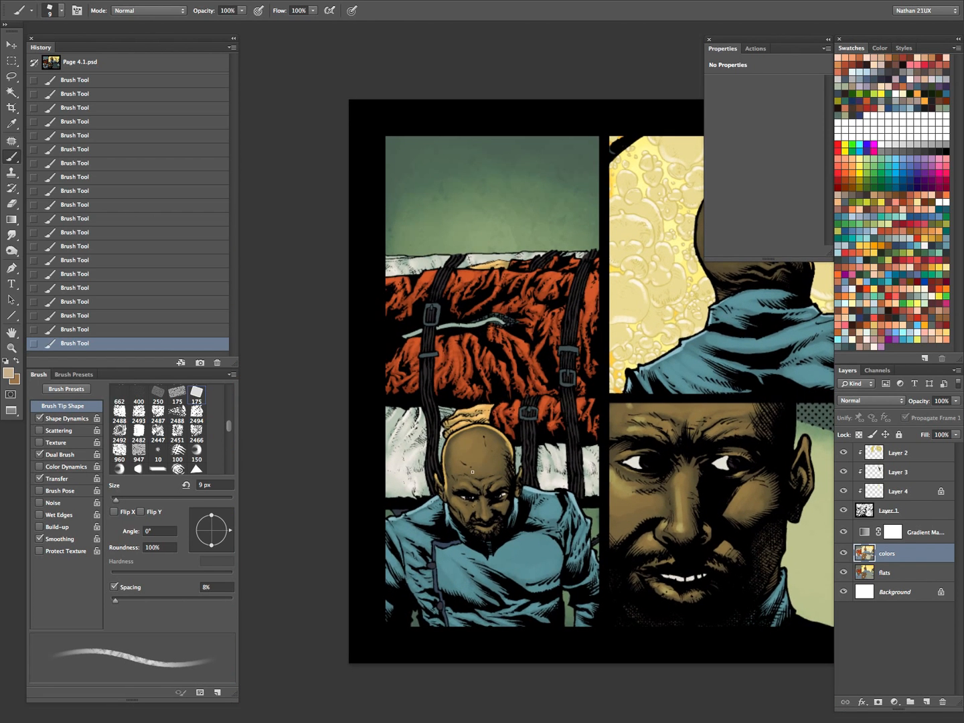
key("bracketright")
key("bracketright")
key("bracketright")
key("bracketright")
key("bracketright")
key("bracketright")
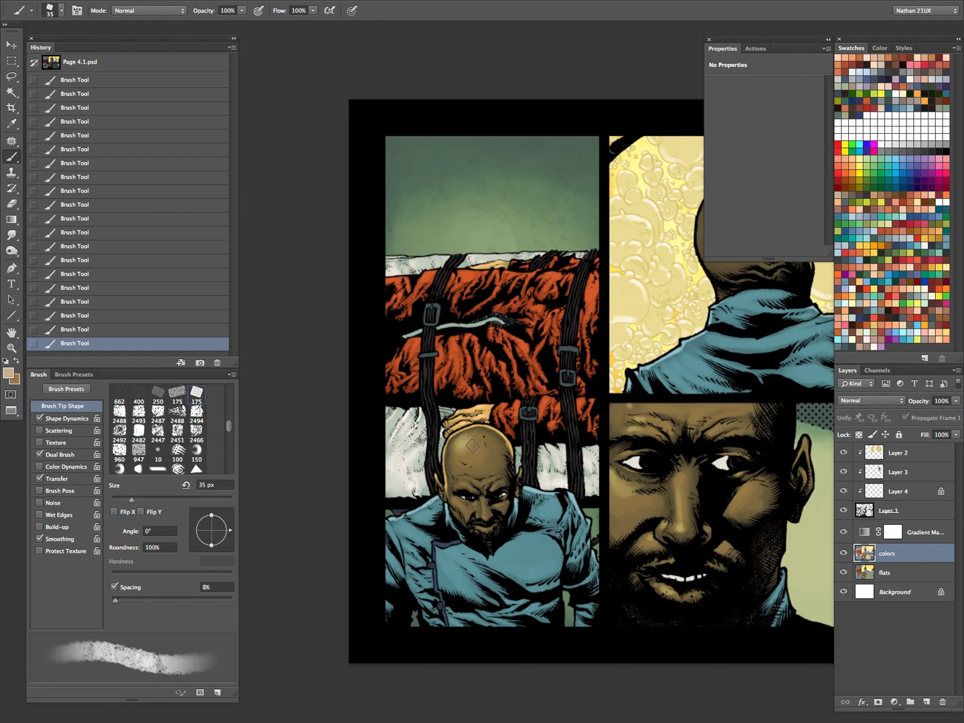
- Add small light highlights to the bald man's face in the tall panel with a 9 px brush
key("bracketleft")
key("bracketleft")
key("bracketleft")
key("bracketleft")
key("bracketleft")
key("bracketleft")
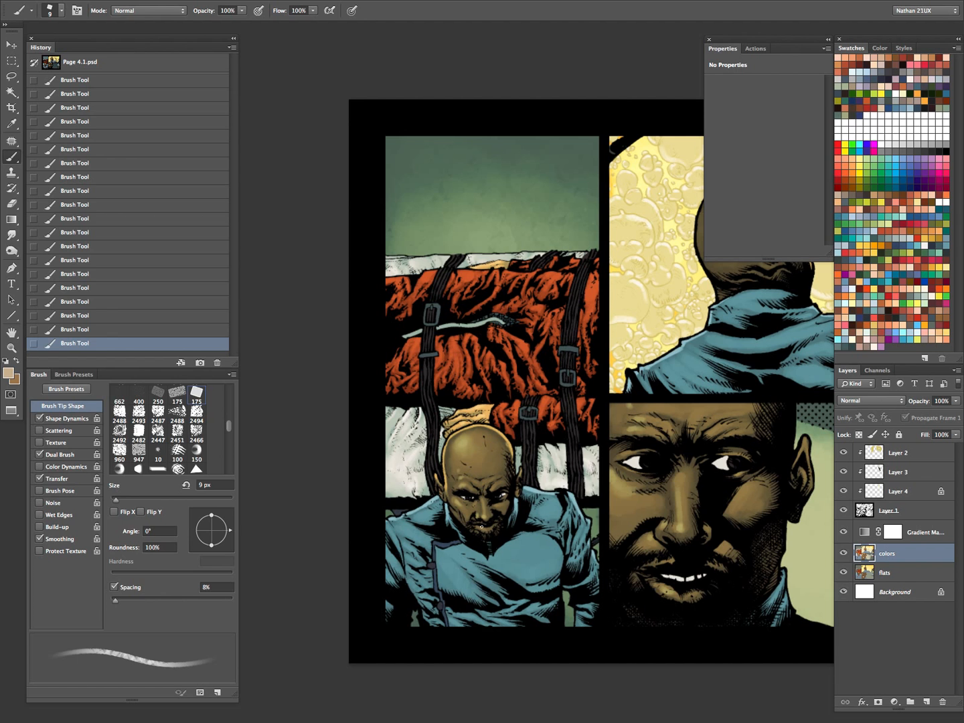
- View the whole of Page 4.1 in a floating window at 25% alongside the other pages
key("z")
left_click_drag(564, 477, 496, 584)
key("space")
left_click_drag(713, 509, 582, 462)
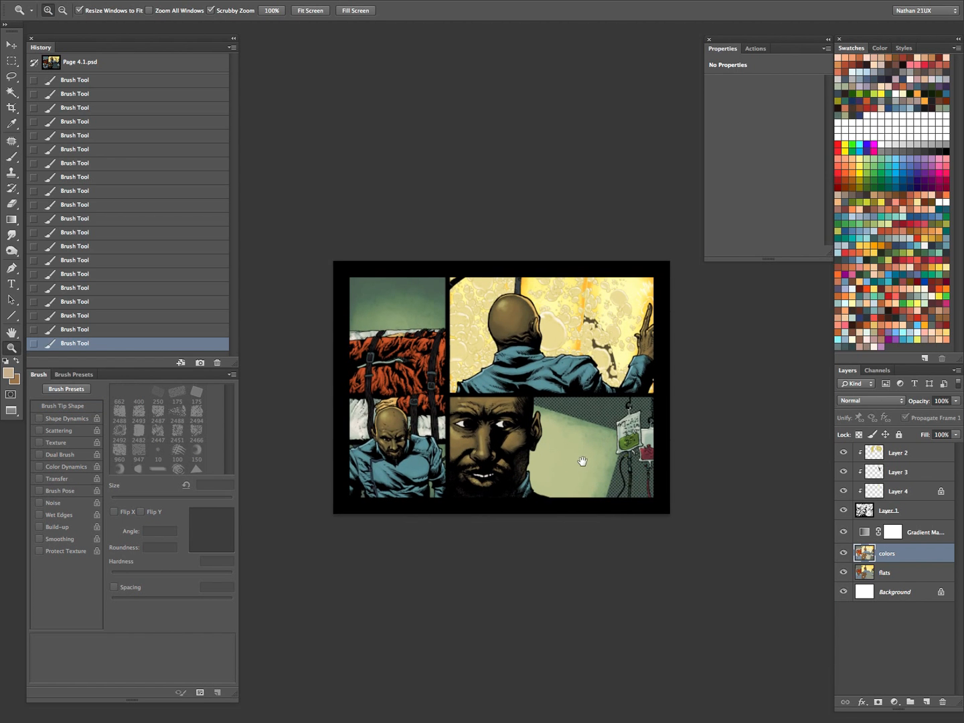
key("f")
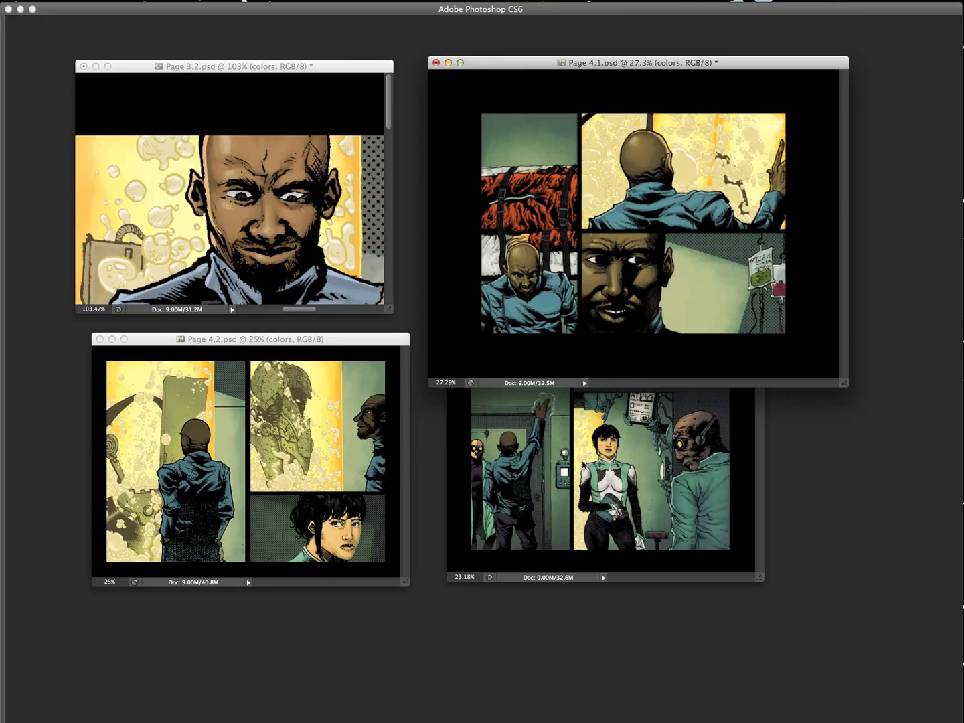
key("super+minus")
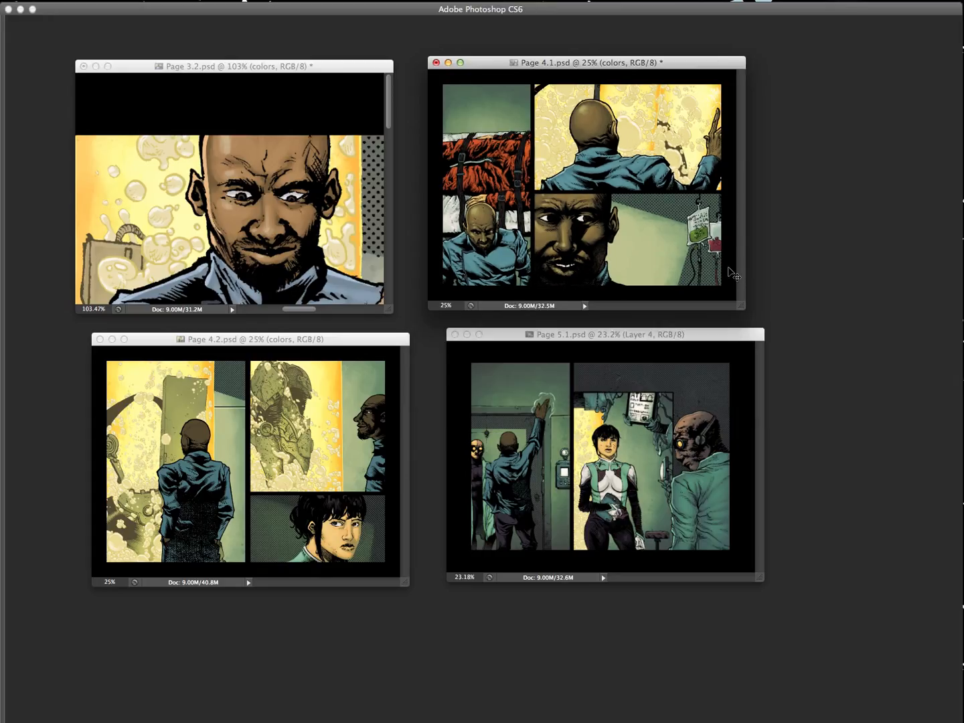
- Place the Page 4.1 window beside Page 3.2 and above Page 5.1, at 25% zoom
key("super+plus")
key("super+plus")
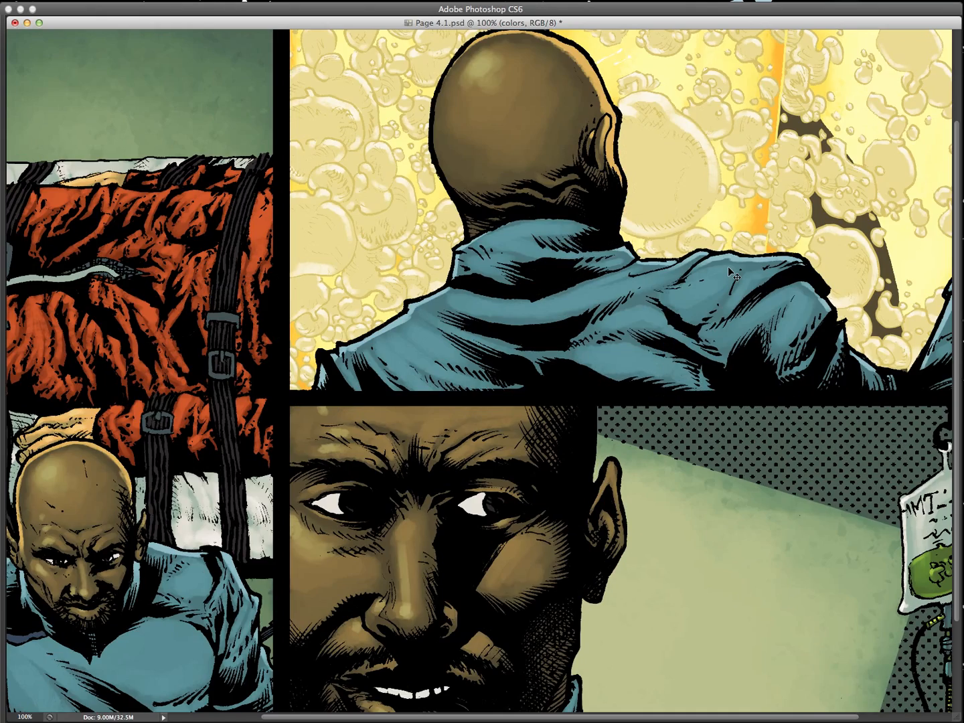
key("super+minus")
key("super+minus")
key("super+minus")
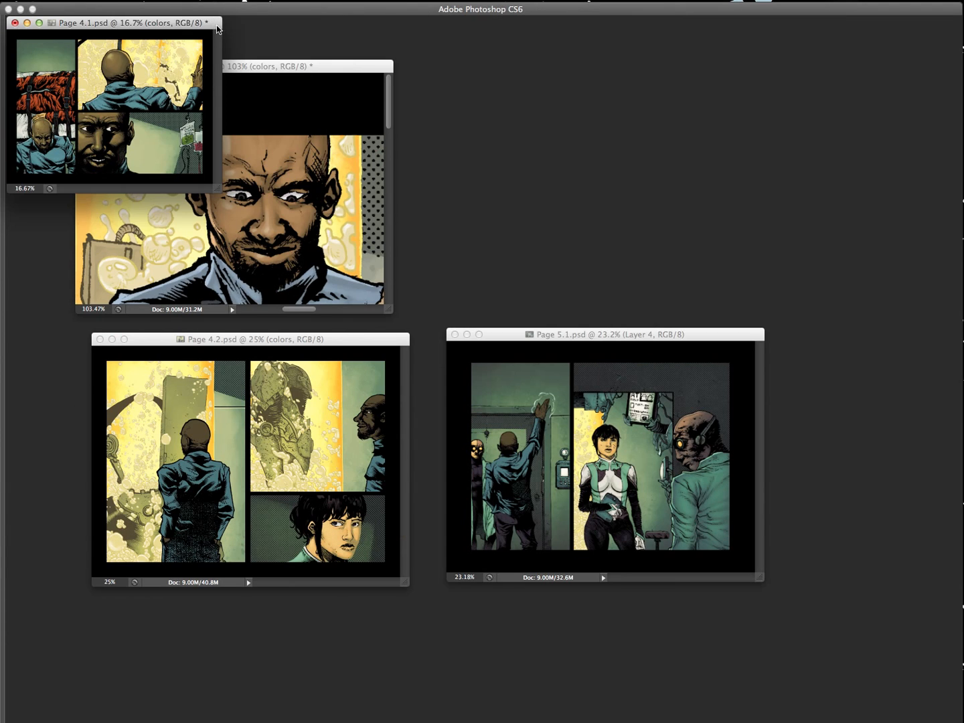
left_click_drag(216, 23, 647, 76)
key("super+plus")
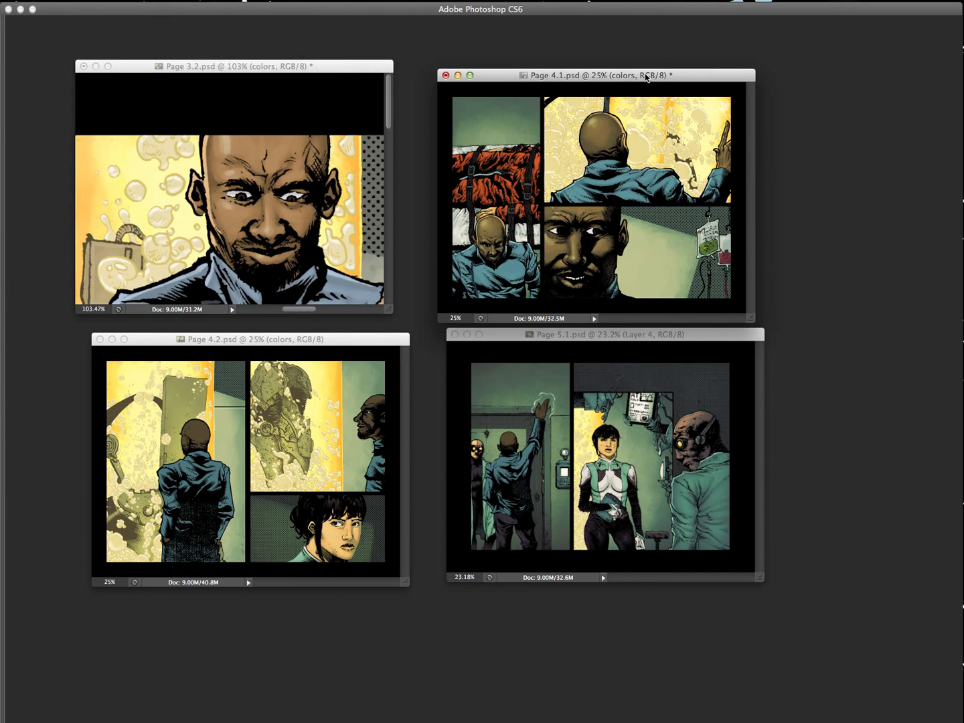
- Zoom Page 3.2 out to 33.33% to compare it with the other pages, and redisplay the hidden panels
left_click(358, 67)
key("super+minus")
key("super+minus")
key("super+minus")
key("super+minus")
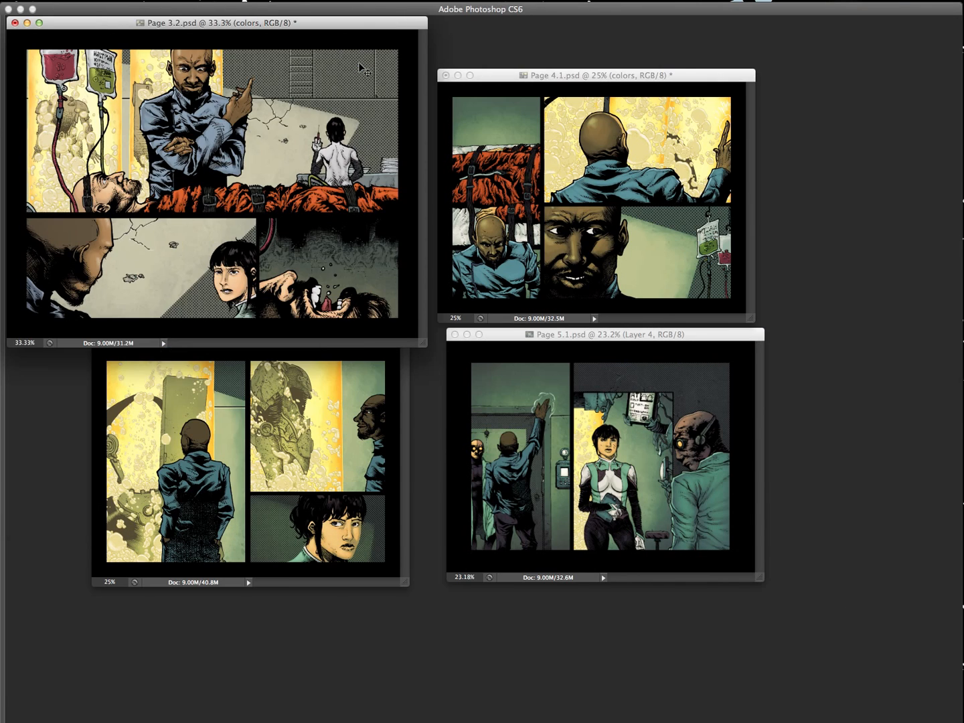
key("Tab")
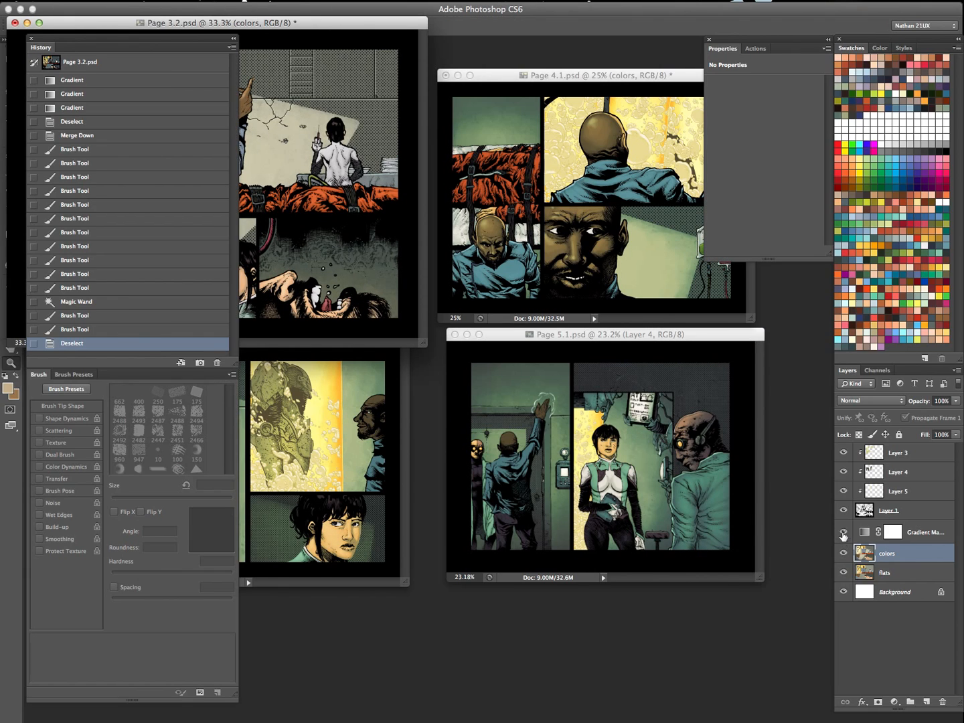
- Hide the panels, zoom Page 3.2 out to 25%, and place its window beside Page 4.1 and above Page 4.2
key("Tab")
left_click(487, 77)
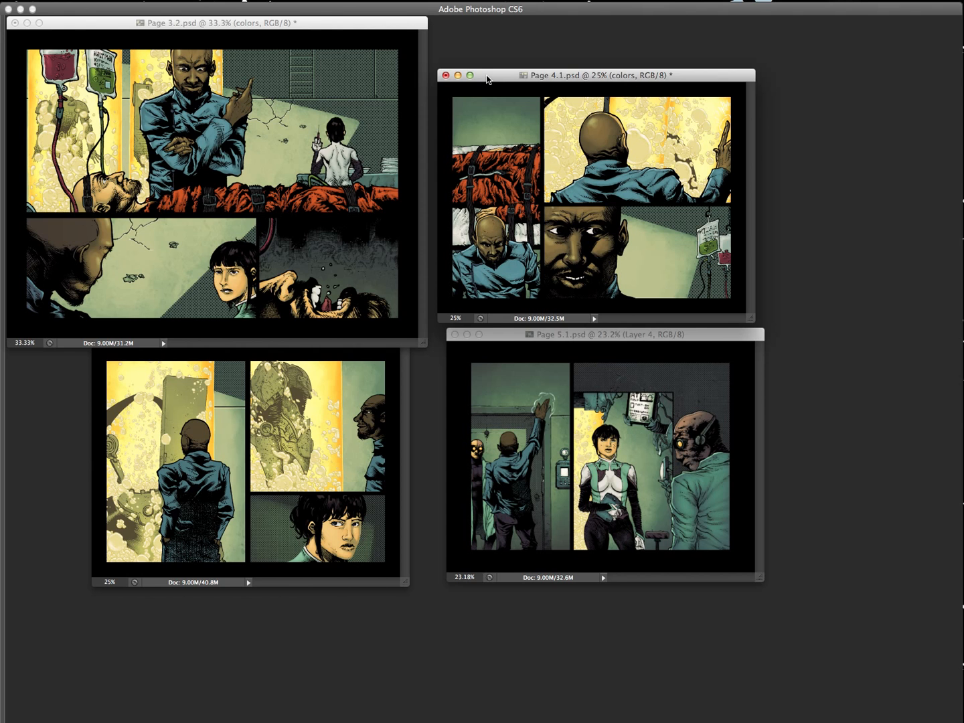
left_click(340, 27)
key("super+minus")
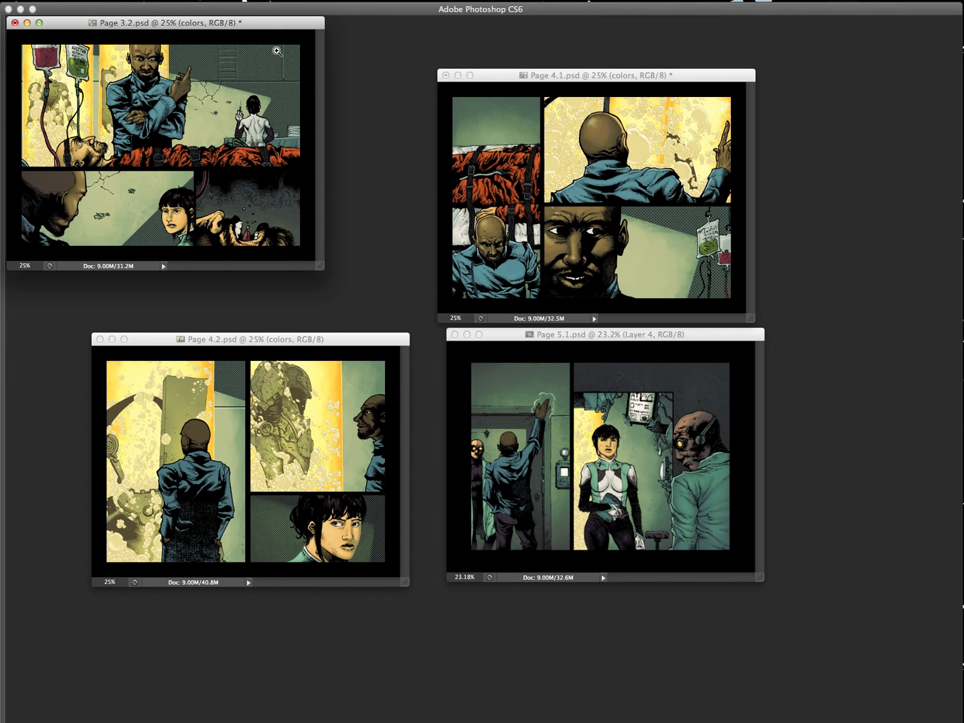
mouse_move(341, 26)
left_mouse_down()
mouse_move(376, 93)
mouse_move(395, 87)
left_mouse_up()
- Align the Page 4.2 window beneath Page 3.2 and beside Page 5.1 with the panels hidden, and make Page 5.1 the active document
left_click(366, 339)
key("Tab")
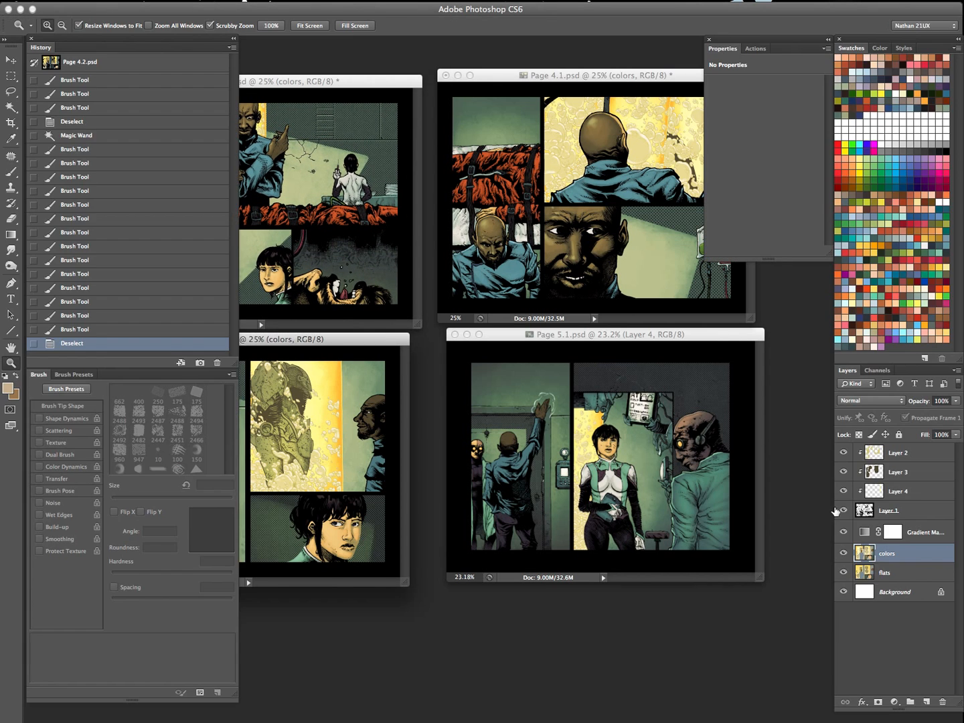
key("Tab")
left_click_drag(402, 345, 418, 343)
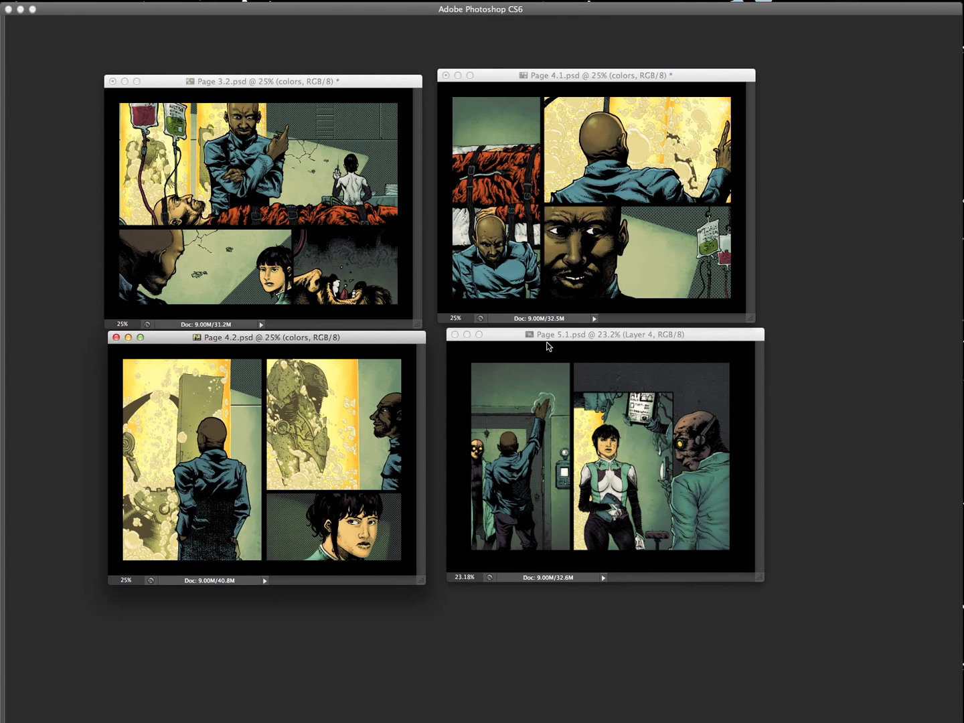
left_click(551, 335)
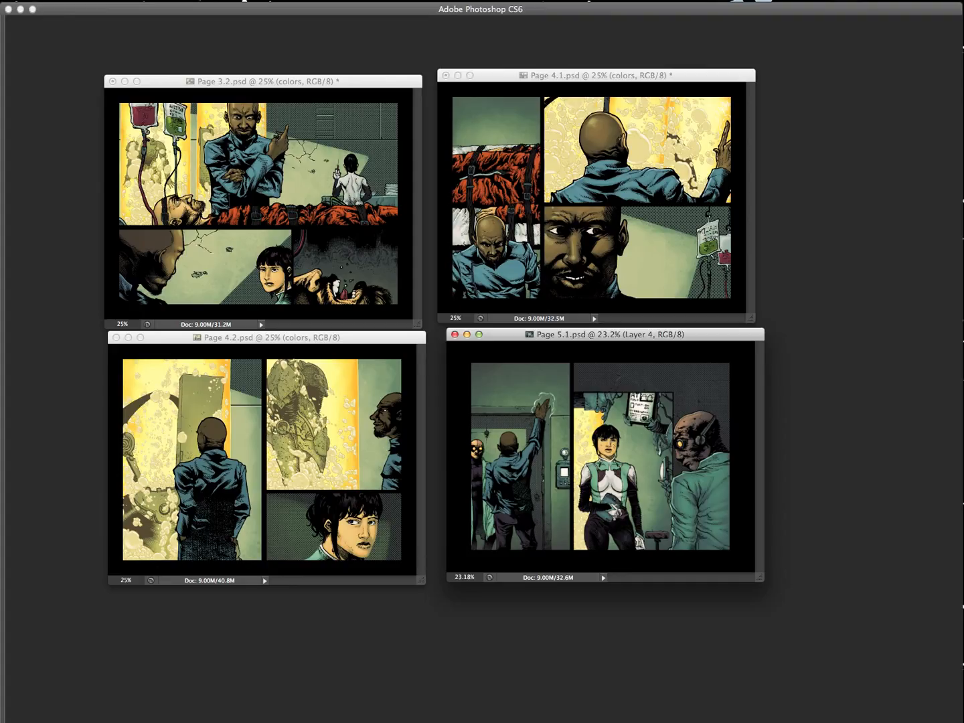
- Bring up the file selection for opening another document
key("super+o")
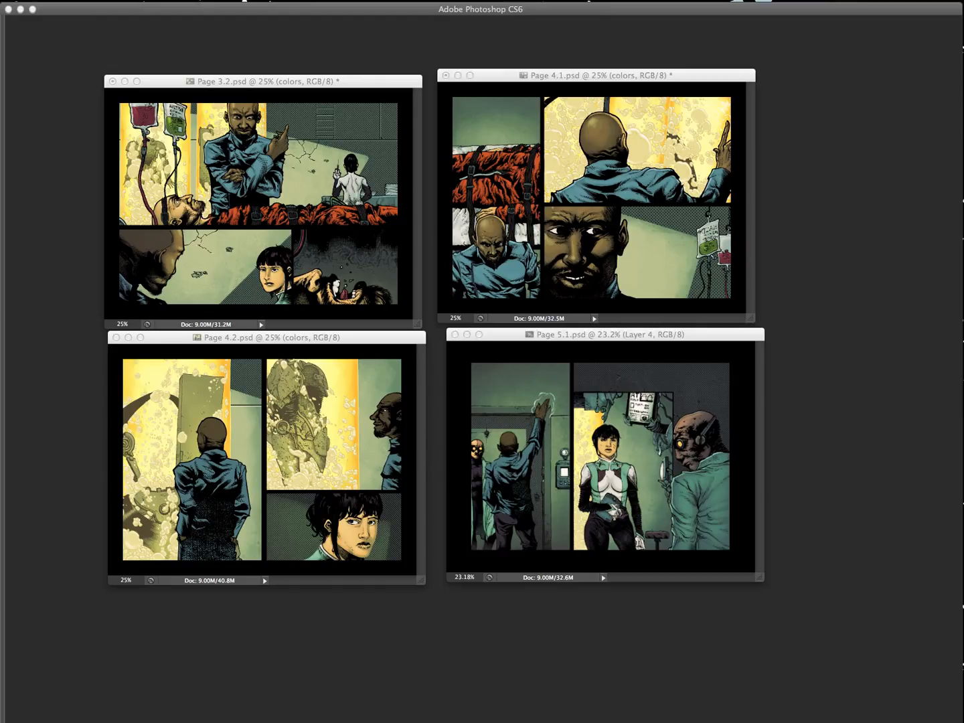